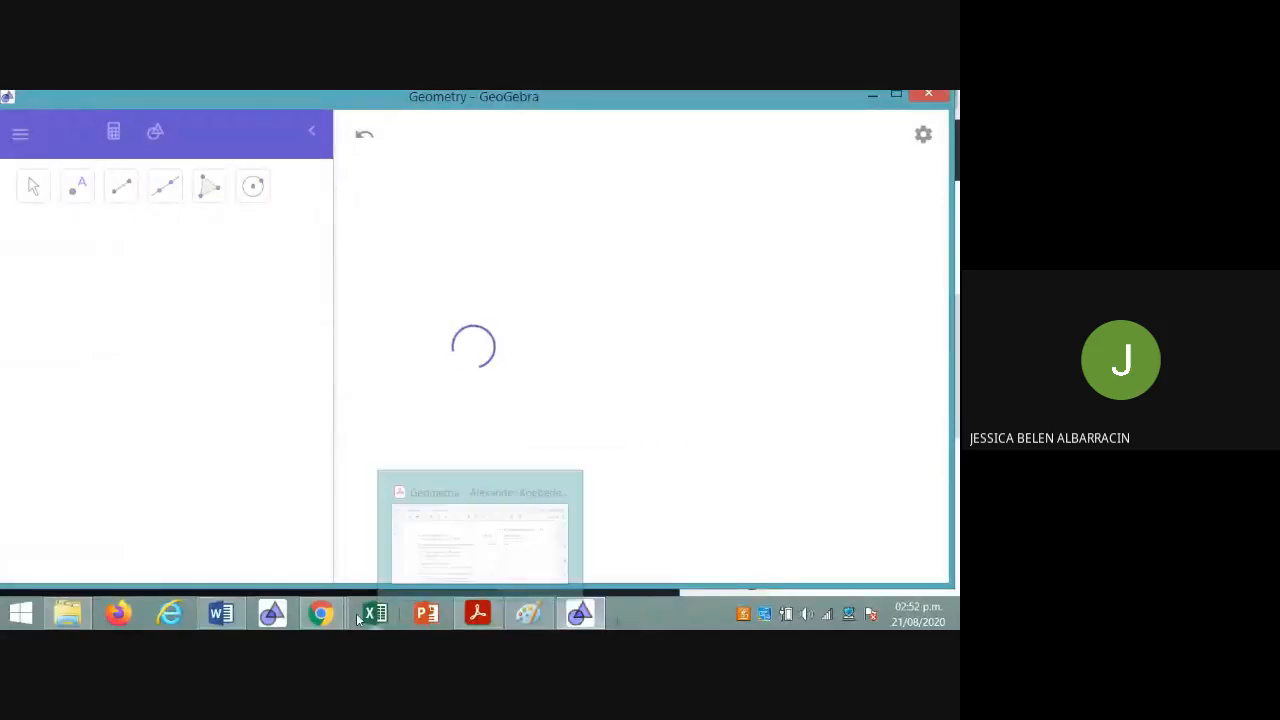
Check the triangle measurements of the Actividad 1 exercise in Chrome, and return to the empty GeoGebra Geometry window
mouse_move(322, 614)
left_click(134, 530)
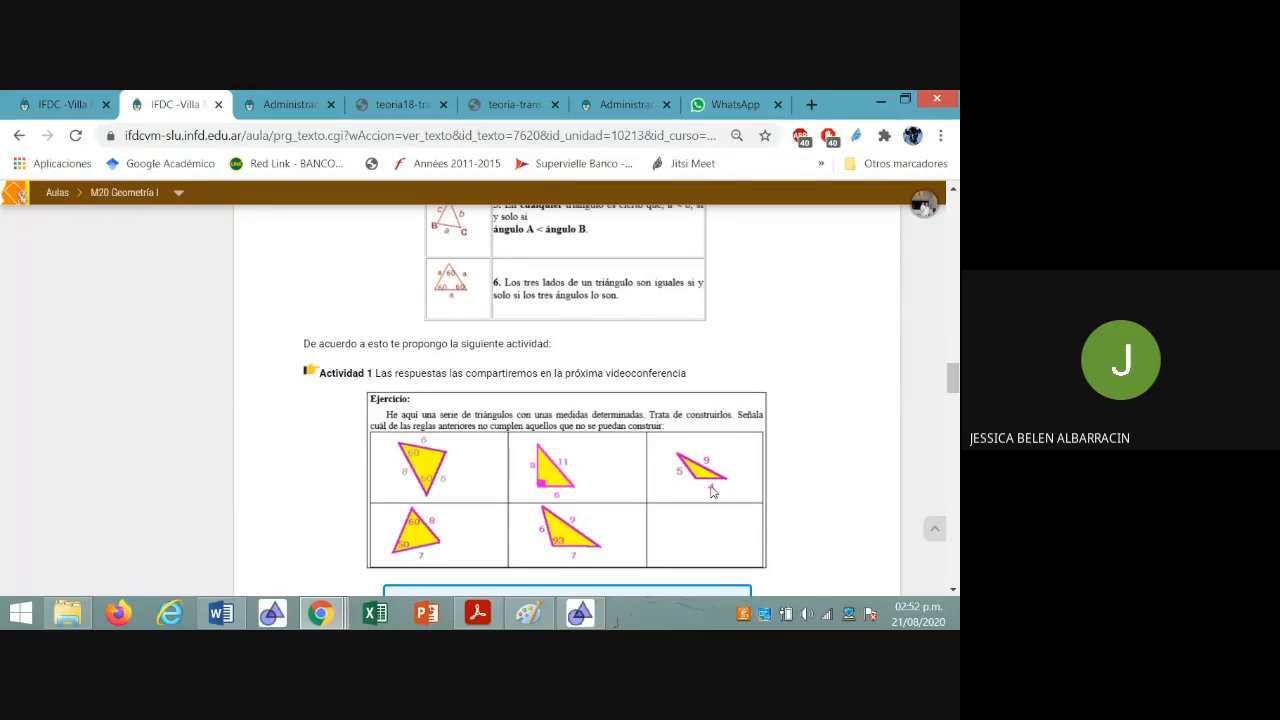
left_click(577, 616)
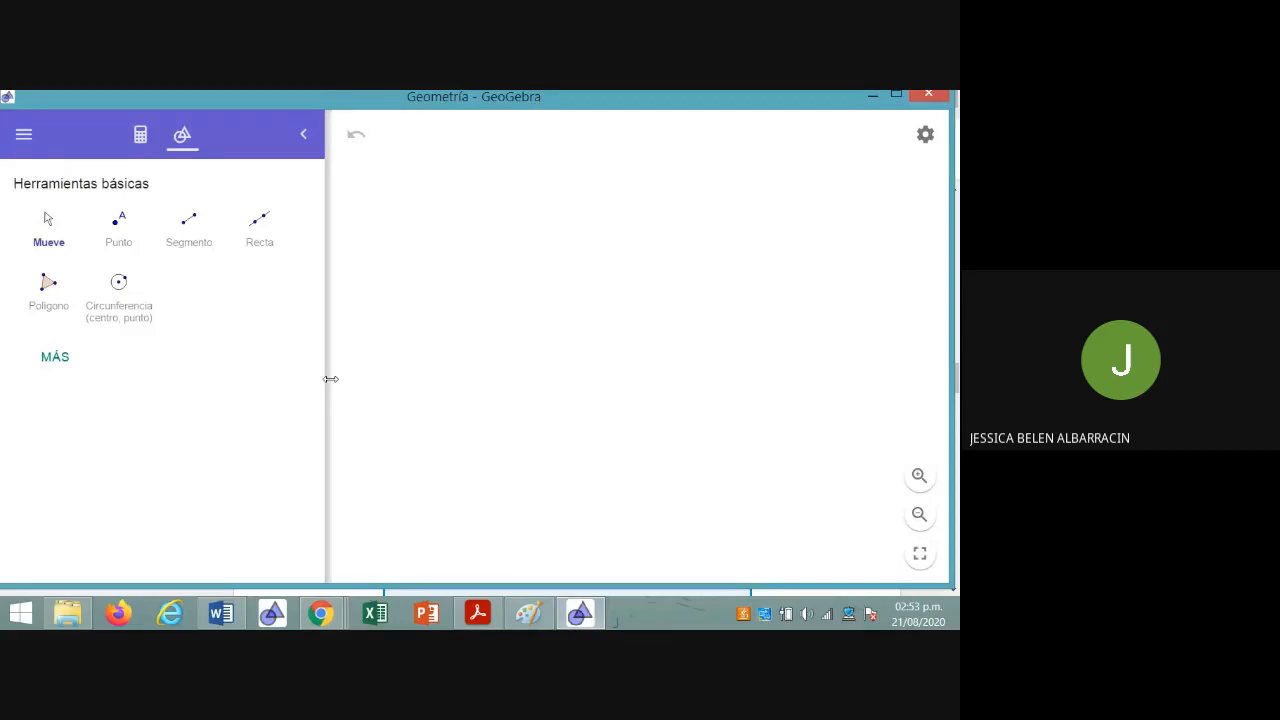
Narrow the tool area beside the canvas and expand the tool list to show every available tool
left_click_drag(326, 378, 262, 378)
left_click(56, 357)
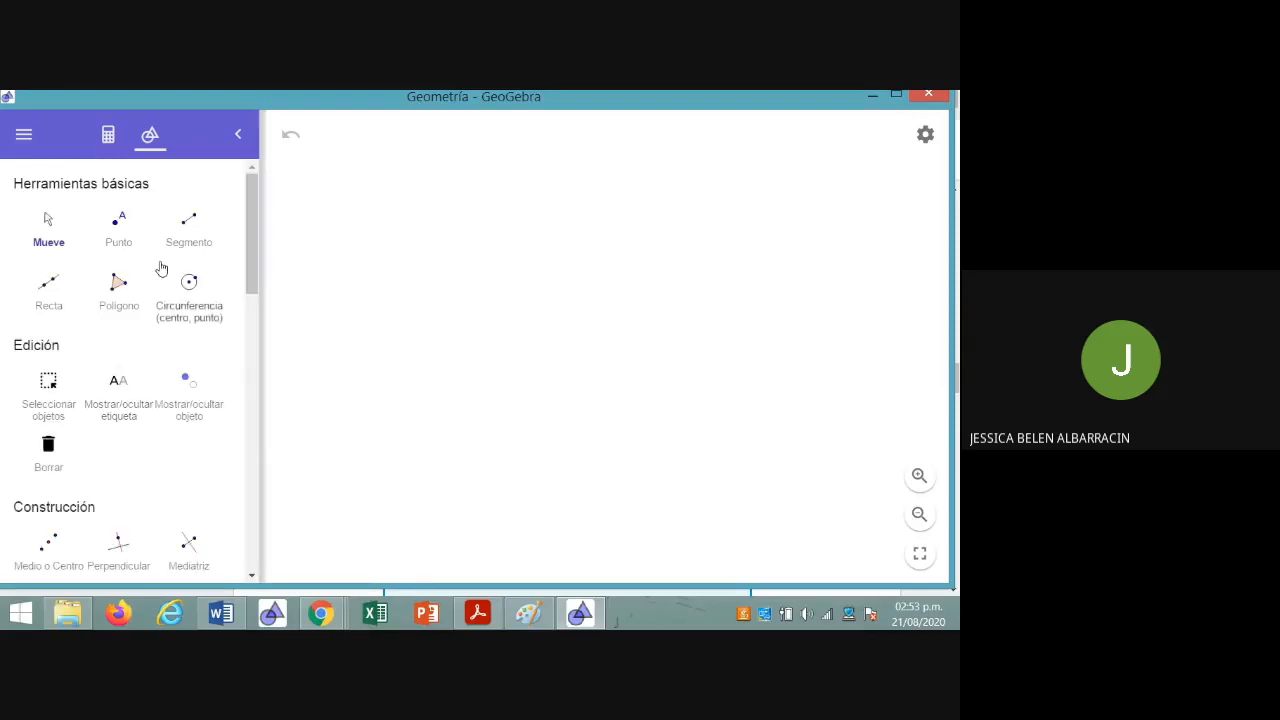
scroll(170, 323, "down", 1)
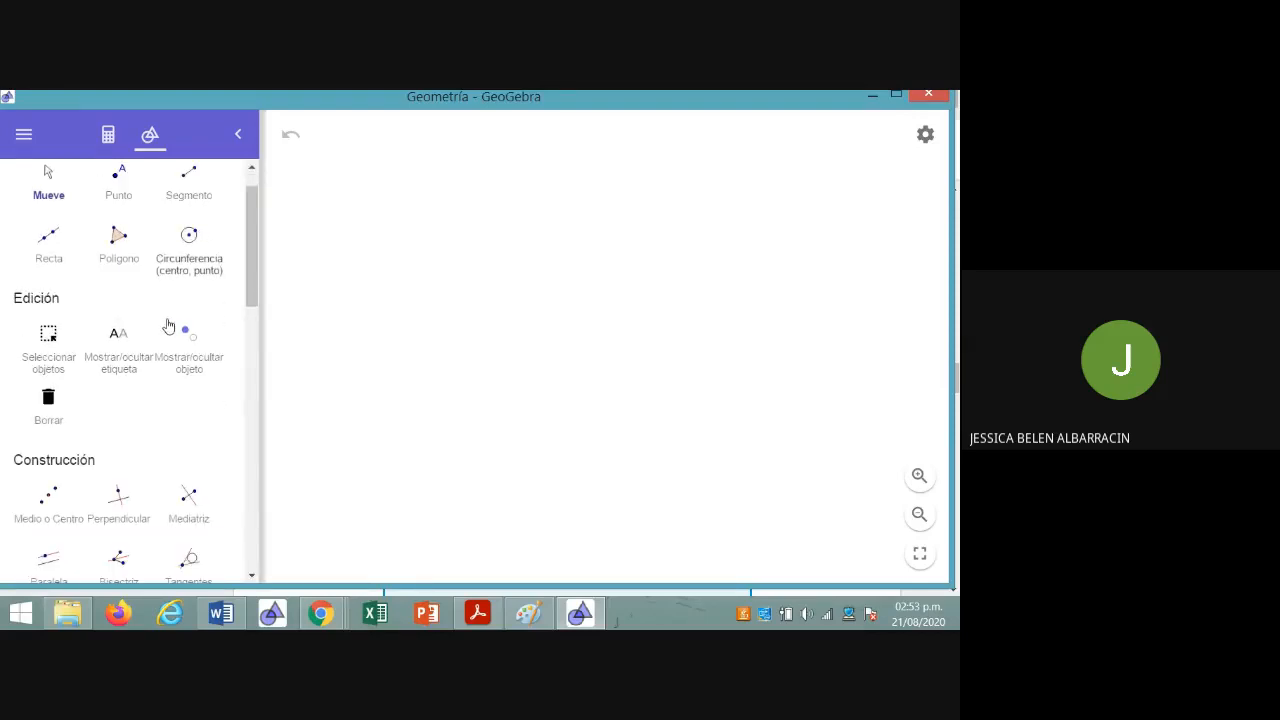
scroll(168, 326, "down", 5)
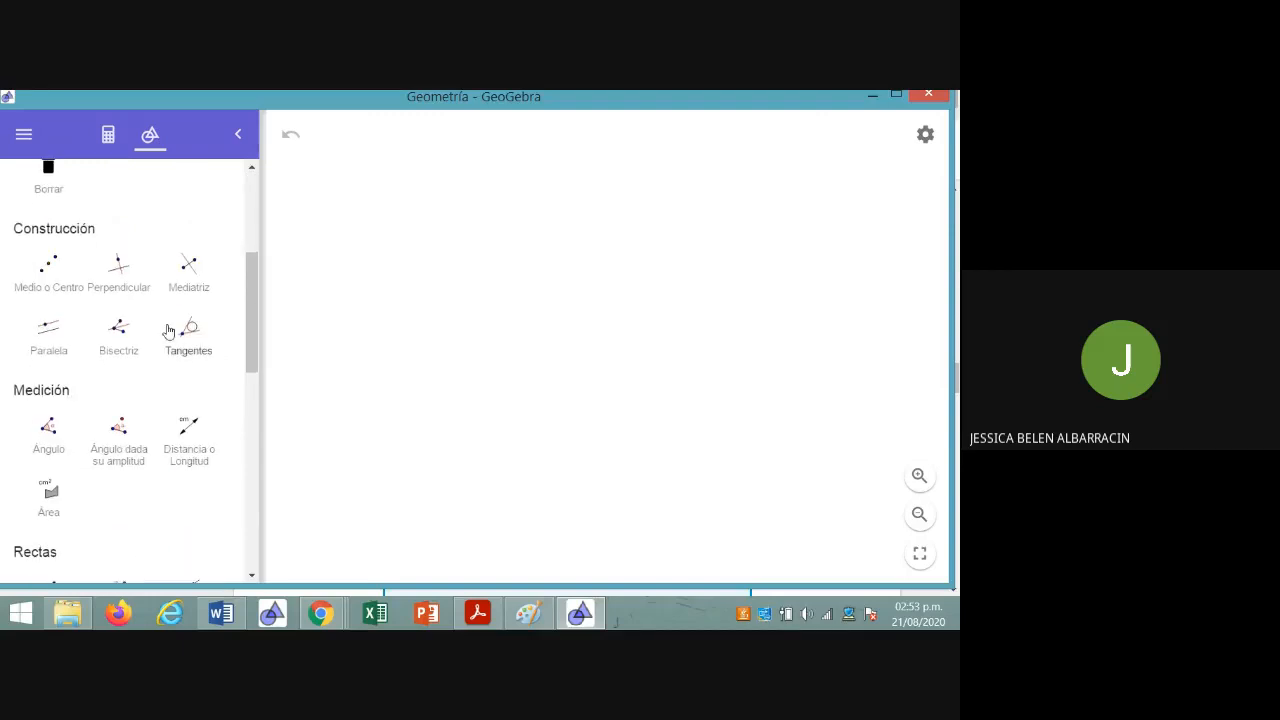
scroll(168, 331, "down", 3)
scroll(168, 331, "down", 2)
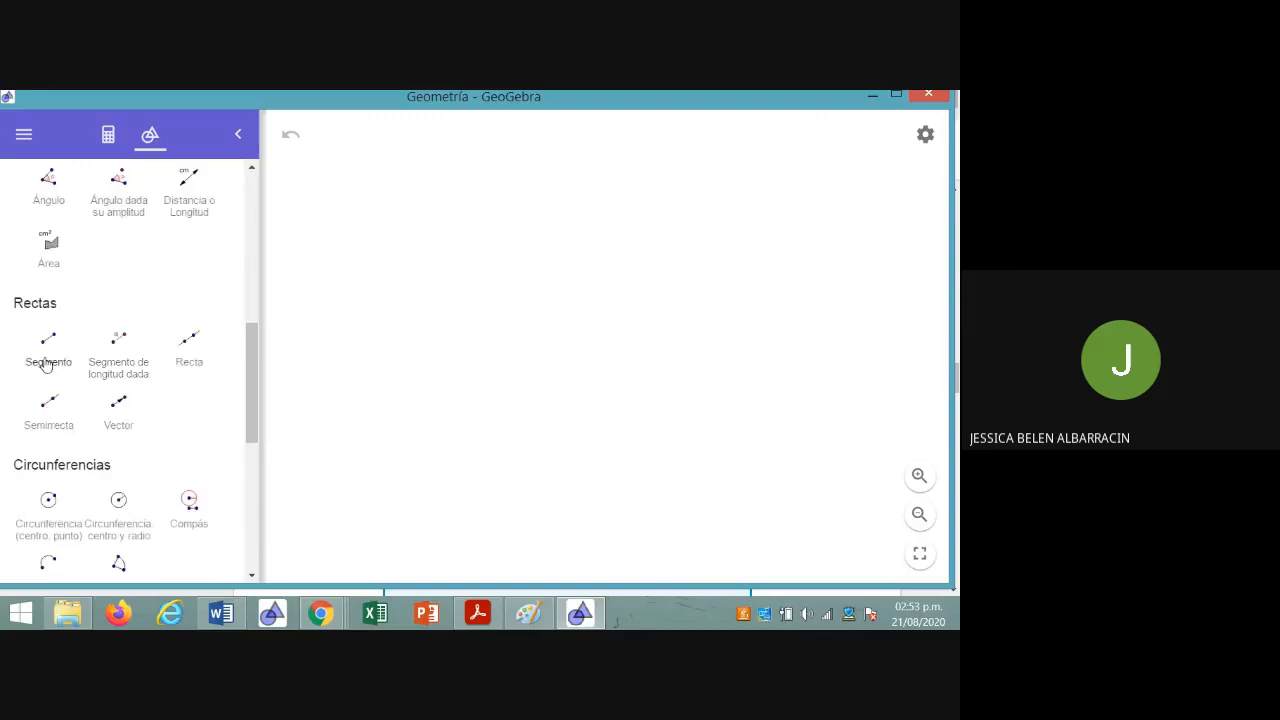
scroll(46, 364, "down", 2)
scroll(46, 364, "down", 5)
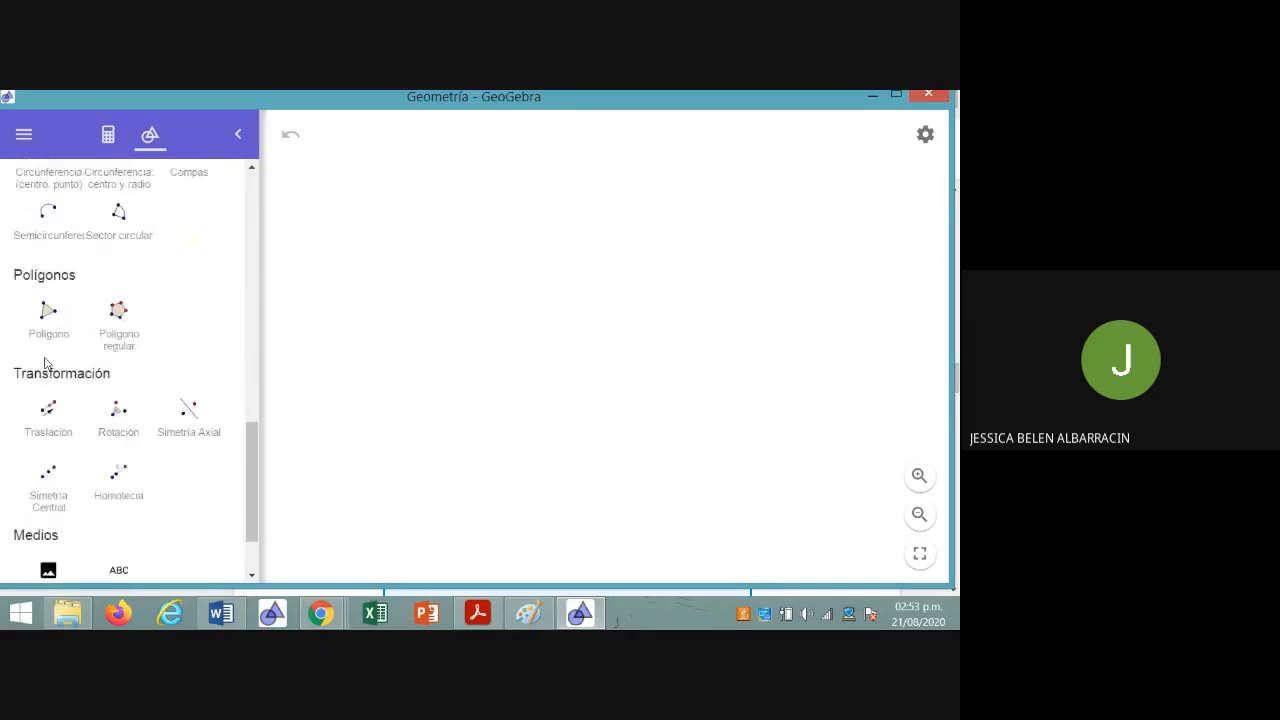
scroll(46, 364, "down", 2)
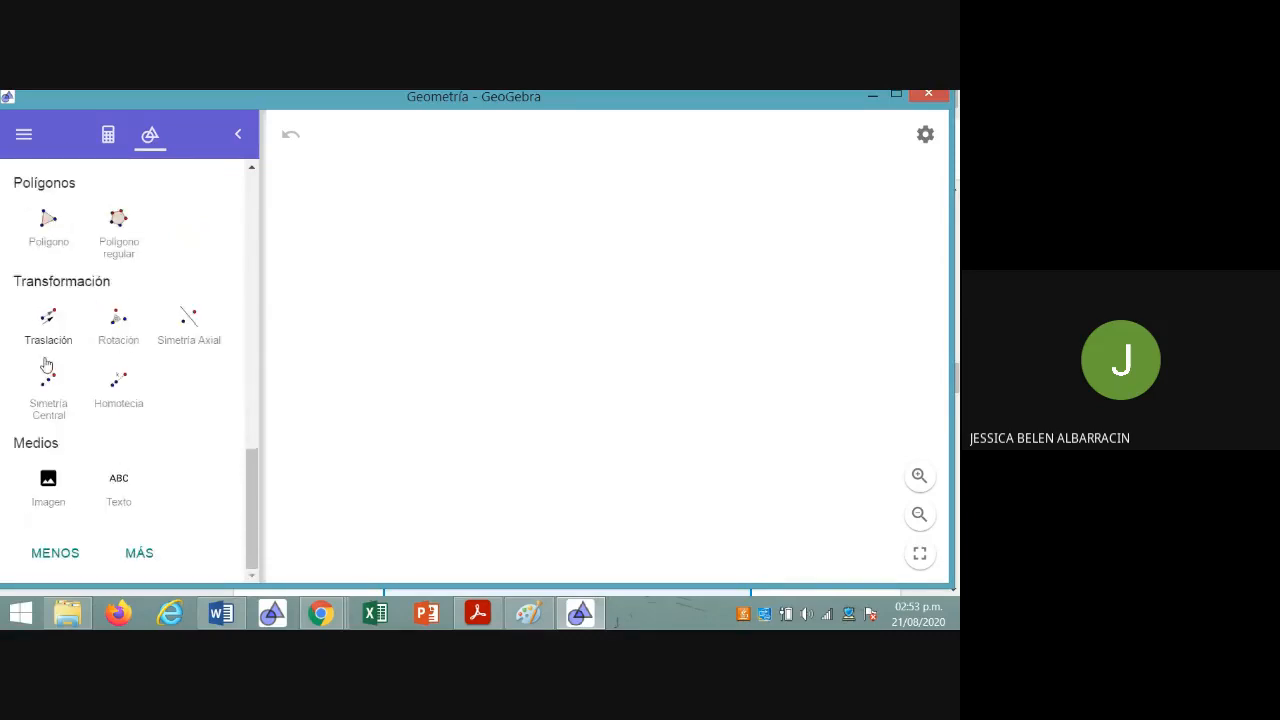
left_click(139, 551)
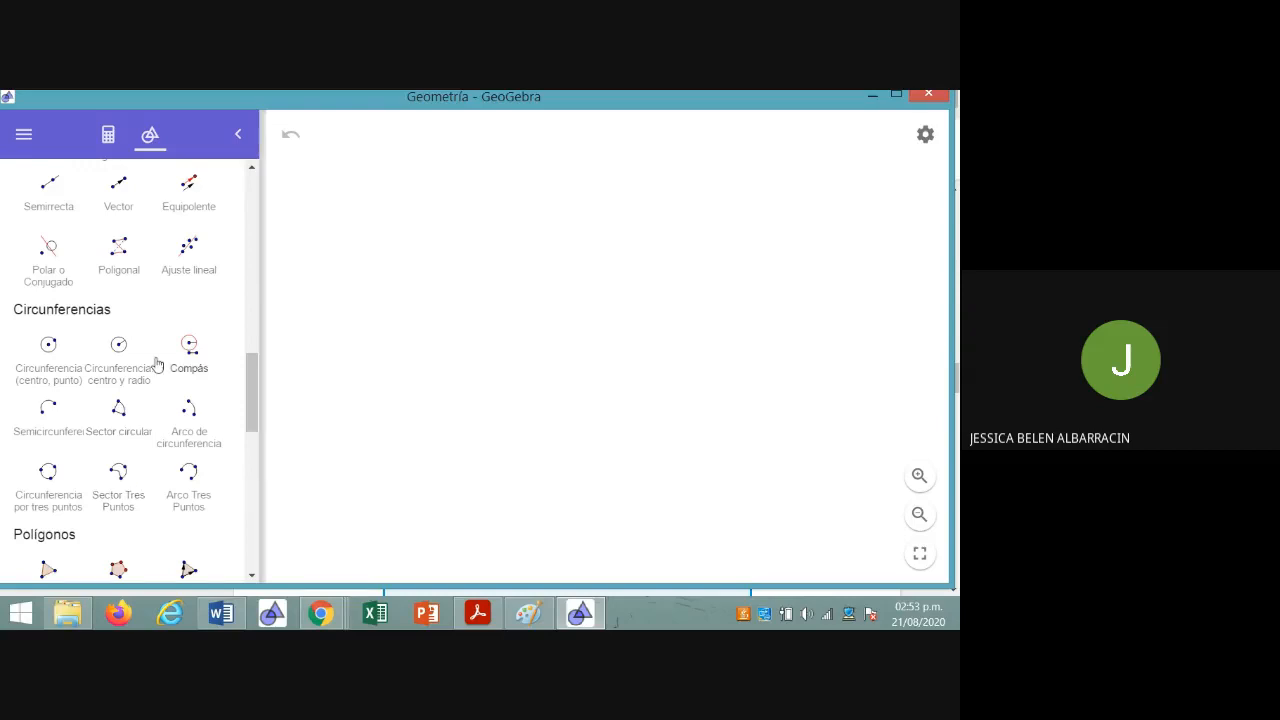
Examine the full set of tool categories, from circles, polygons and conics to measurement, construction and basic tools
scroll(156, 363, "down", 5)
scroll(156, 371, "down", 5)
scroll(156, 371, "down", 4)
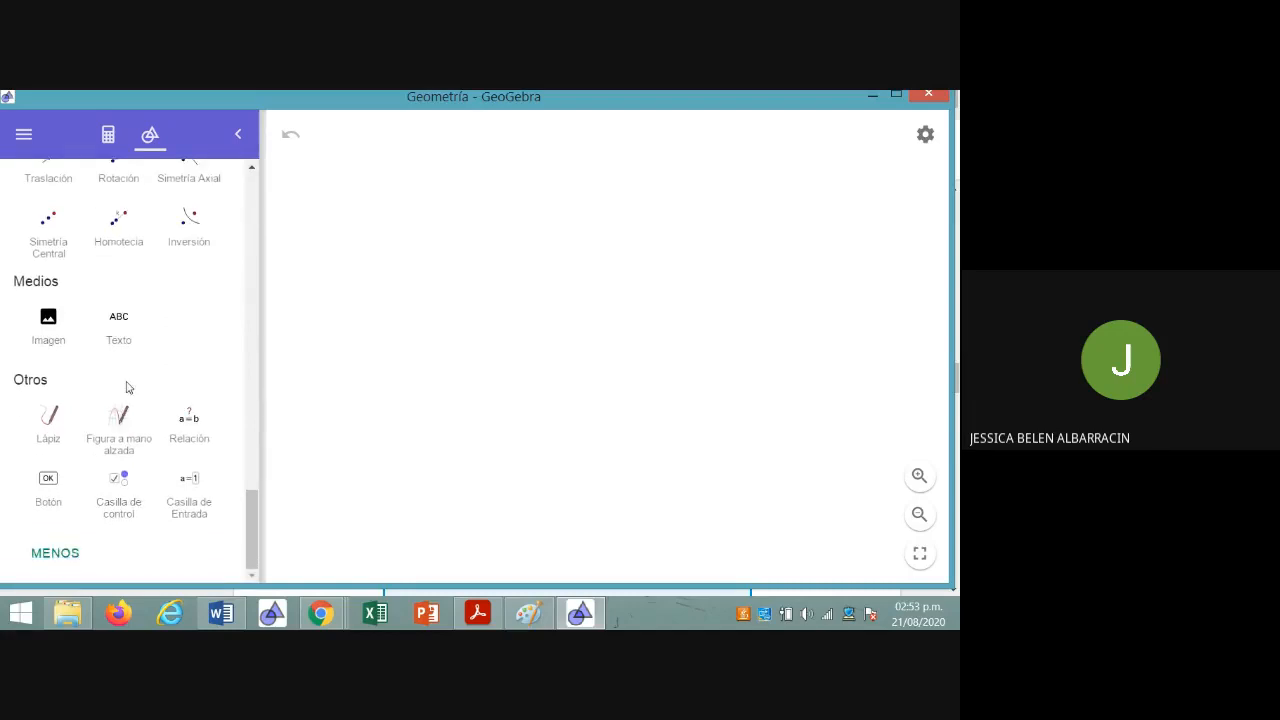
scroll(178, 347, "up", 1)
scroll(178, 347, "up", 6)
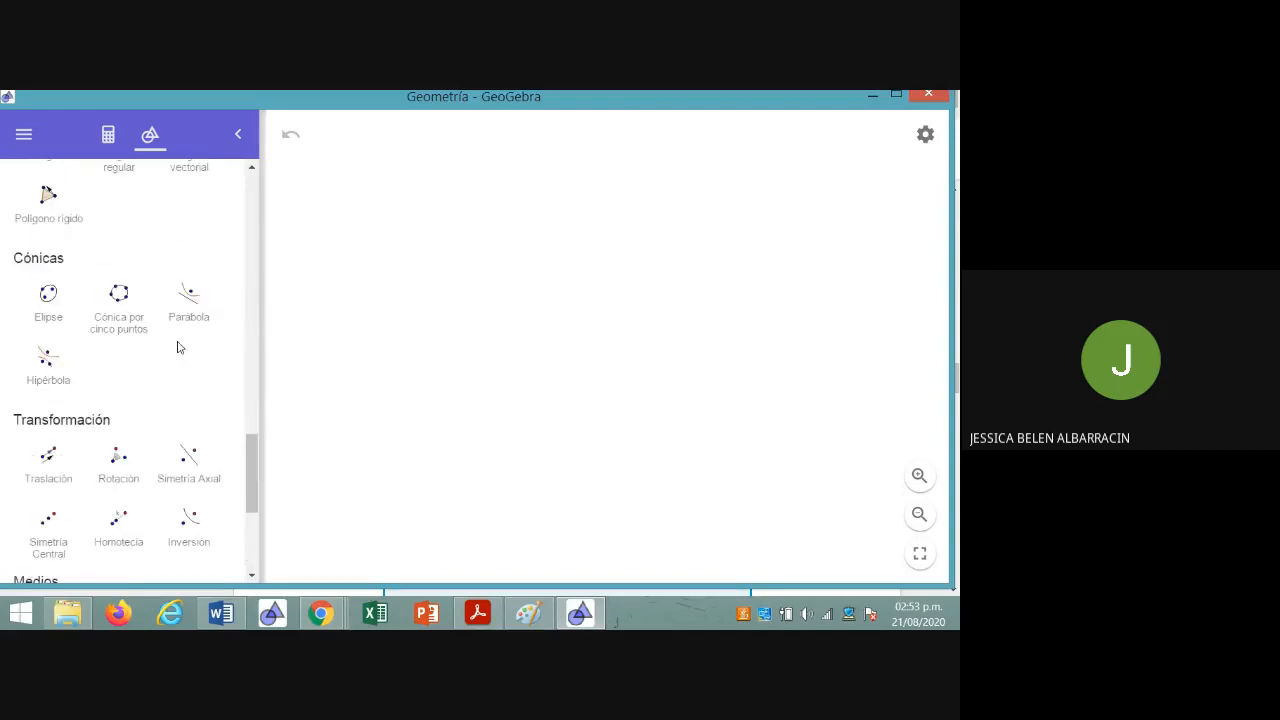
scroll(178, 347, "up", 7)
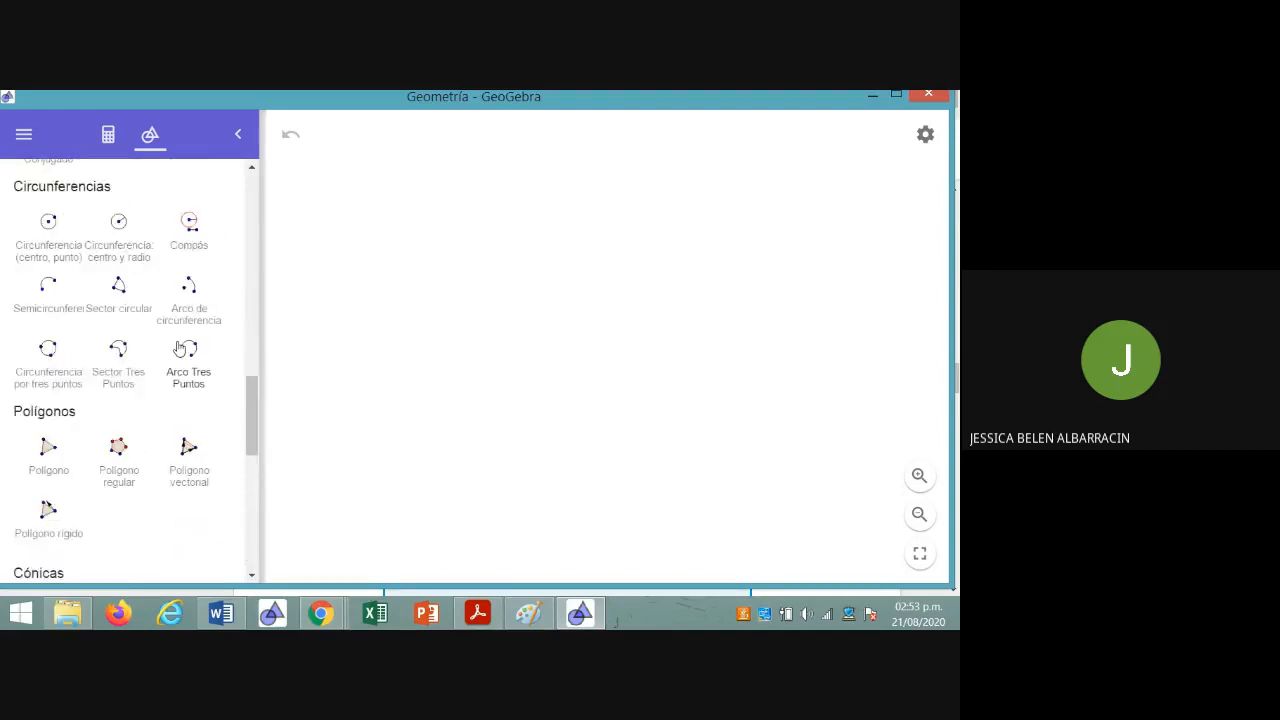
scroll(179, 347, "up", 2)
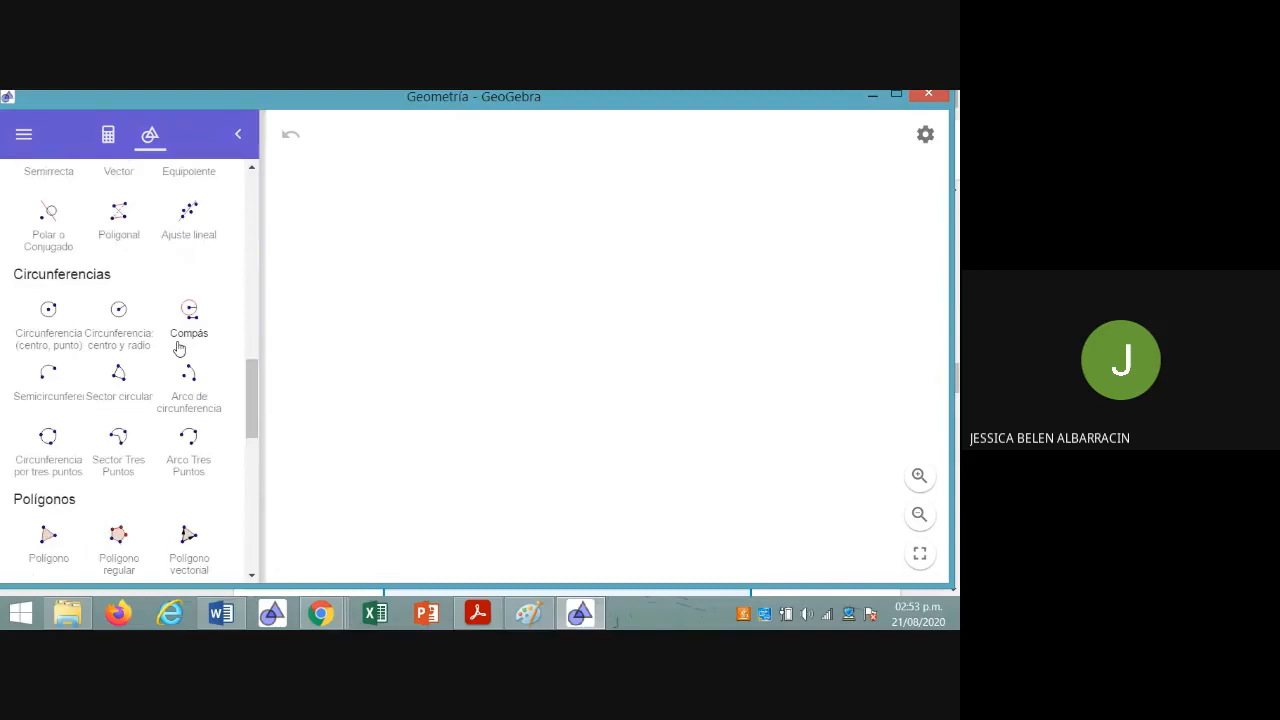
scroll(178, 347, "up", 8)
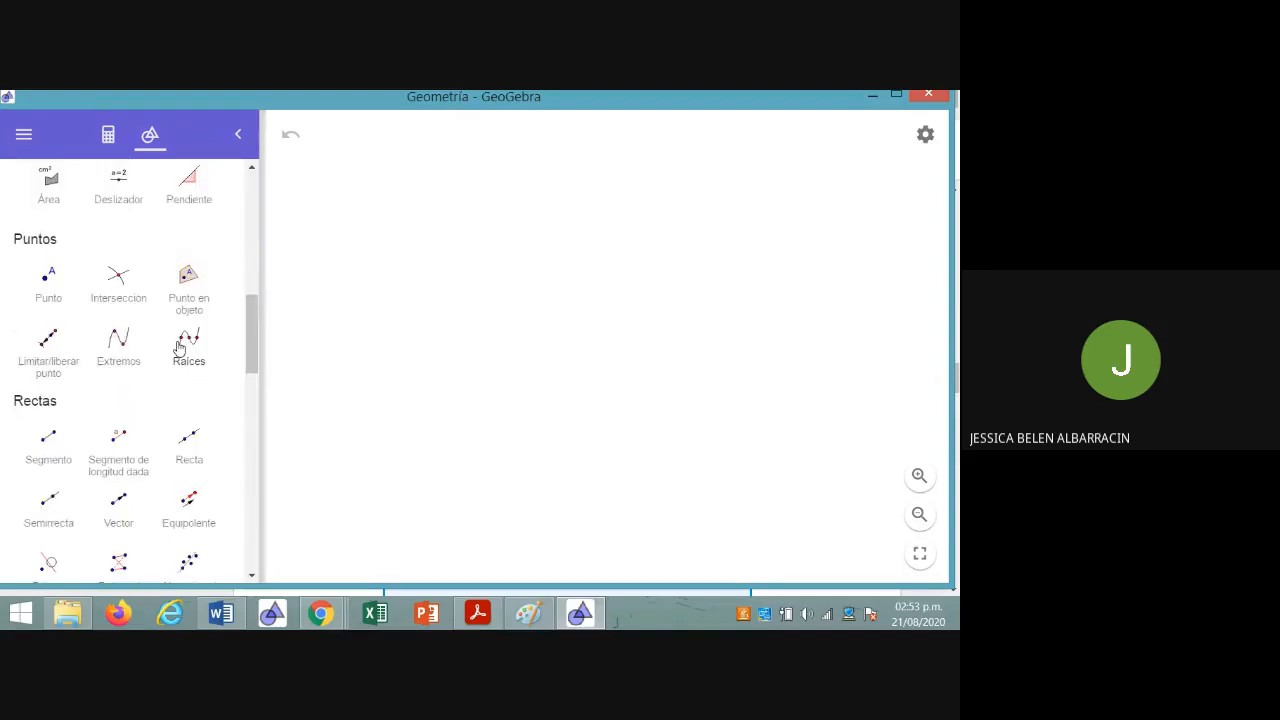
scroll(178, 347, "up", 4)
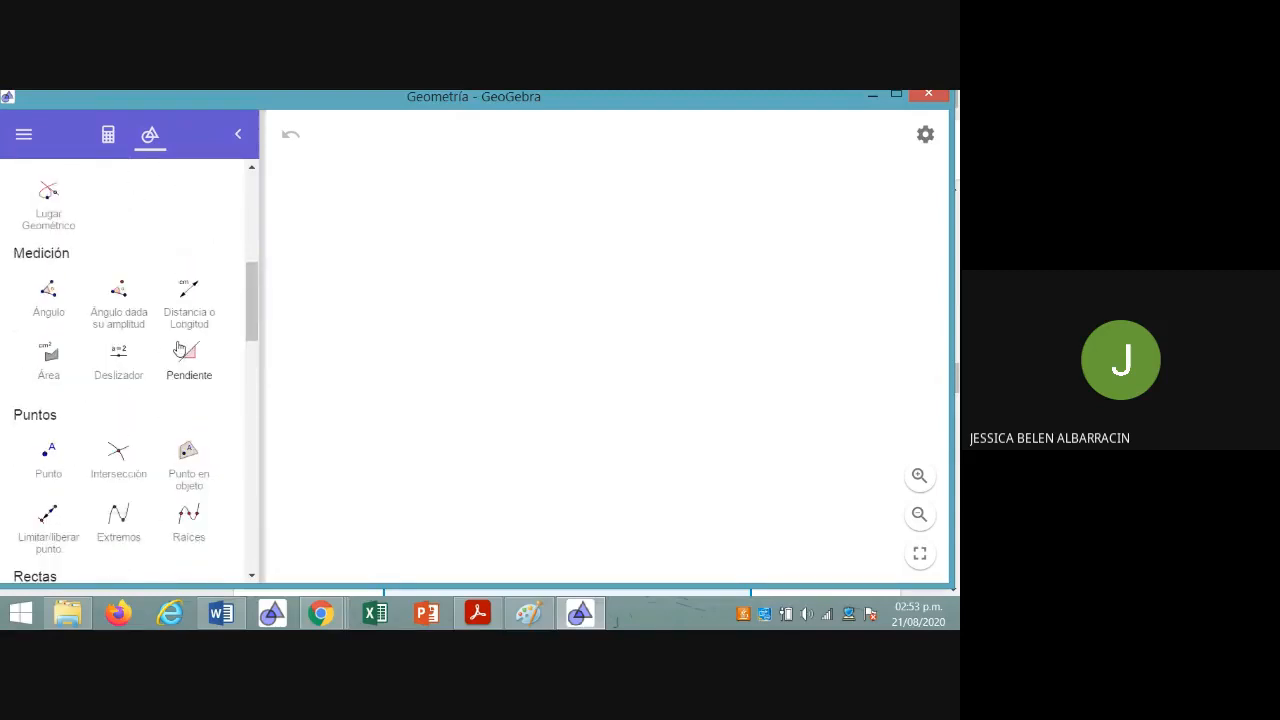
scroll(178, 347, "up", 10)
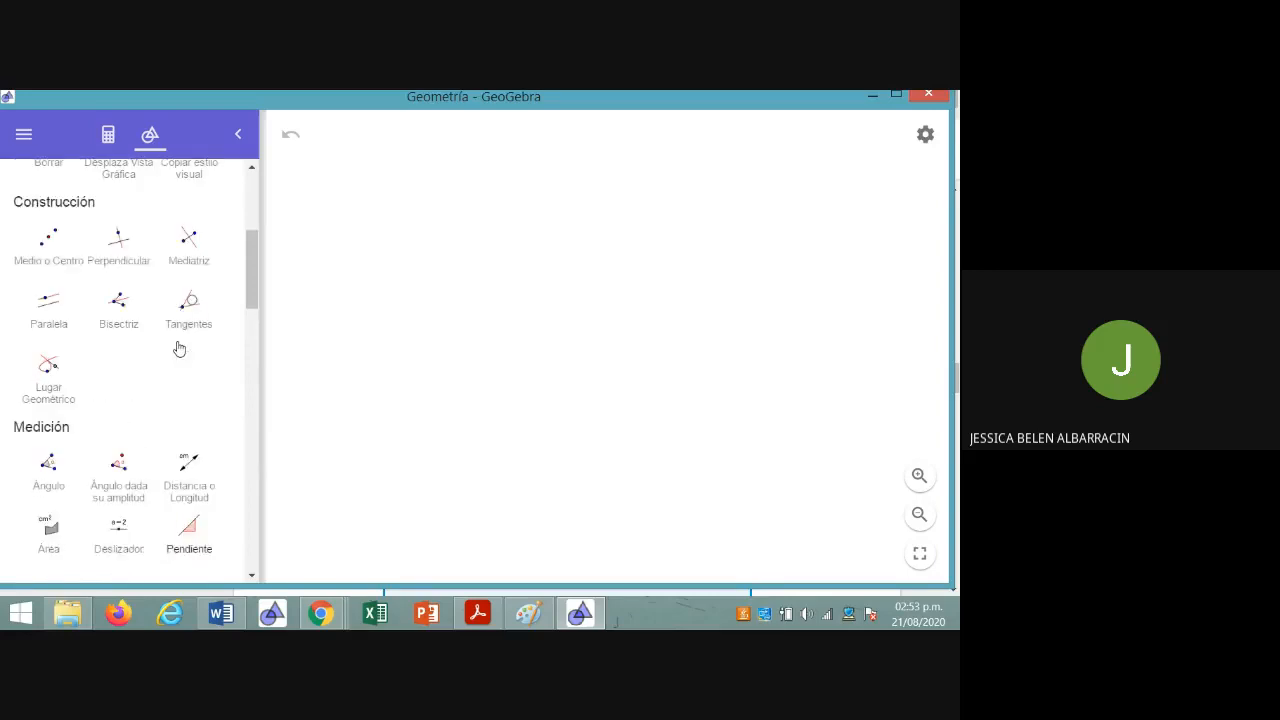
scroll(178, 347, "up", 1)
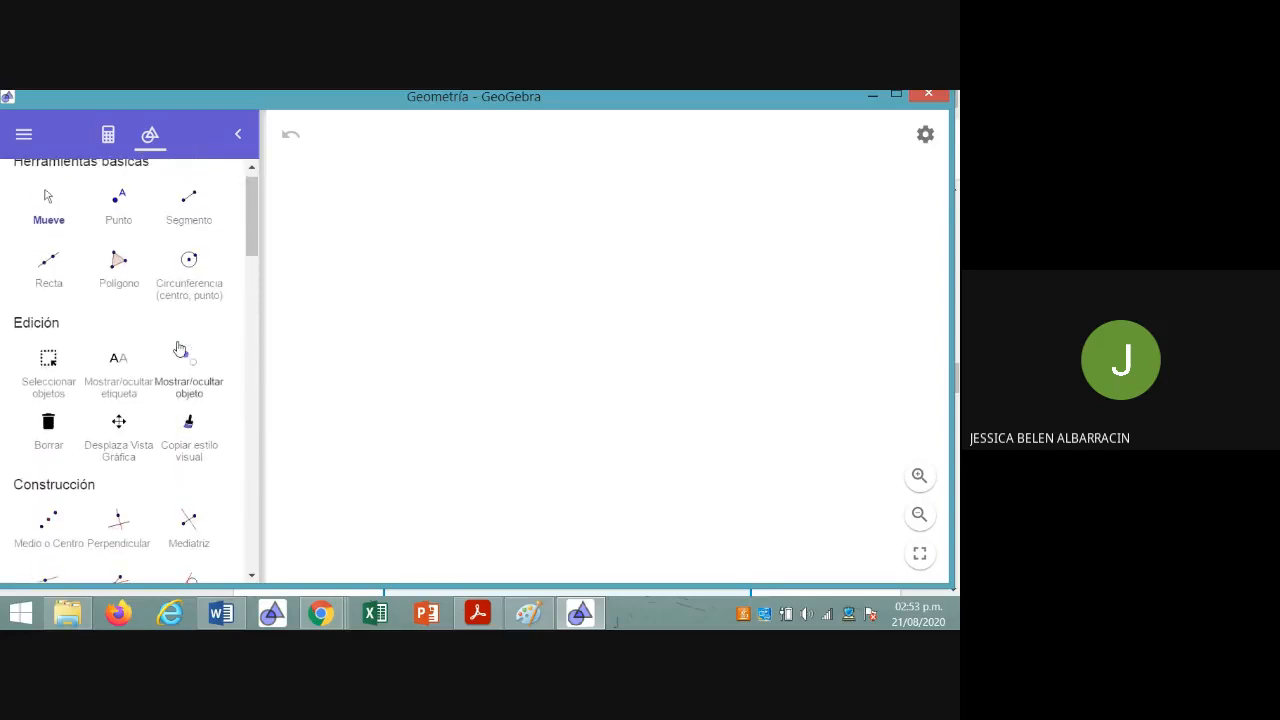
Activate the Segment tool and display the major grid (Cuadrícula mayor) on the canvas
left_click(190, 222)
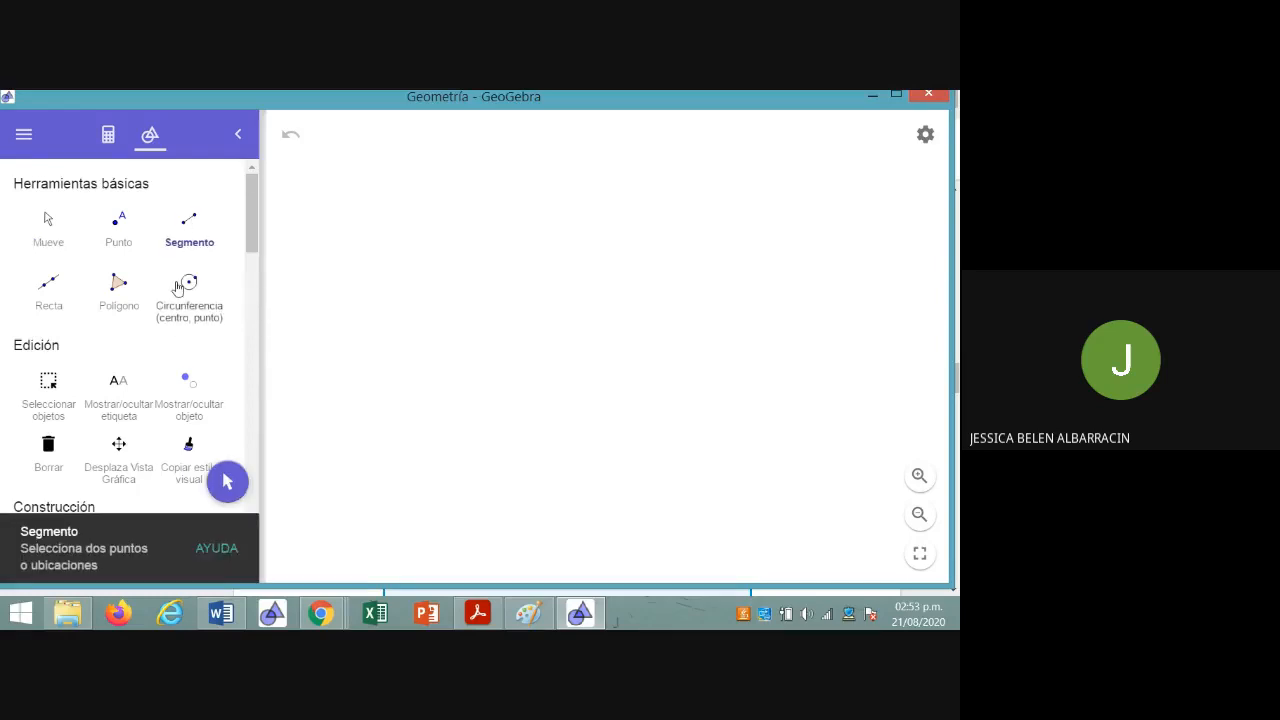
scroll(178, 288, "down", 2)
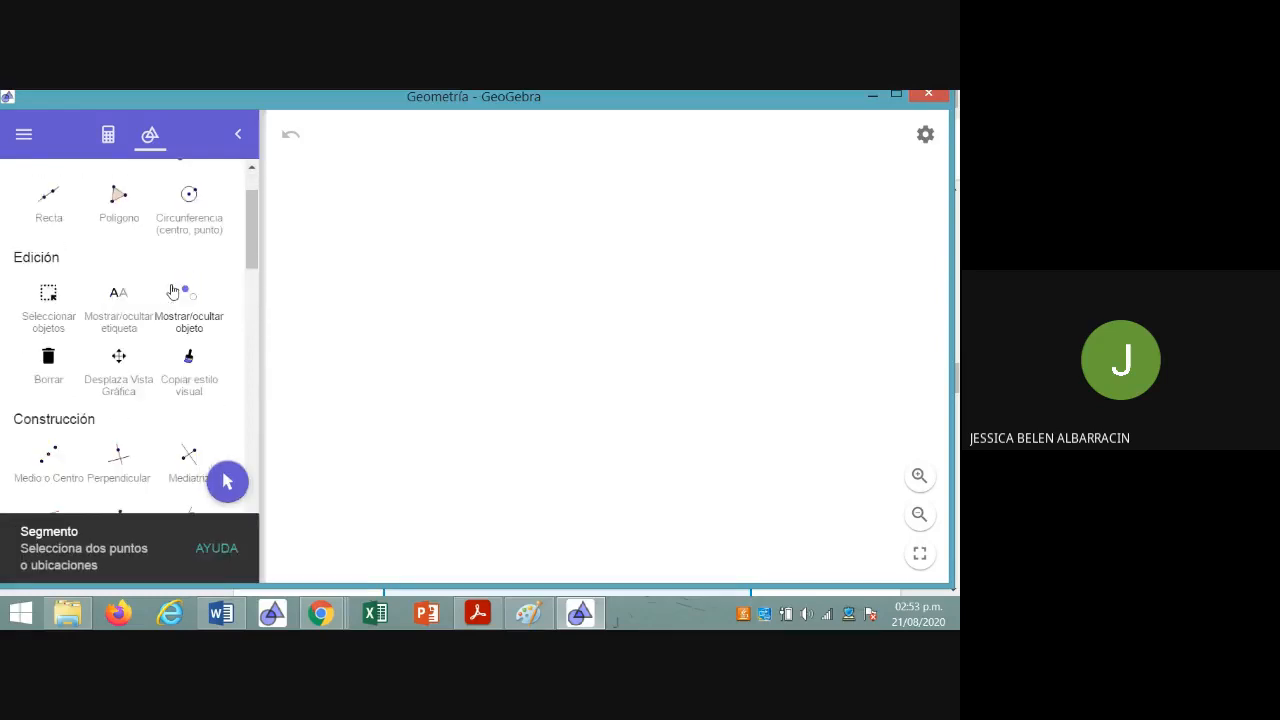
left_click(926, 139)
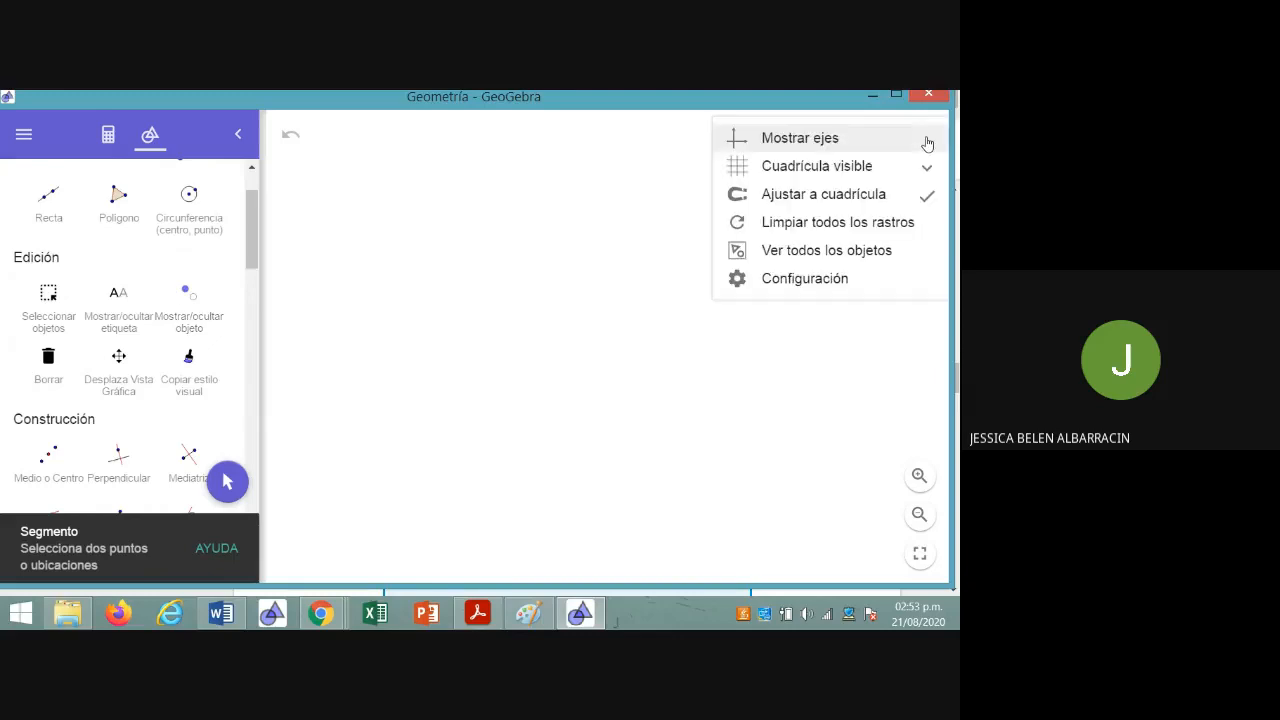
left_click(823, 166)
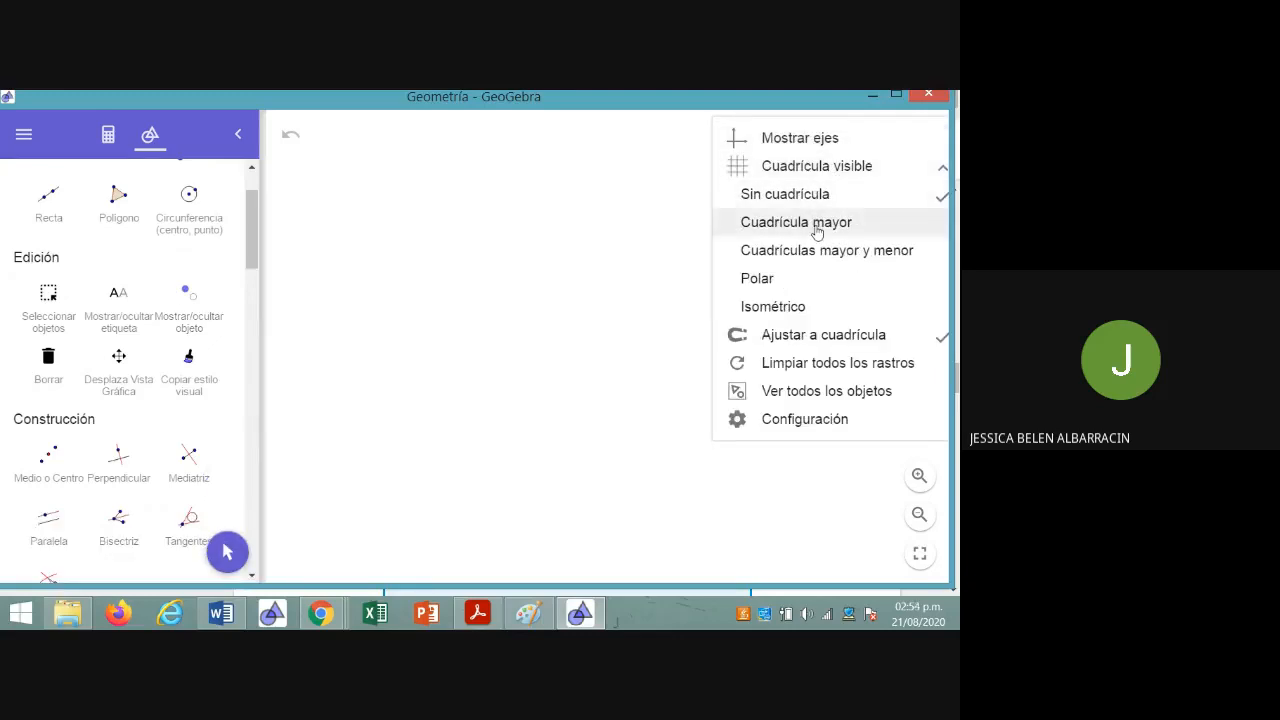
left_click(817, 224)
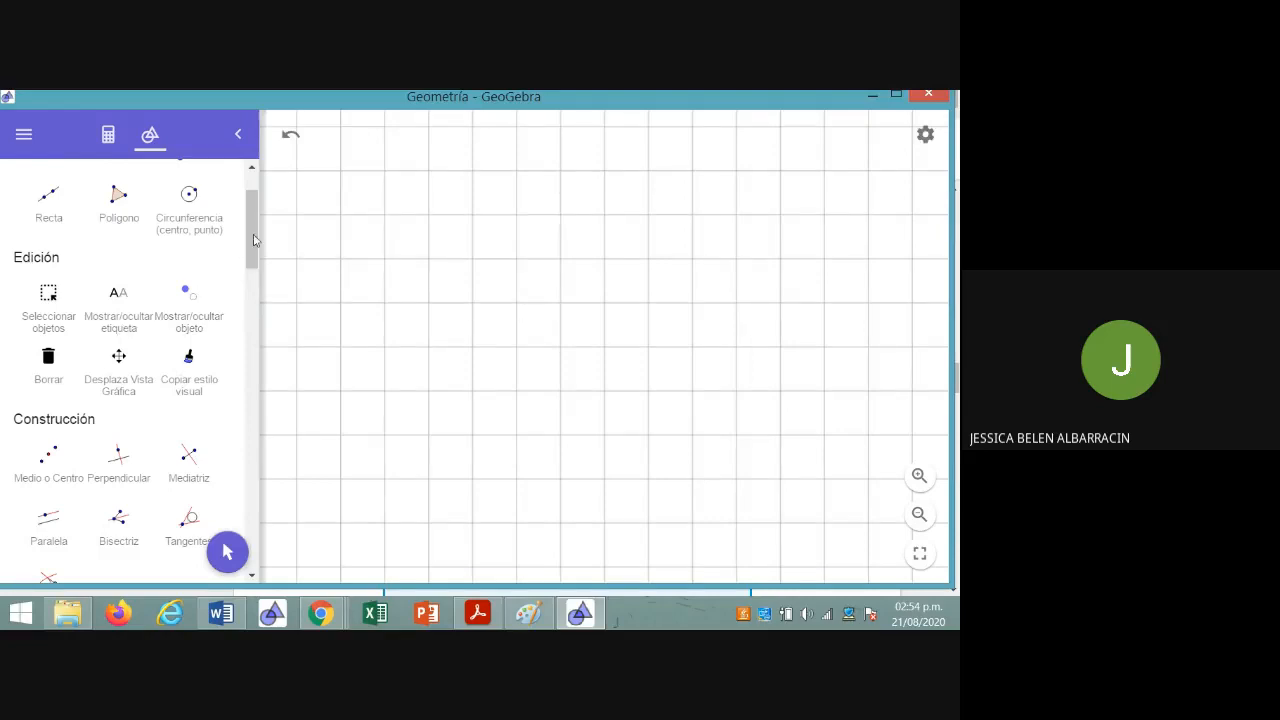
Draw two parallel horizontal segments, 4 and 5 grid squares long, one below the other and starting on the same vertical grid line
scroll(252, 230, "up", 2)
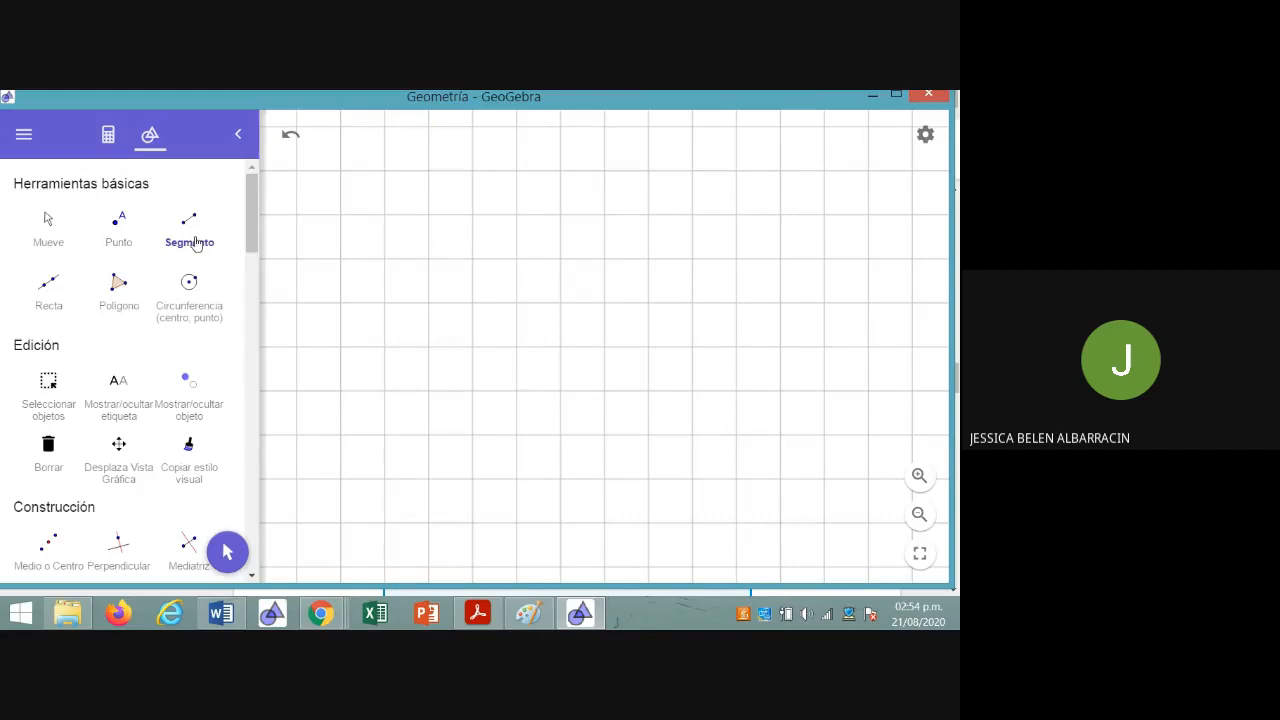
left_click(340, 259)
left_click(517, 259)
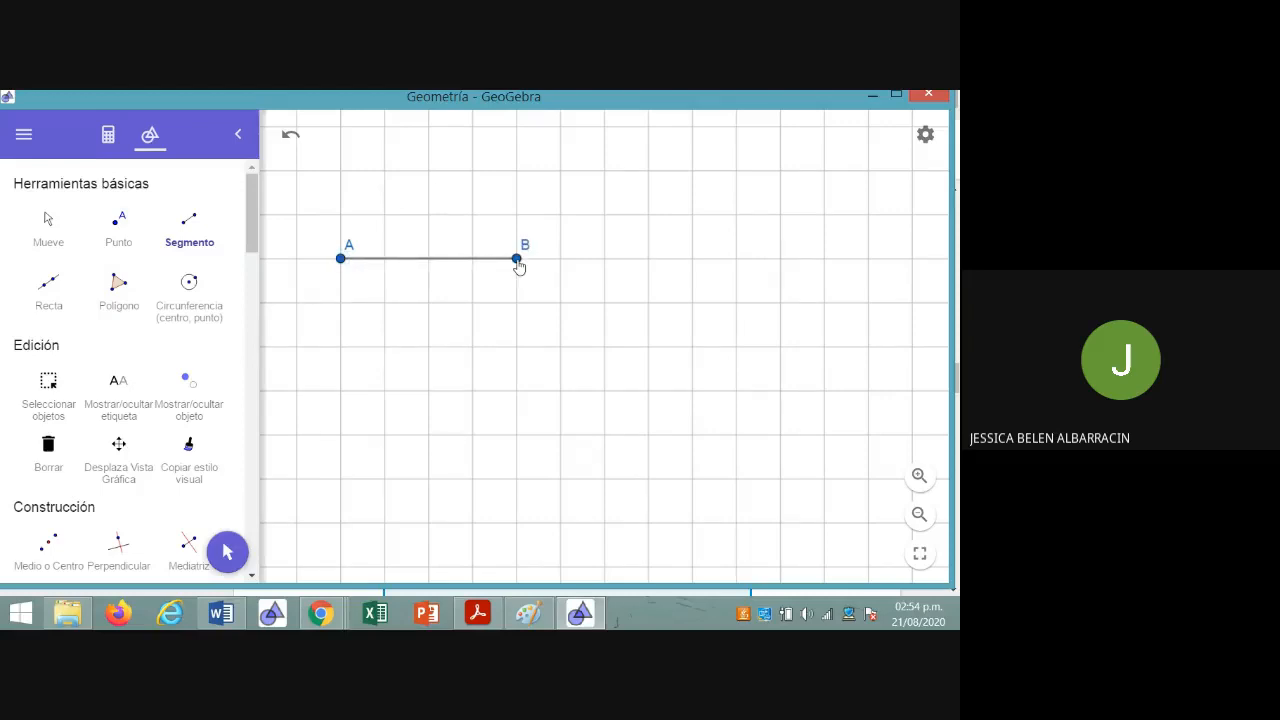
left_click(341, 303)
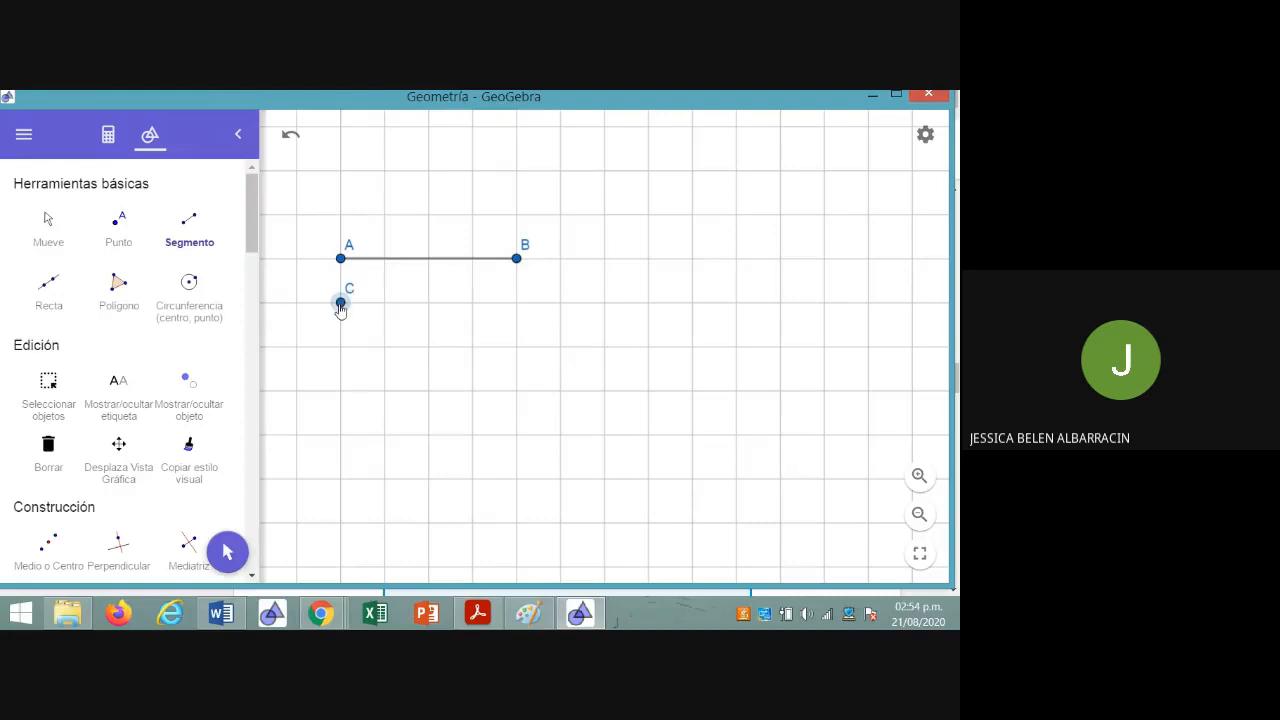
left_click(560, 302)
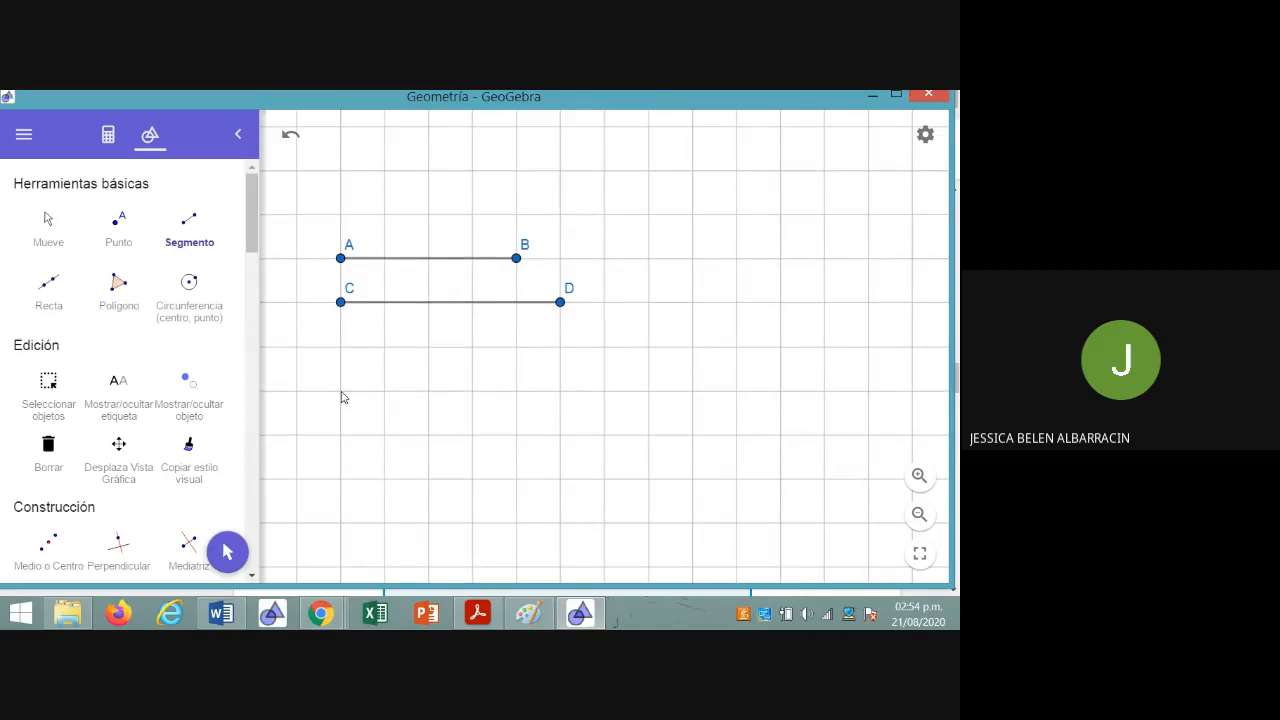
Draw a third horizontal segment 9 grid squares long below the other two, and move it farther down the canvas
left_click(340, 346)
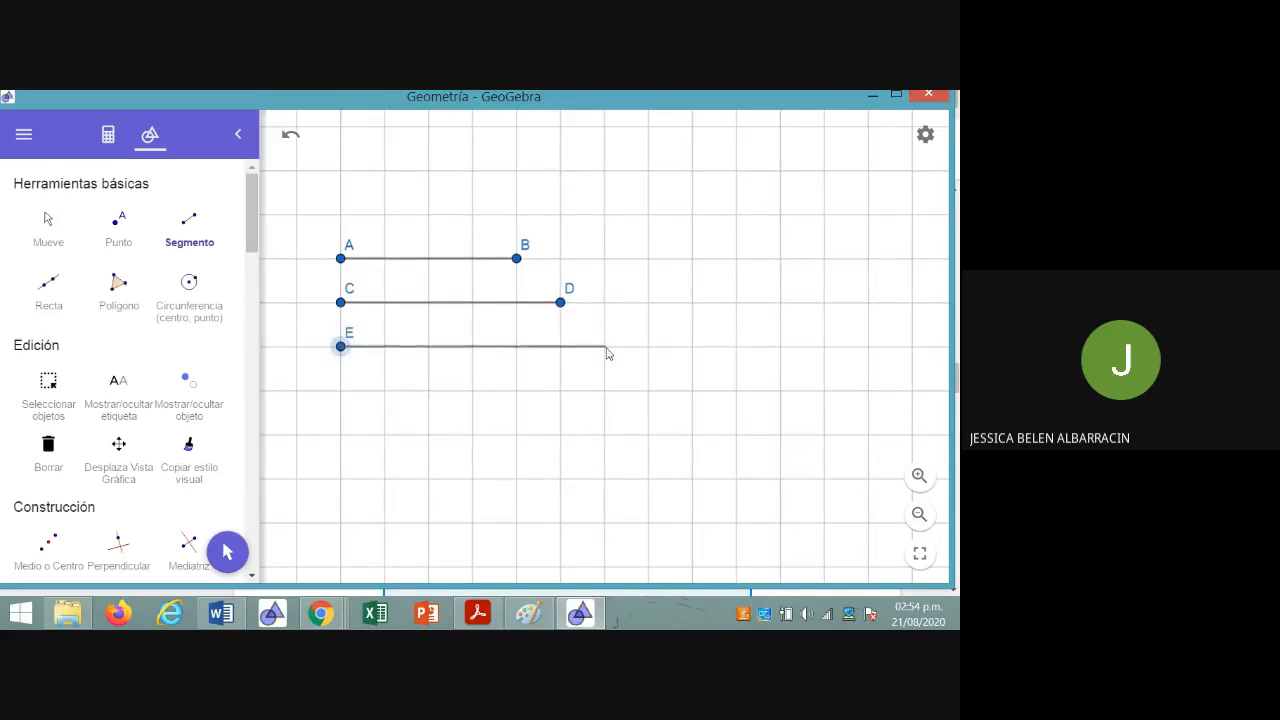
left_click(737, 347)
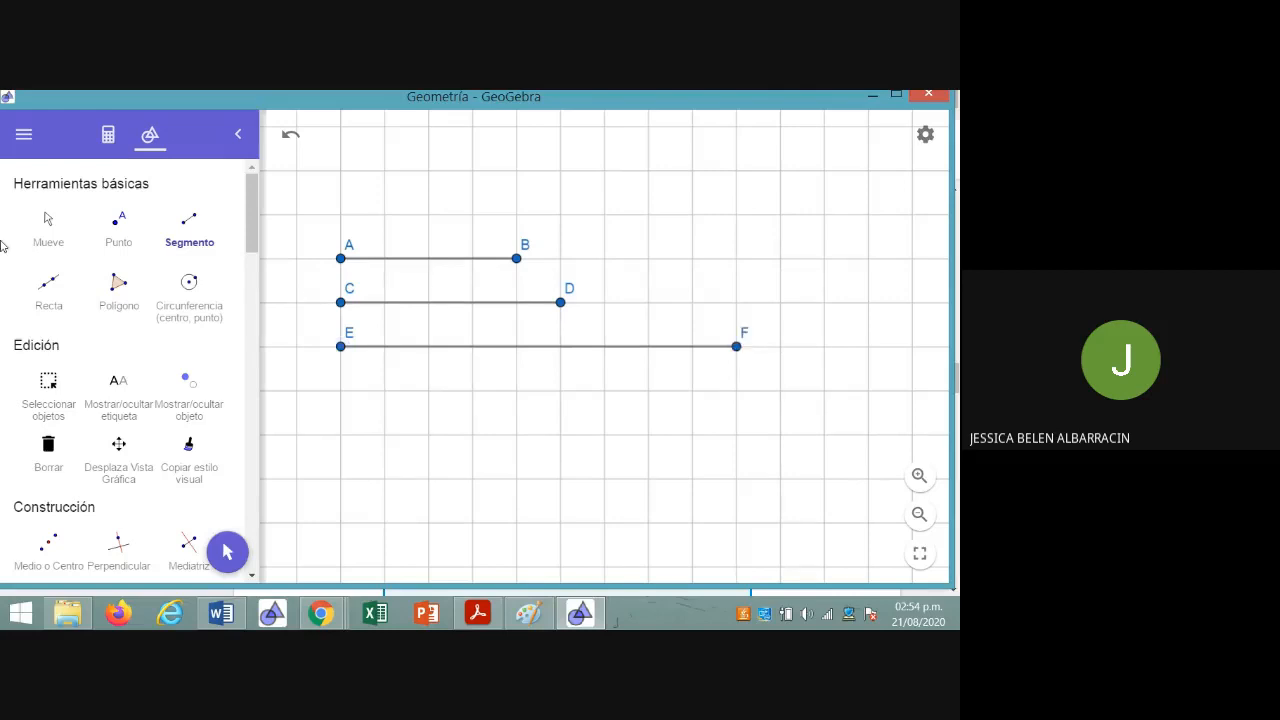
left_click(50, 226)
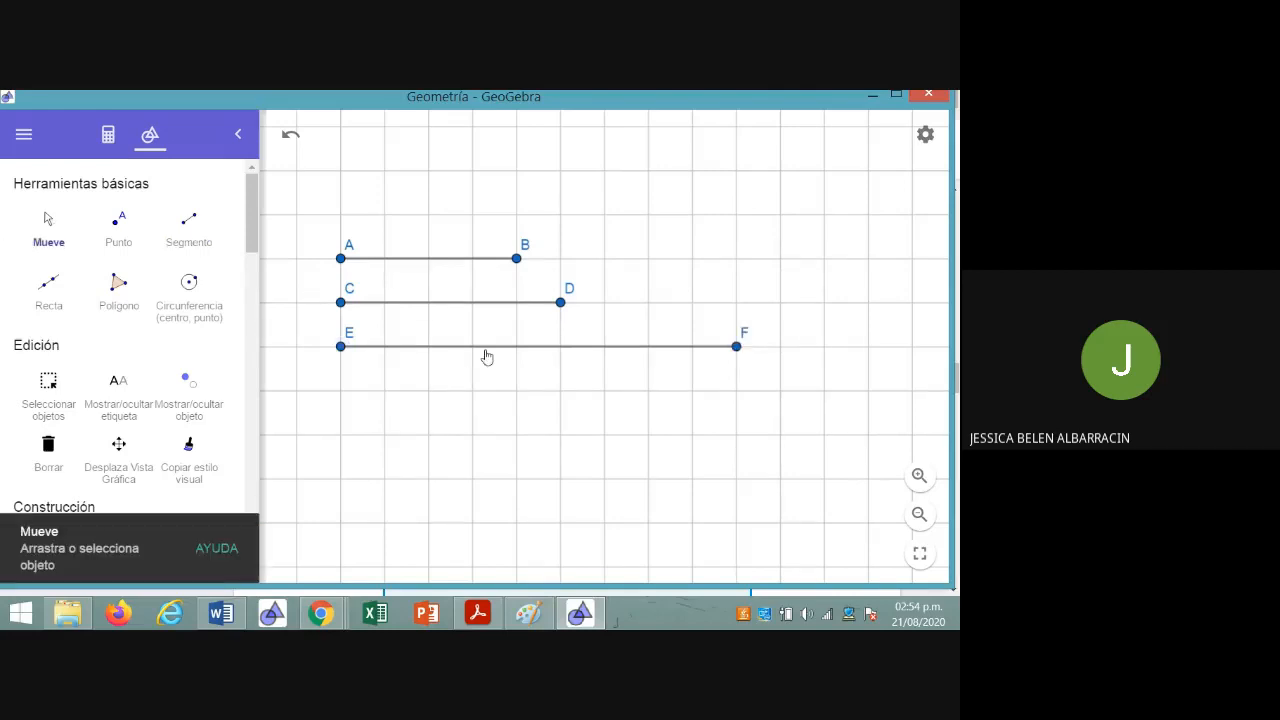
left_click_drag(486, 357, 546, 498)
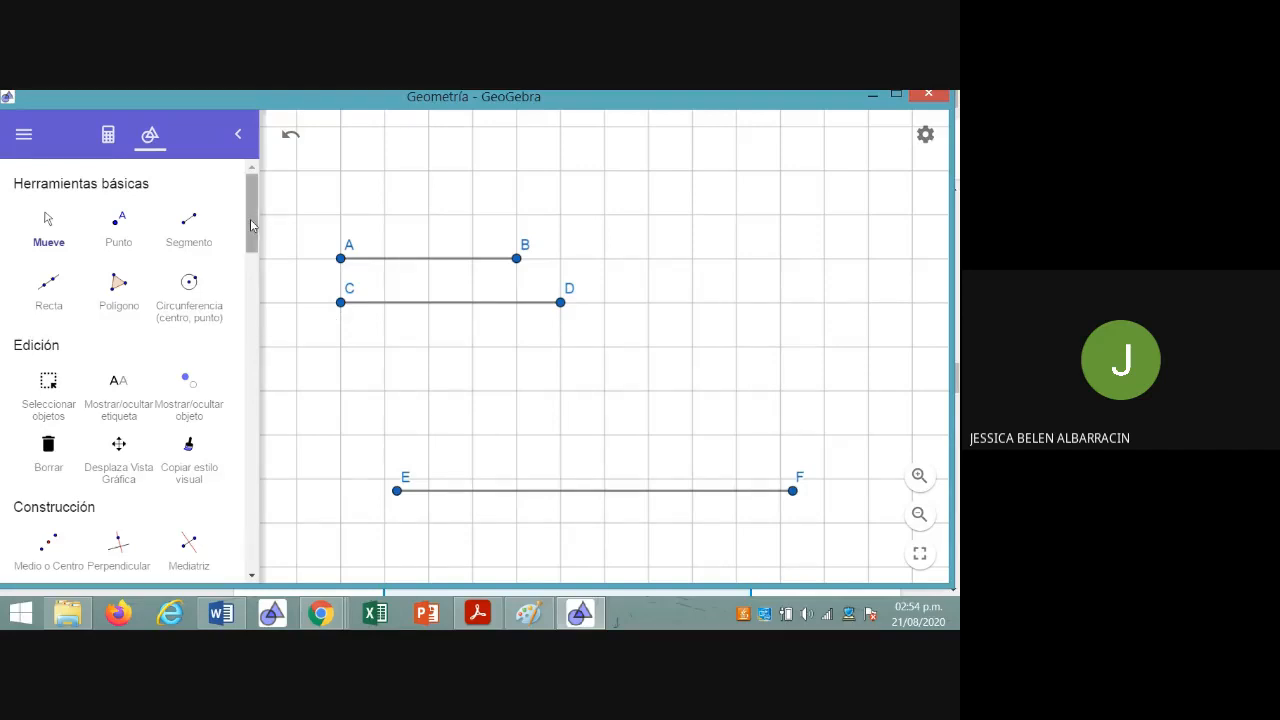
Draw a circle by center and radius, centered on endpoint E of the 9-square segment, with radius g
scroll(252, 225, "down", 2)
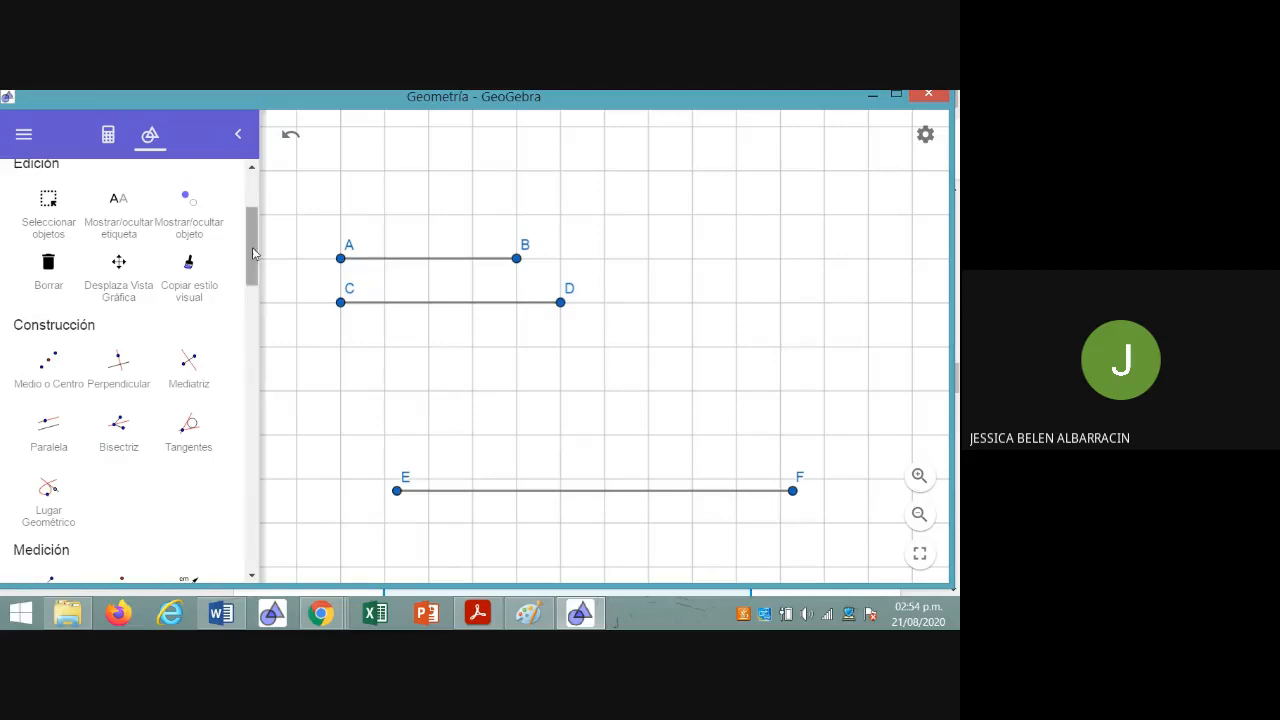
scroll(255, 265, "down", 1)
left_click_drag(255, 276, 262, 405)
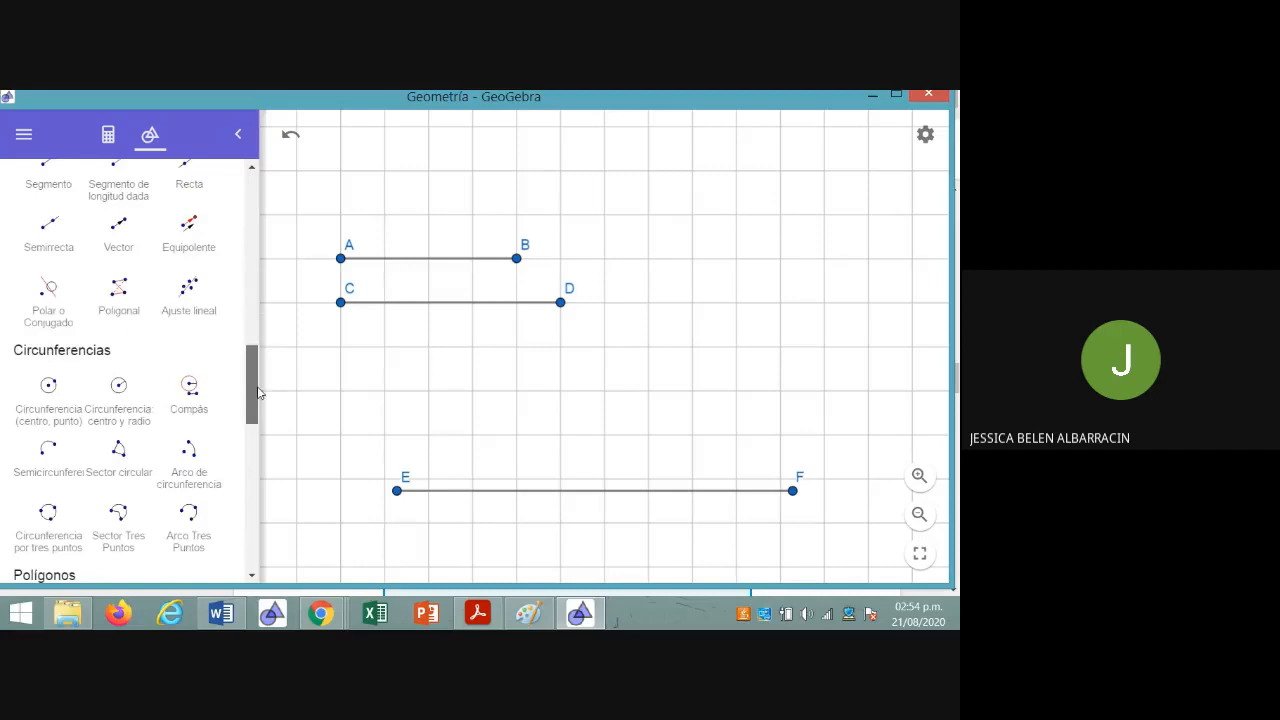
left_click(128, 421)
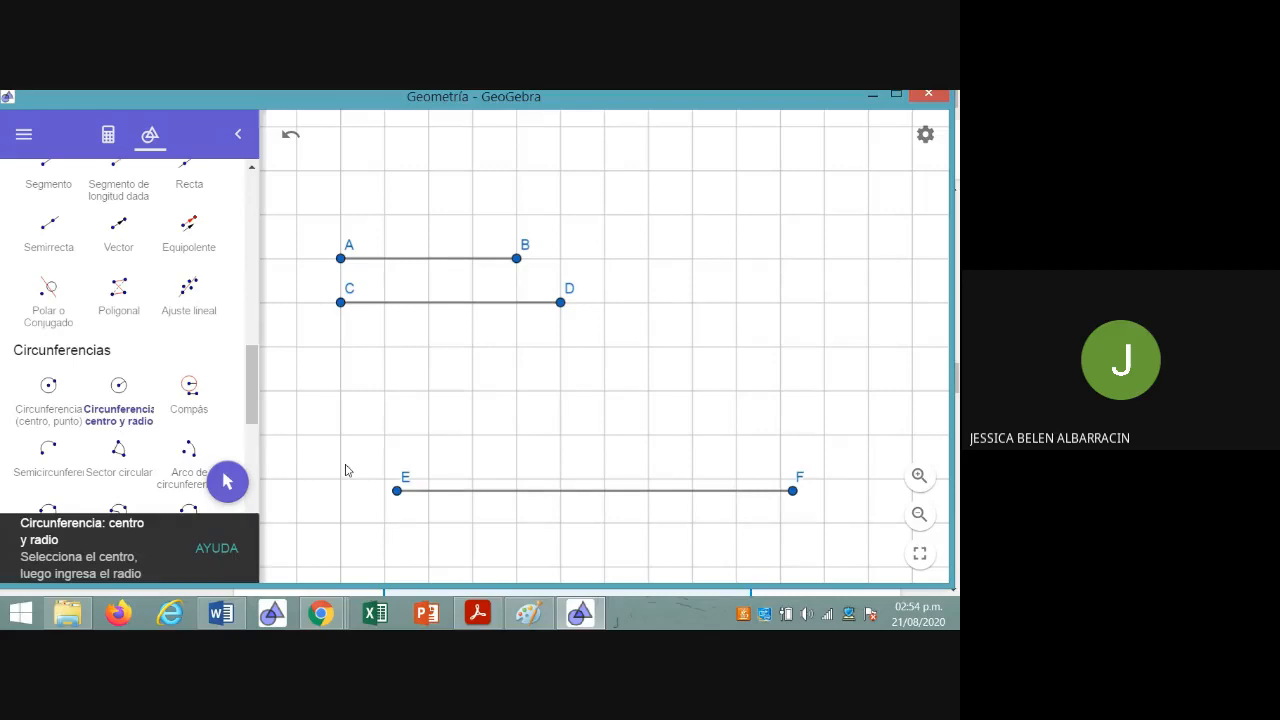
left_click(397, 492)
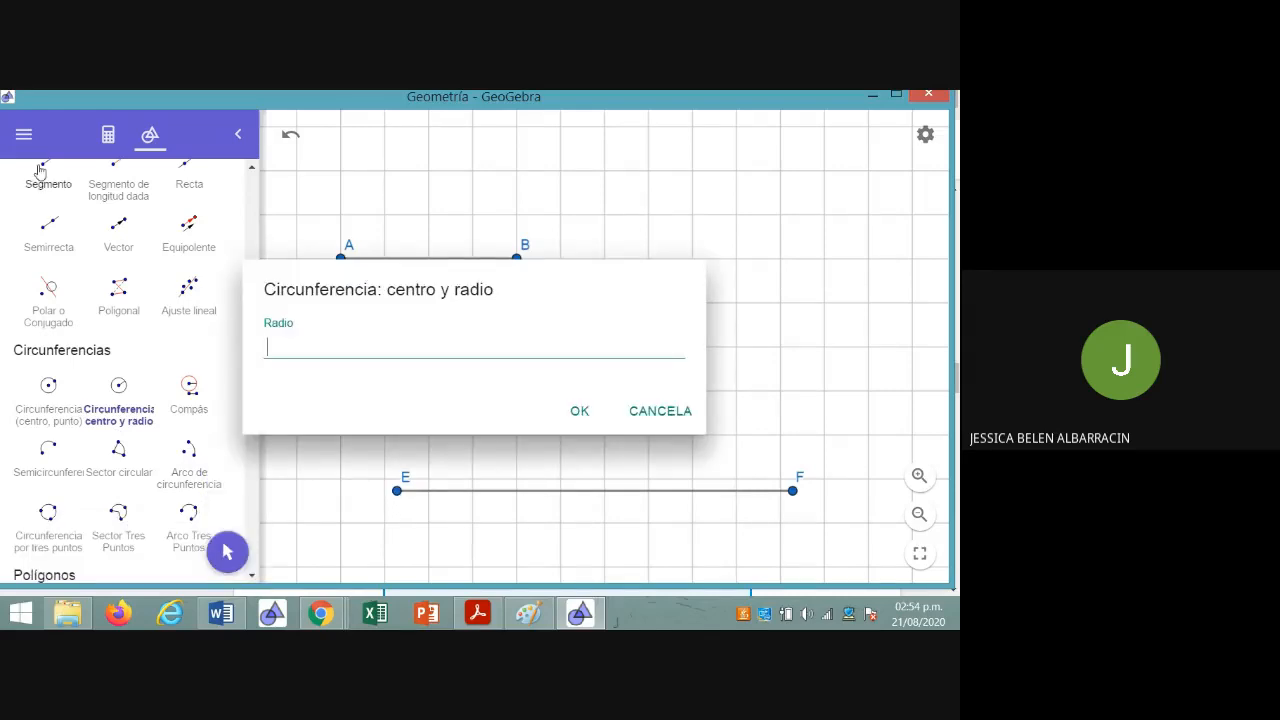
left_click(107, 136)
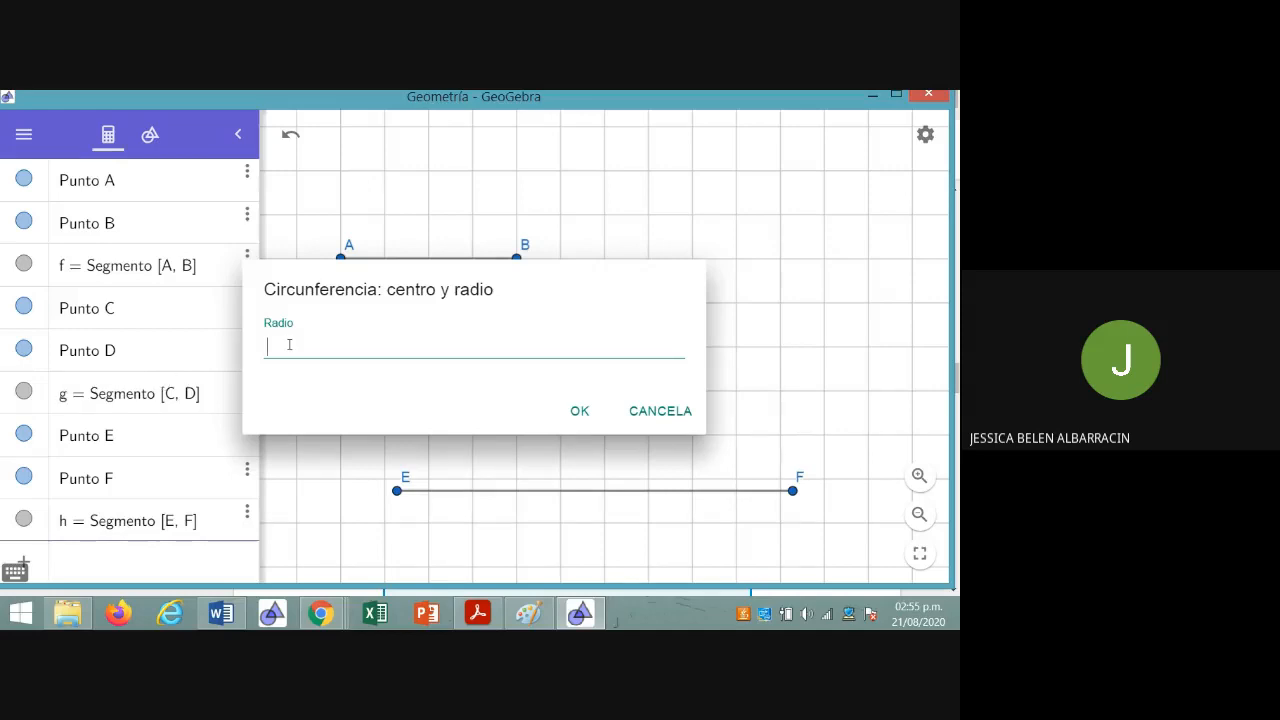
type("g")
left_click(579, 414)
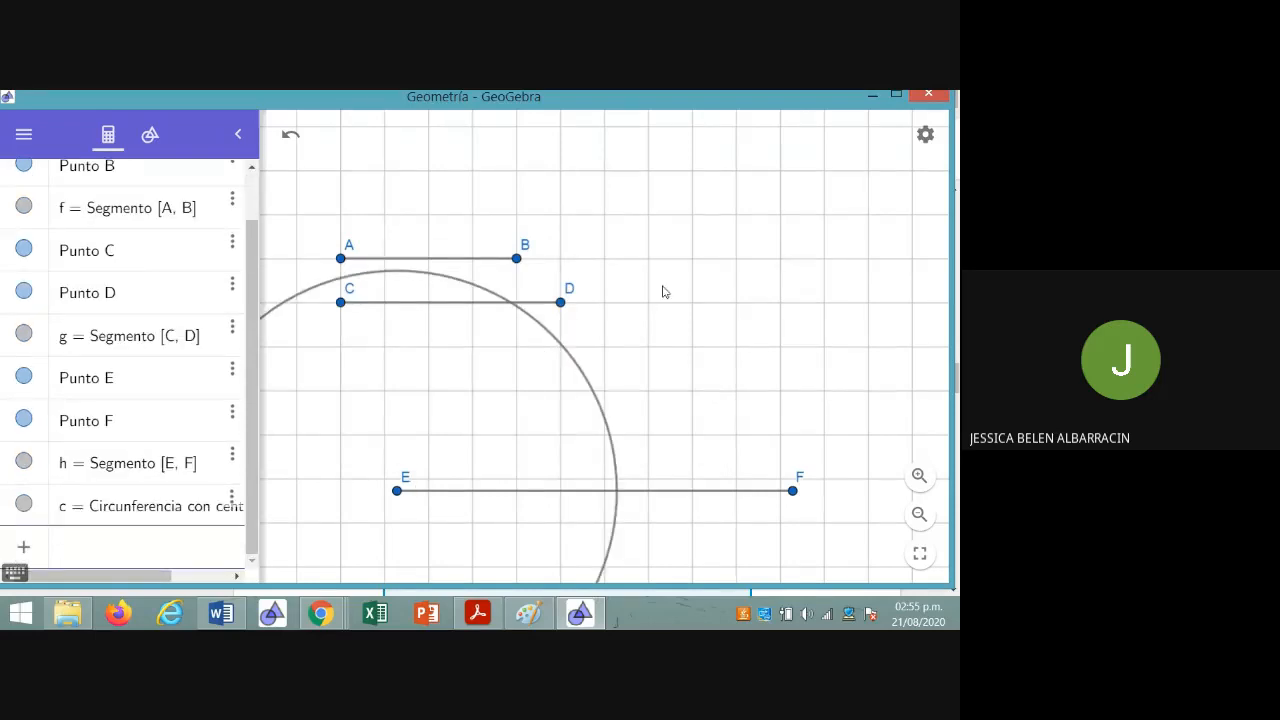
Move segments AB and CD clear of the circle, placing them side by side above it
scroll(662, 291, "down", 4)
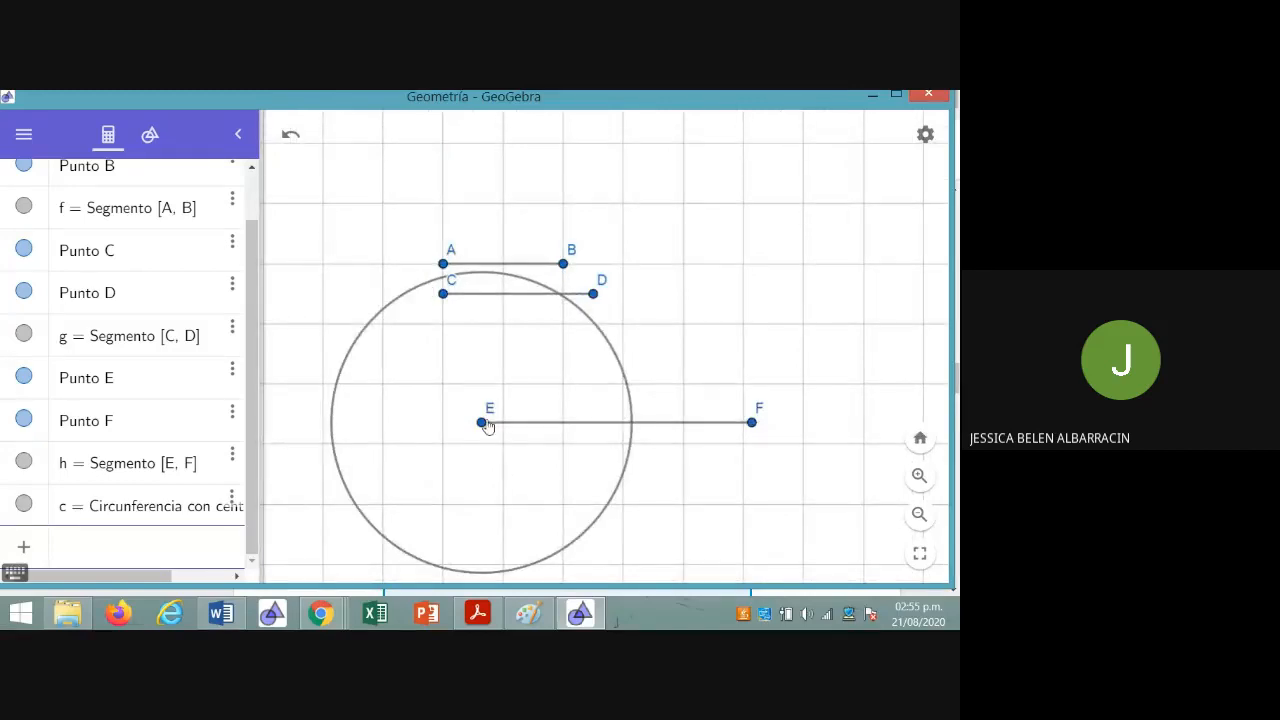
left_click(145, 138)
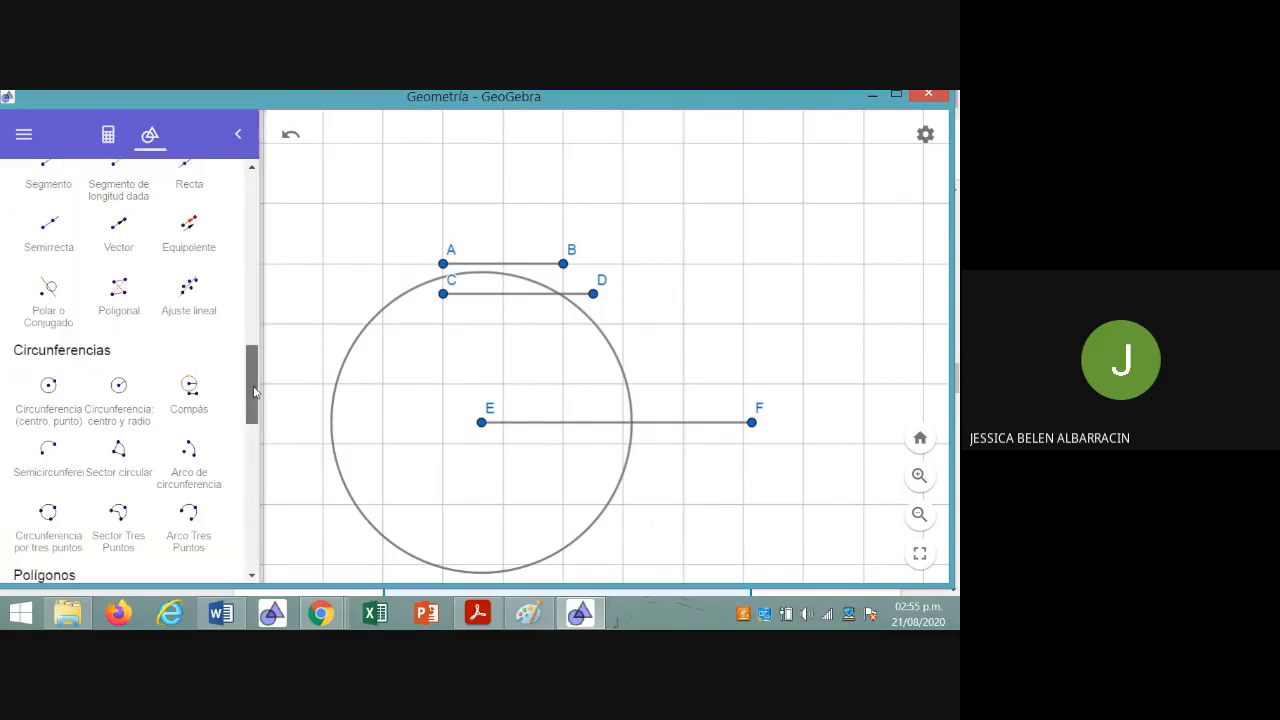
left_click_drag(249, 380, 262, 185)
left_click(55, 240)
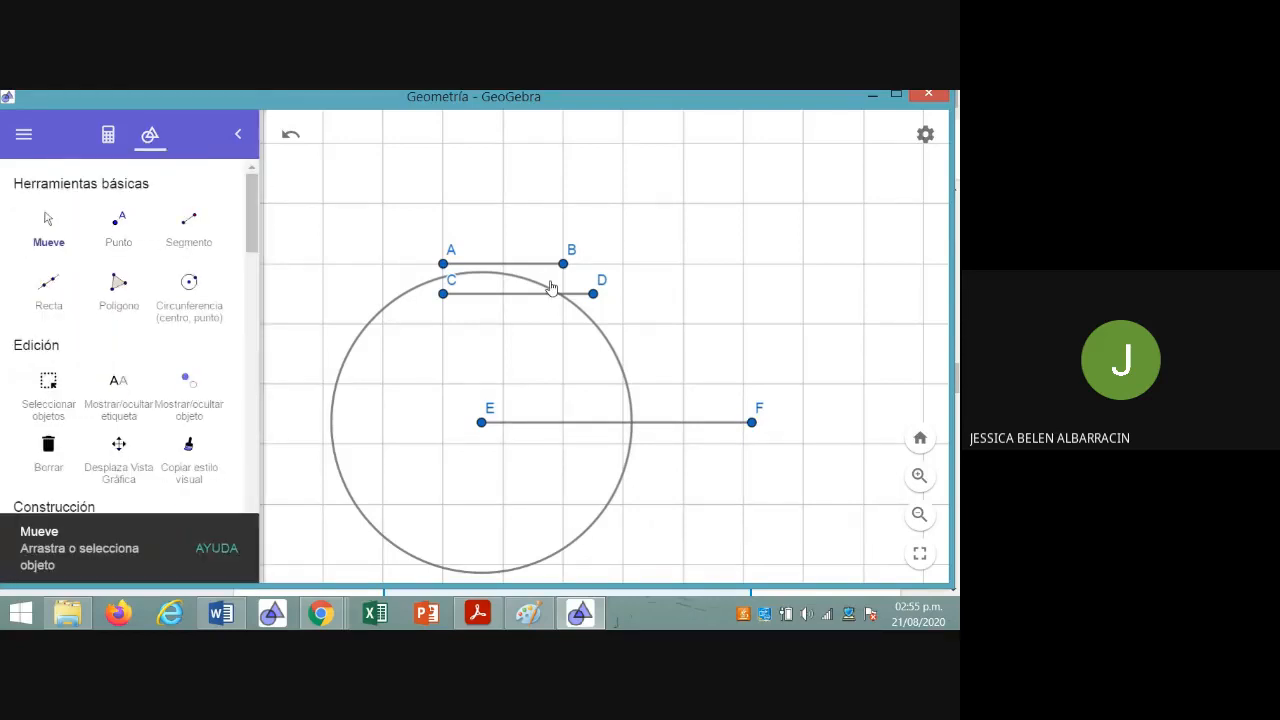
left_click_drag(531, 268, 613, 160)
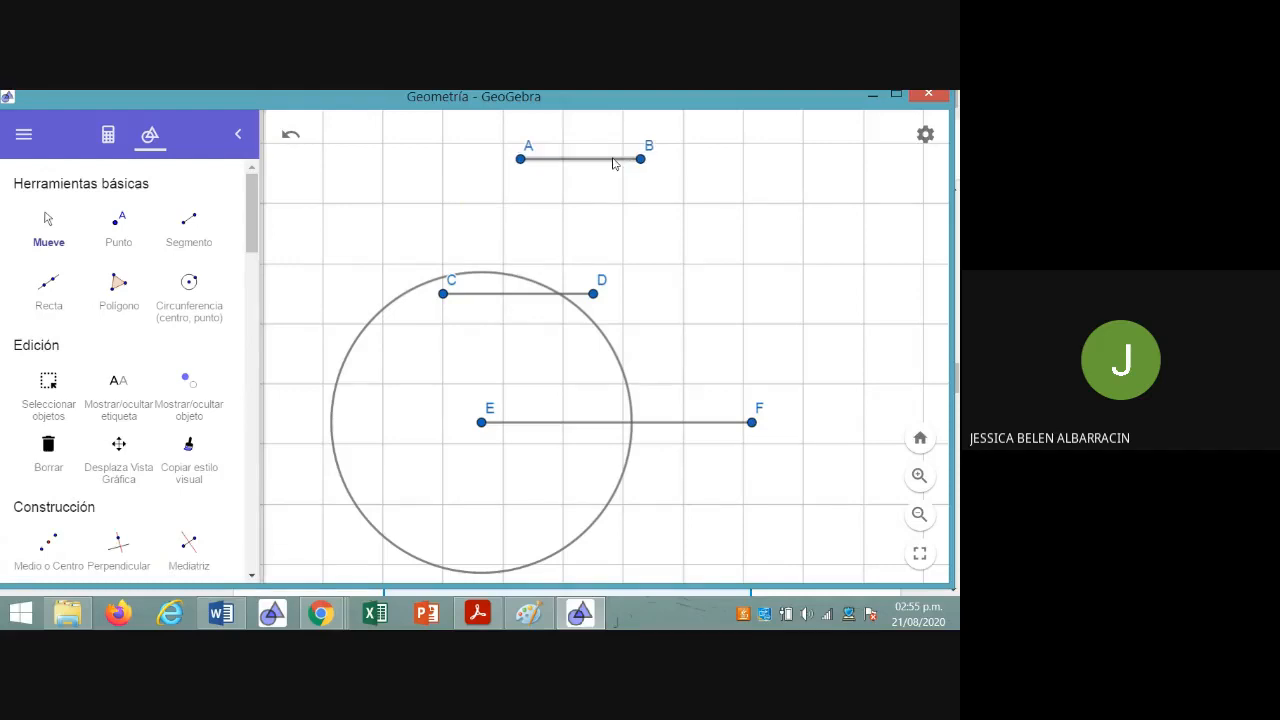
left_click_drag(593, 291, 403, 166)
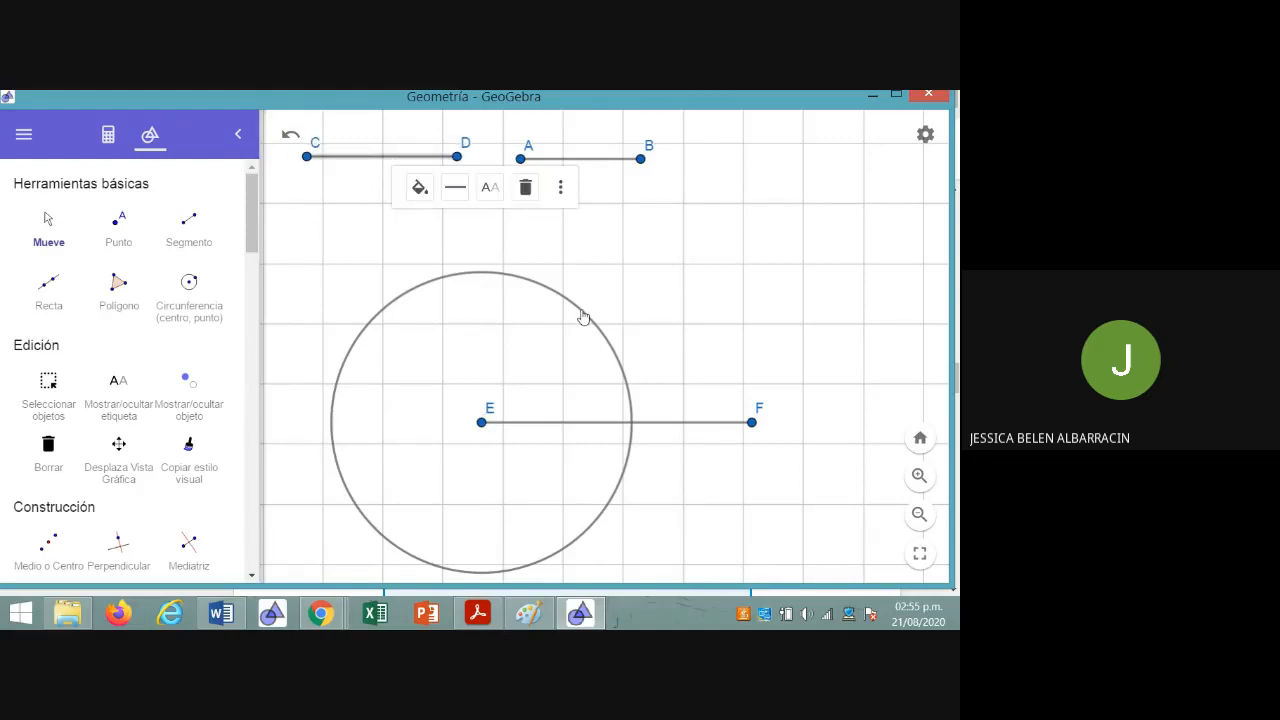
left_click(686, 350)
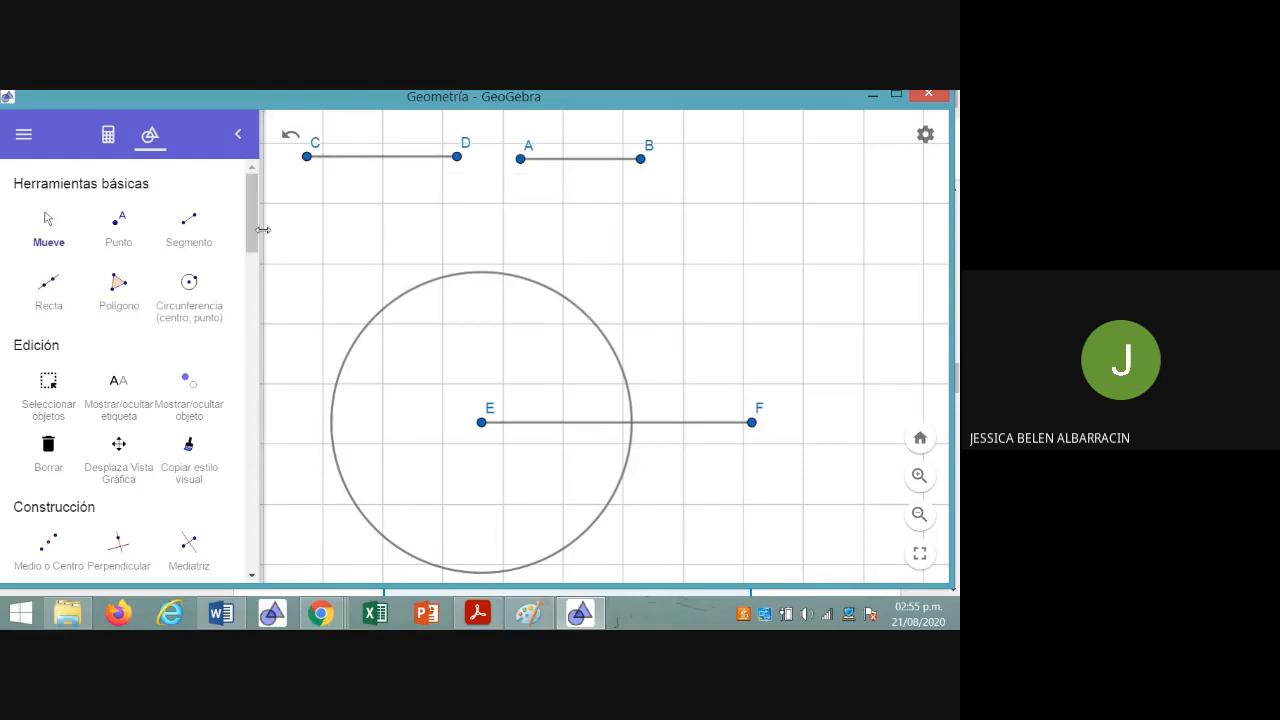
Draw a second circle by center and radius, centered on endpoint F, with radius f
left_click_drag(251, 233, 263, 407)
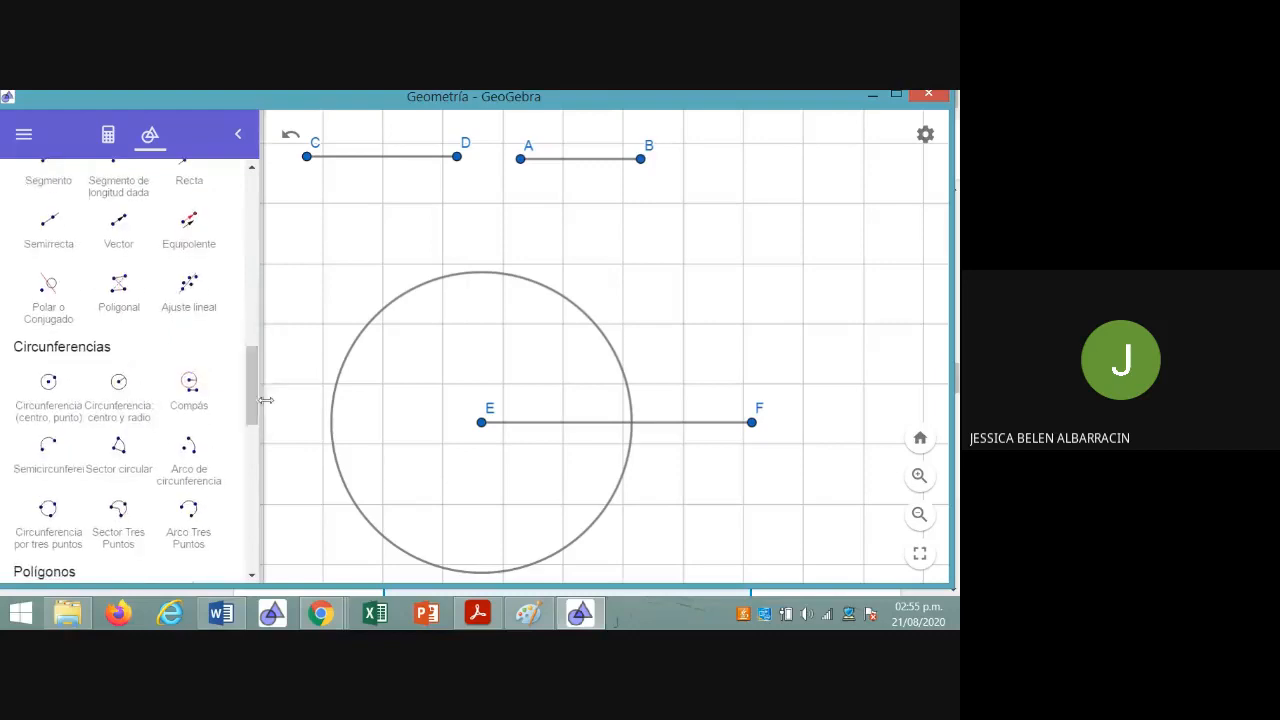
left_click(139, 414)
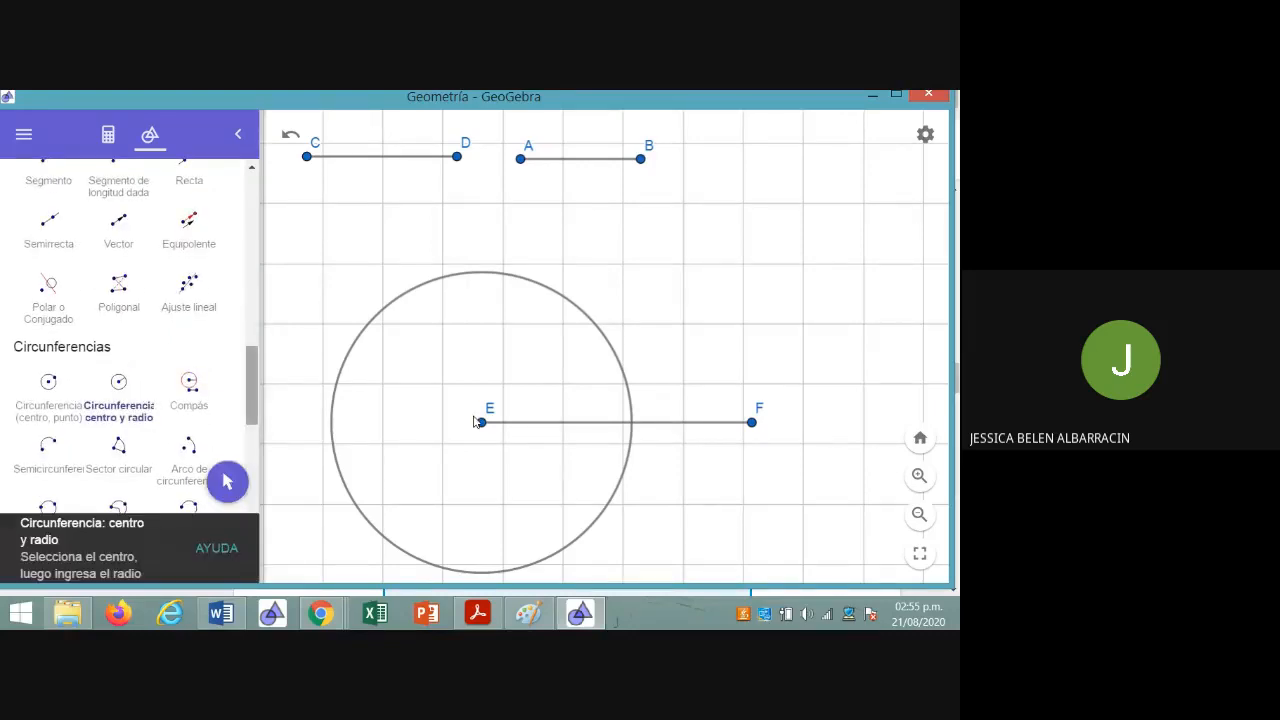
left_click(752, 423)
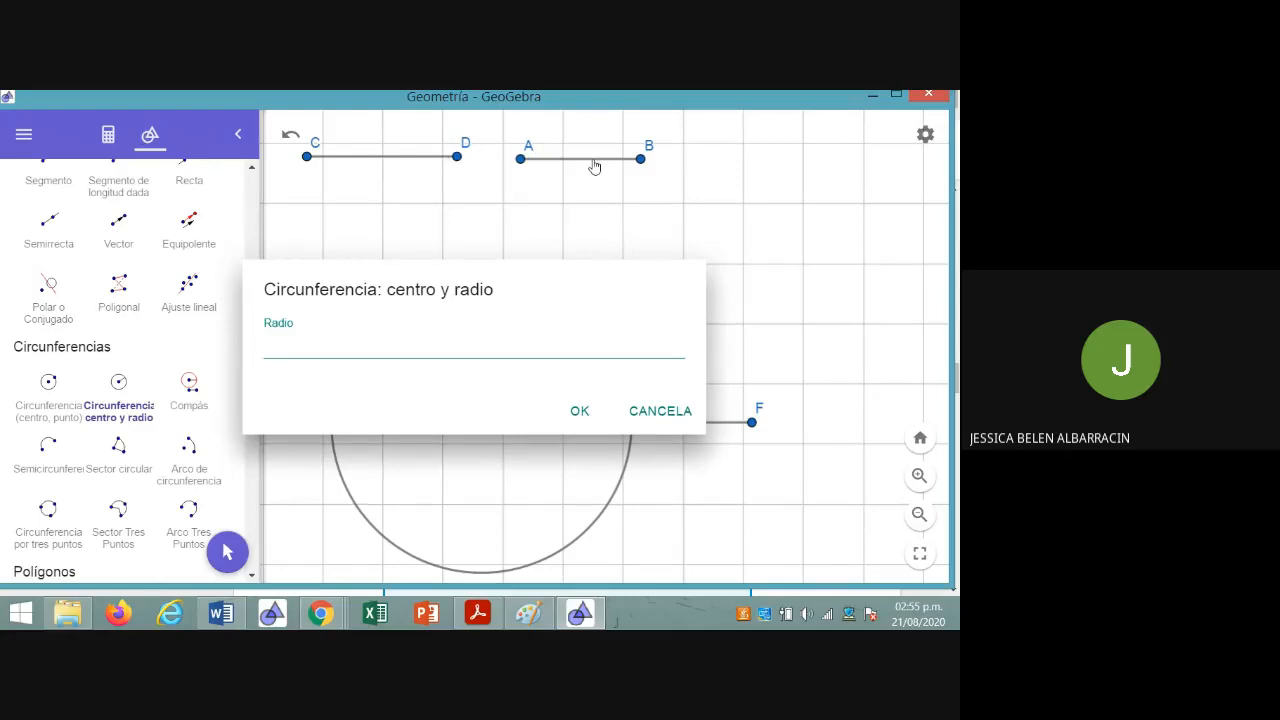
left_click(107, 140)
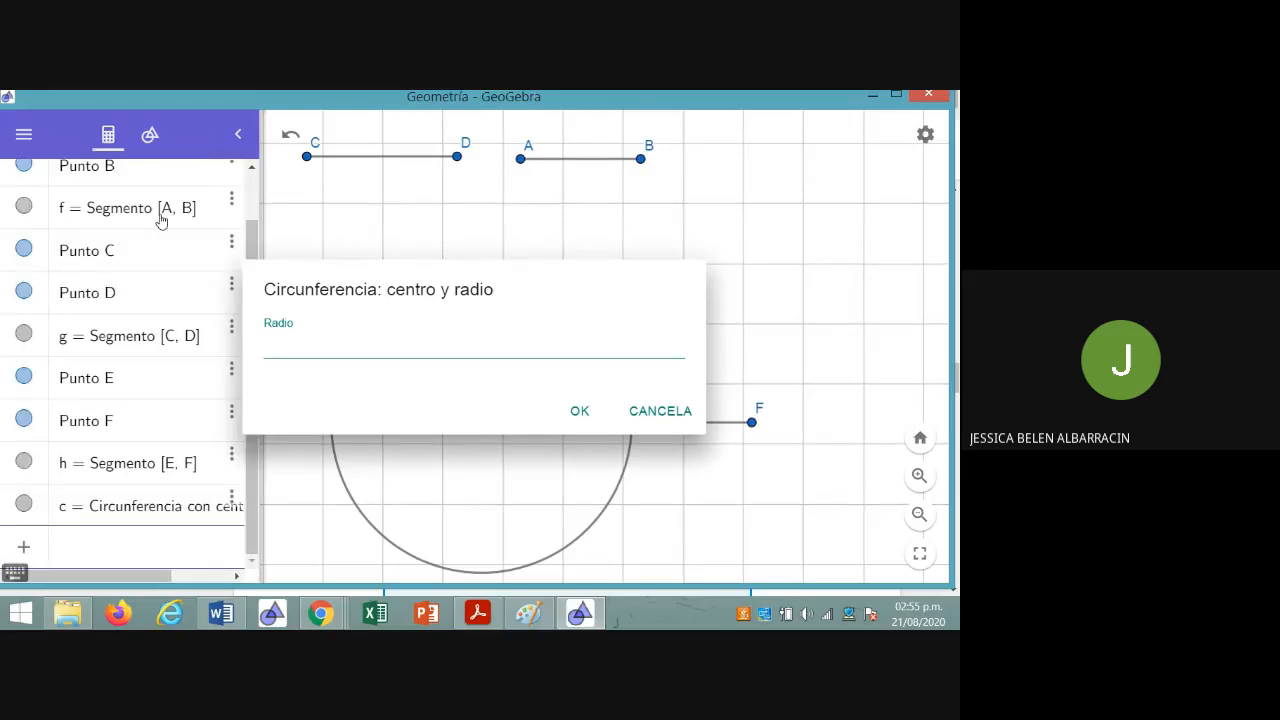
left_click(280, 349)
type("f")
left_click(573, 411)
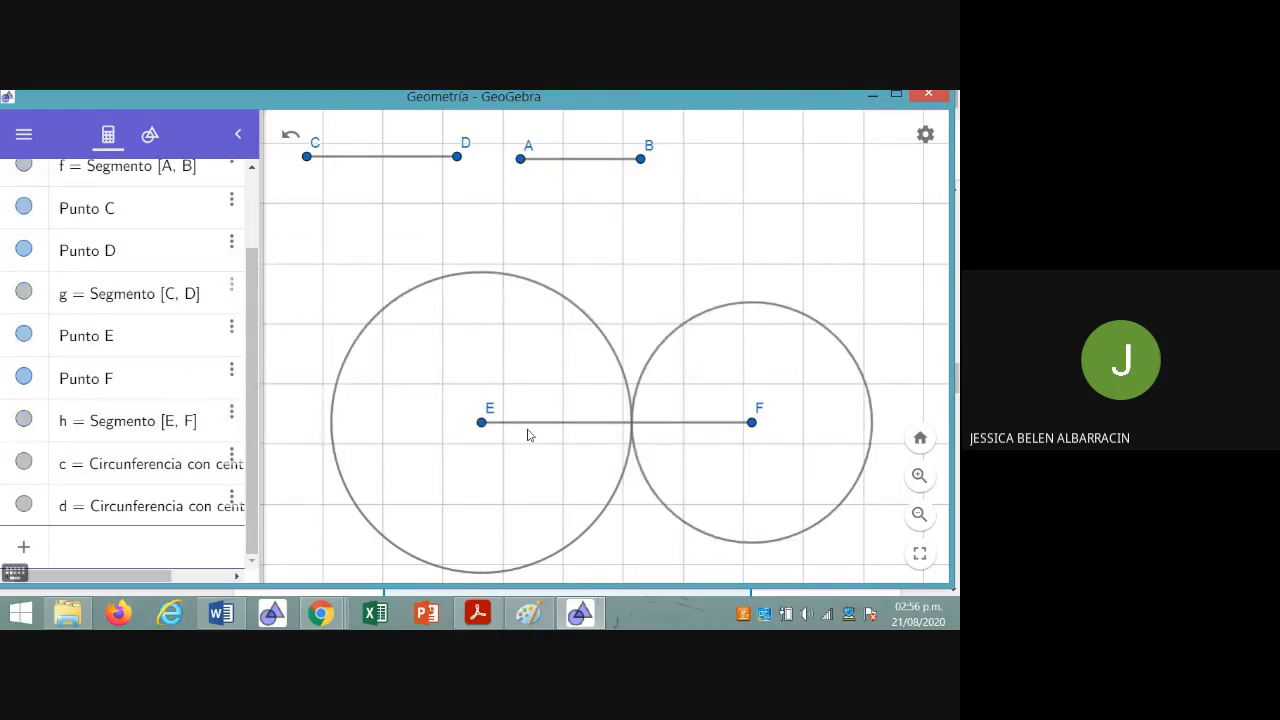
Mark the intersection point of the two circles on segment EF, and return to the Move tool (Mueve)
scroll(529, 435, "up", 5)
scroll(529, 435, "down", 3)
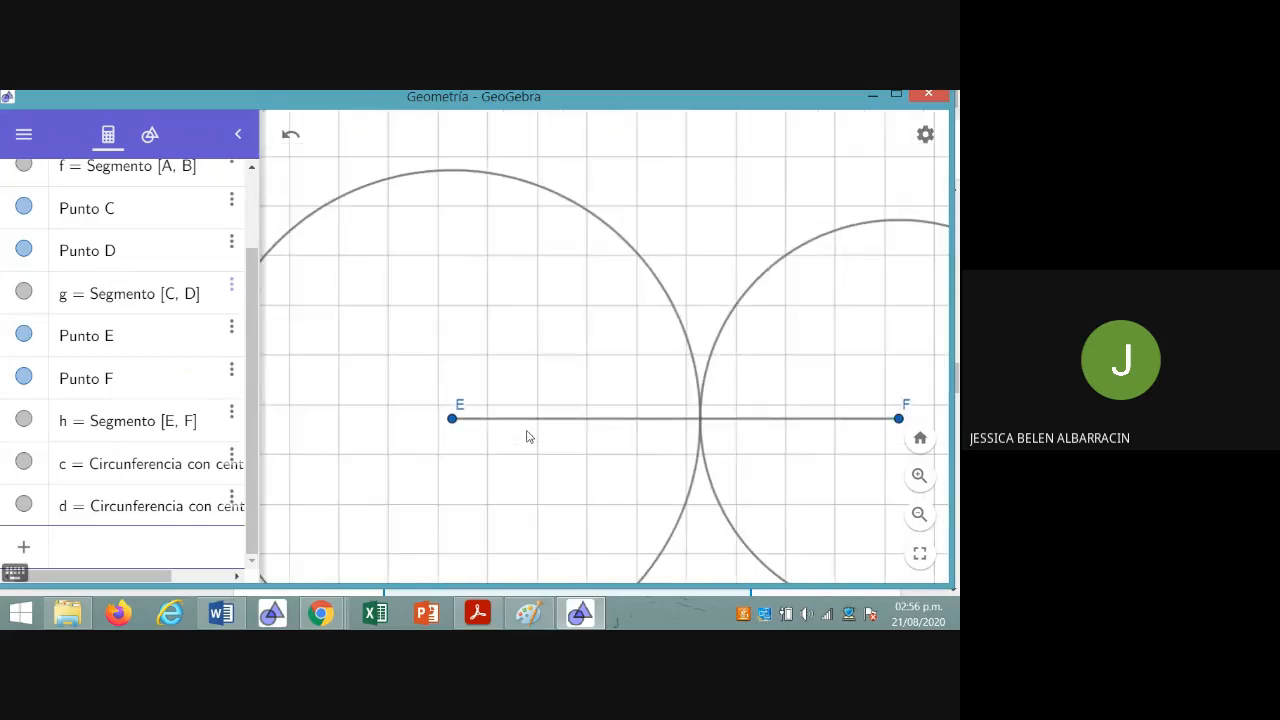
scroll(618, 418, "up", 3)
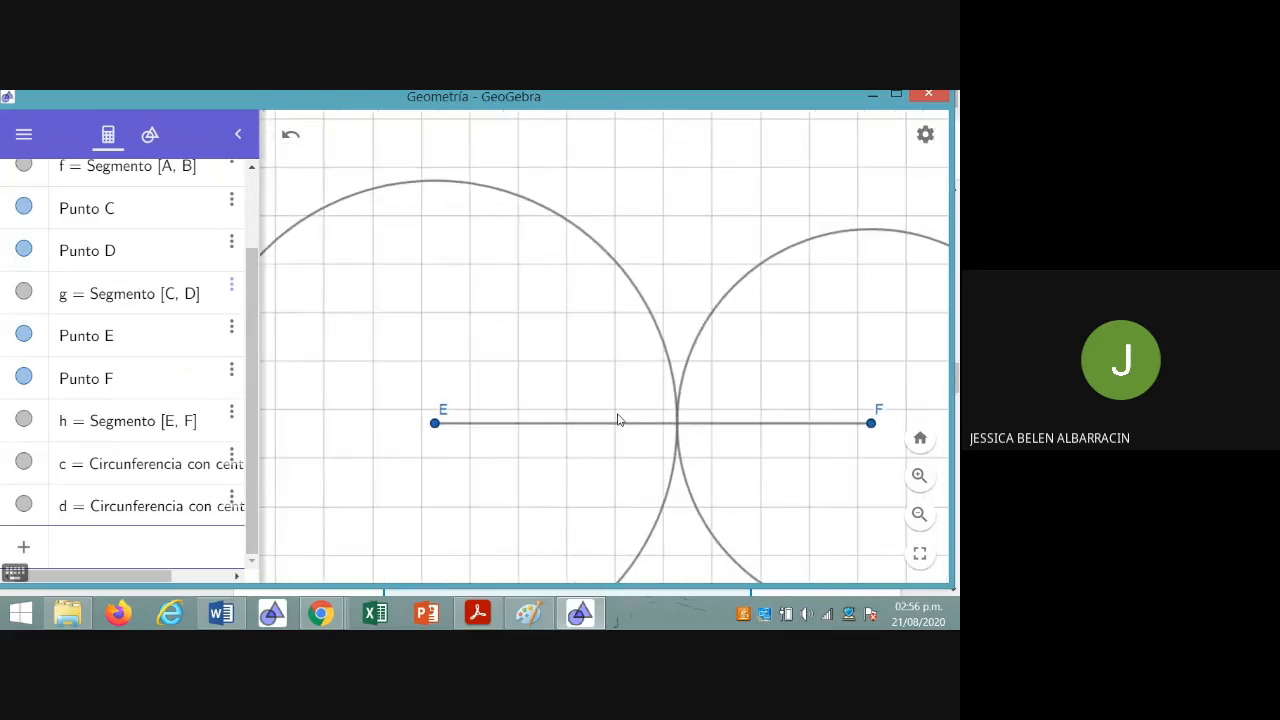
left_click(150, 134)
left_click_drag(250, 398, 275, 346)
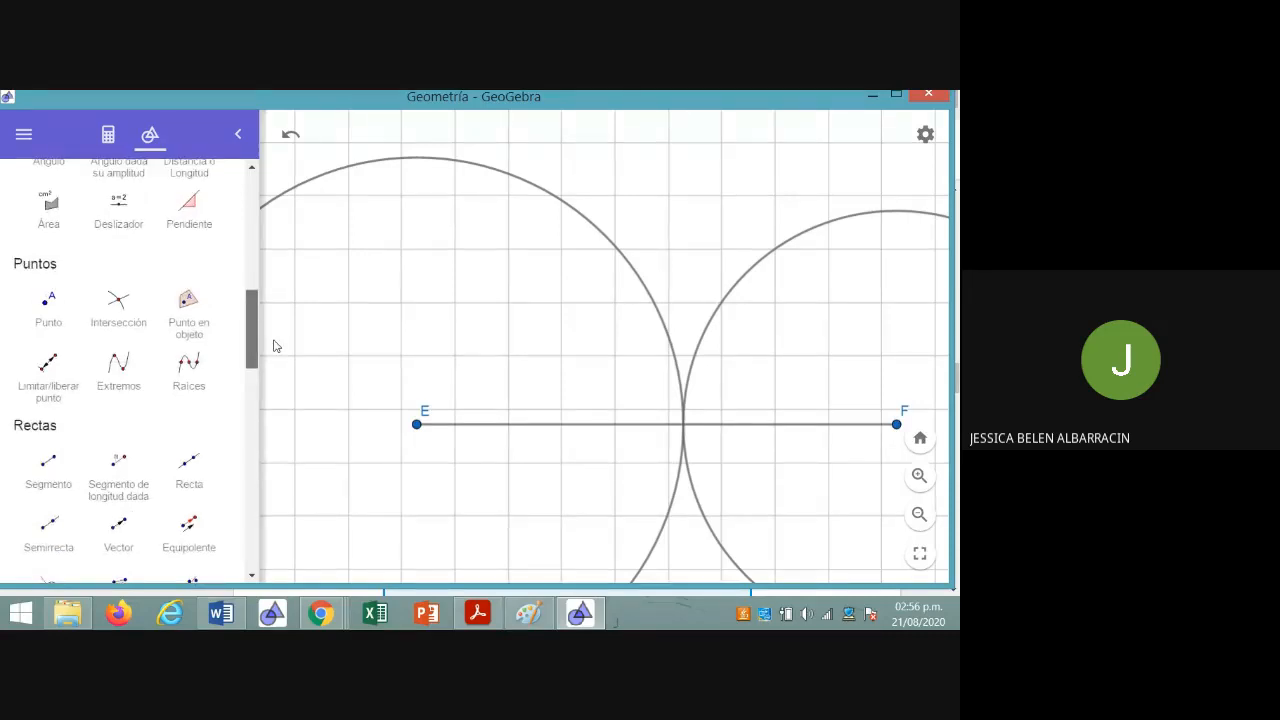
left_click(118, 308)
left_click(669, 338)
left_click(706, 331)
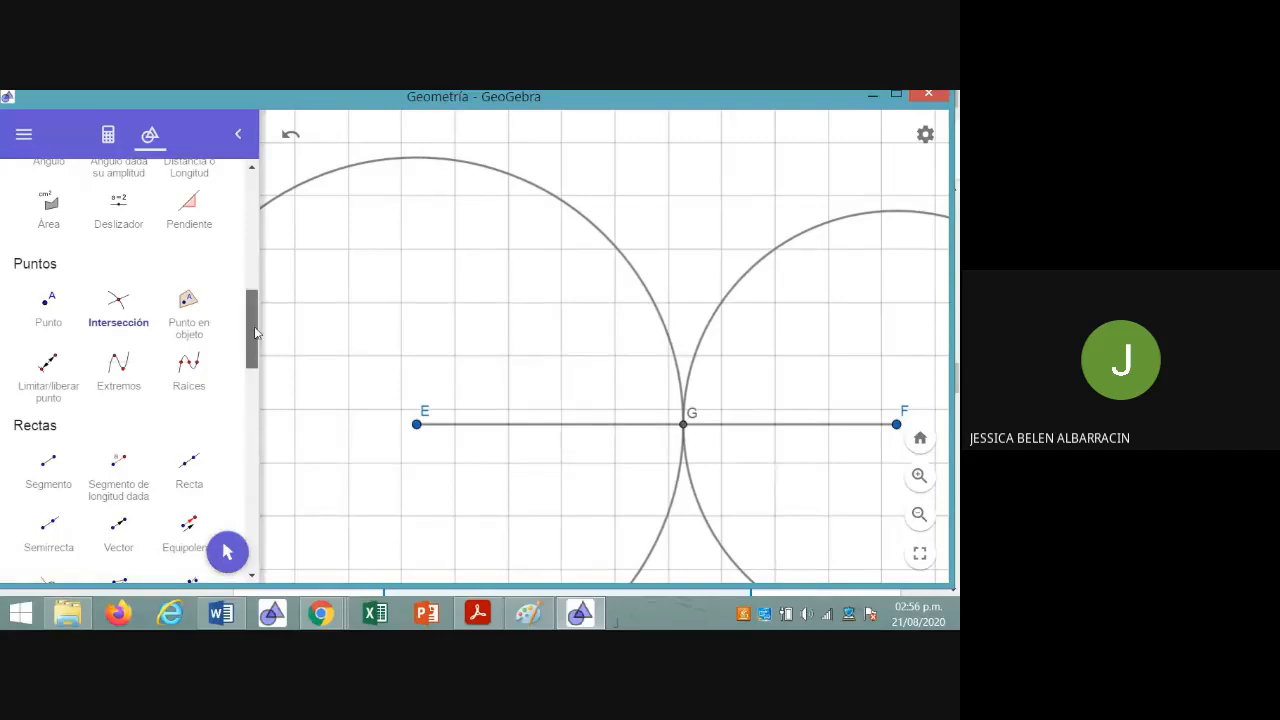
left_click_drag(255, 333, 240, 212)
left_click(48, 228)
left_click_drag(587, 361, 514, 311)
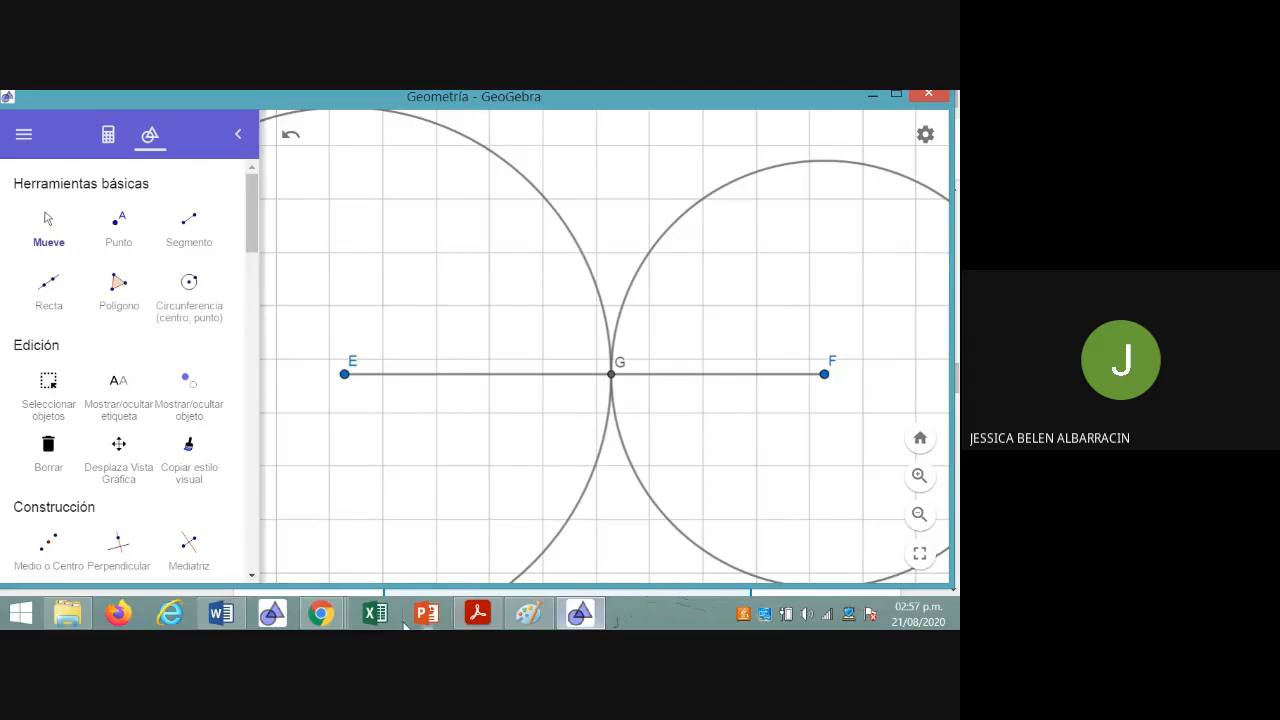
Switch to the course page in Chrome and review the table of triangle rules and the Actividad 1 exercise
mouse_move(321, 613)
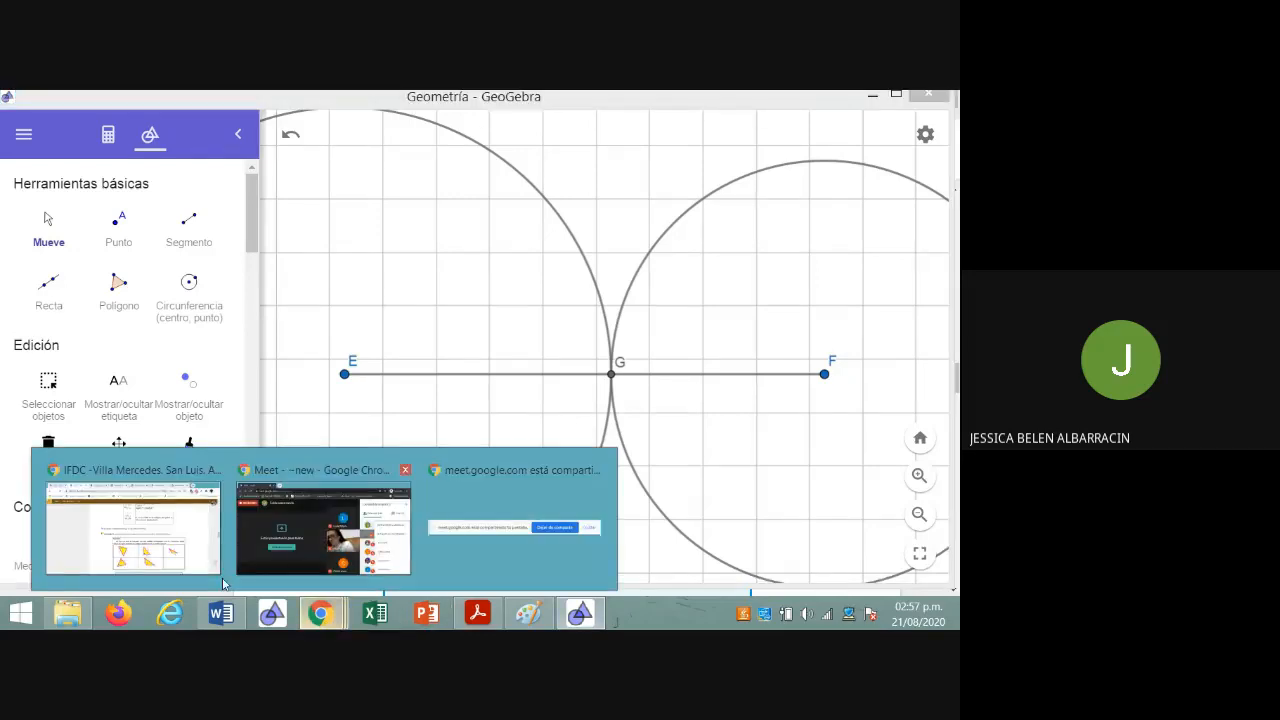
left_click(184, 557)
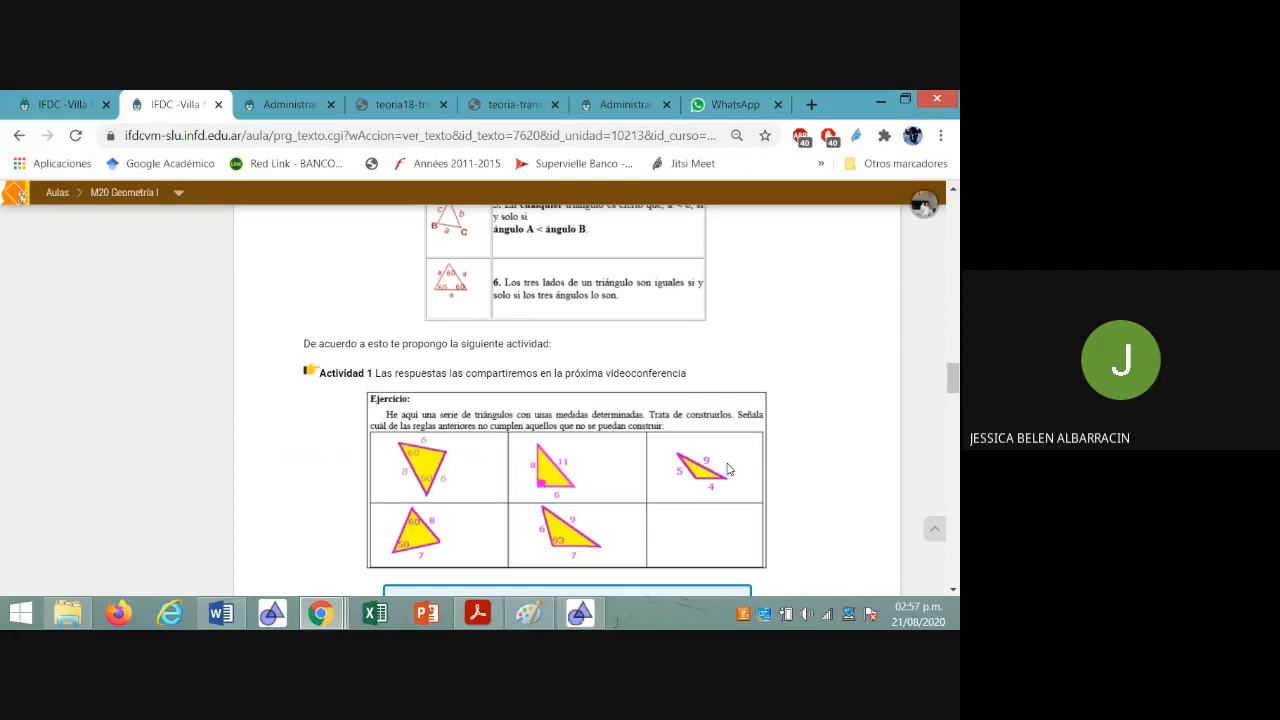
scroll(729, 470, "up", 6)
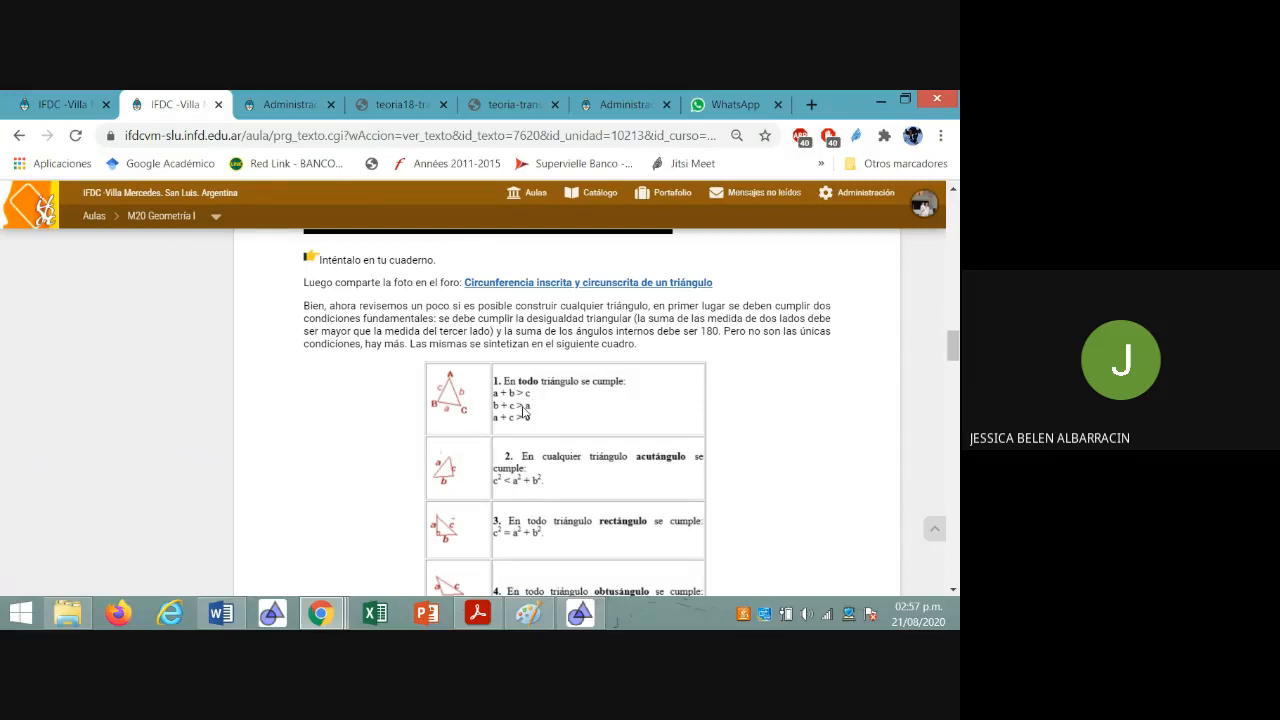
scroll(524, 412, "down", 1)
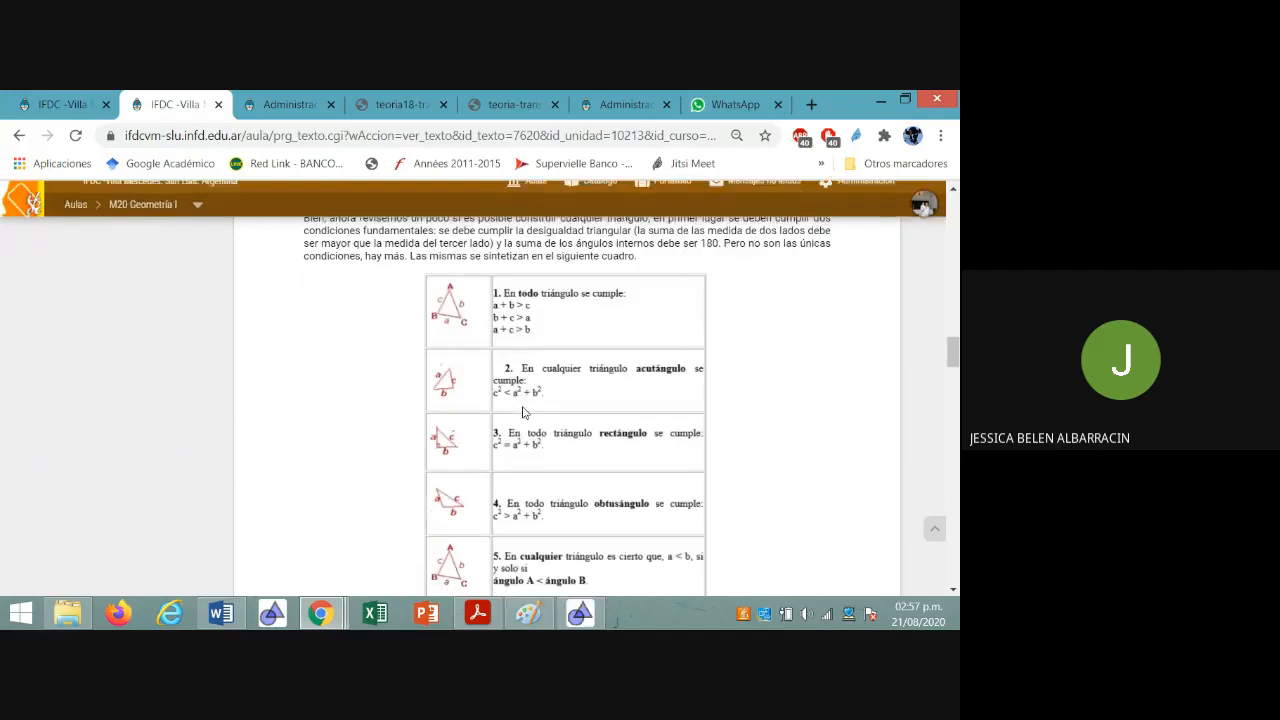
scroll(522, 412, "down", 5)
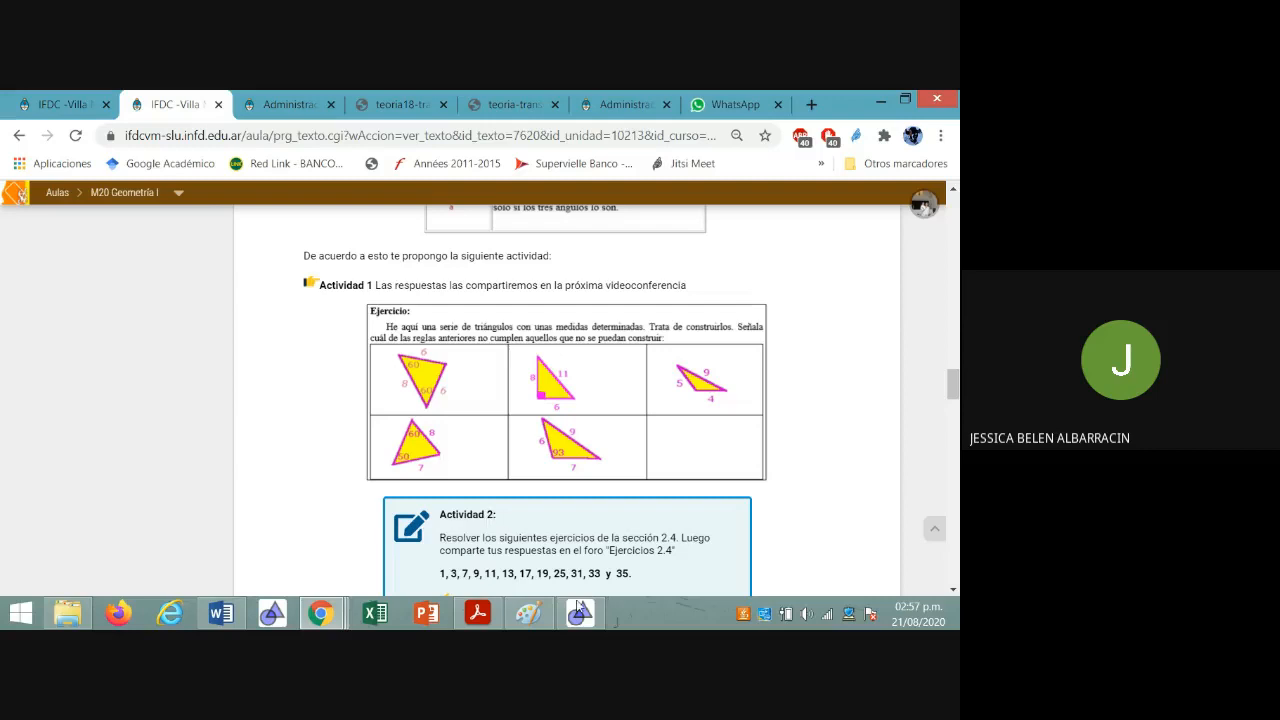
Switch back to GeoGebra and start a new blank construction
left_click(581, 615)
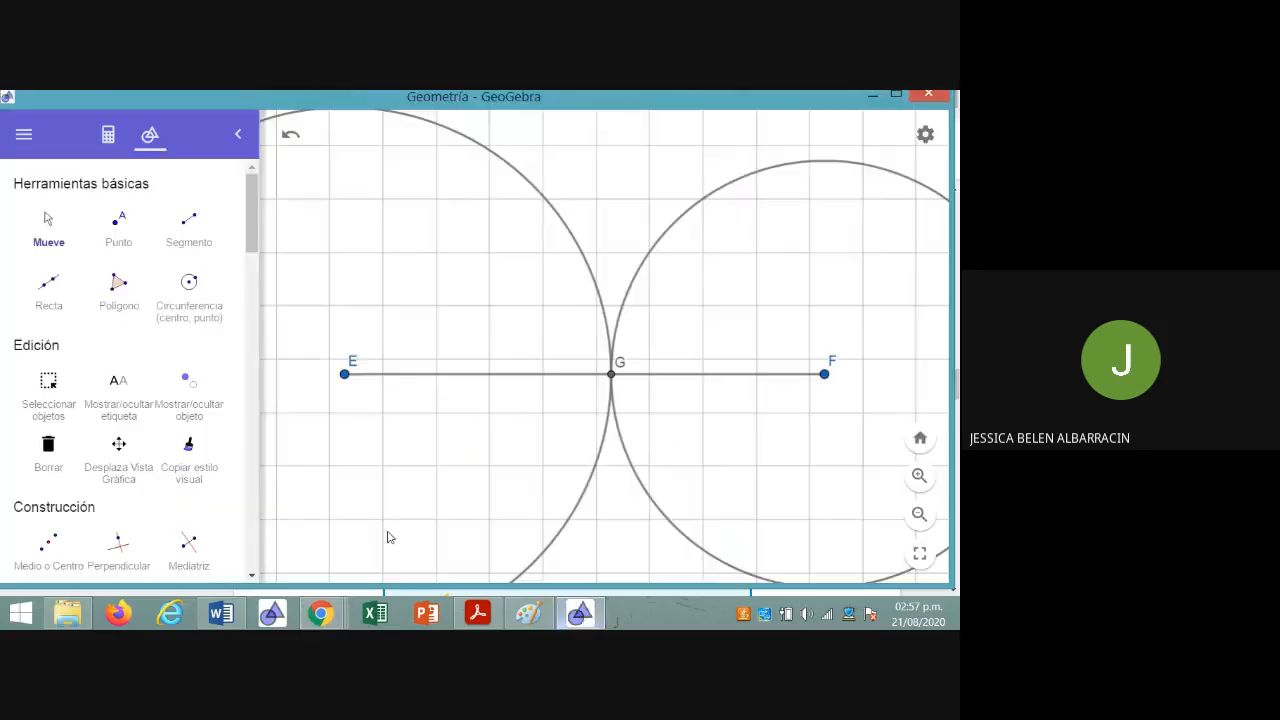
left_click(24, 134)
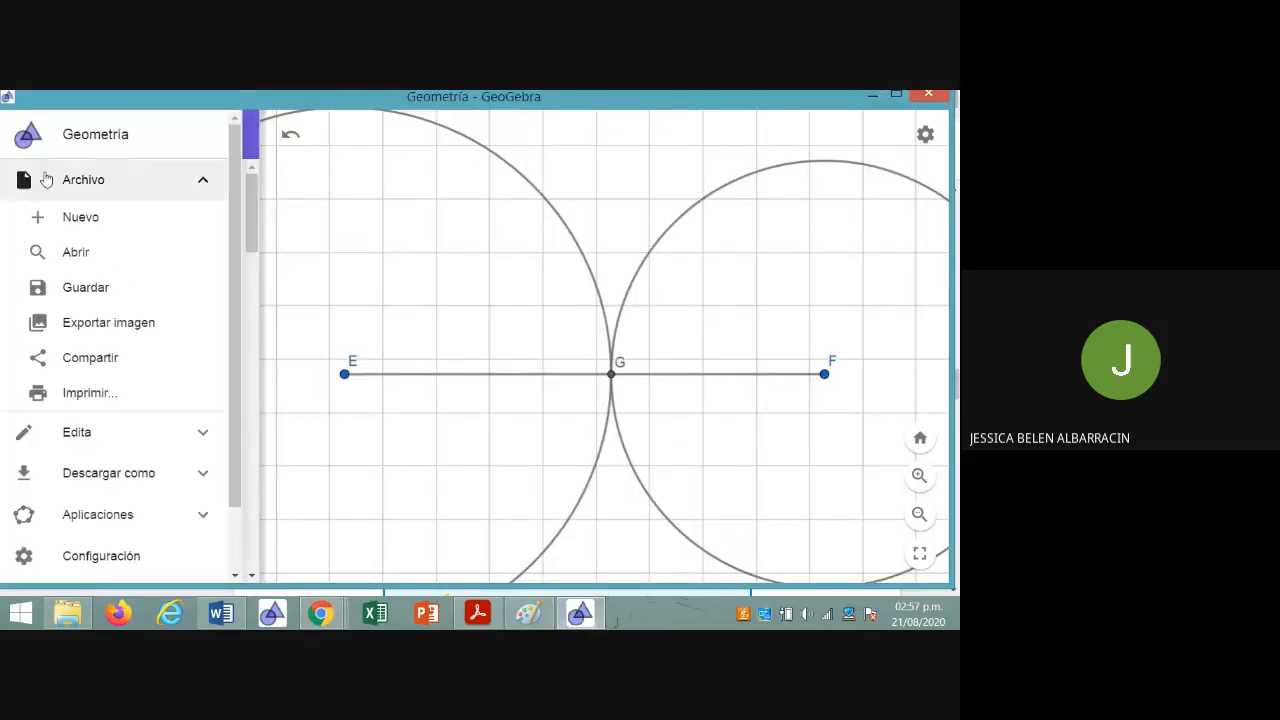
left_click(76, 216)
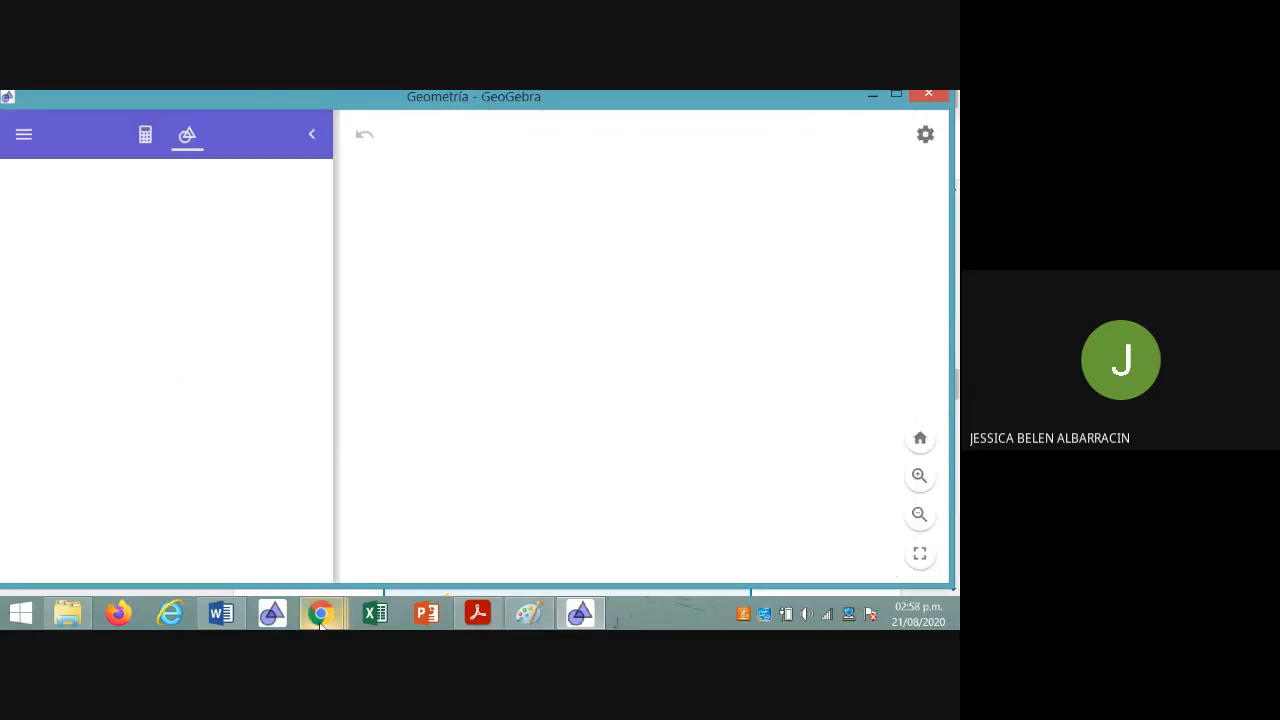
Check the measurements of the Actividad 1 triangles on the course page in Chrome, and return to GeoGebra
mouse_move(320, 615)
left_click(140, 510)
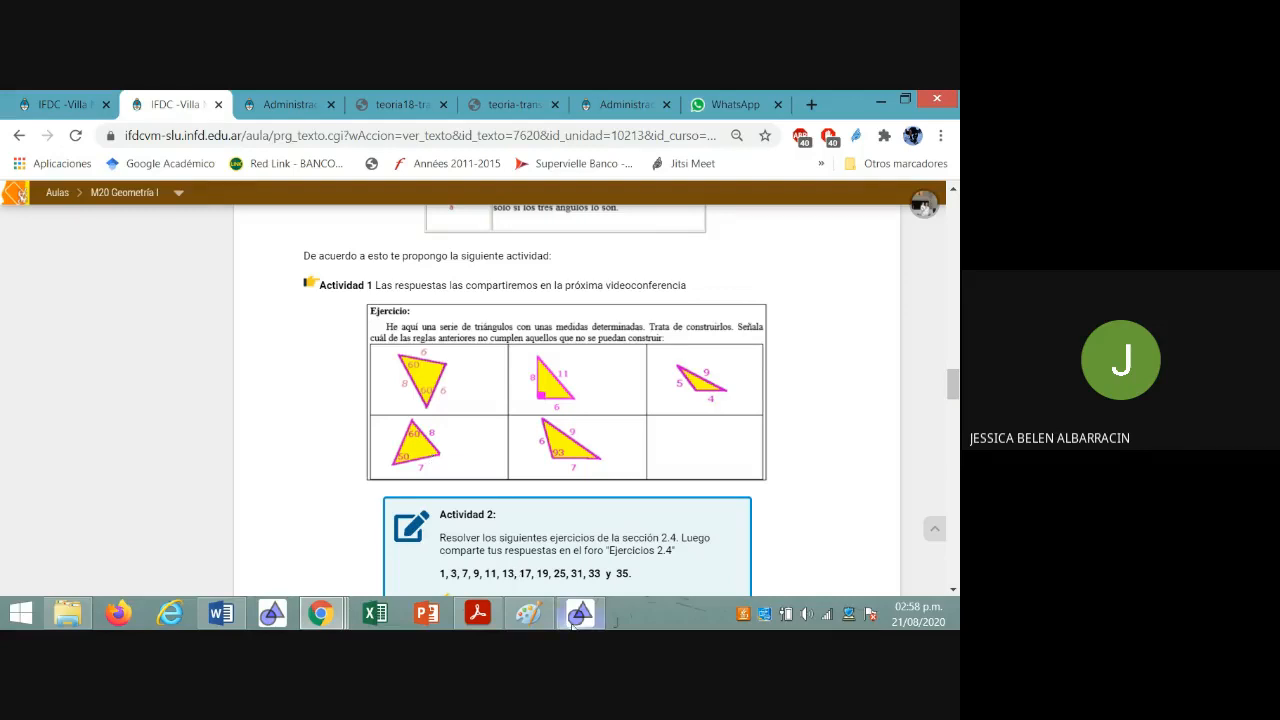
mouse_move(573, 624)
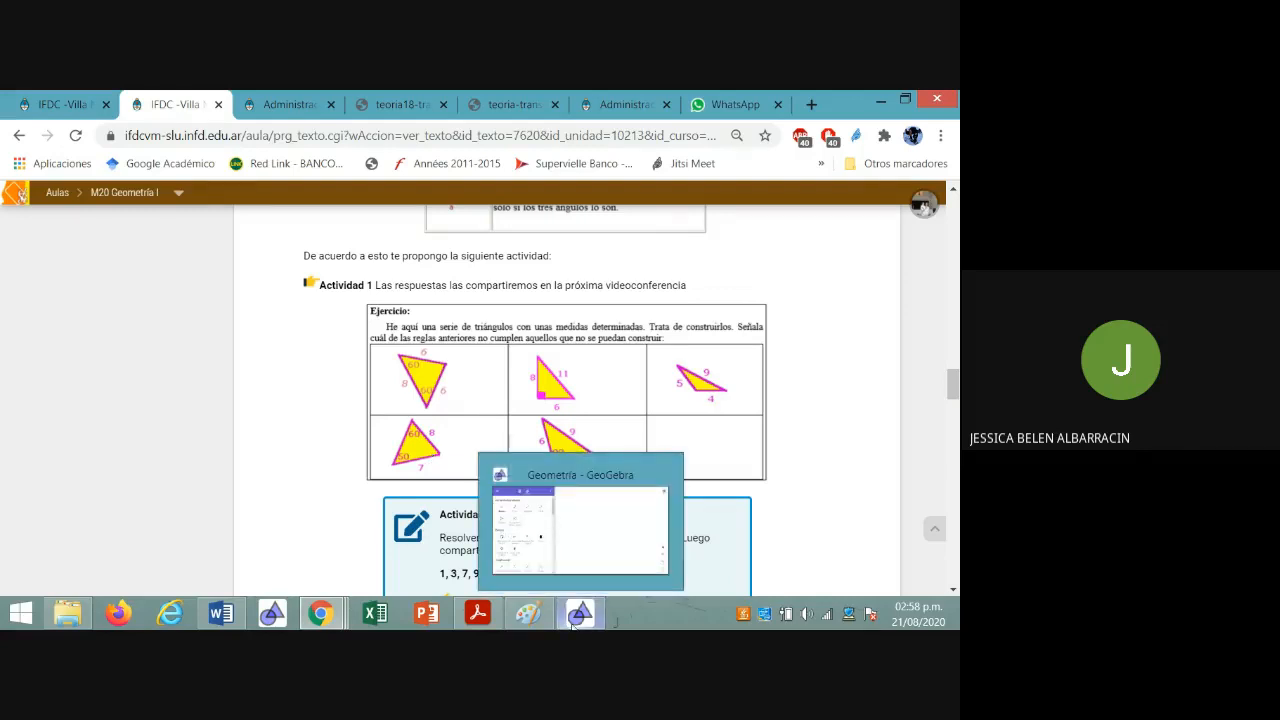
left_click(573, 622)
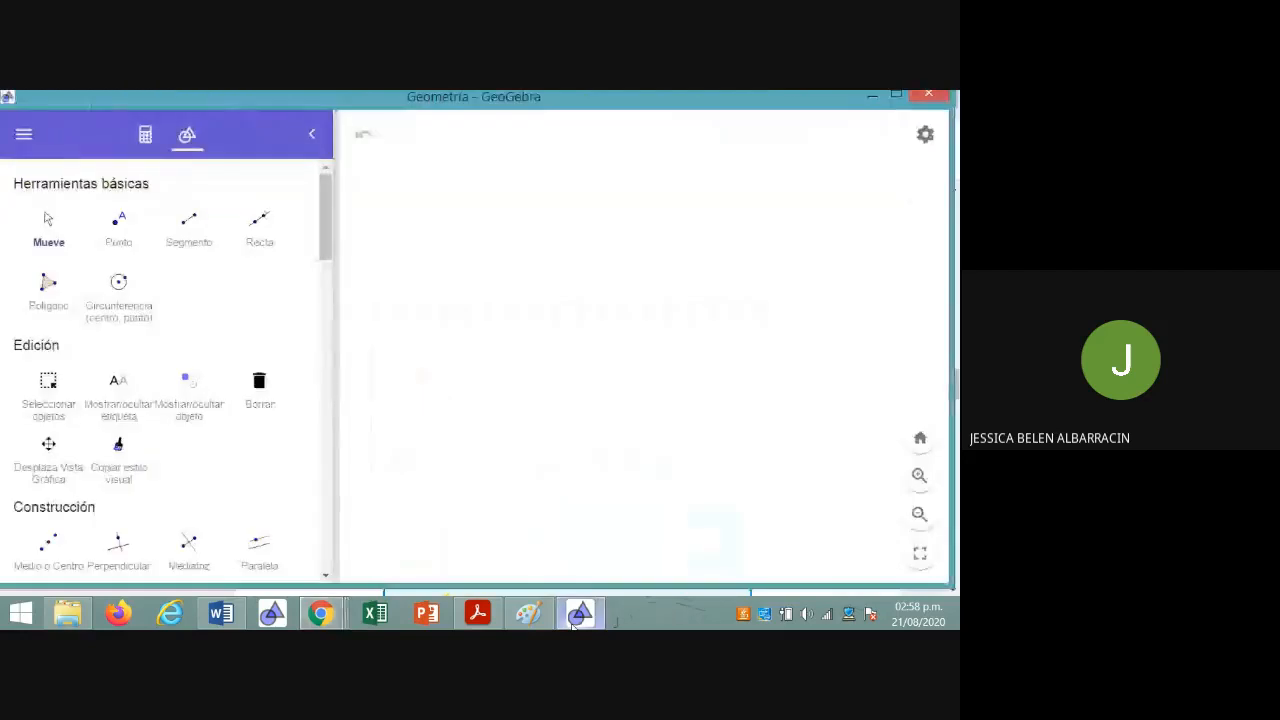
Show the major grid (Cuadrícula mayor) in the graphics view
left_click(925, 137)
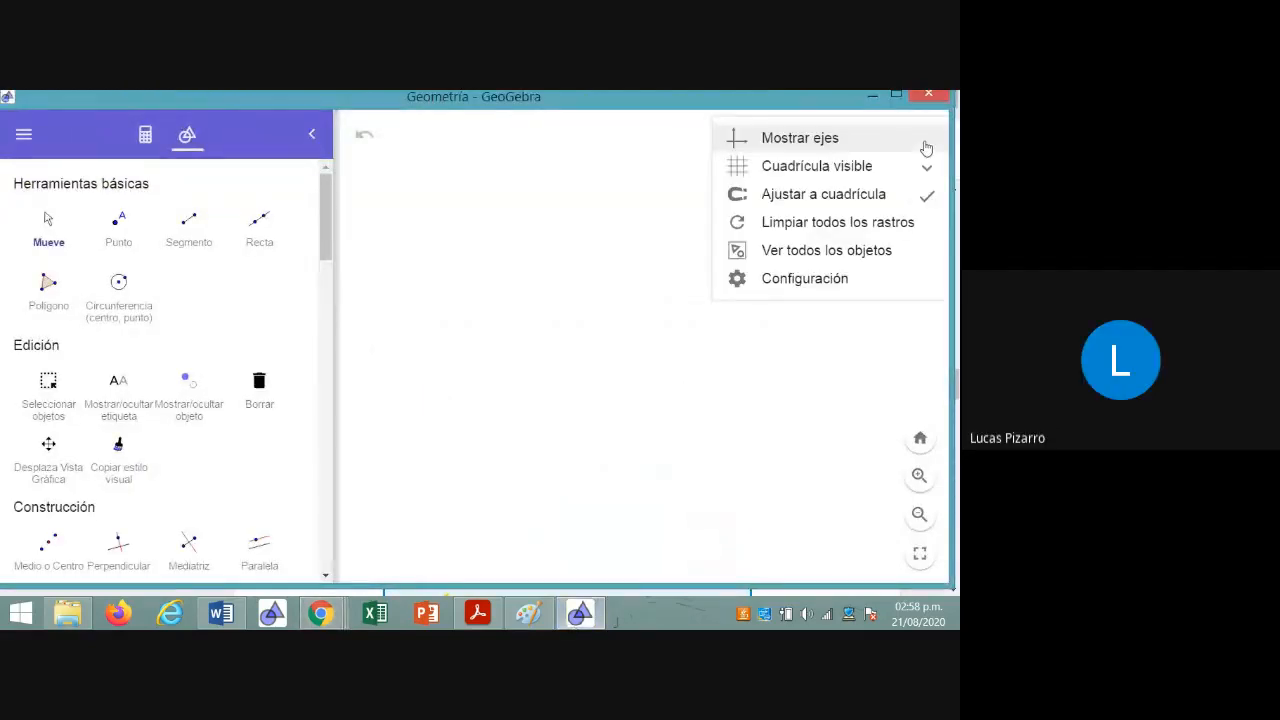
left_click(822, 170)
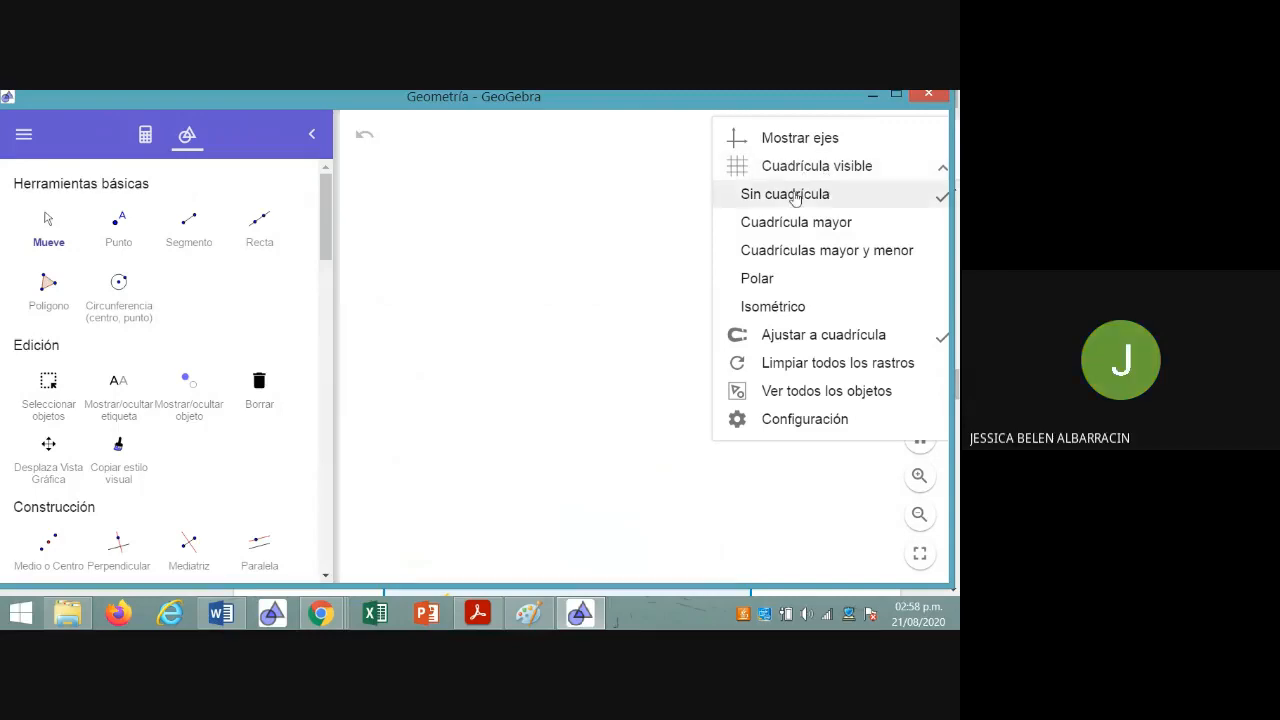
left_click(788, 224)
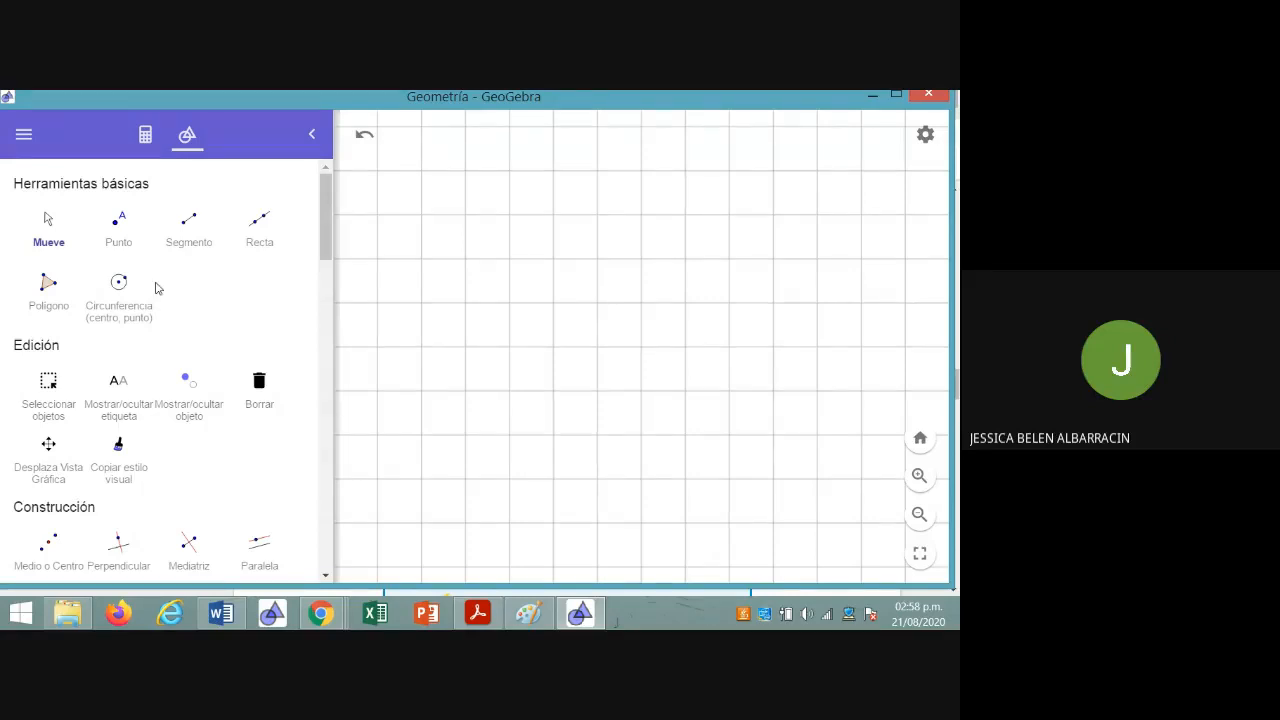
Look up the measurements of an Actividad 1 triangle on the course page in Chrome, and return to GeoGebra
mouse_move(324, 617)
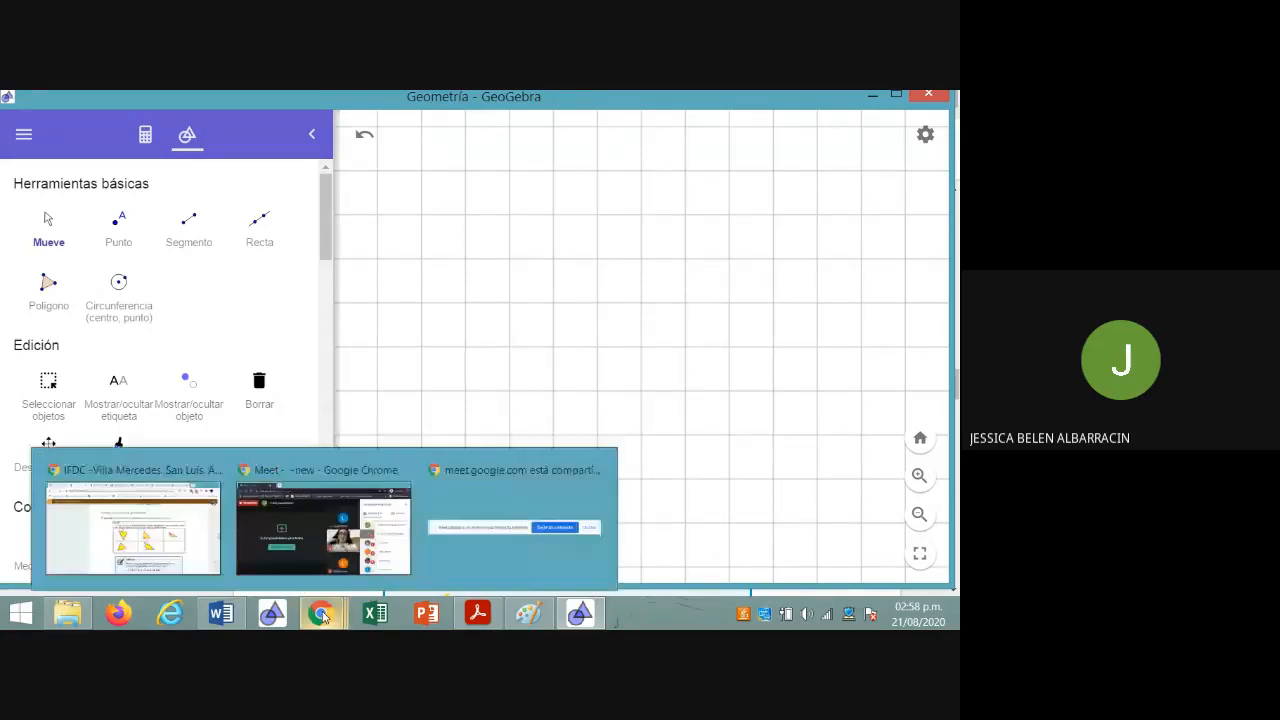
left_click(188, 558)
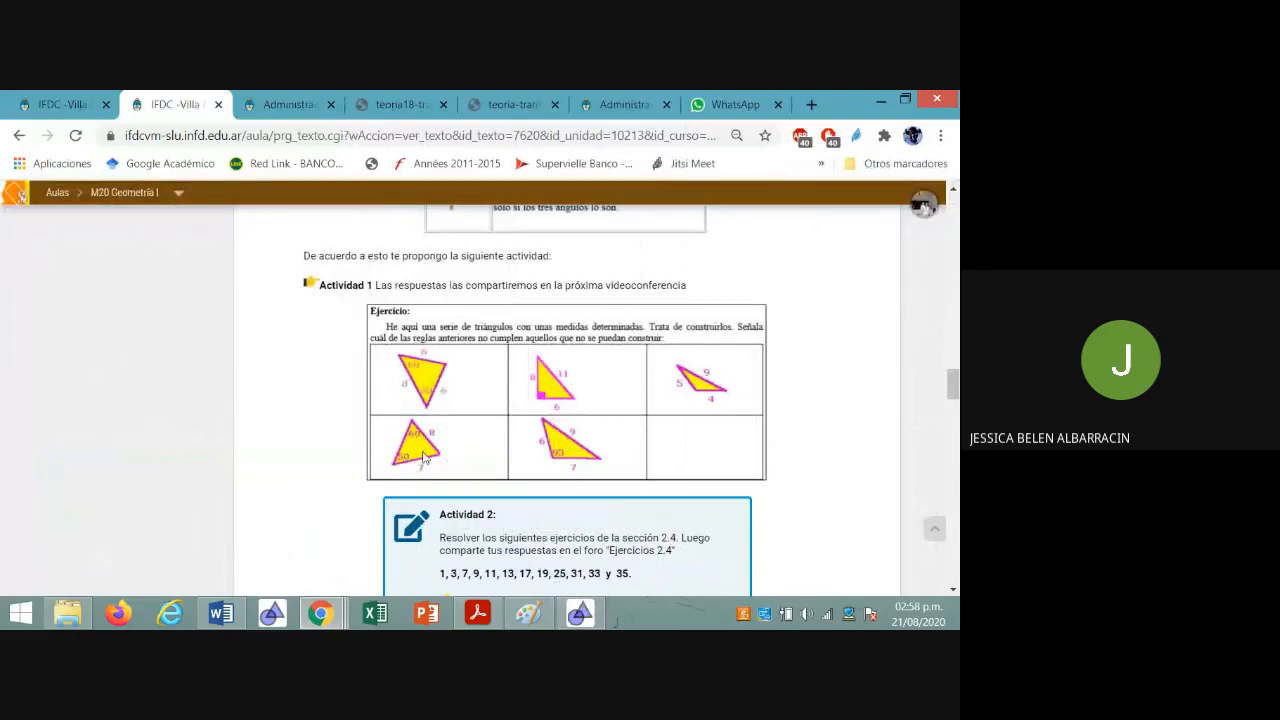
left_click(579, 613)
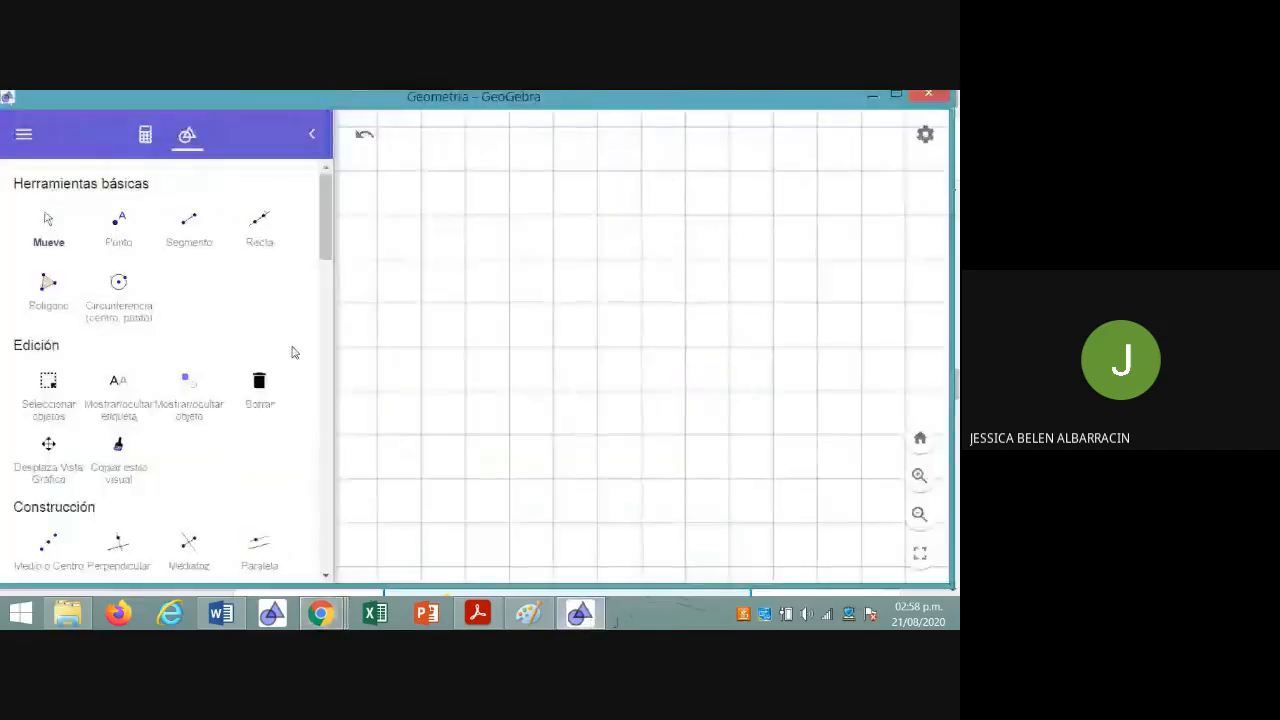
Recheck the exercise in Chrome, and draw in GeoGebra a horizontal segment AB 7 grid squares long, with its endpoint labels below it
left_click(182, 240)
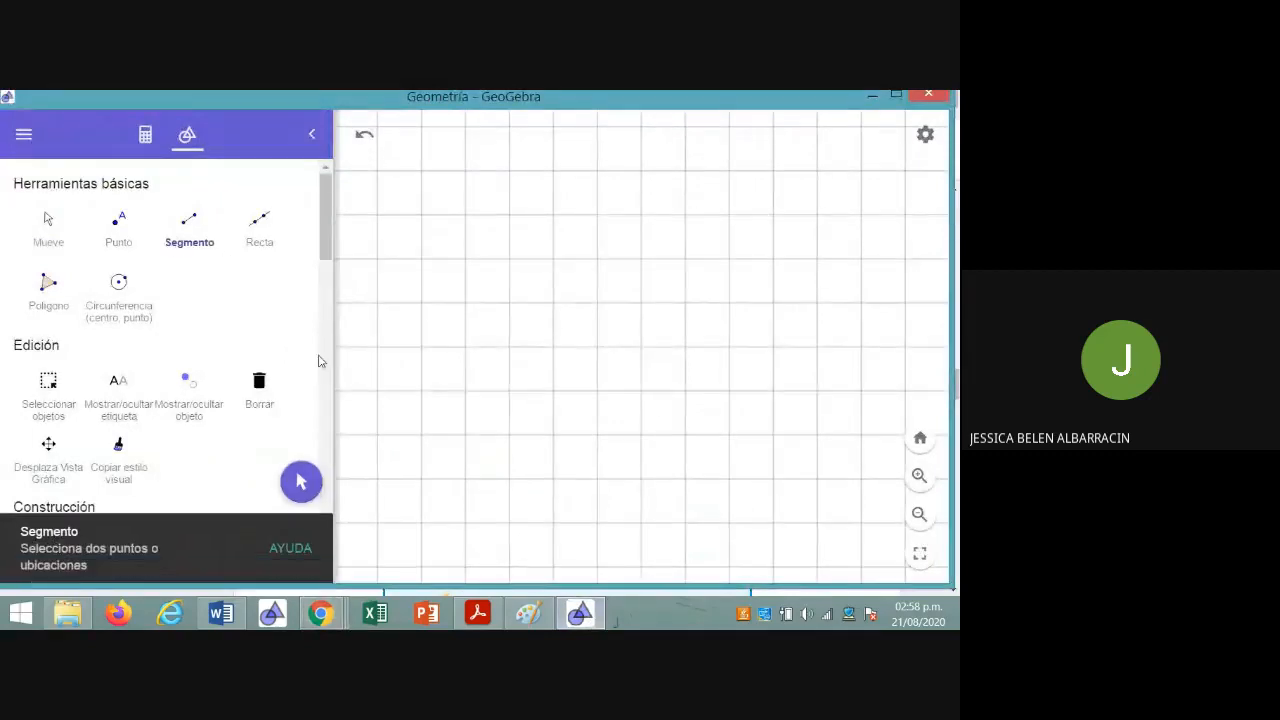
left_click(323, 614)
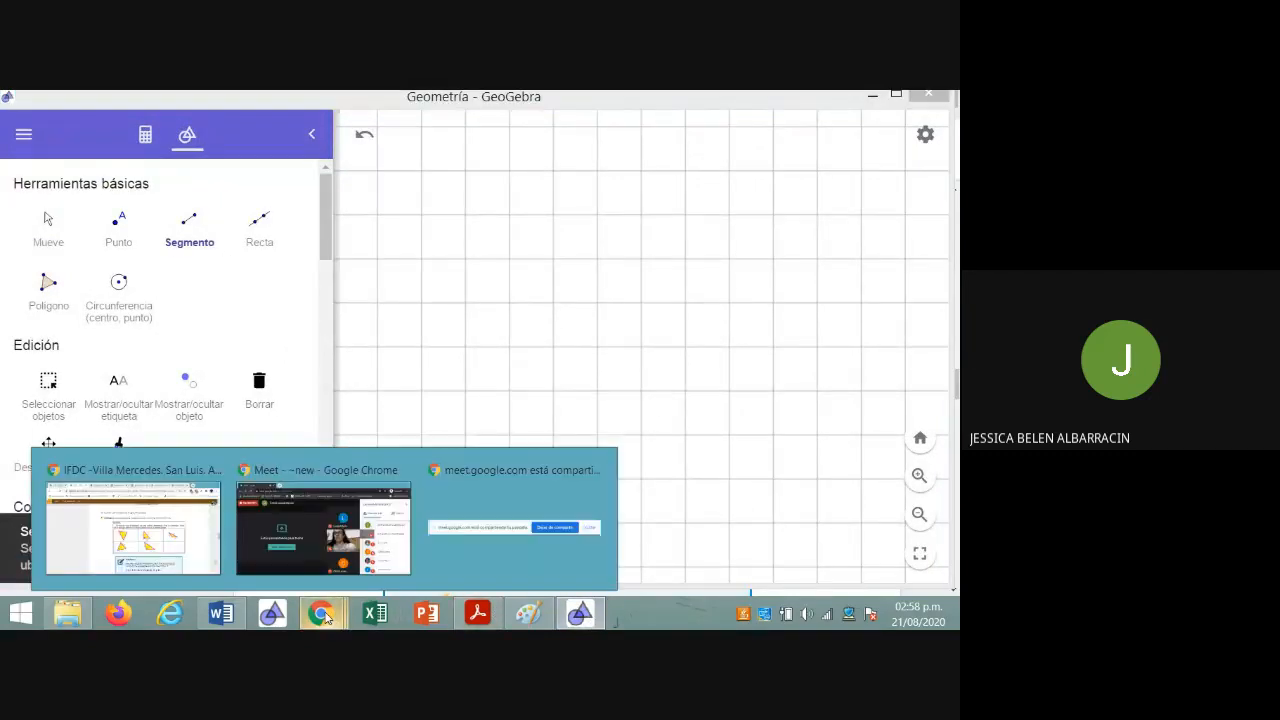
left_click(163, 558)
left_click(580, 613)
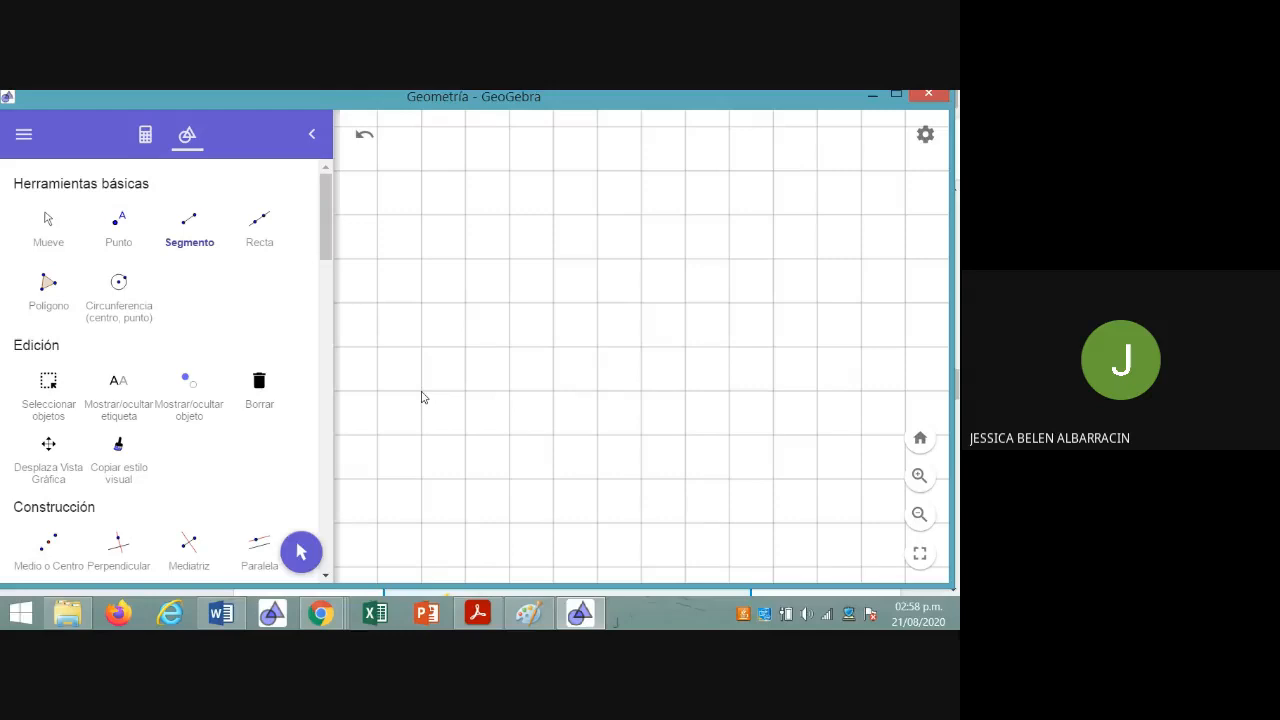
left_click(421, 434)
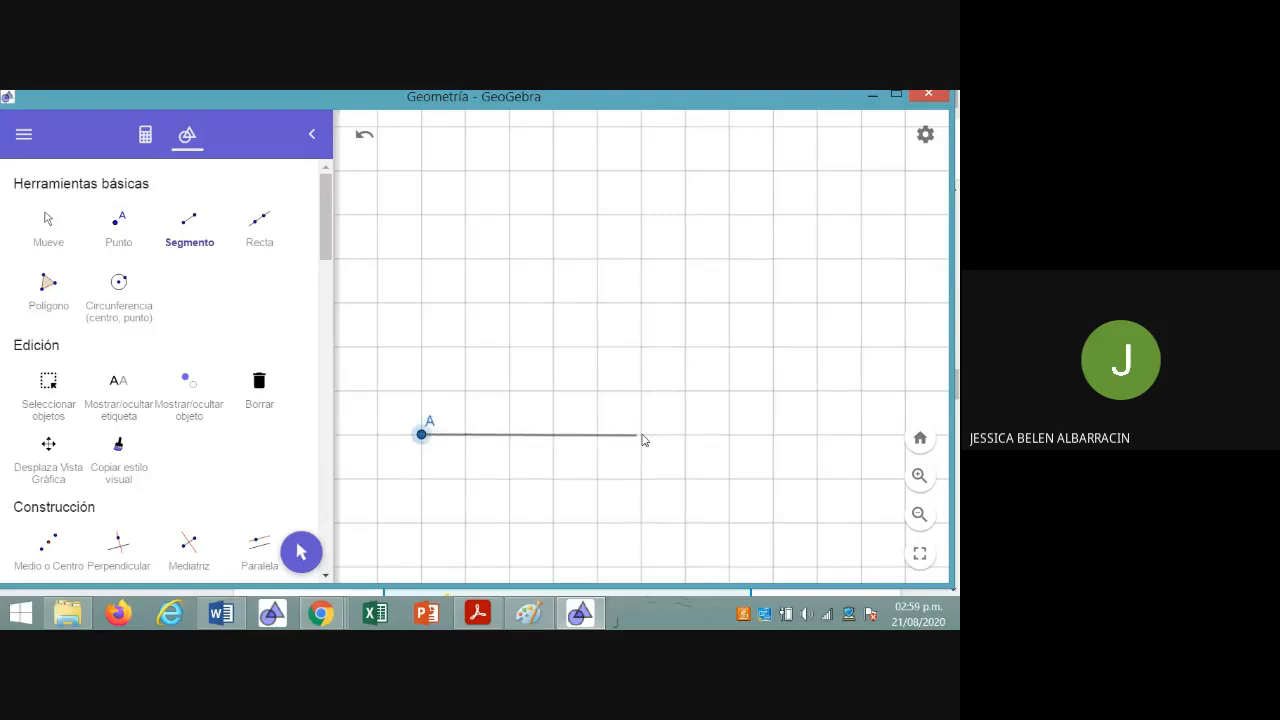
left_click(729, 434)
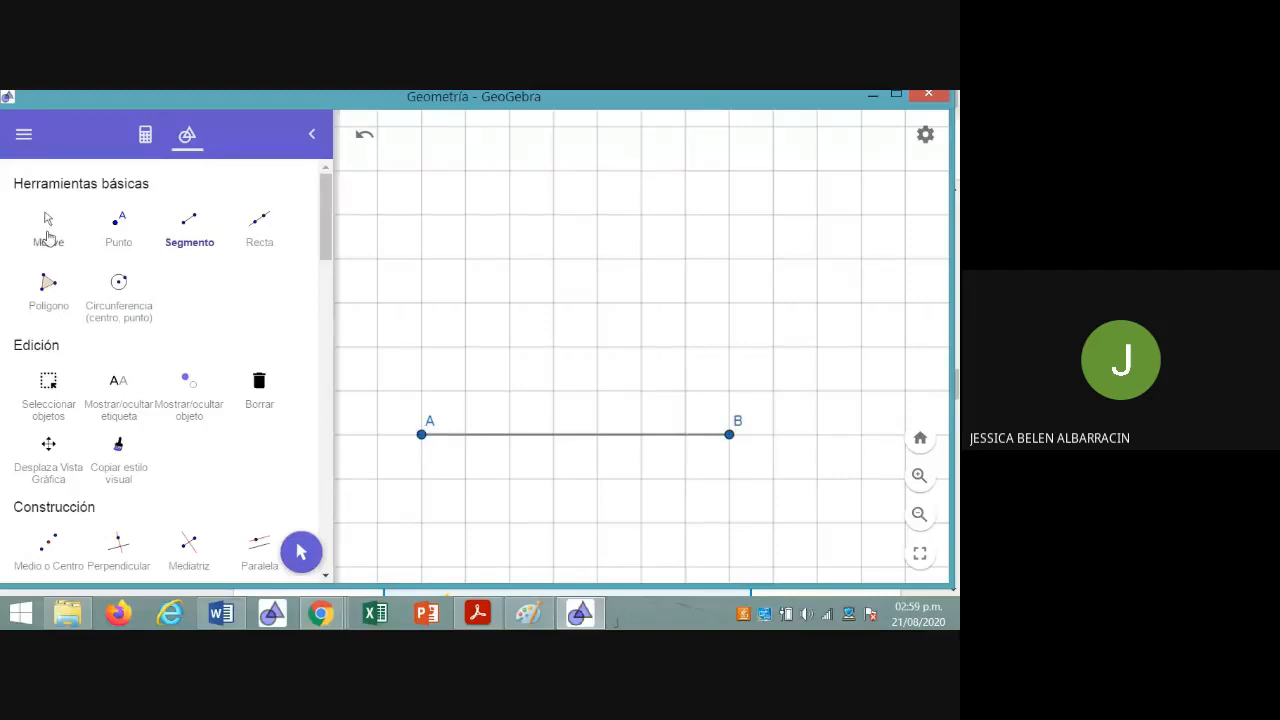
left_click(48, 232)
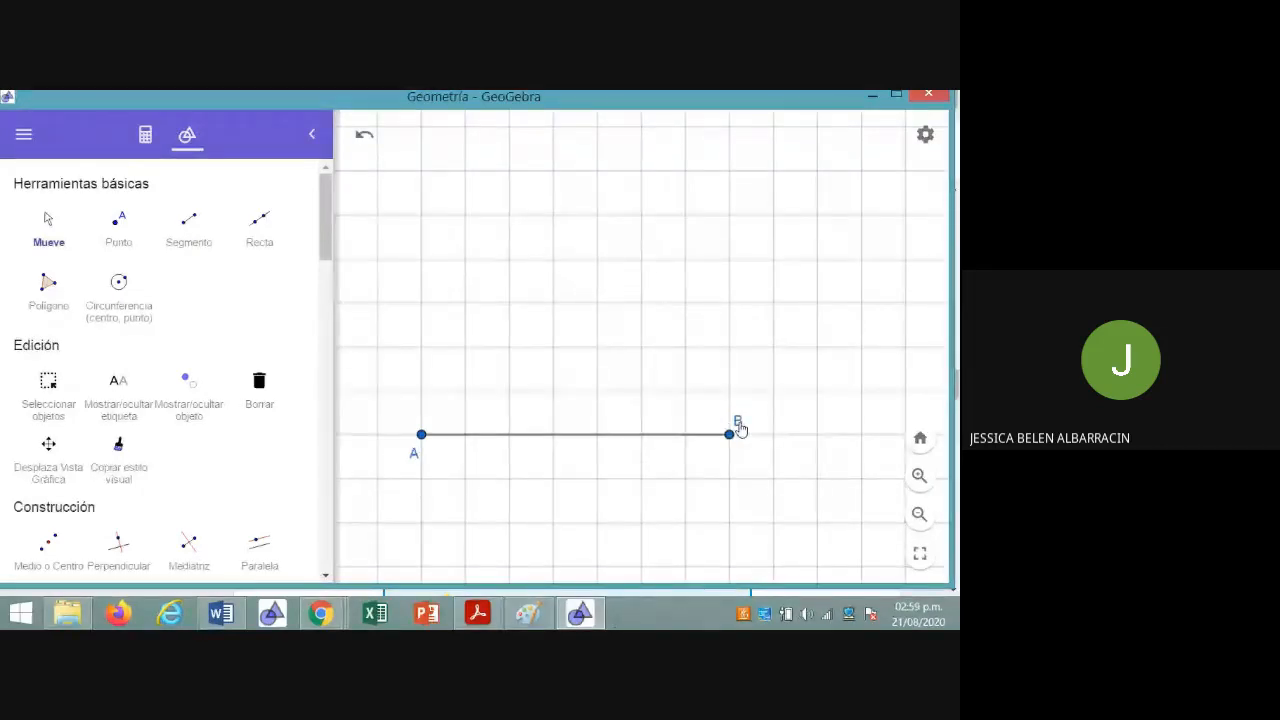
Check the exercise in Chrome again, and construct in GeoGebra a 70° counterclockwise angle with vertex A from point B
left_click(320, 613)
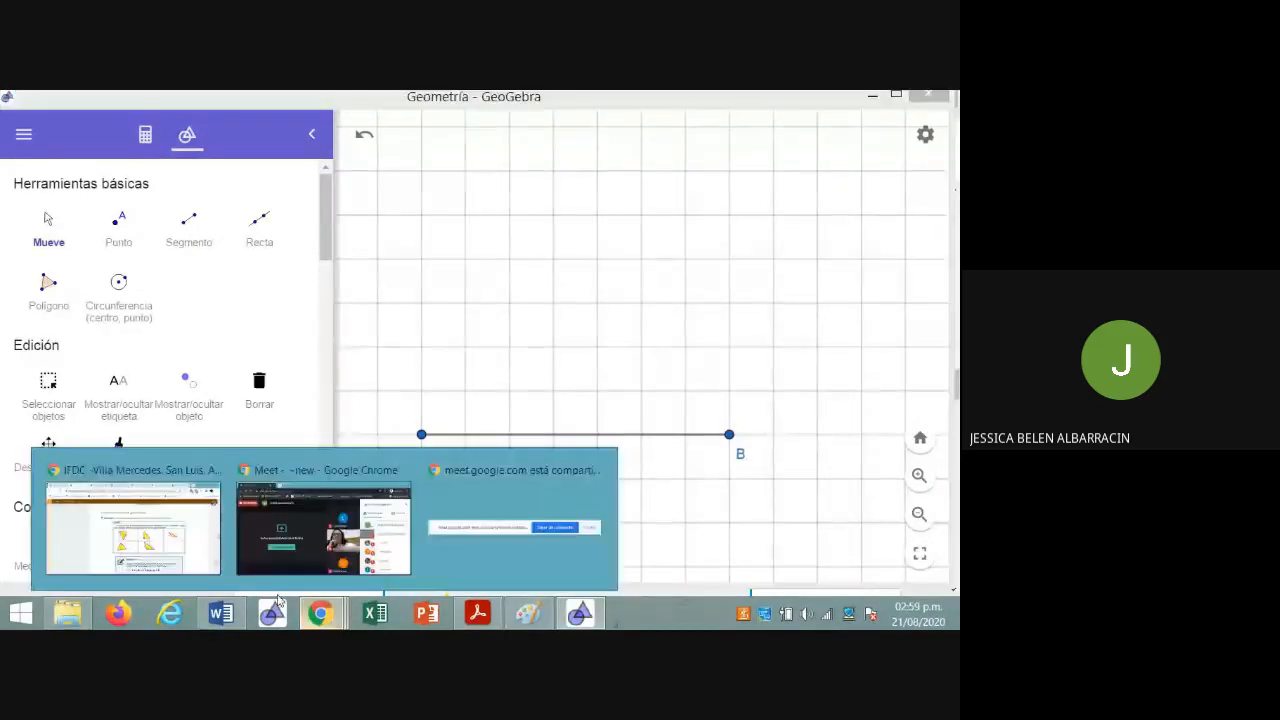
left_click(163, 572)
left_click(562, 617)
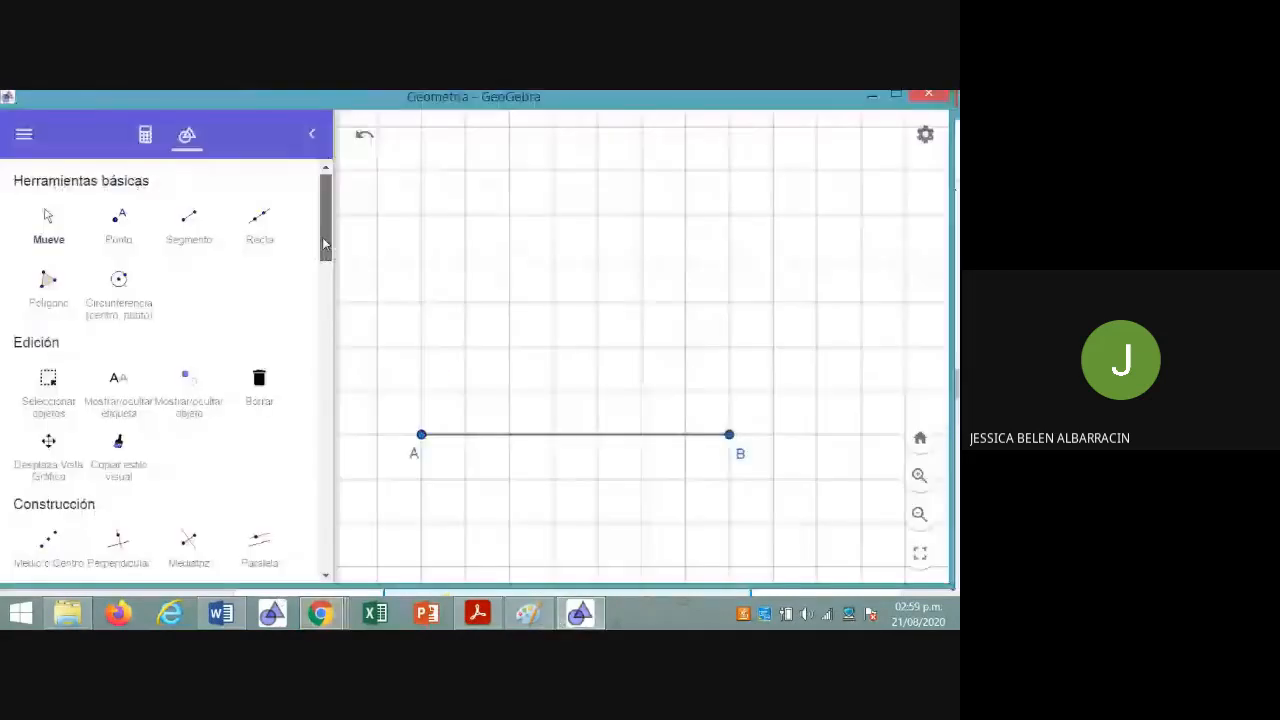
left_click_drag(324, 243, 325, 301)
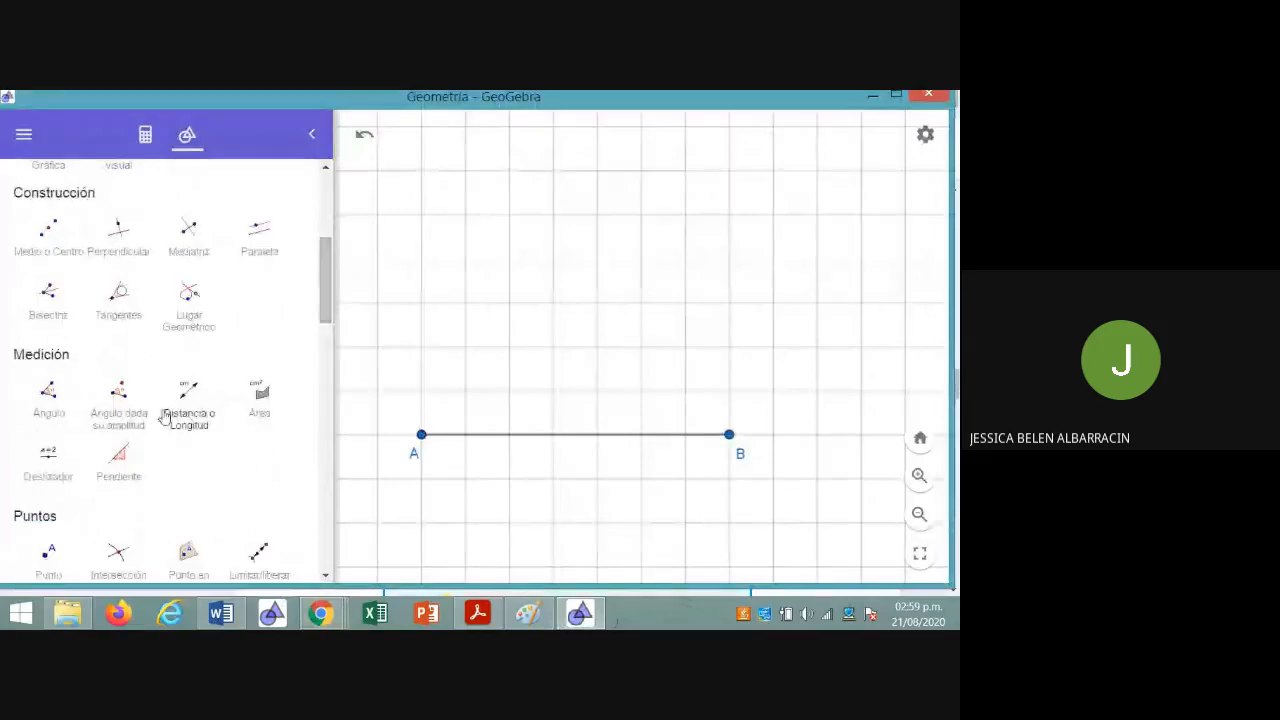
left_click(124, 418)
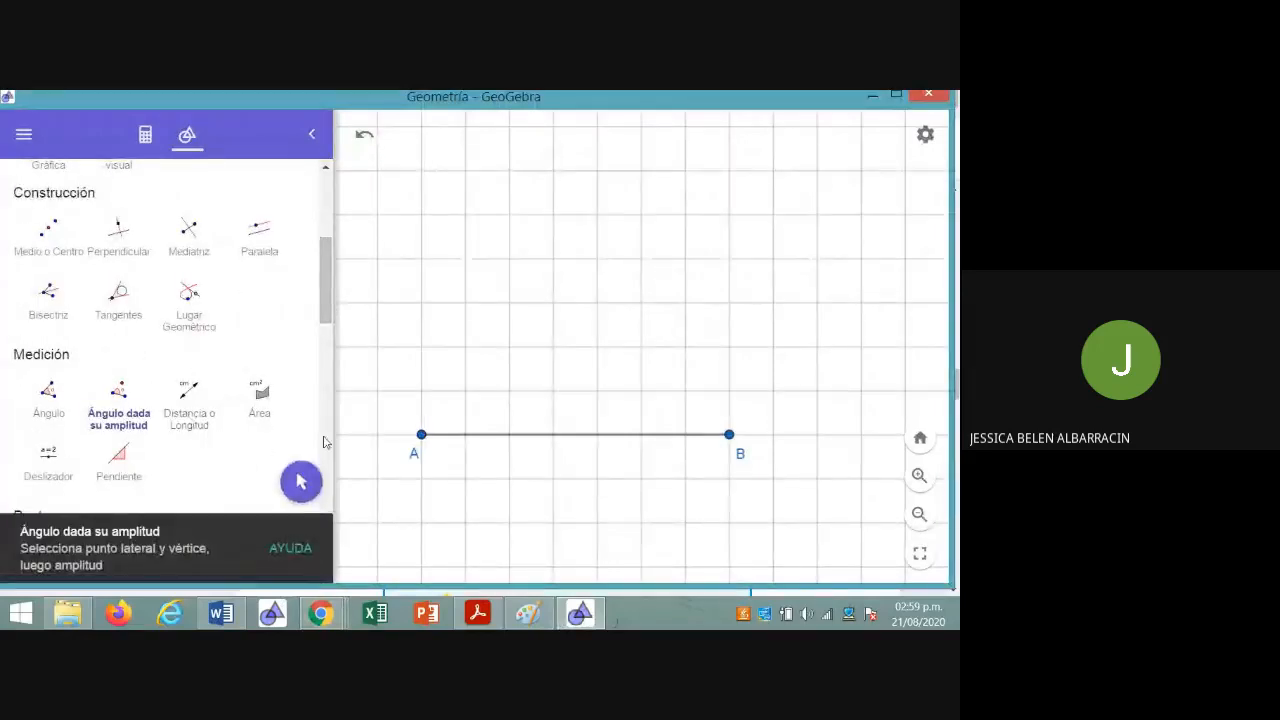
left_click(729, 436)
left_click(422, 436)
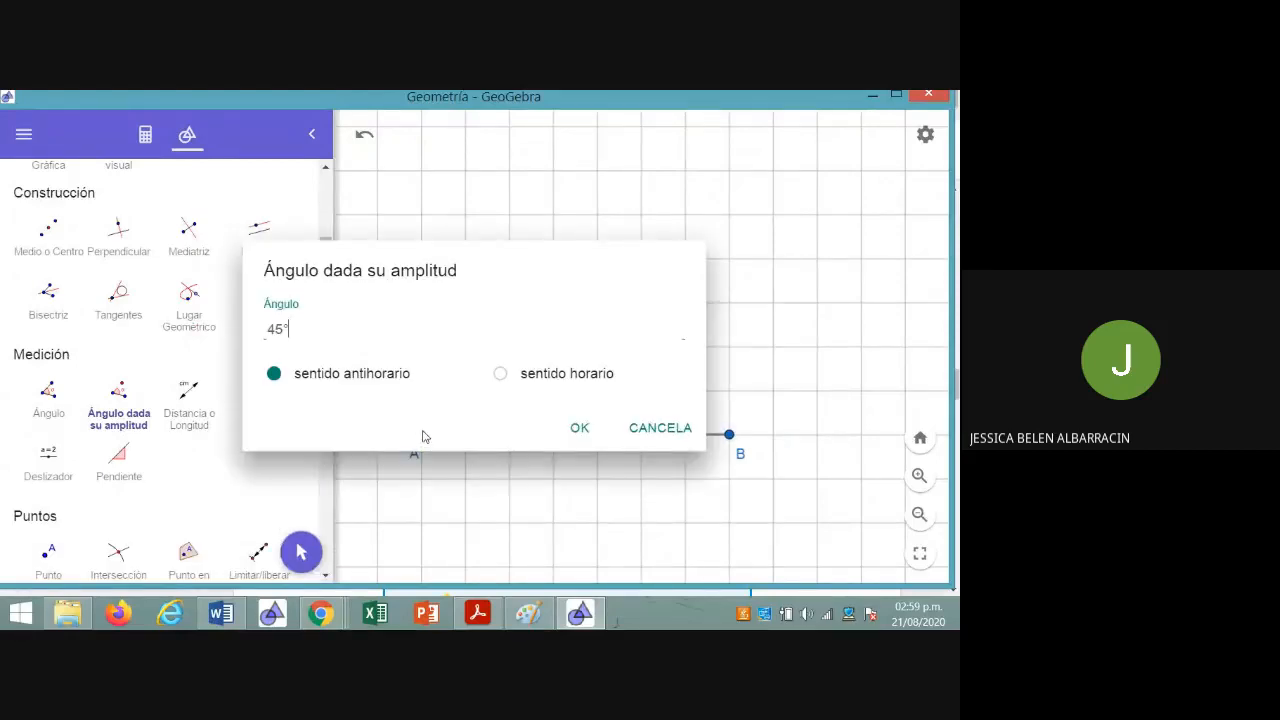
key("BackSpace")
key("BackSpace")
key("BackSpace")
type("70")
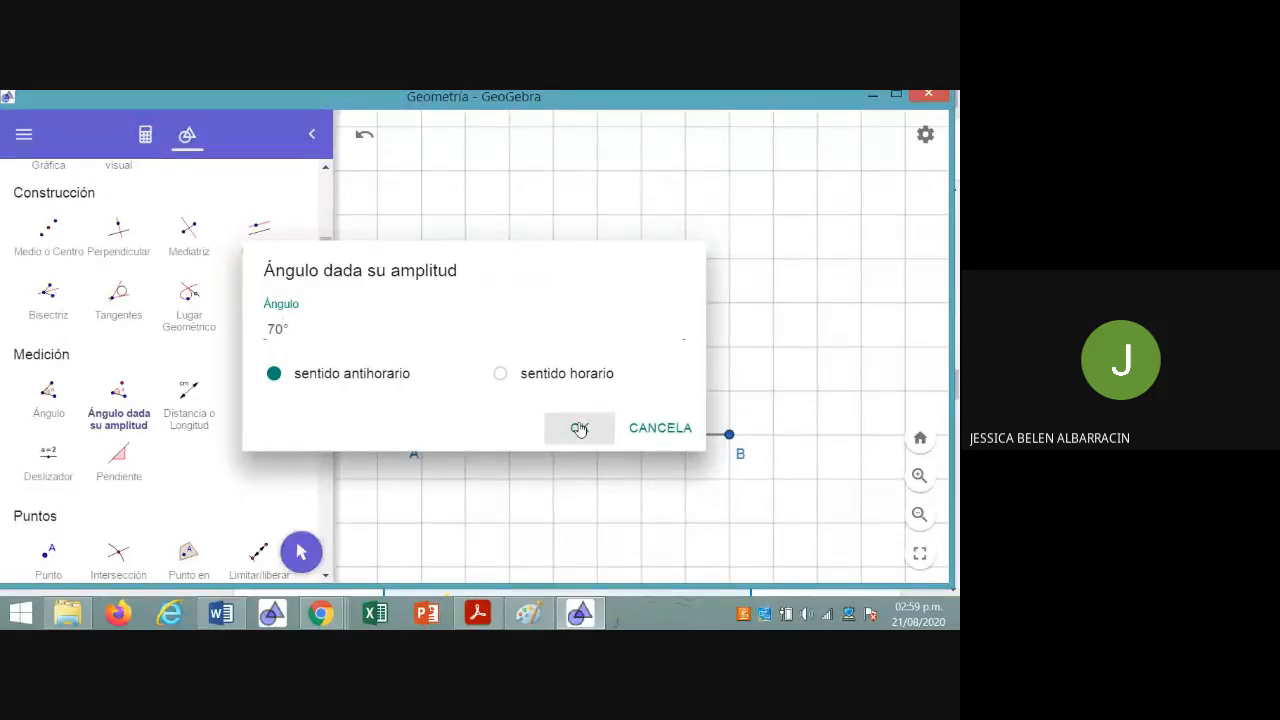
left_click(579, 428)
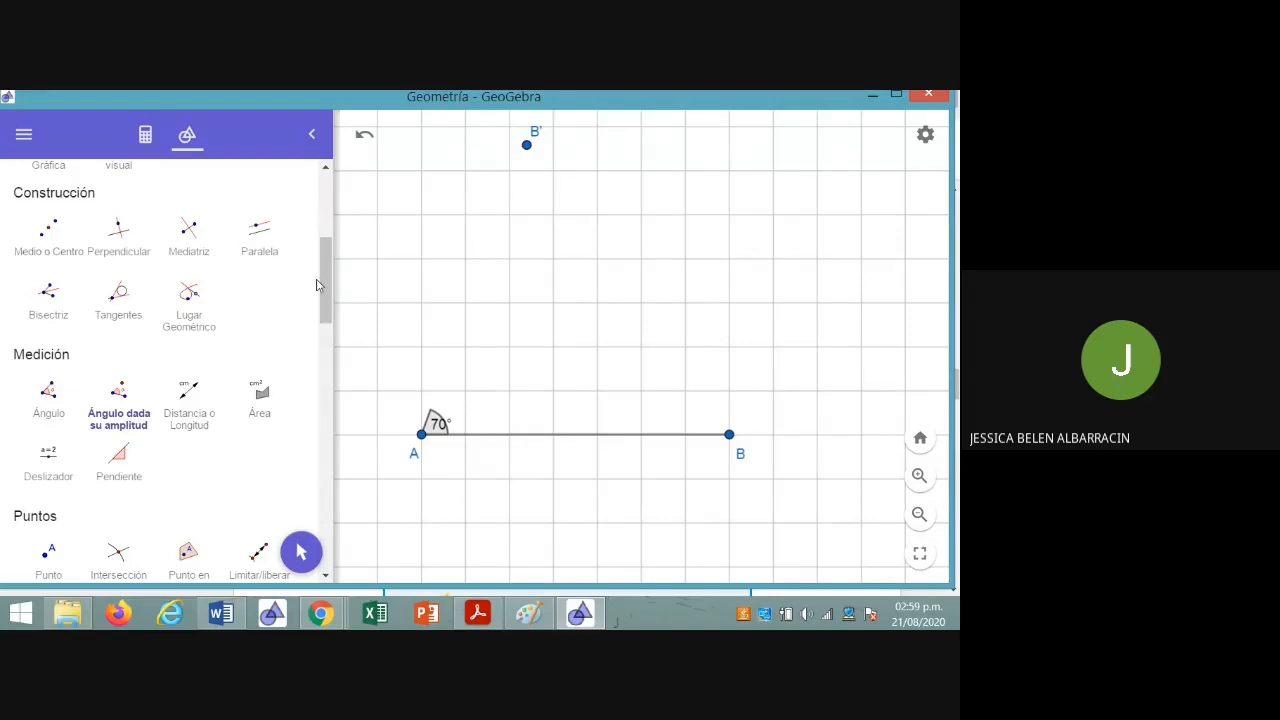
Draw a ray (Semirrecta) from A through the rotated point B' as the second side of the angle
left_click_drag(328, 315, 324, 240)
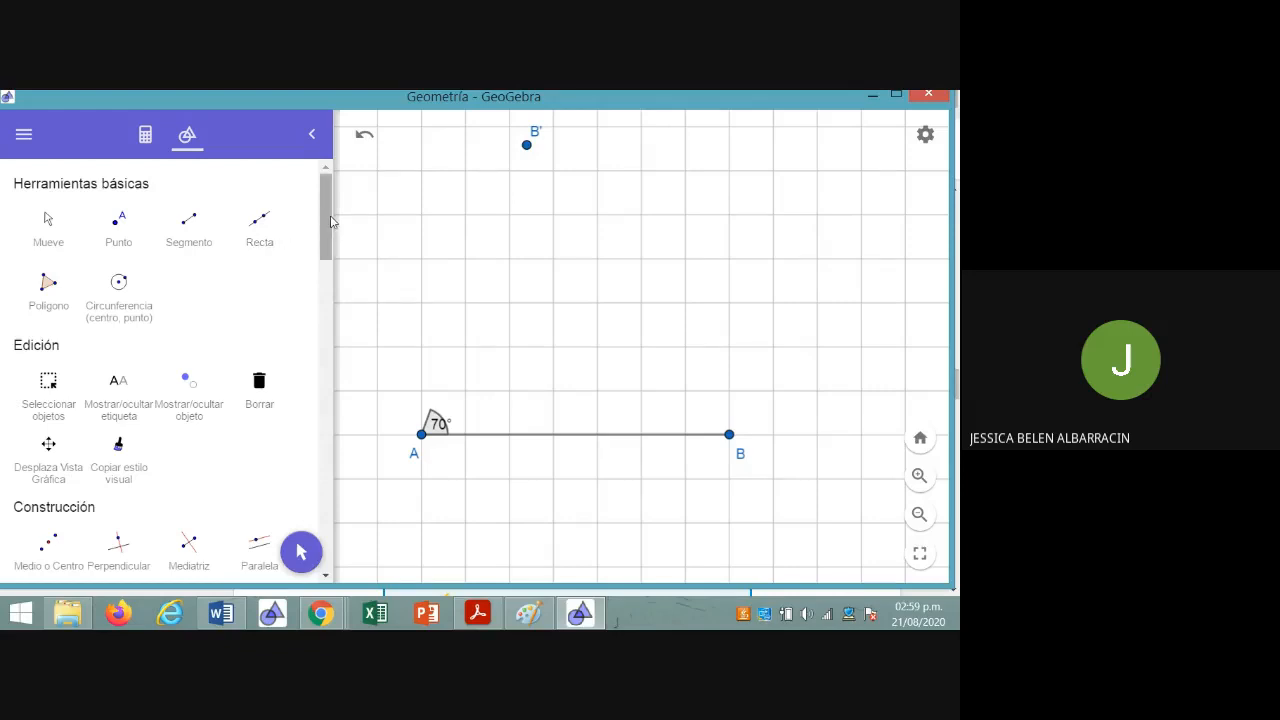
left_click_drag(330, 215, 313, 337)
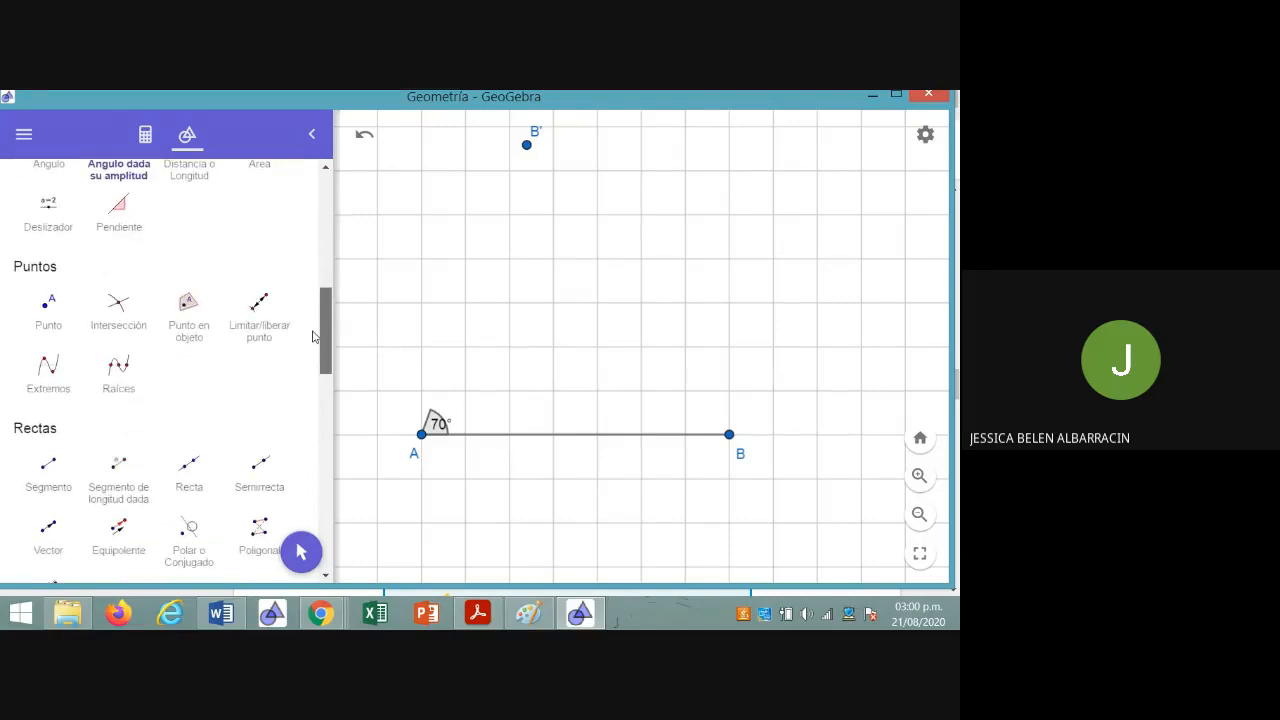
left_click(260, 464)
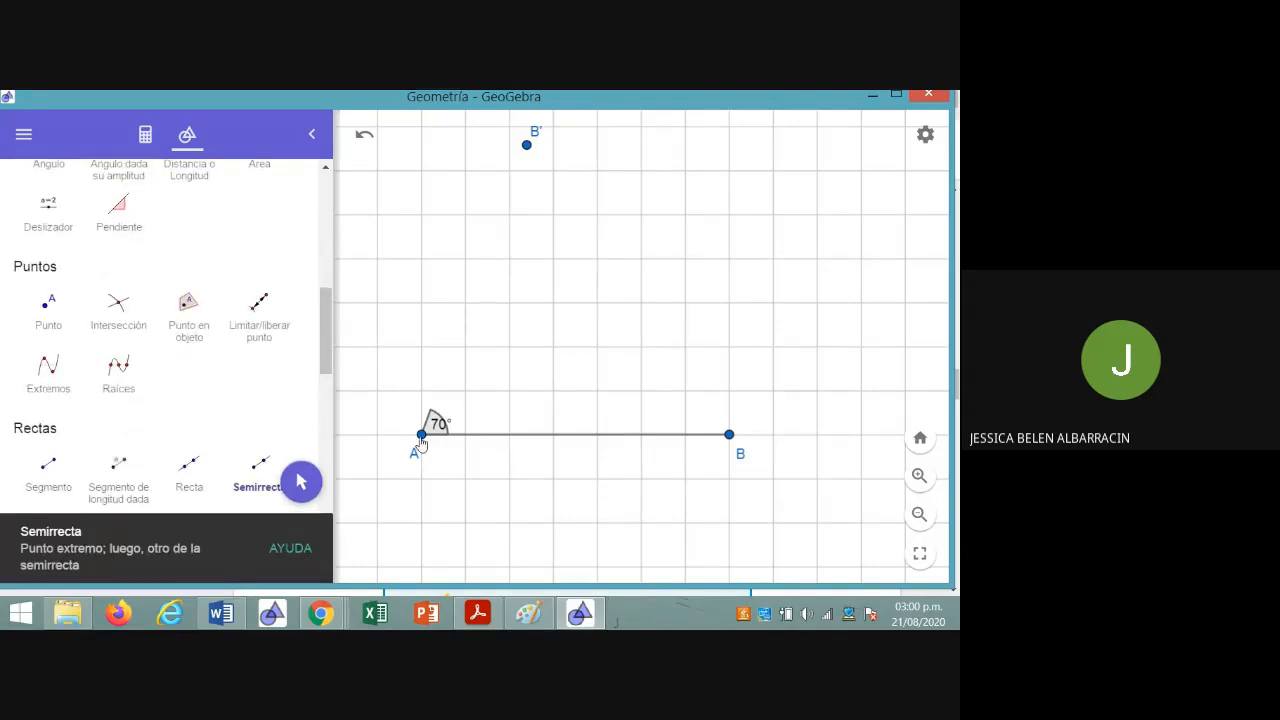
left_click(421, 437)
left_click(527, 146)
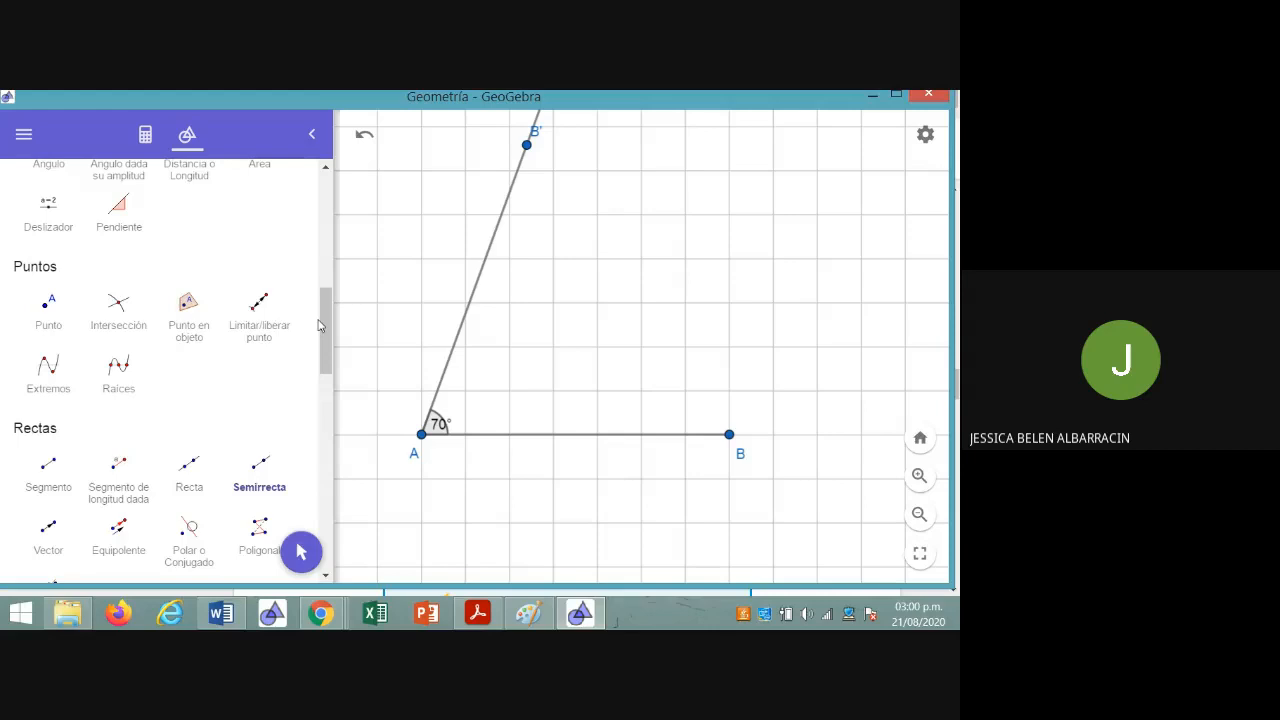
Return to the Move tool (Mueve), reposition the 70° label outside the angle arc, and clear the selection
left_click_drag(321, 326, 300, 197)
left_click(46, 232)
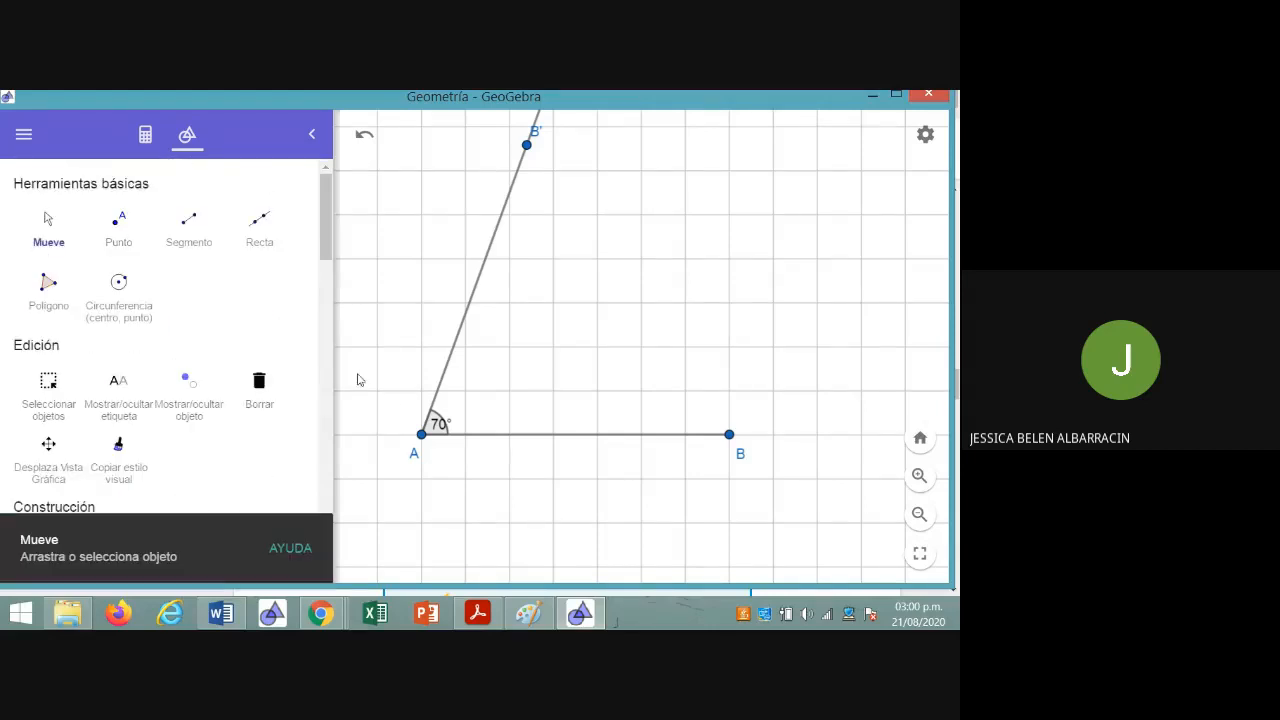
mouse_move(432, 431)
left_mouse_down()
mouse_move(451, 421)
mouse_move(428, 444)
mouse_move(421, 434)
left_mouse_up()
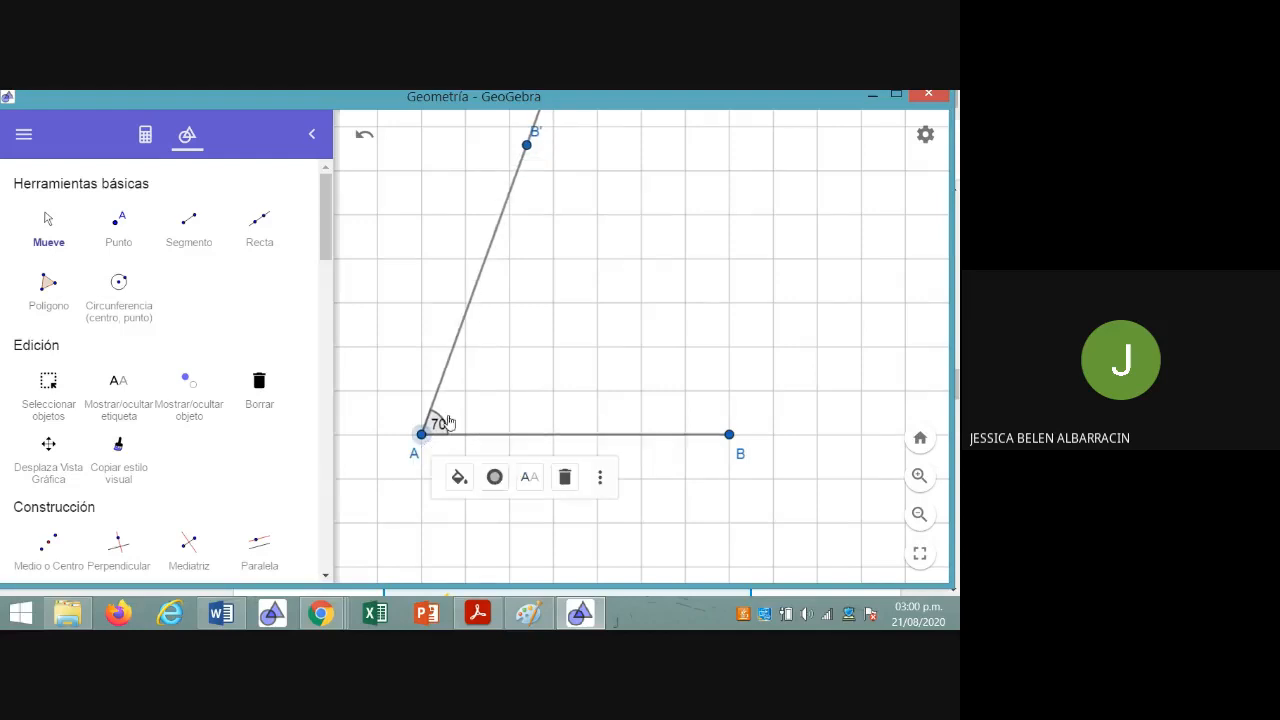
left_click(450, 416)
left_click(486, 568)
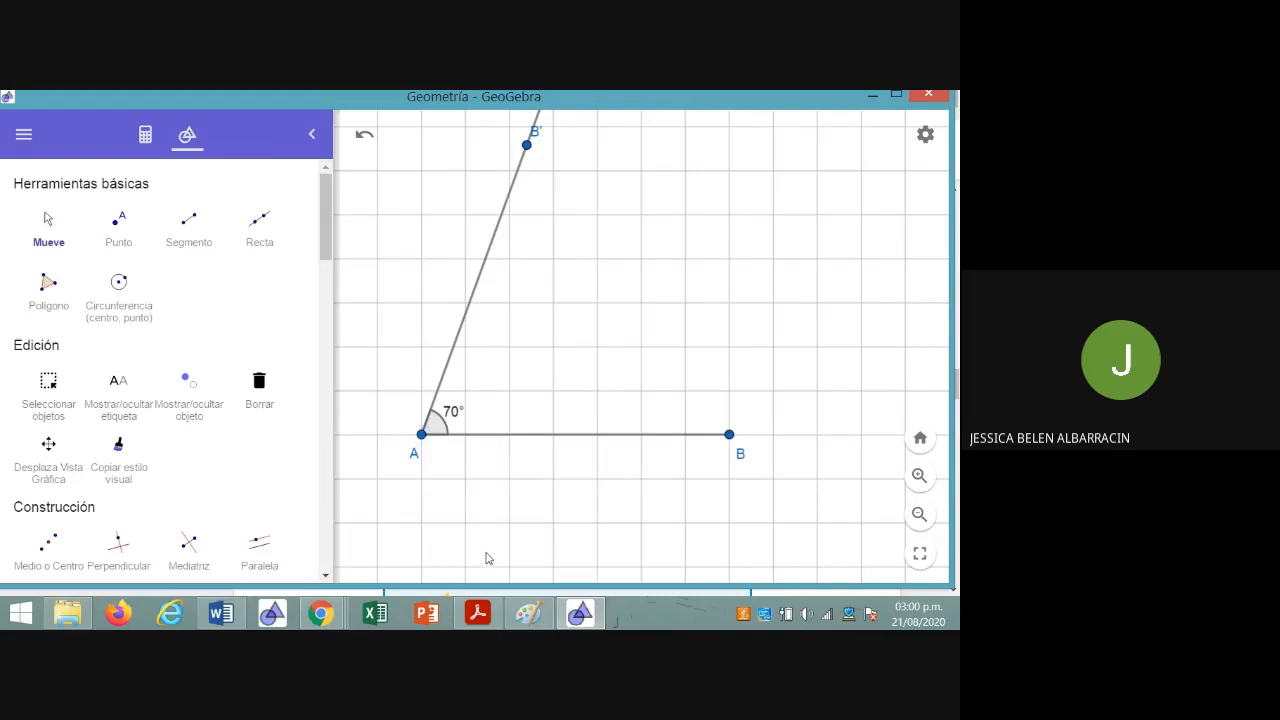
left_click_drag(327, 250, 327, 322)
left_click(118, 350)
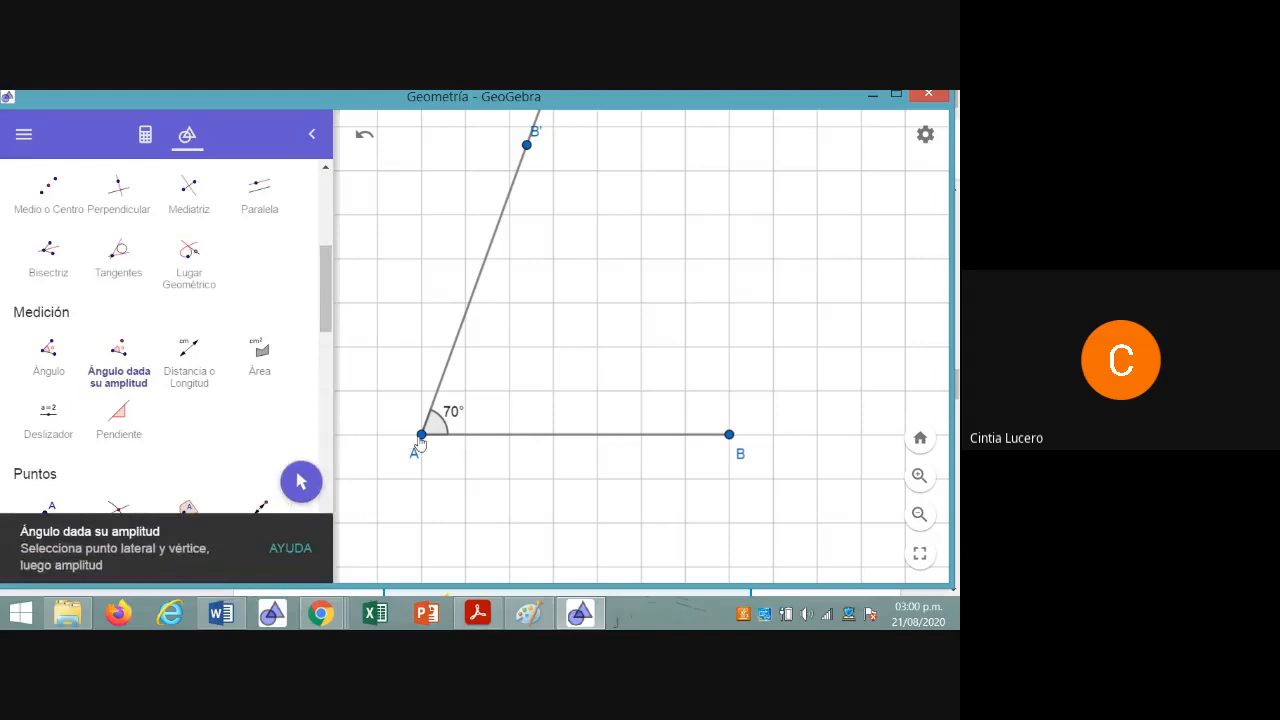
left_click(421, 436)
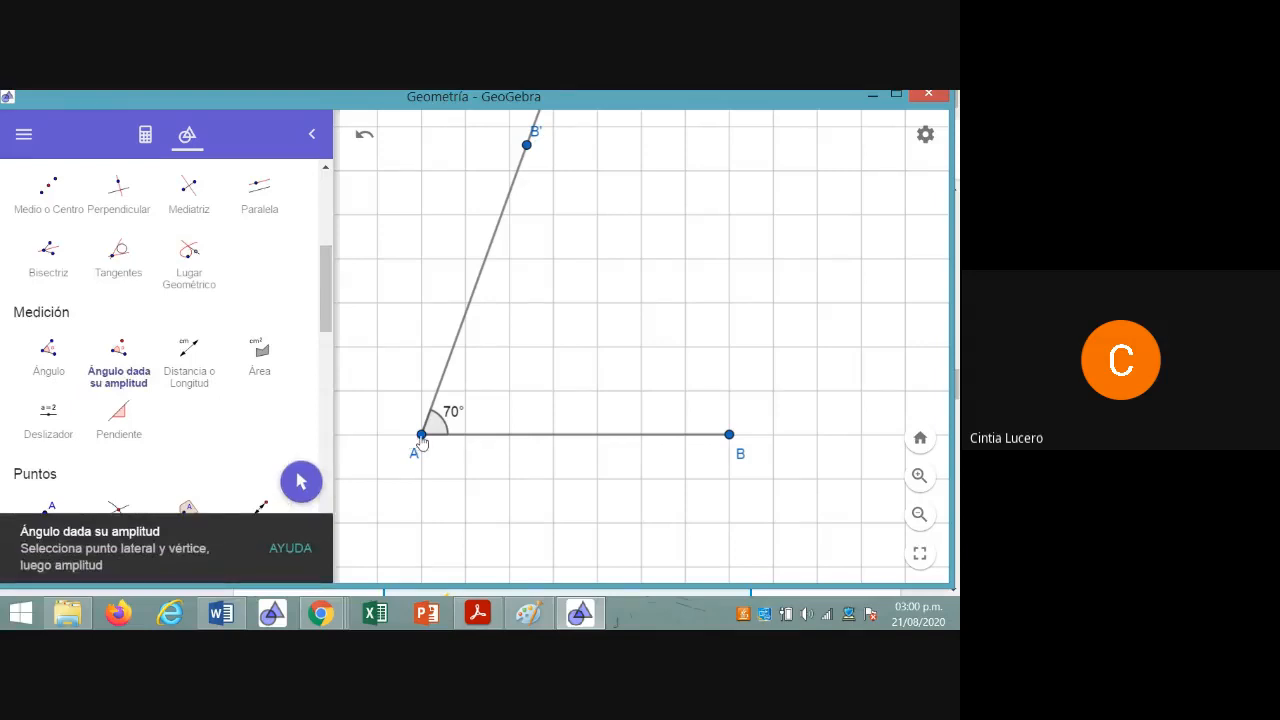
left_click(729, 436)
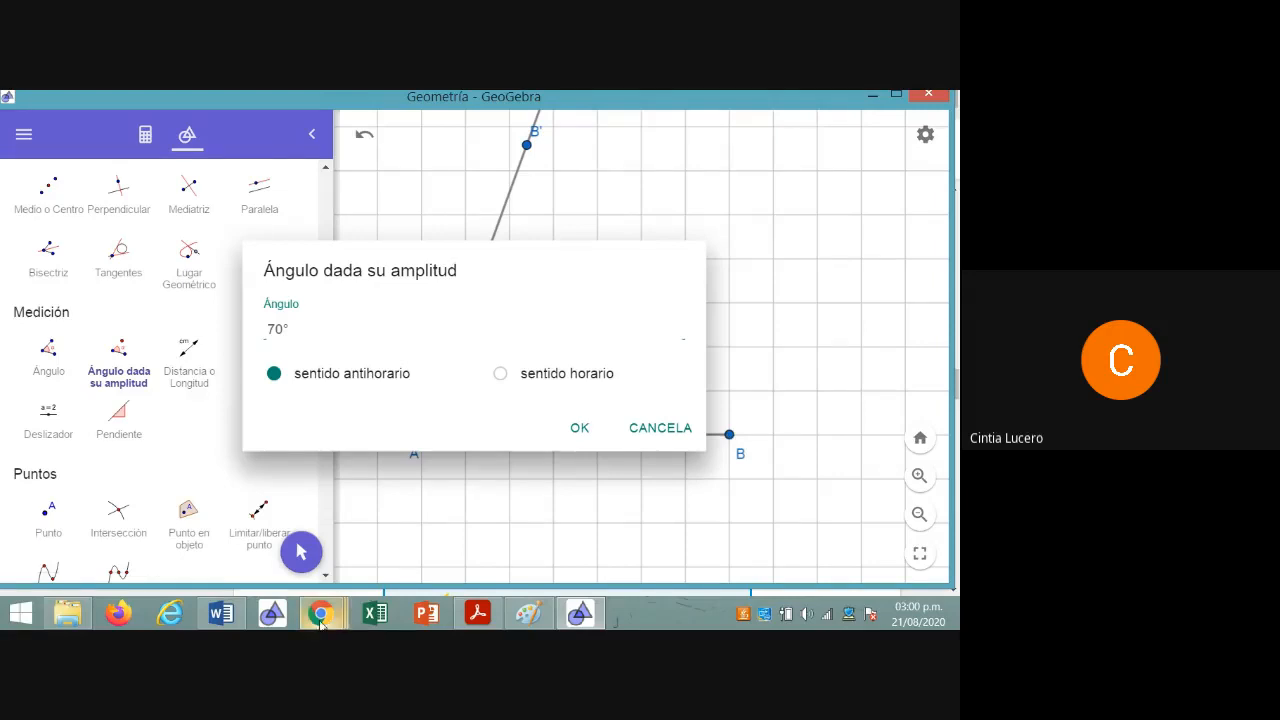
mouse_move(320, 621)
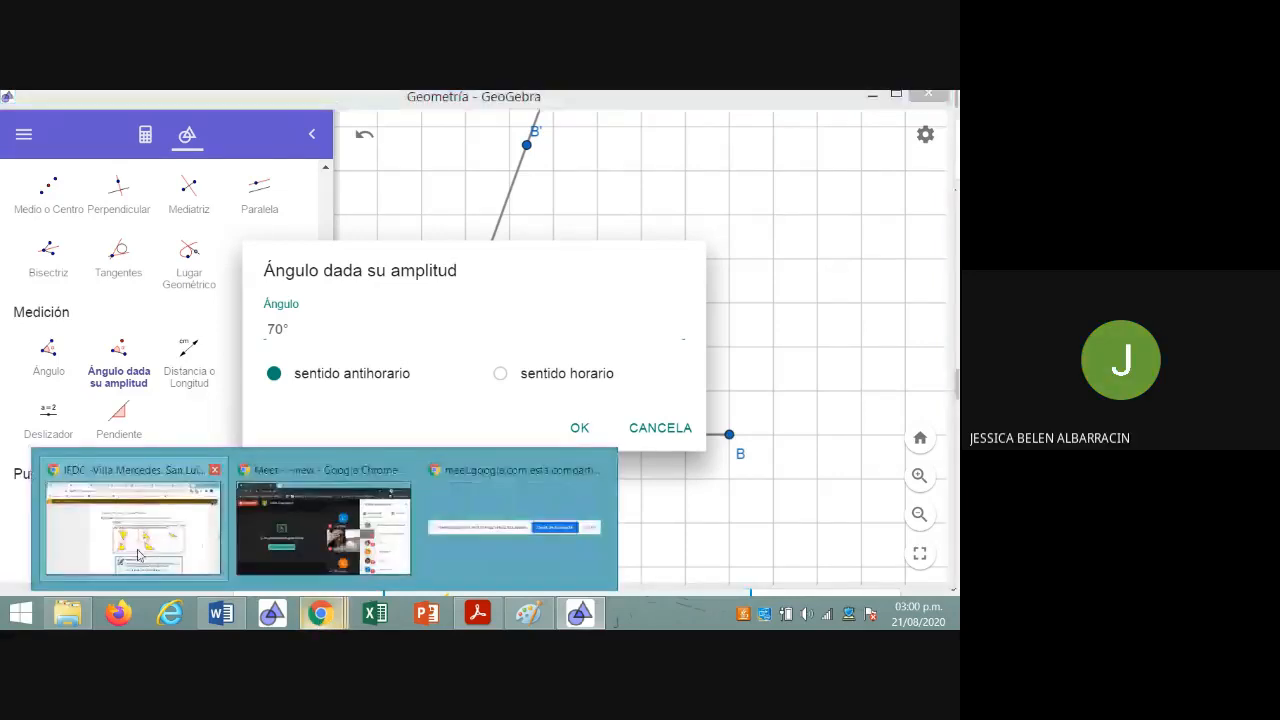
left_click(139, 556)
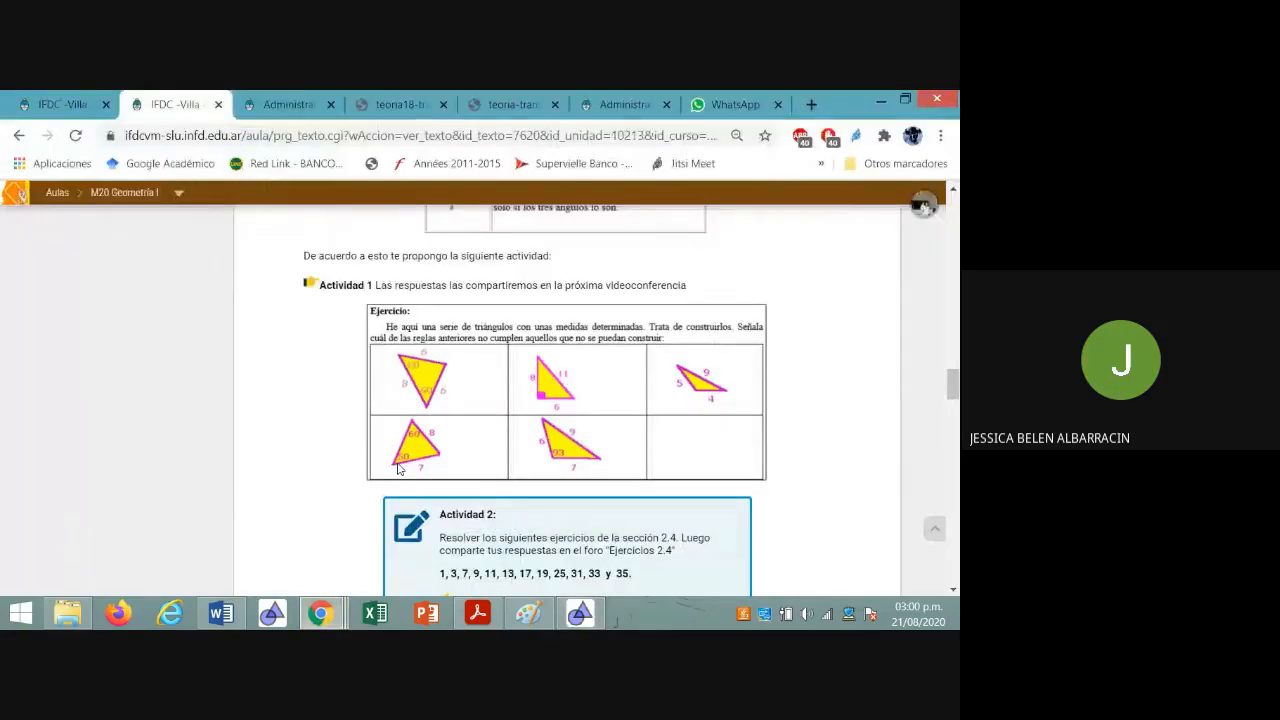
left_click(580, 625)
left_click(647, 434)
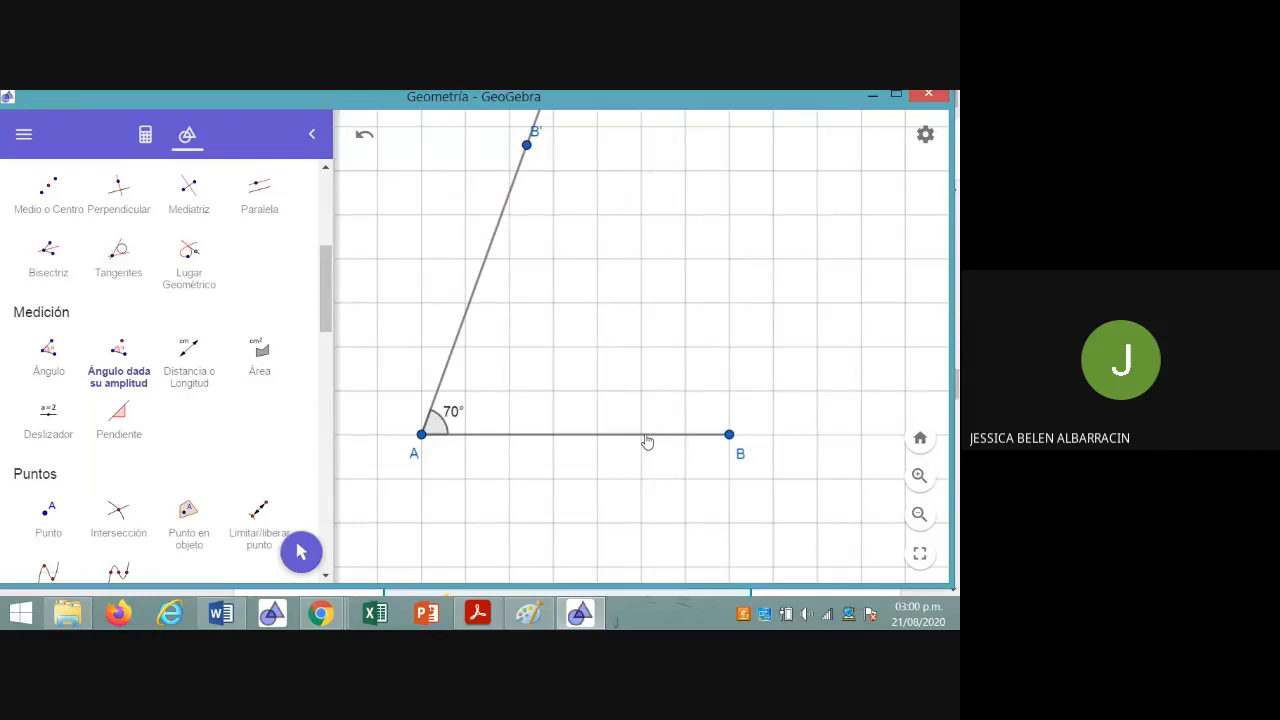
Undo the segment, angle and ray construction back to the empty grid
key("ctrl+z")
key("ctrl+z")
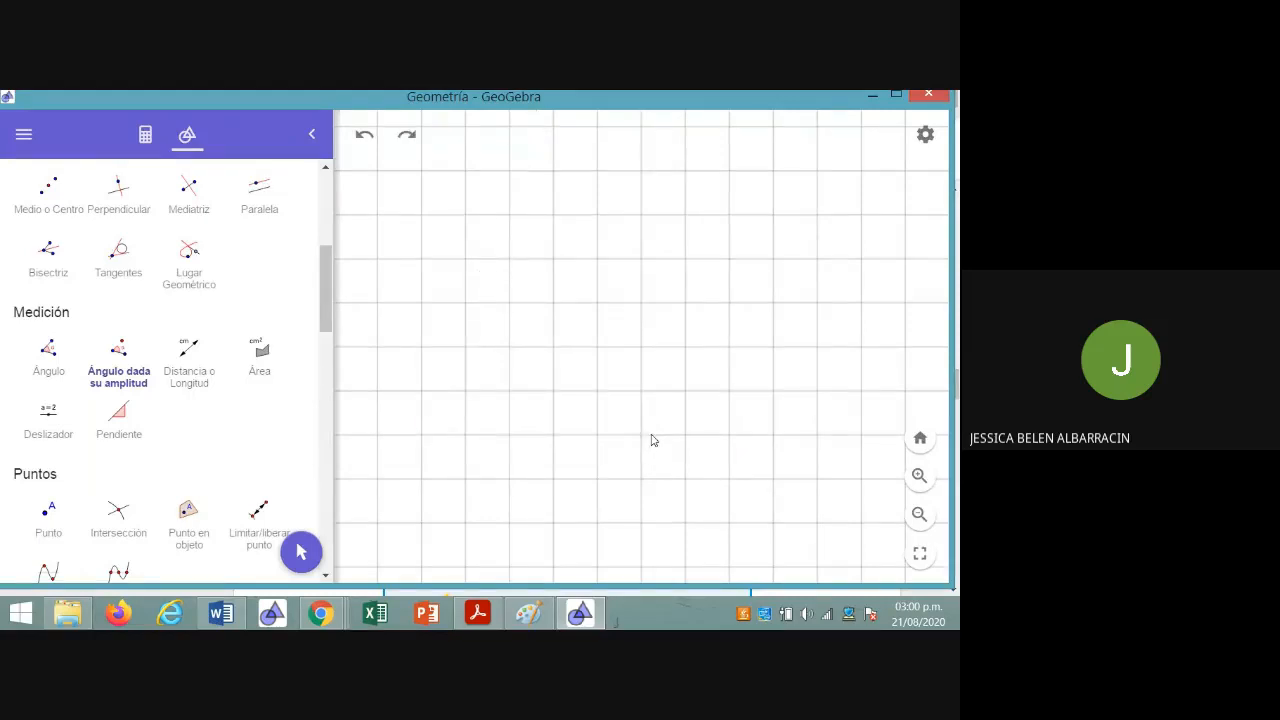
left_click(22, 134)
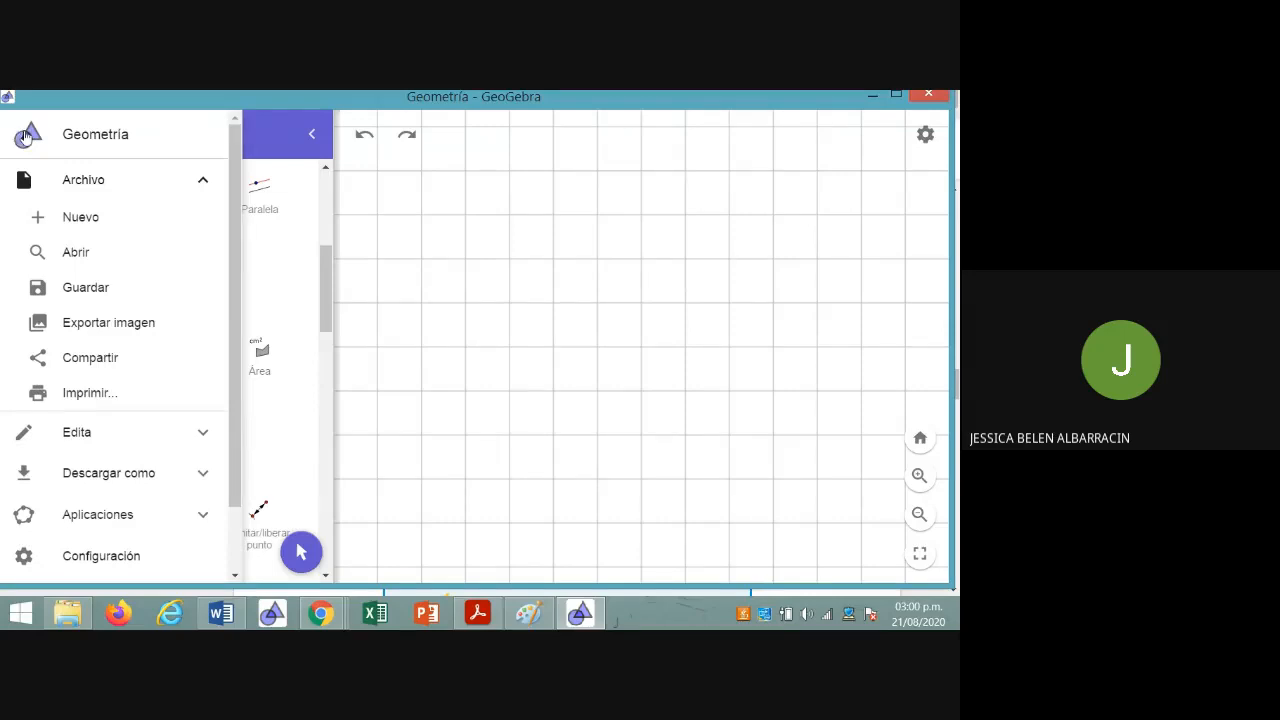
left_click(281, 145)
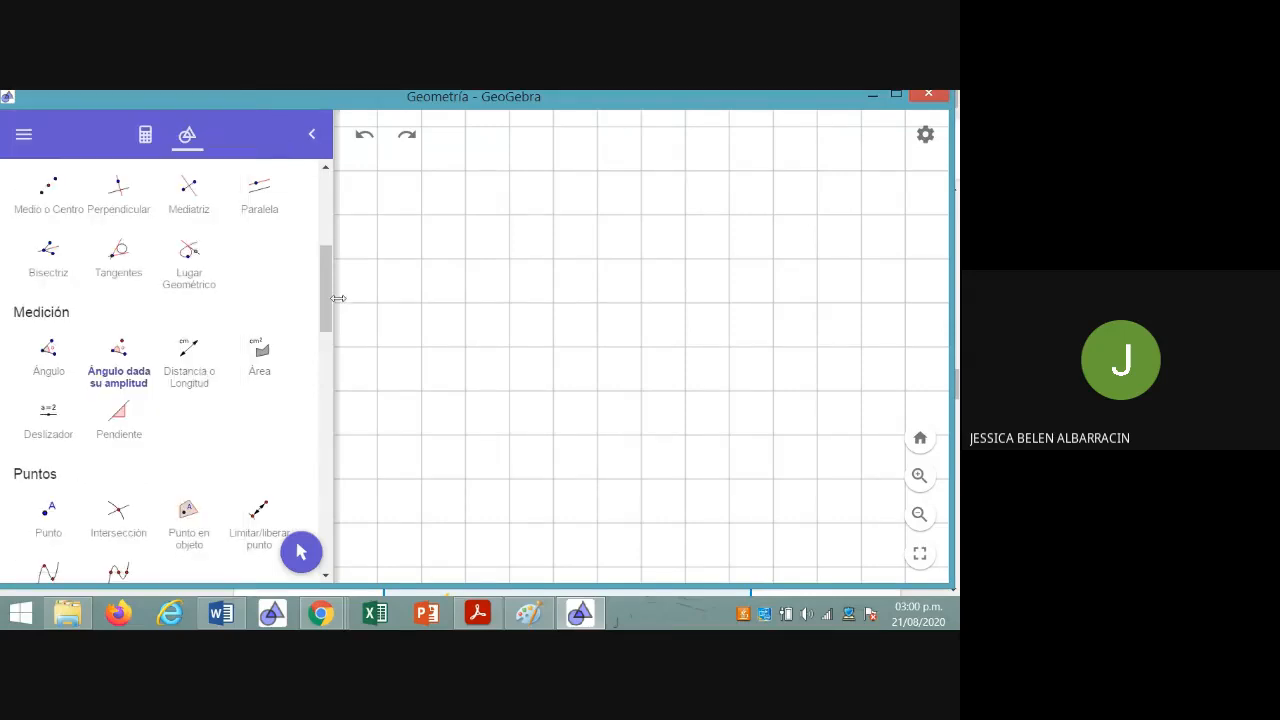
Check the exercise in Chrome, and draw in GeoGebra a horizontal segment AB (Segmento) seven grid squares long
left_click_drag(330, 300, 328, 229)
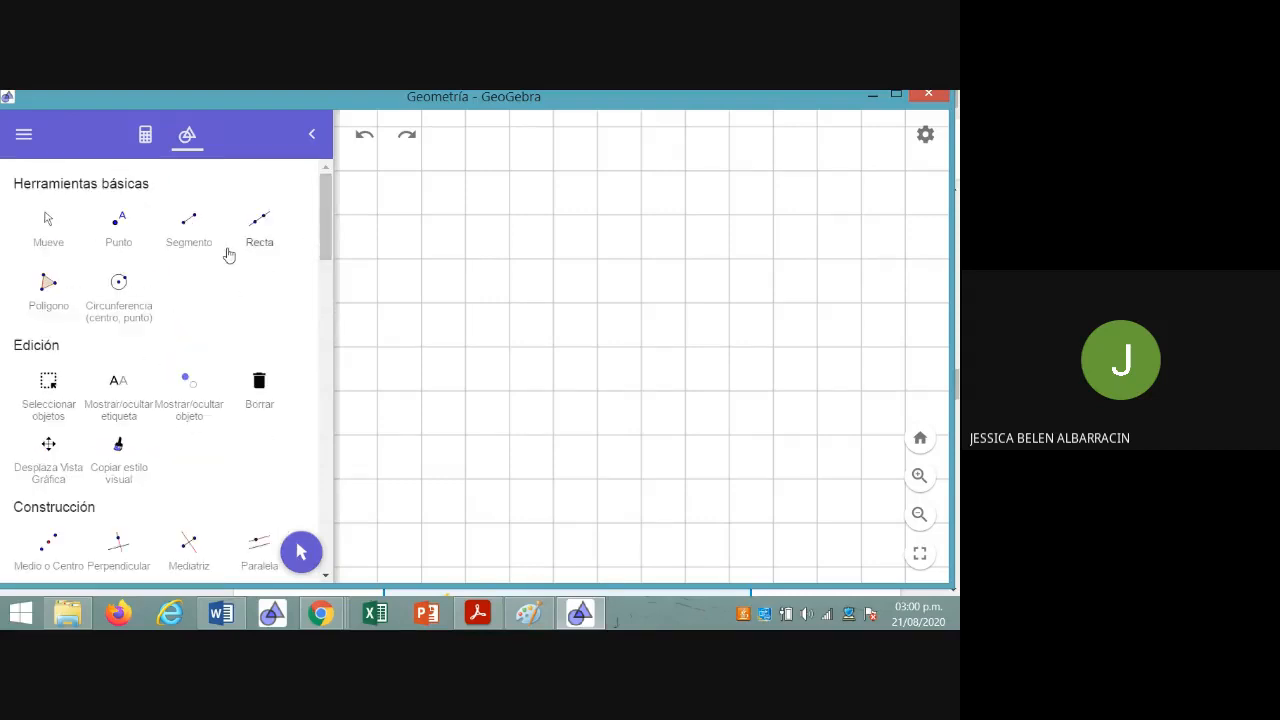
left_click(195, 238)
mouse_move(320, 613)
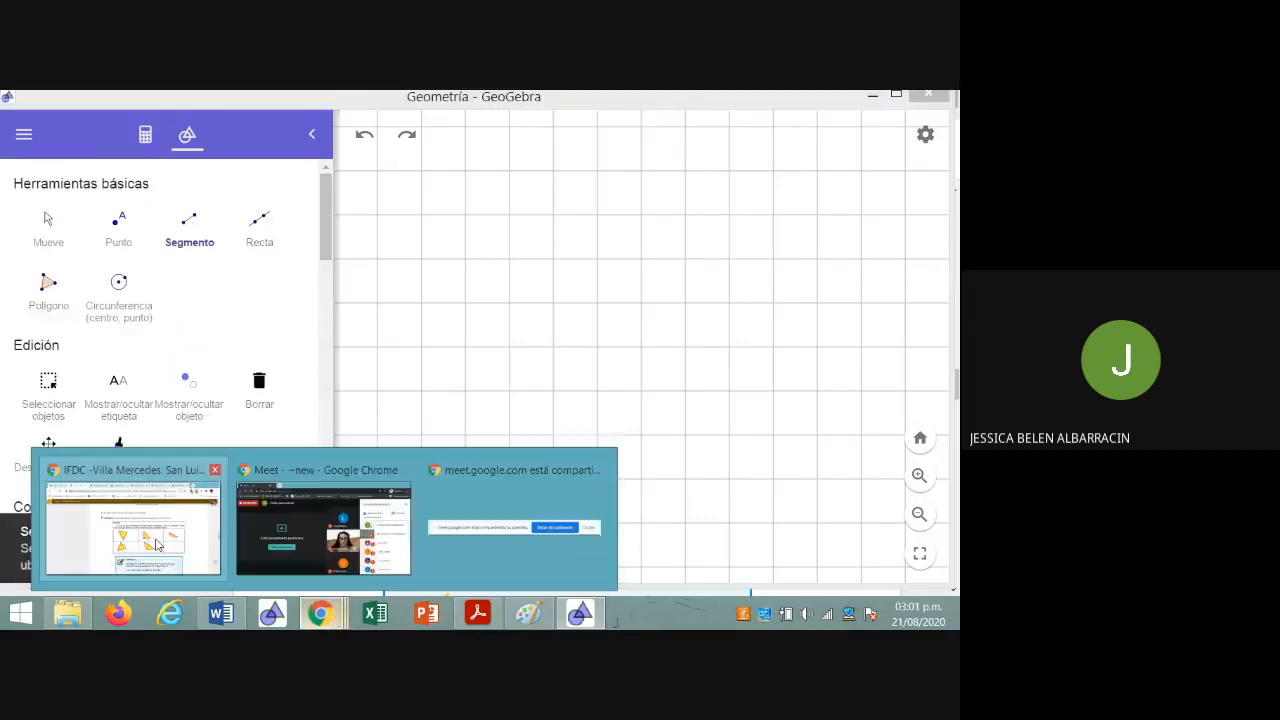
left_click(155, 544)
left_click(579, 613)
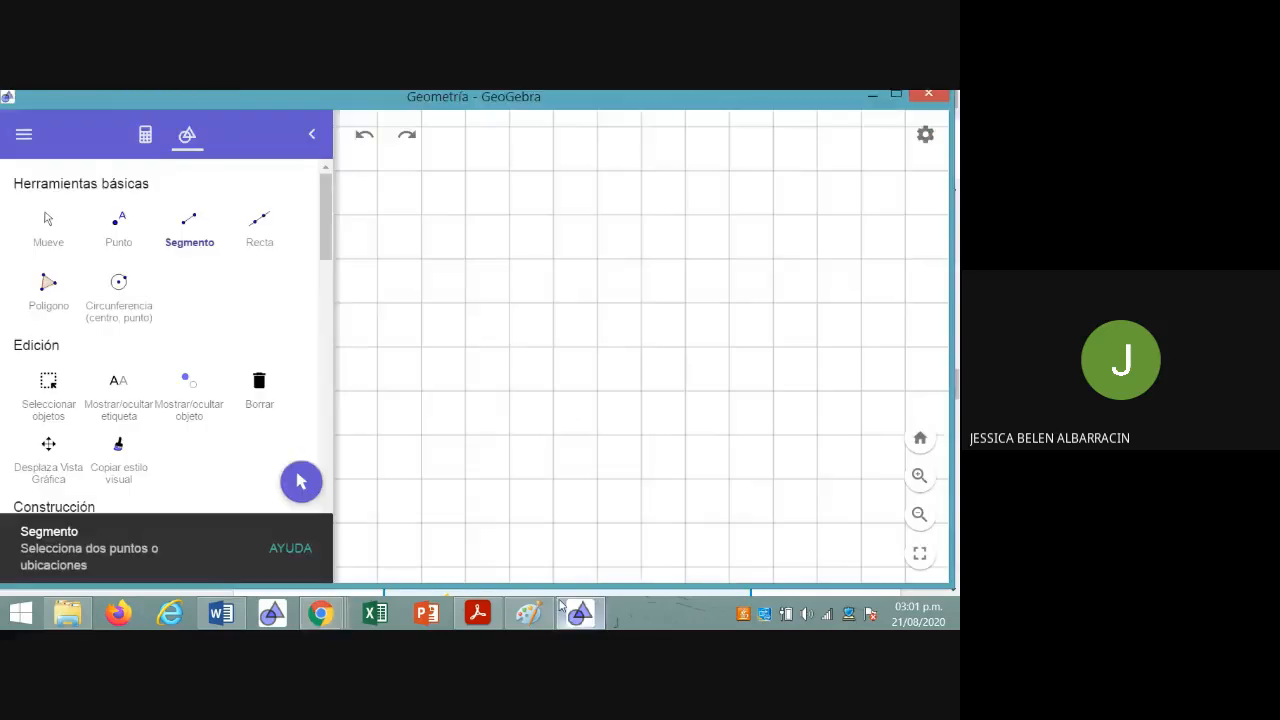
left_click(422, 391)
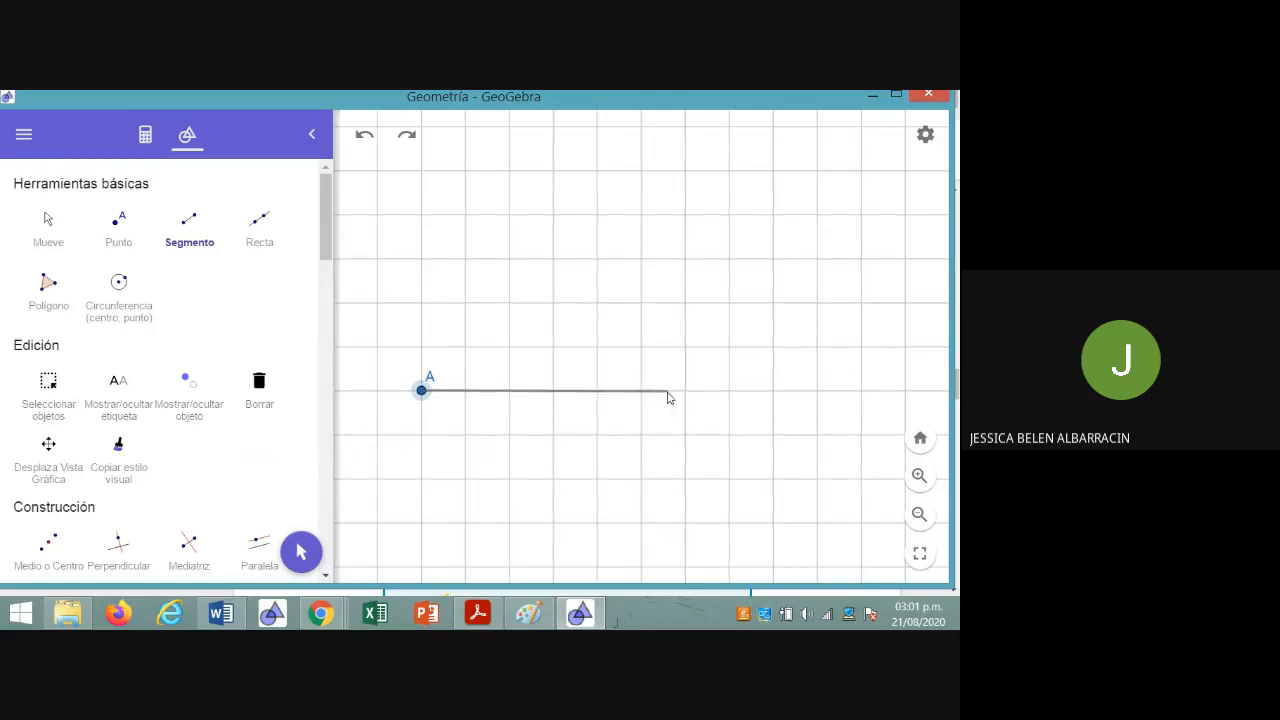
left_click(731, 395)
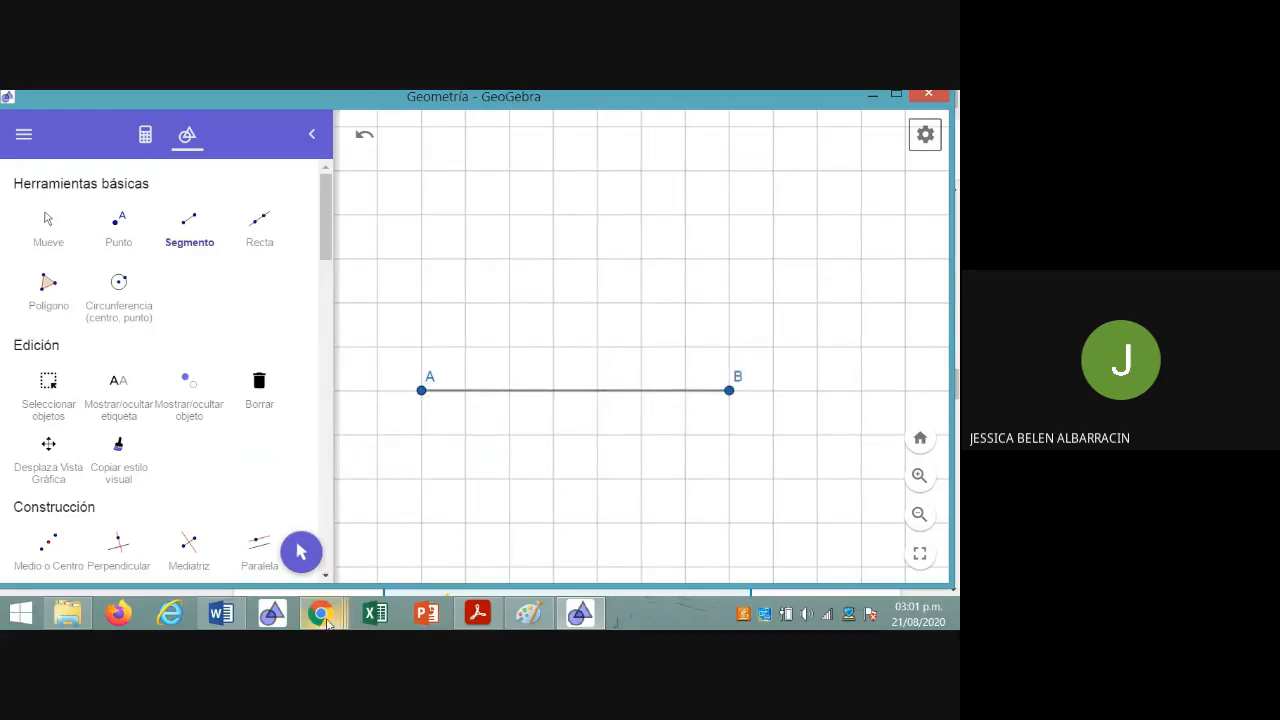
Check the exercise in Chrome again, and construct in GeoGebra a 50° counterclockwise angle with vertex A from point B
mouse_move(327, 622)
left_click(150, 530)
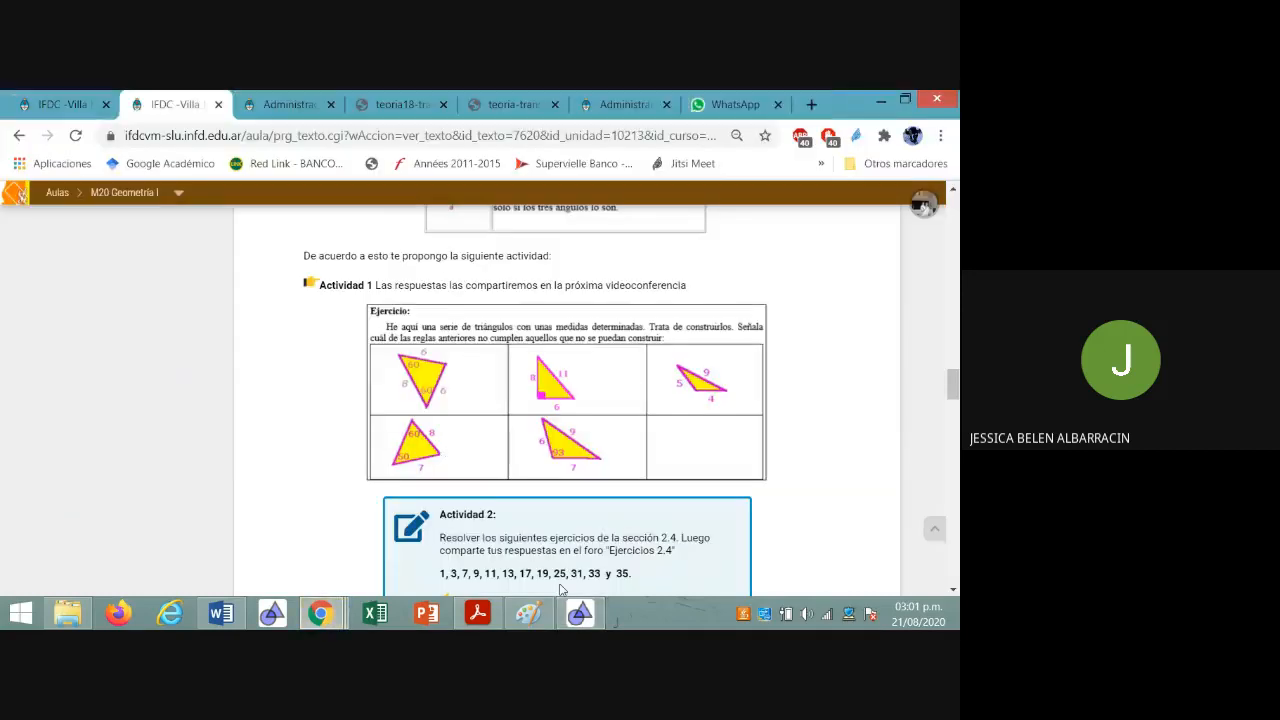
left_click(582, 618)
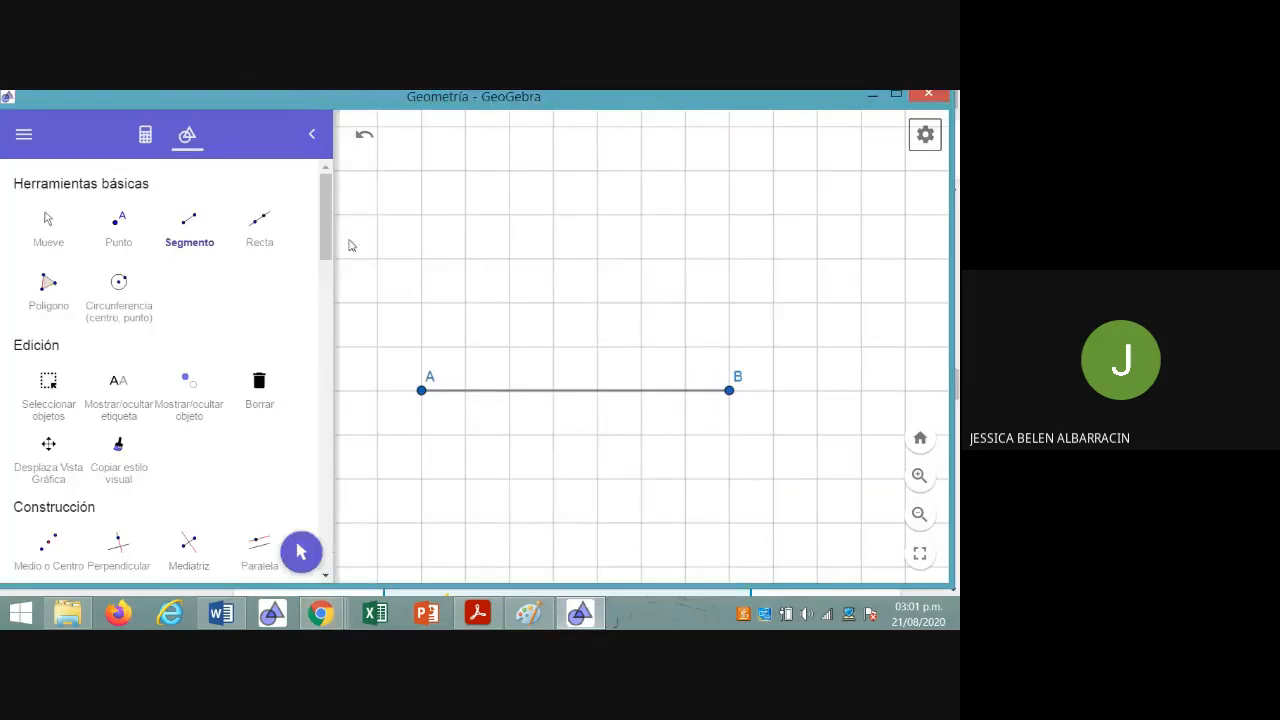
left_click_drag(323, 236, 325, 324)
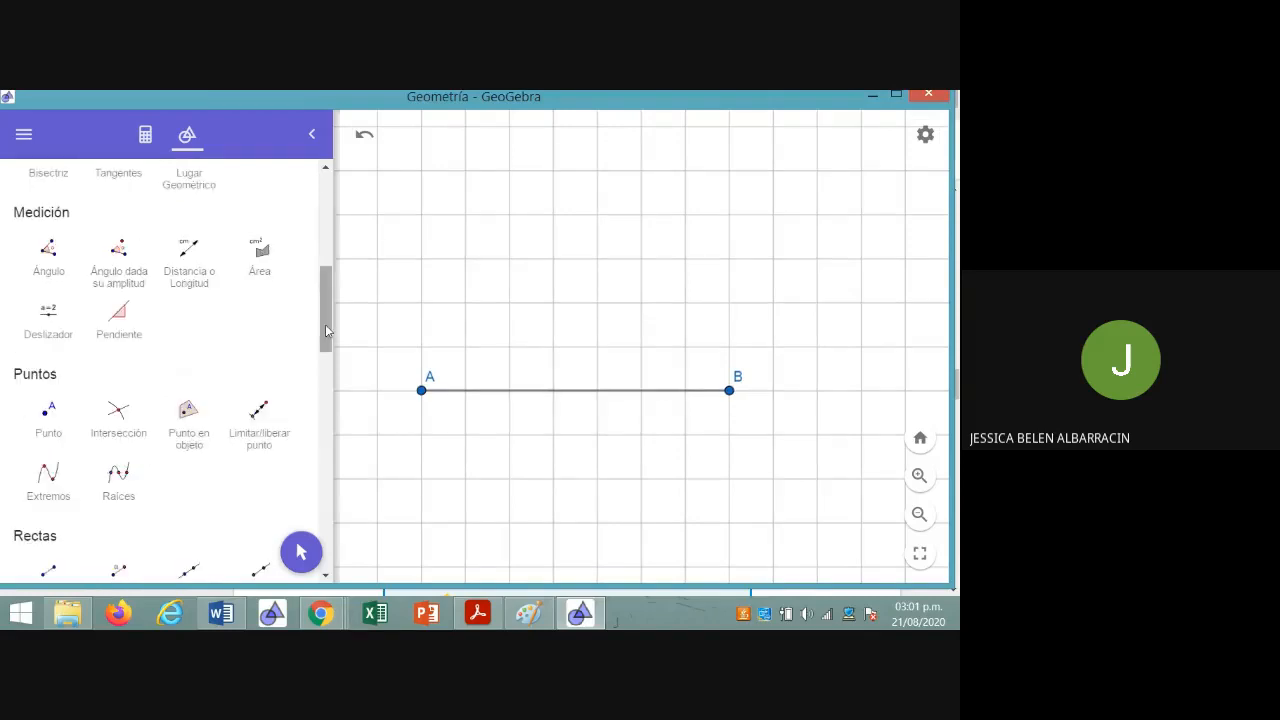
left_click(143, 290)
left_click(729, 390)
left_click(422, 391)
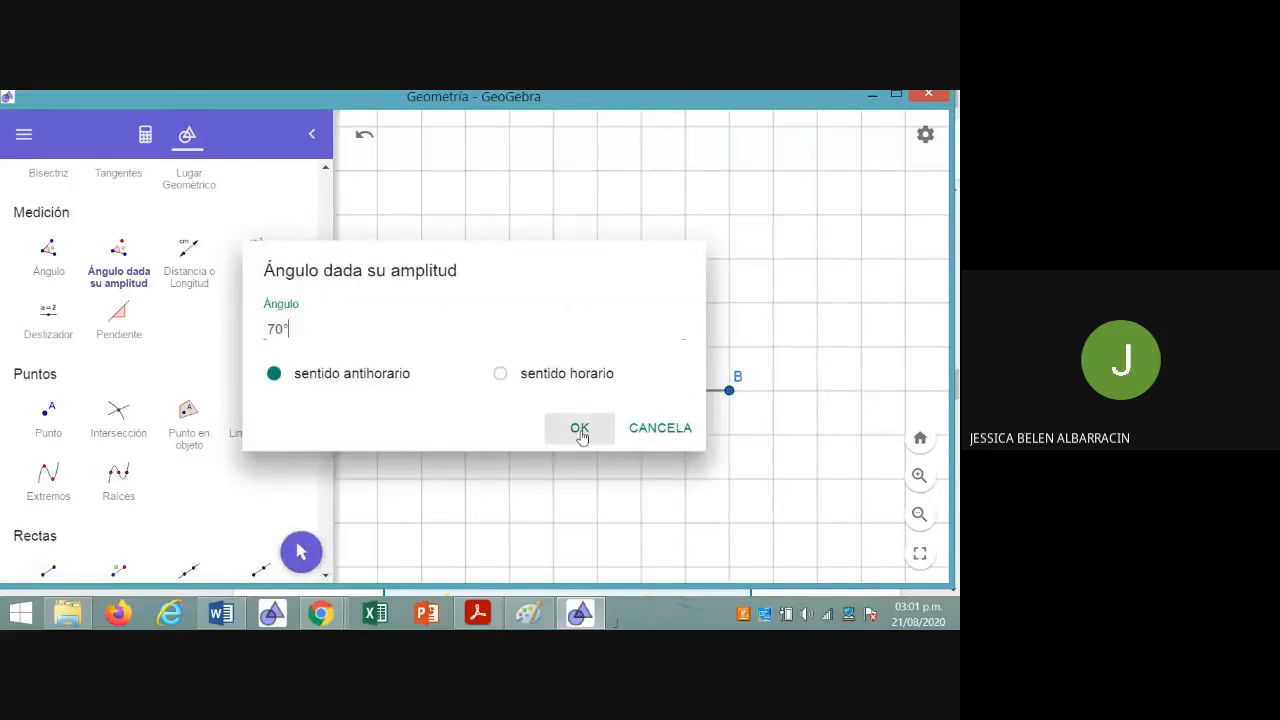
key("BackSpace")
key("BackSpace")
type("50")
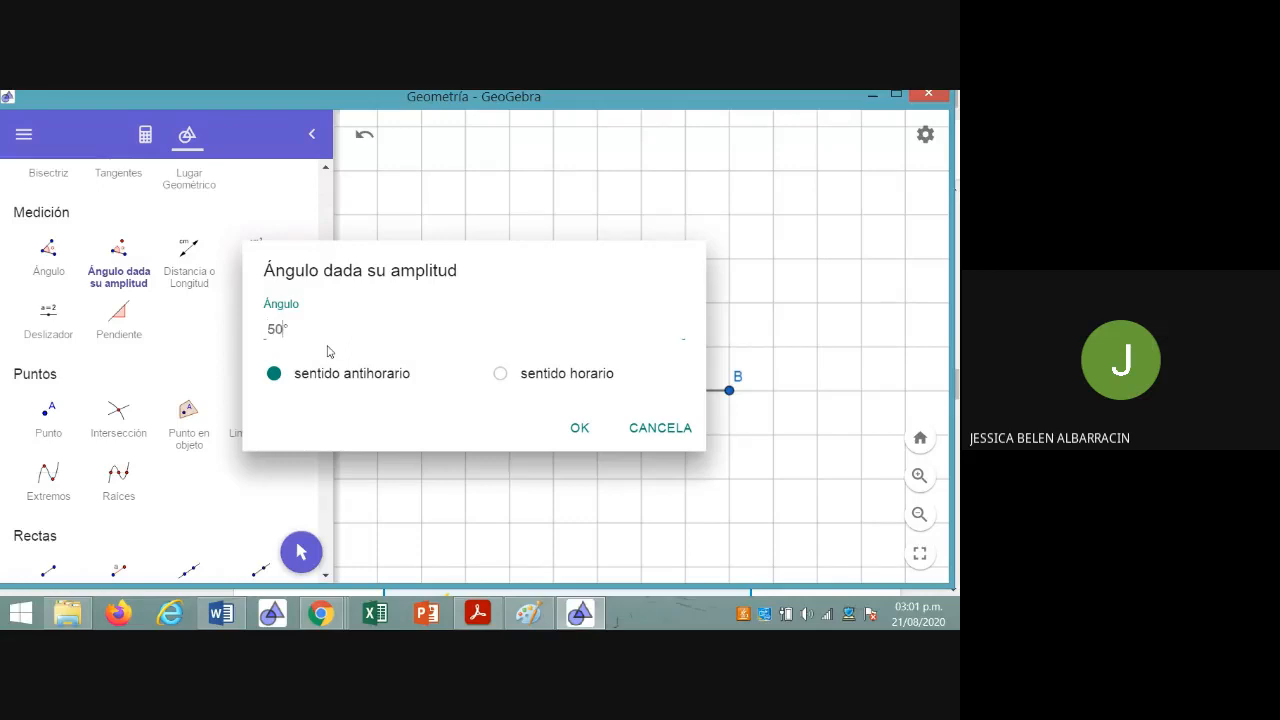
left_click(572, 432)
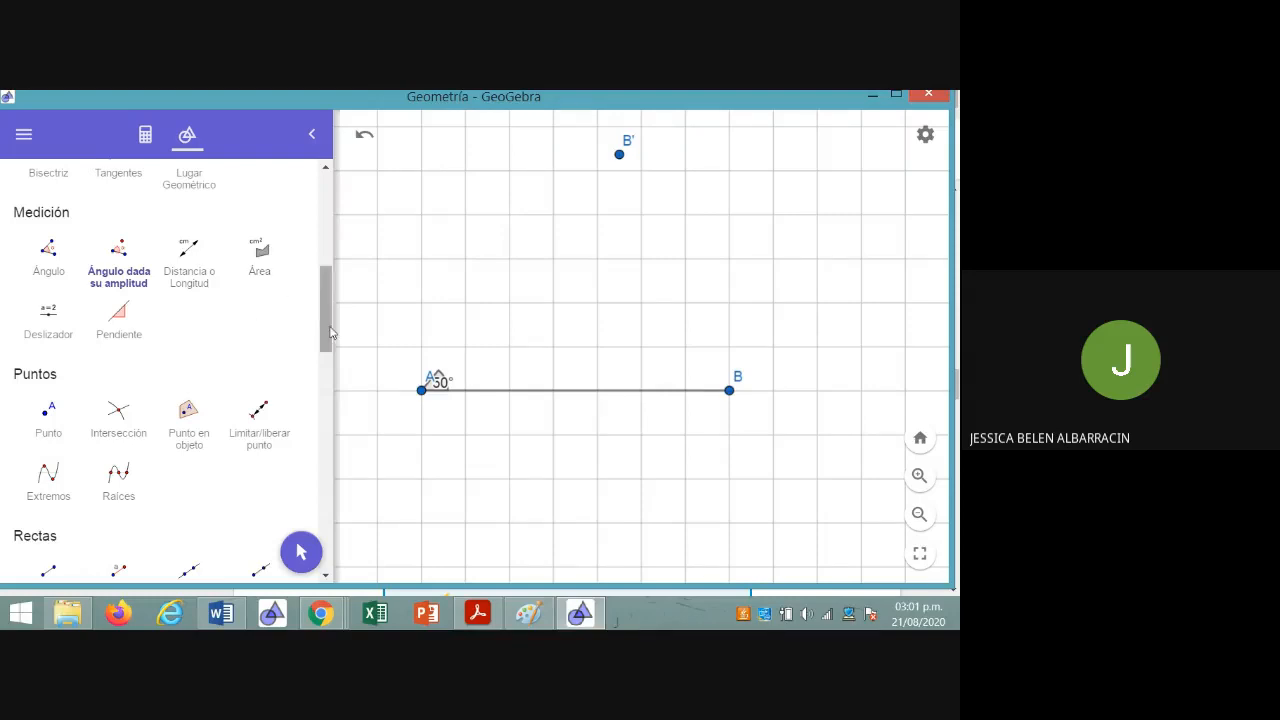
Draw a ray (Semirrecta) from A through the rotated point B' as the second side of the 50° angle
scroll(330, 332, "down", 2)
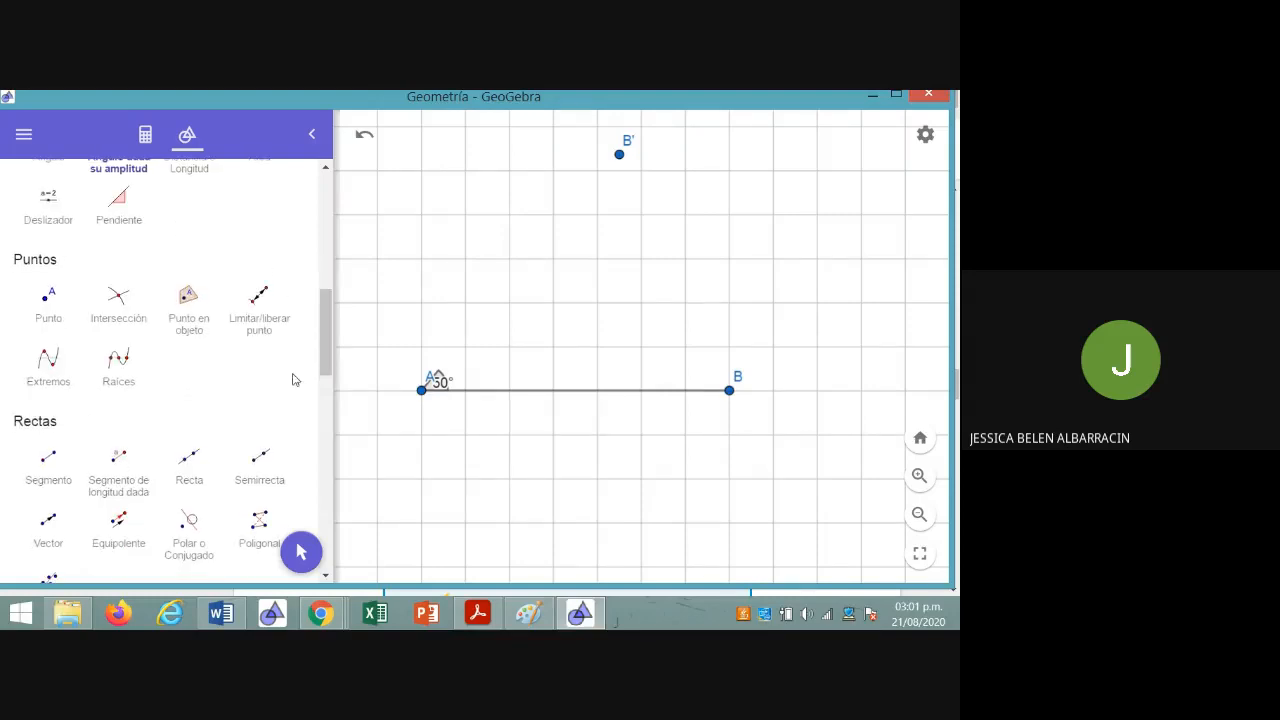
left_click(263, 461)
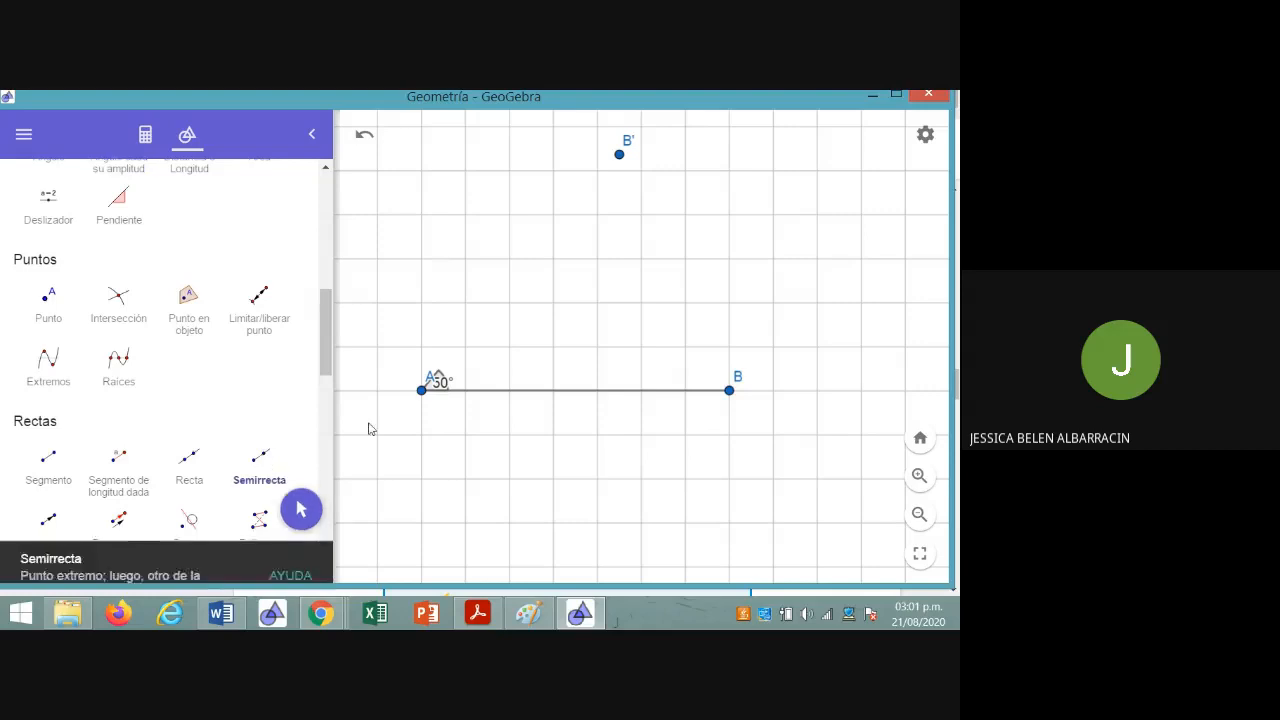
left_click(422, 392)
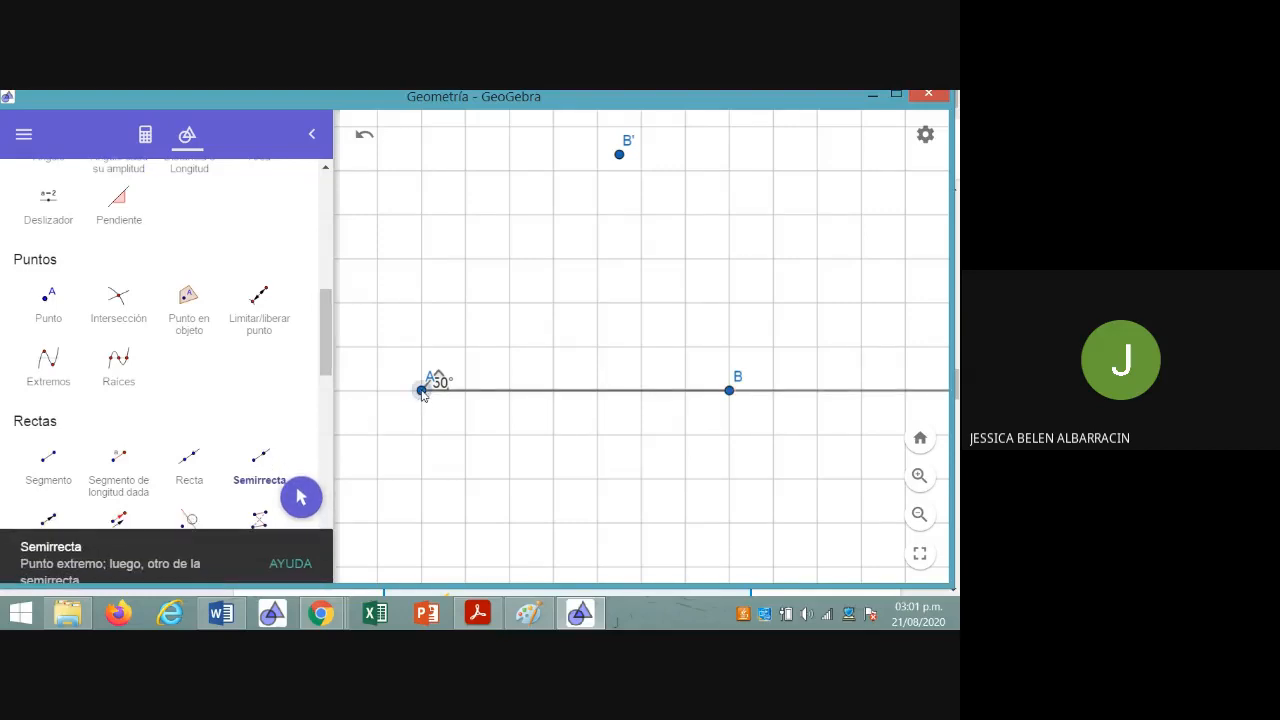
left_click(619, 154)
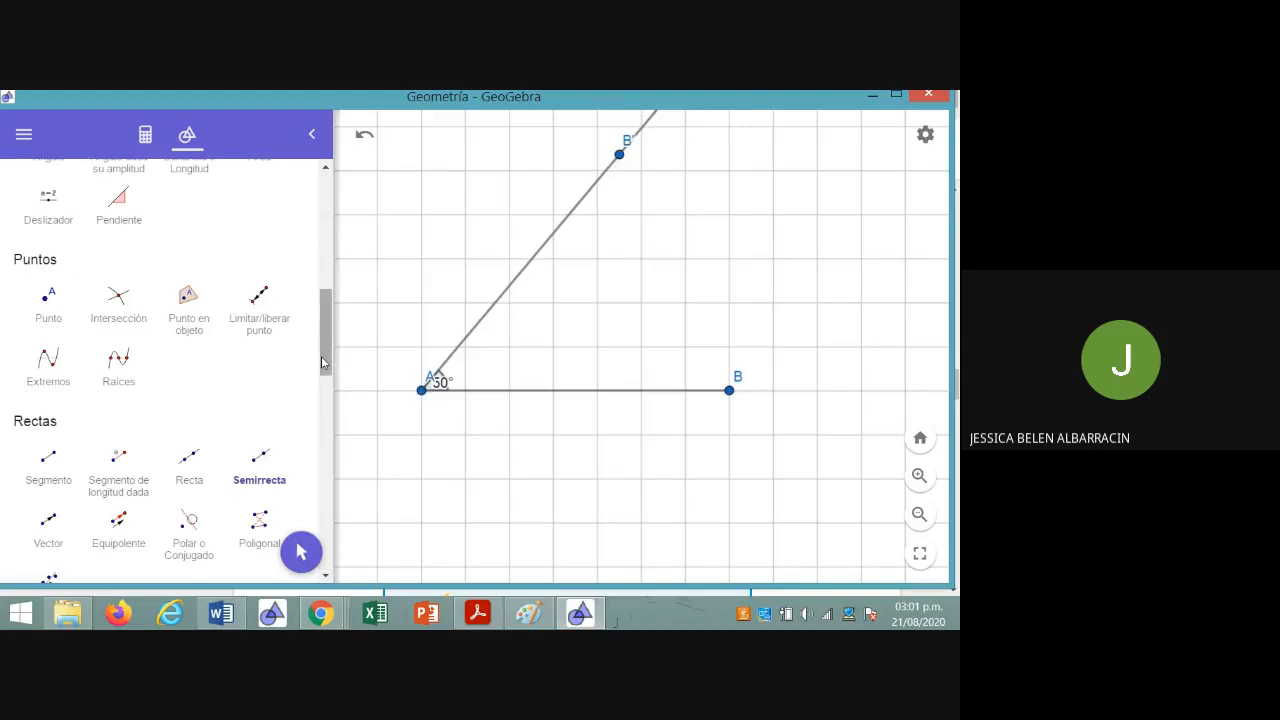
With the Move tool (Mueve), reposition the labels at vertex A so that they clear the 50° angle arc
left_click_drag(321, 356, 321, 240)
left_click(48, 230)
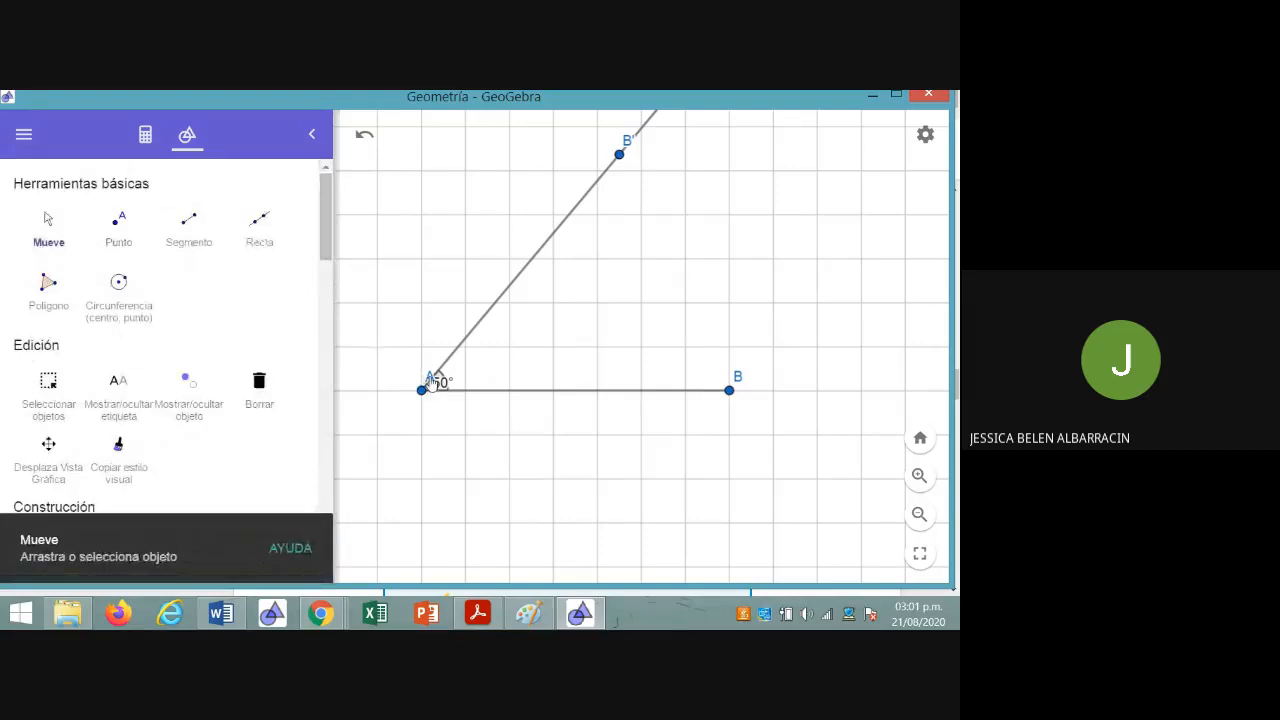
left_click_drag(430, 380, 456, 378)
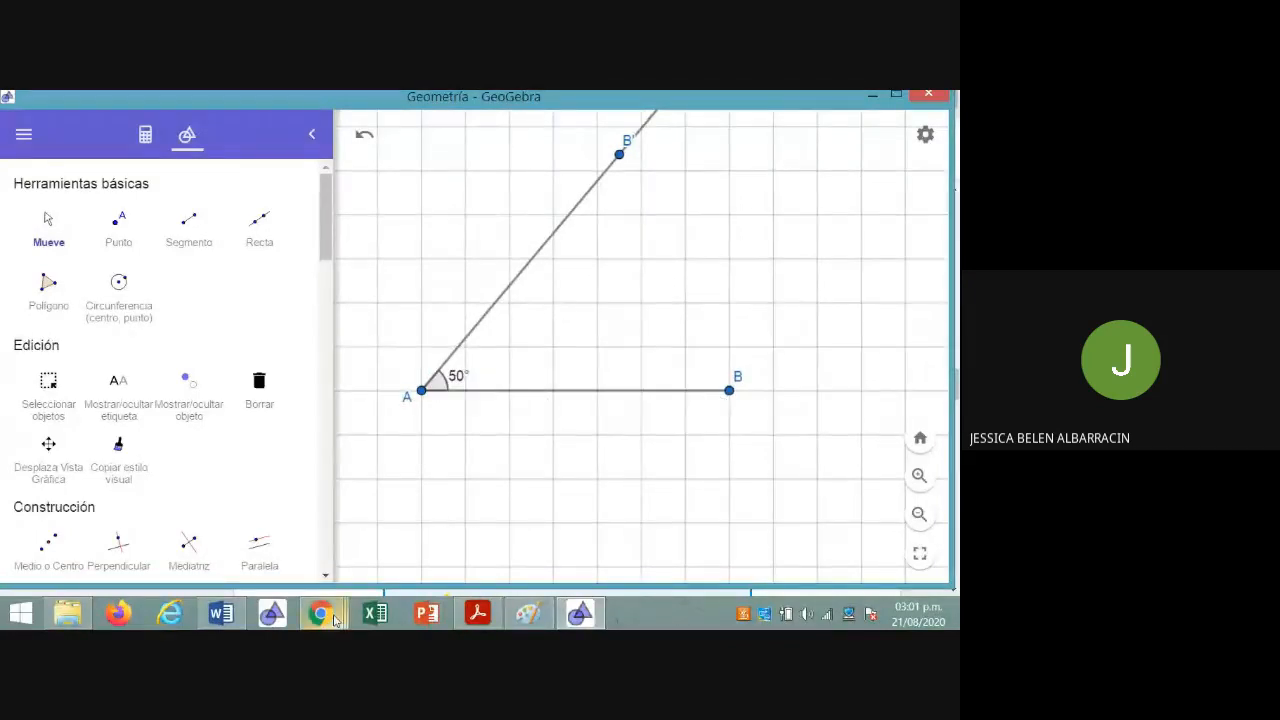
Look up the second angle in the Chrome exercise, and construct in GeoGebra a 70° clockwise angle with vertex B from point A
mouse_move(335, 617)
left_click(405, 468)
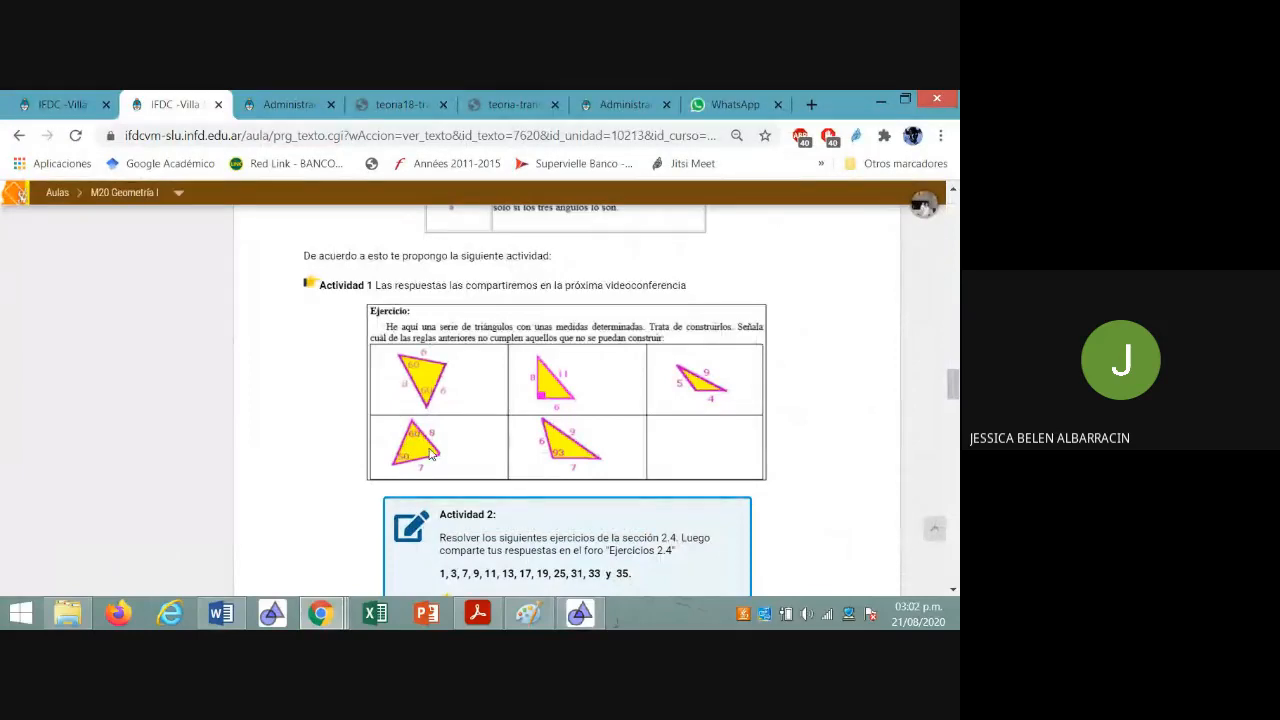
left_click(598, 620)
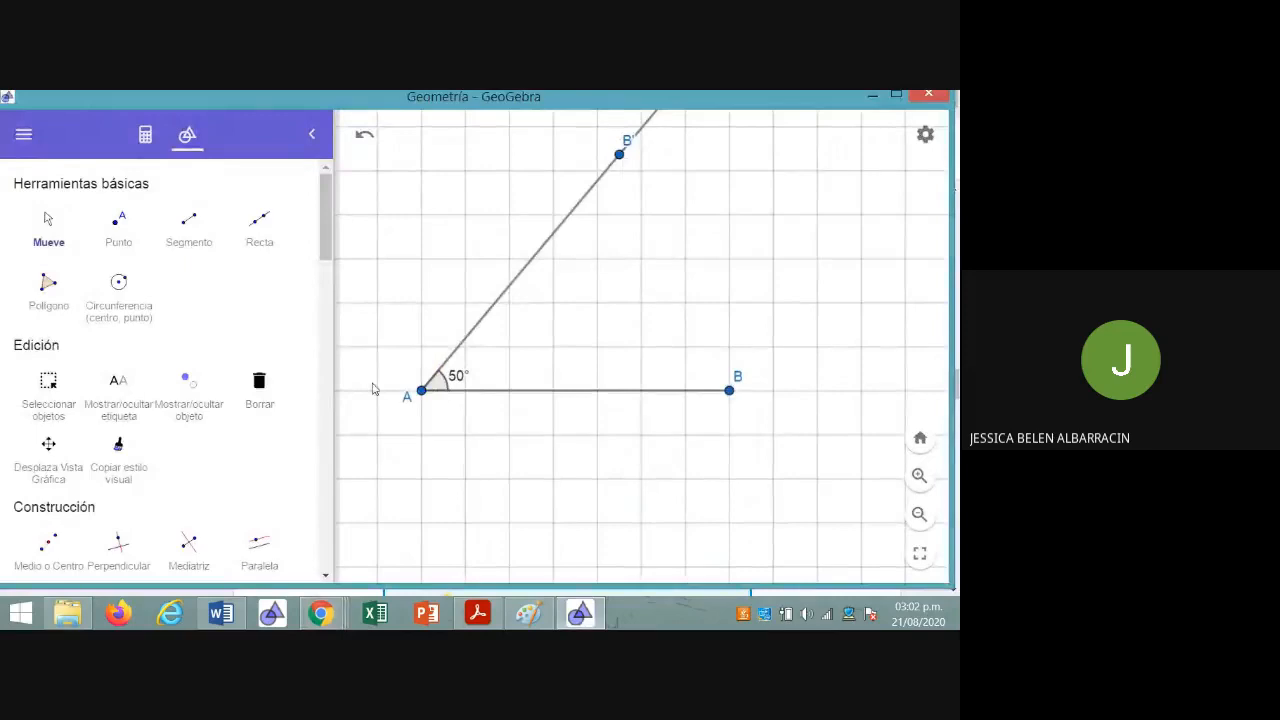
scroll(200, 400, "down", 5)
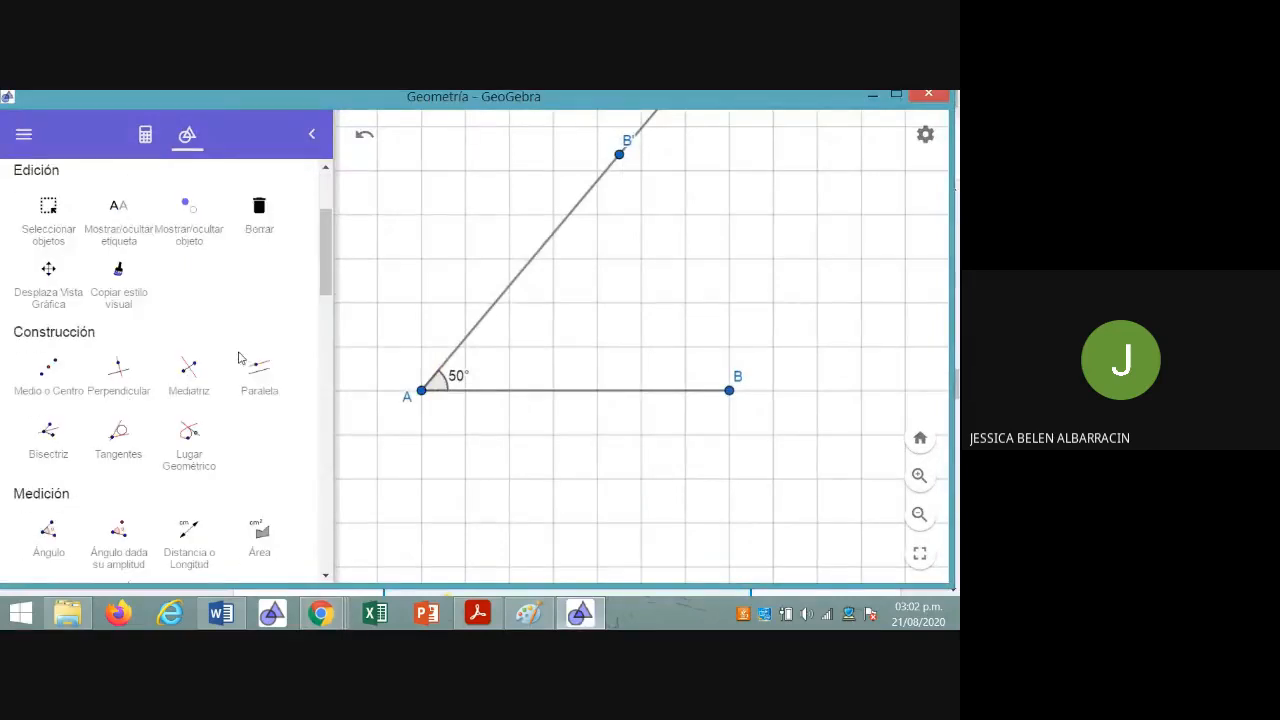
left_click(125, 460)
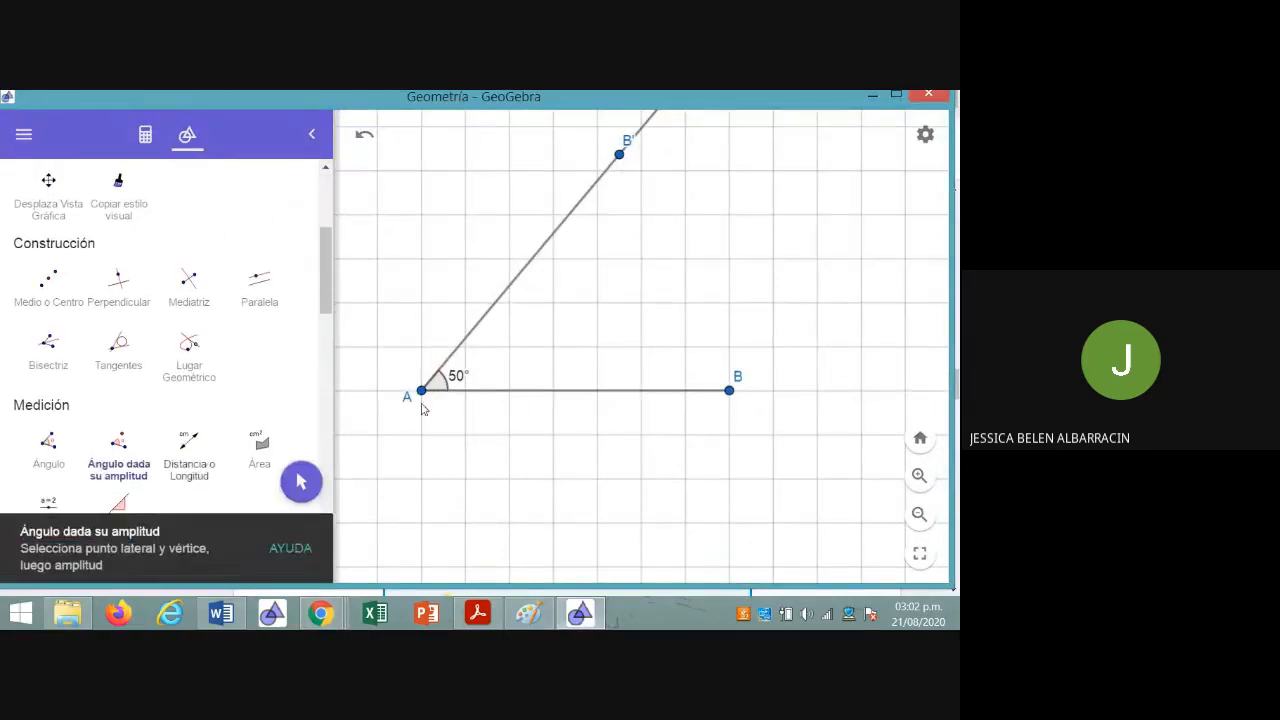
left_click(422, 392)
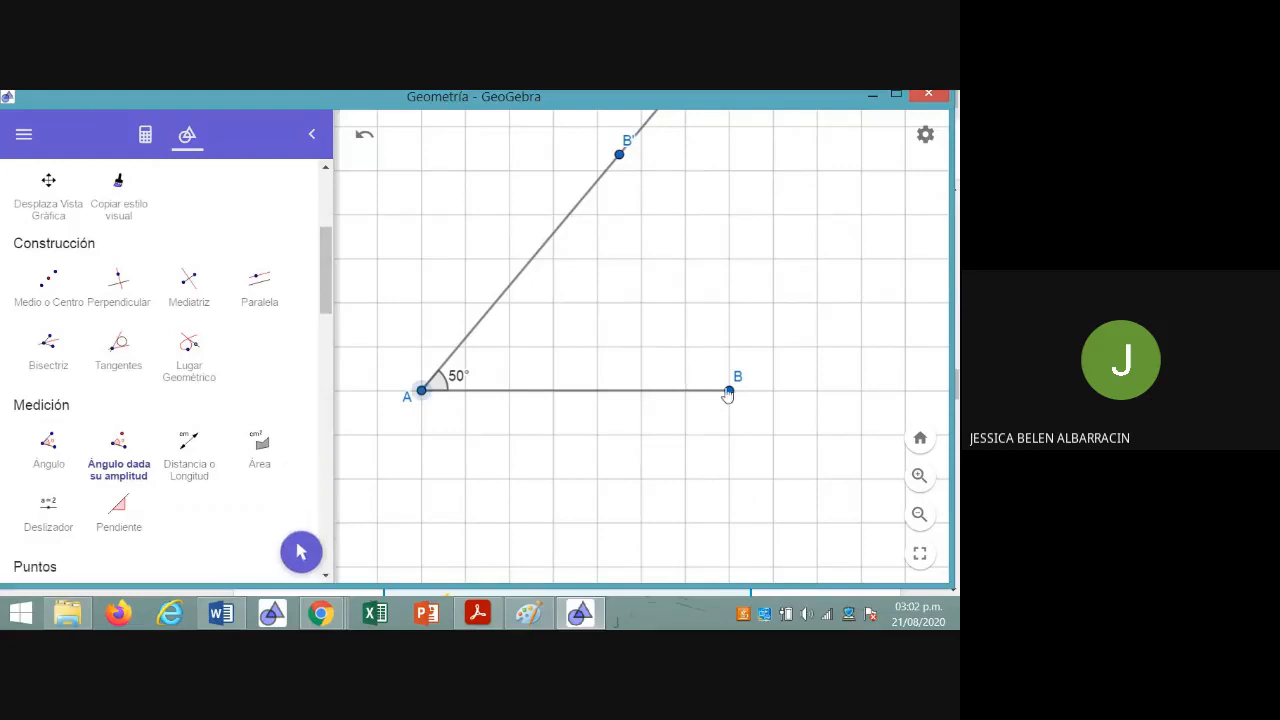
left_click(729, 391)
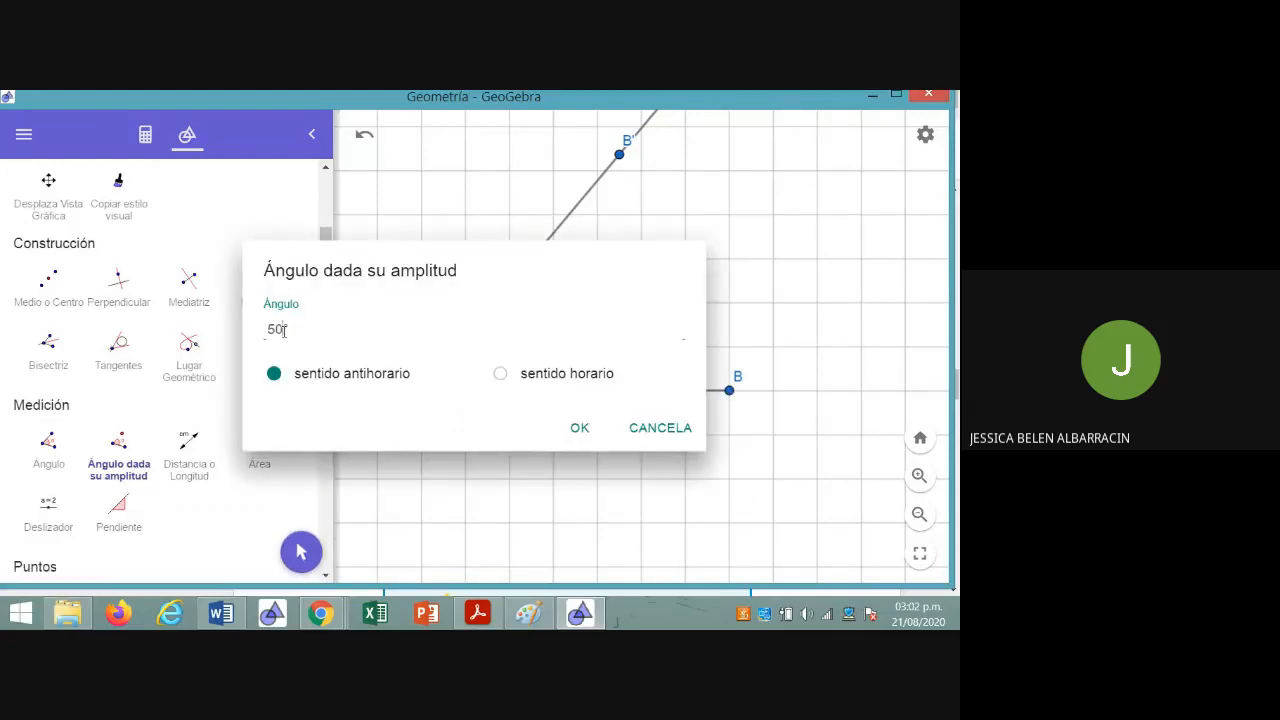
key("BackSpace")
key("BackSpace")
type("70")
left_click(498, 378)
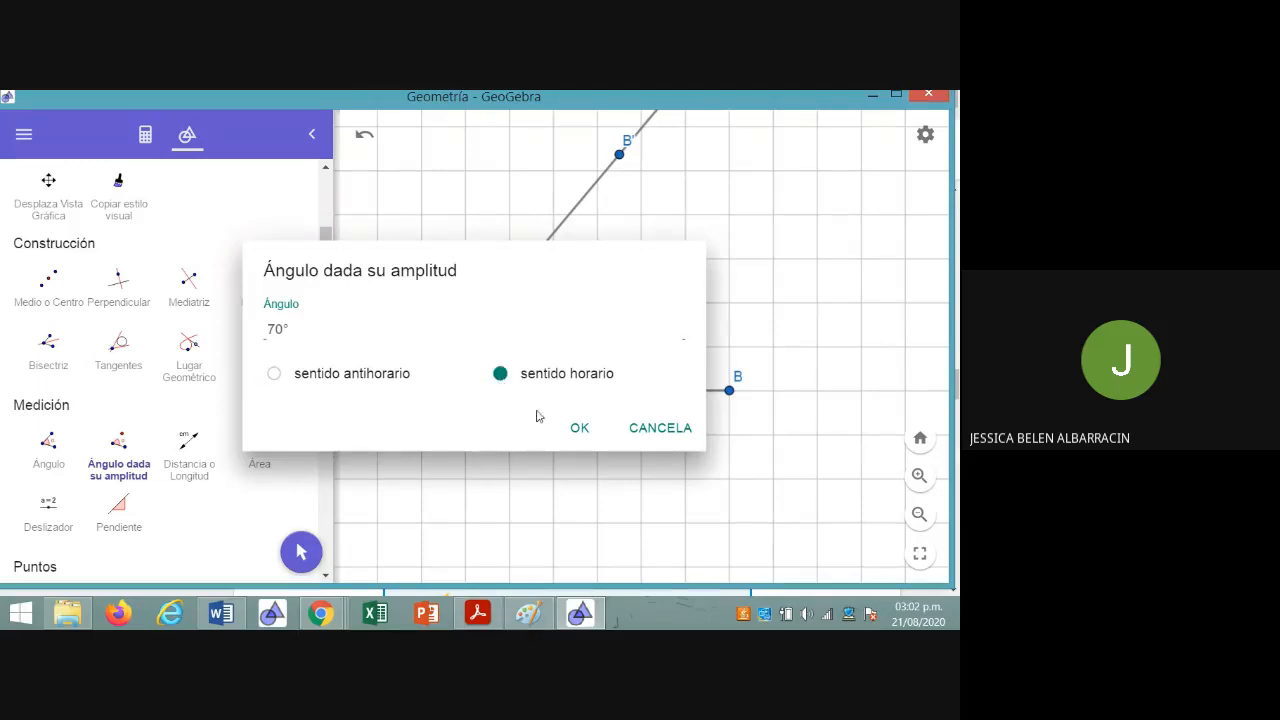
left_click(575, 429)
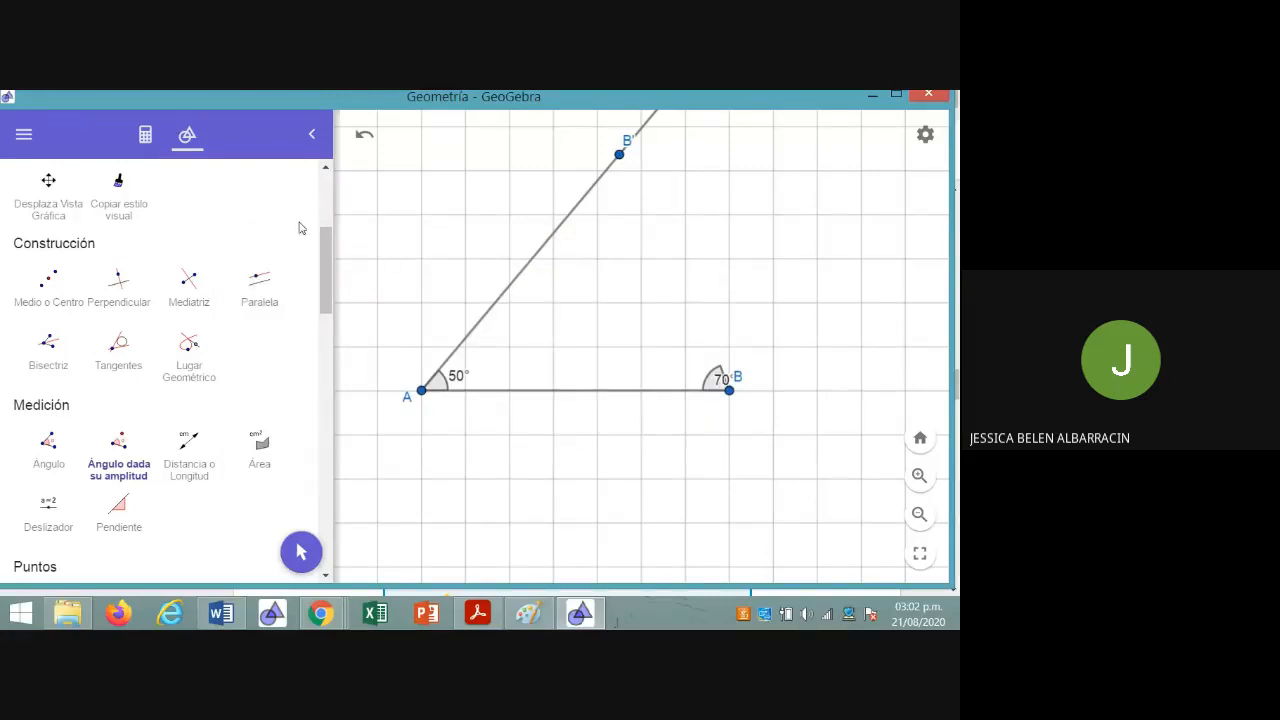
With the Move tool (Mueve), bring the rotated point A' into view and place the 70° label outside its angle arc
left_click_drag(325, 268, 320, 205)
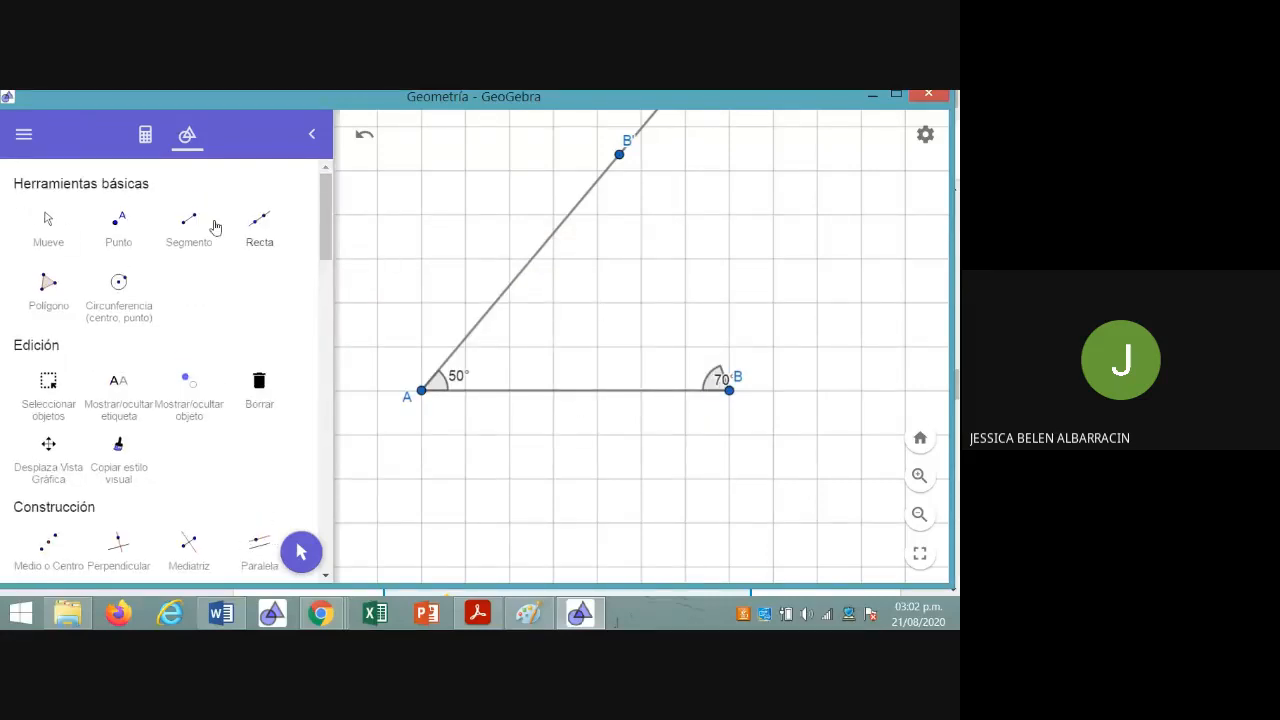
left_click(42, 232)
left_click_drag(449, 191, 431, 306)
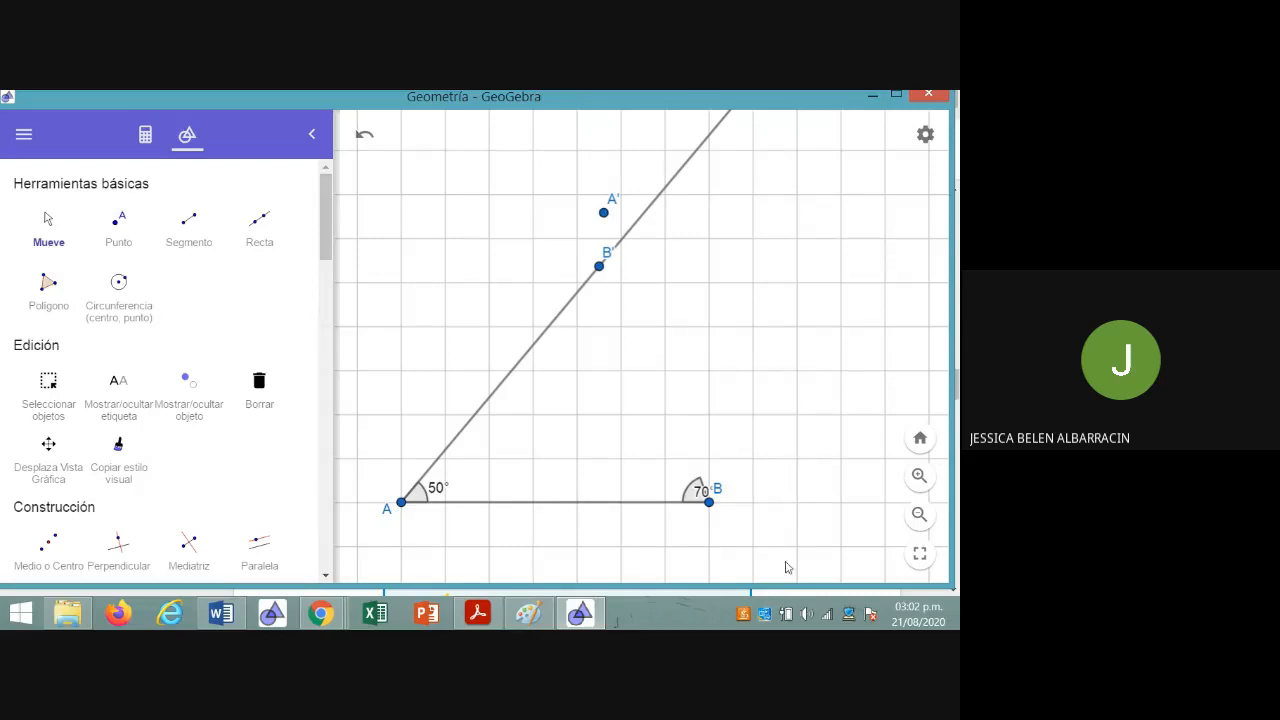
left_click_drag(697, 489, 658, 495)
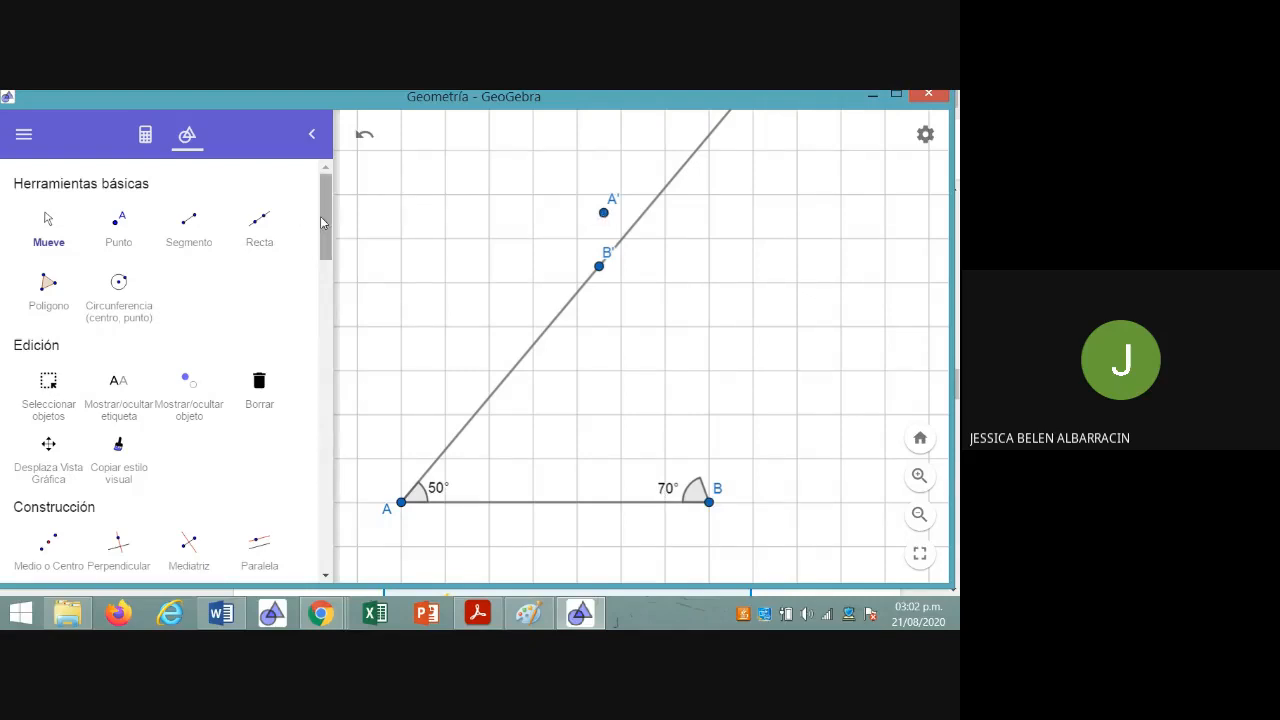
Draw a ray (Semirrecta) from B through A', and another ray from B' through a new point C close to it
left_click_drag(325, 228, 311, 337)
left_click(267, 482)
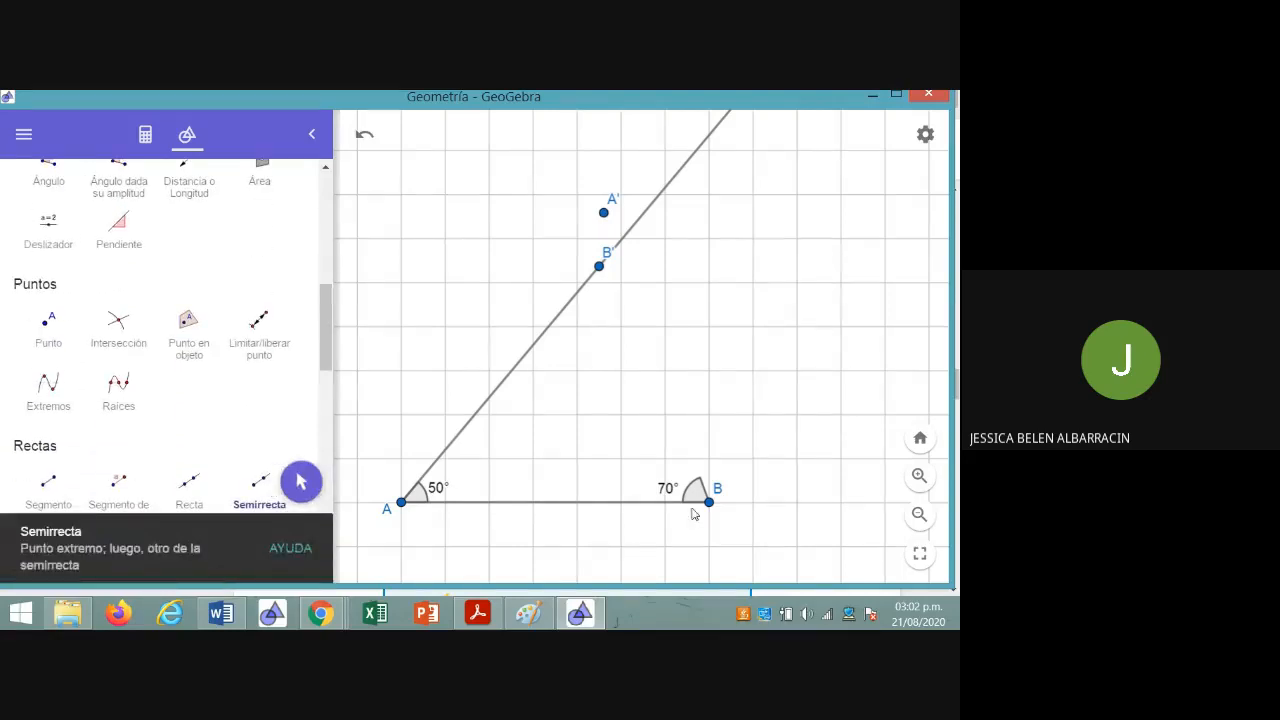
left_click(708, 503)
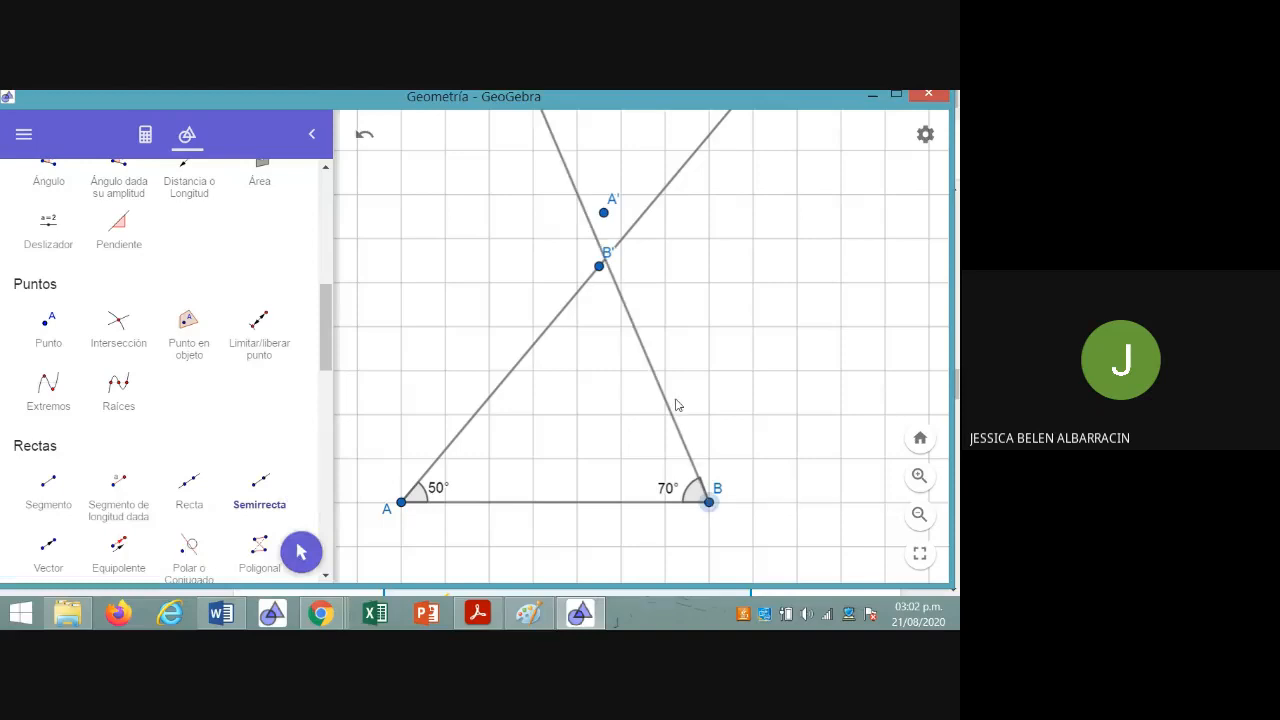
left_click(603, 214)
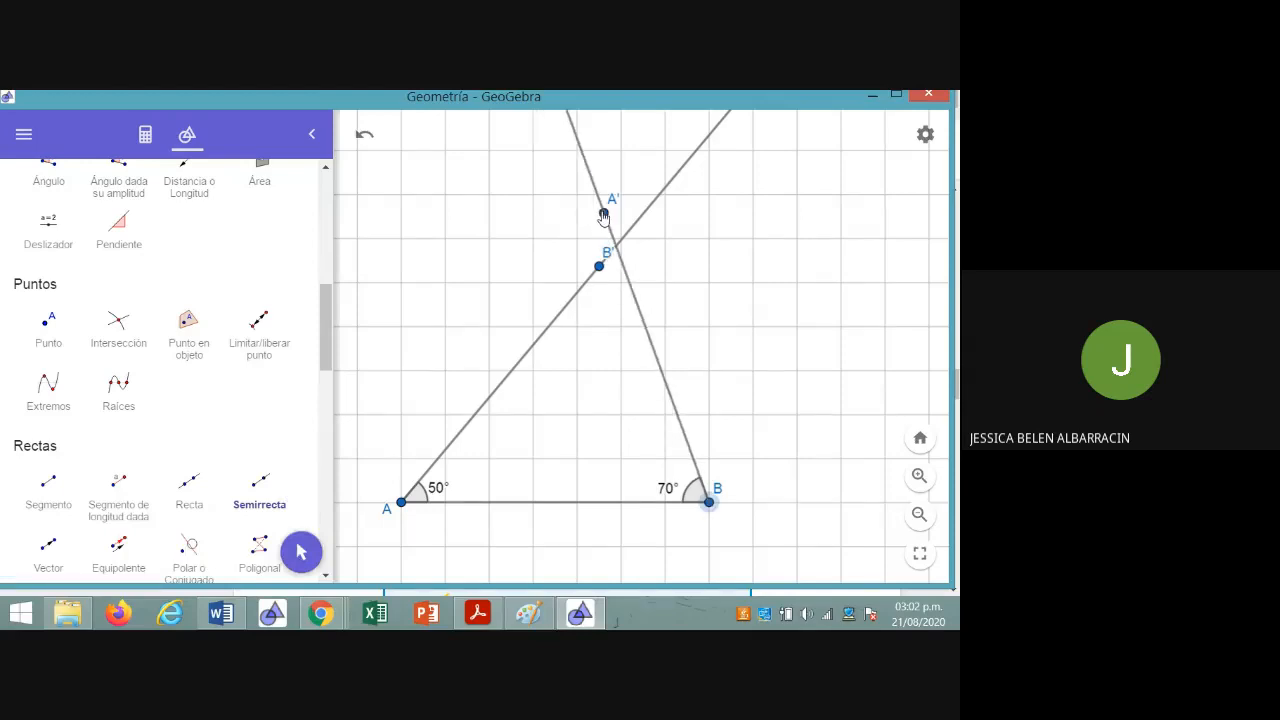
left_click(598, 266)
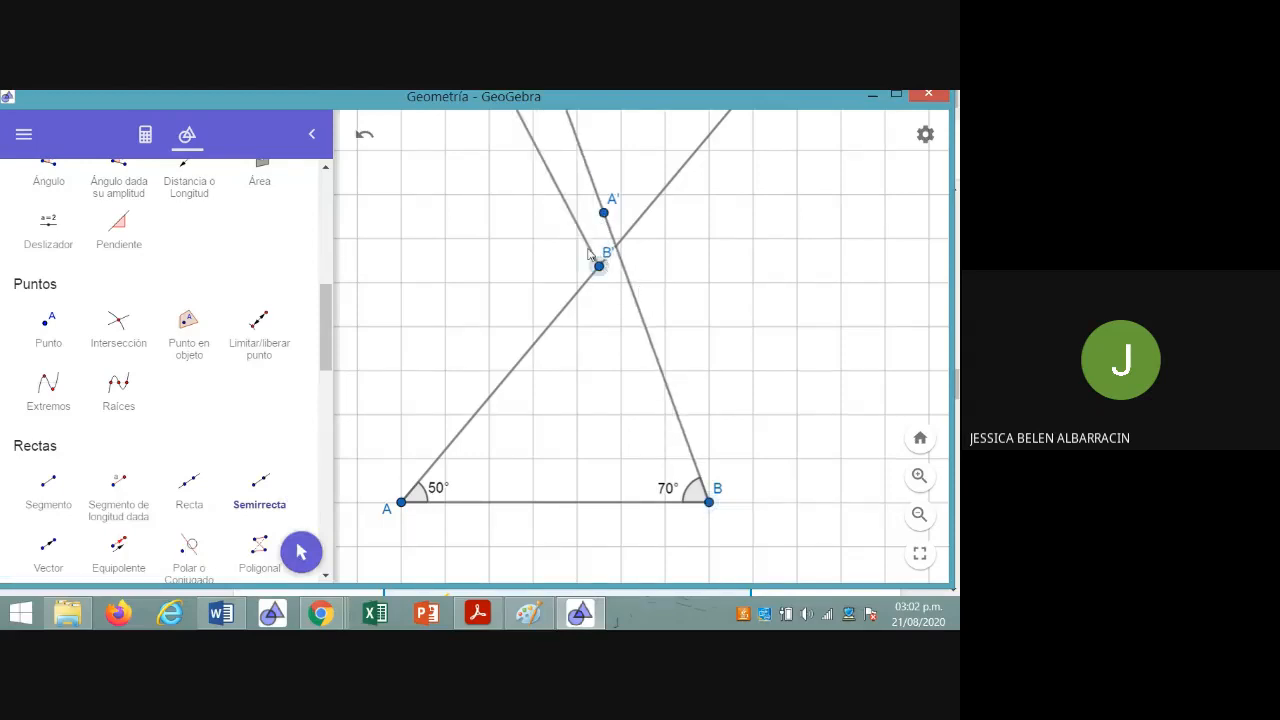
left_click(587, 249)
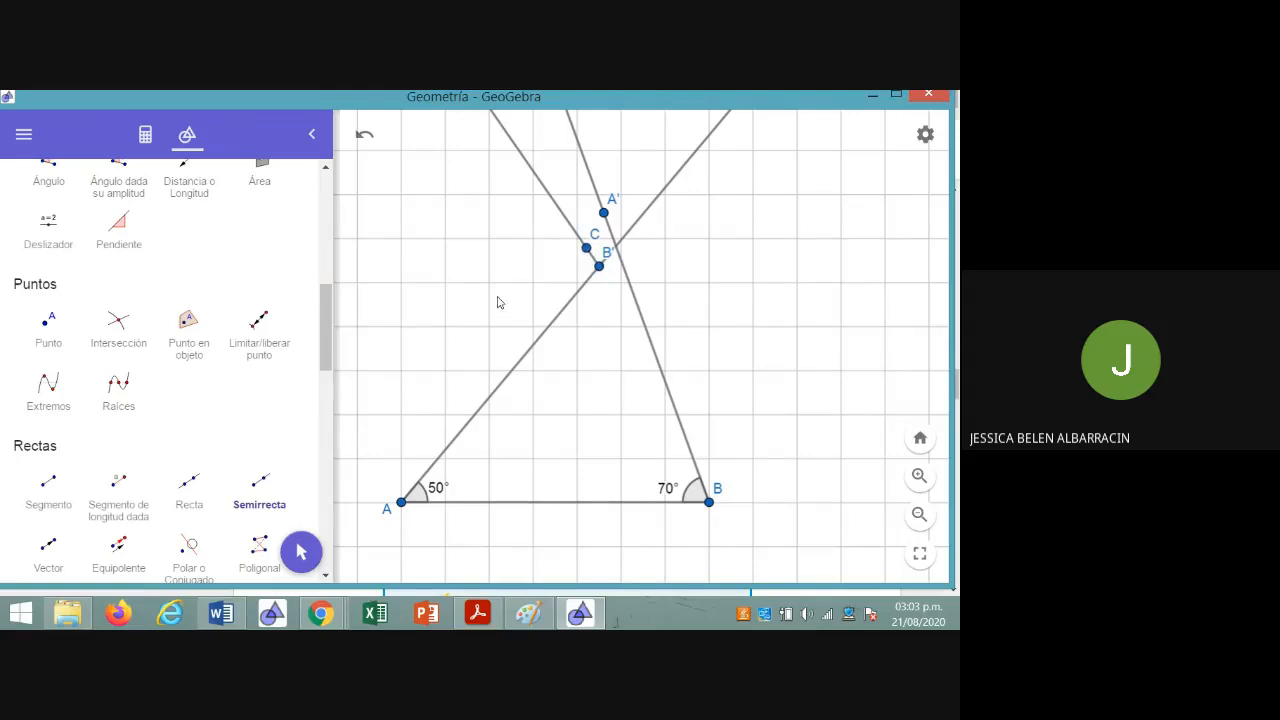
Delete the stray ray (Semirrecta) from B' through C, and delete point C as well
left_click(144, 136)
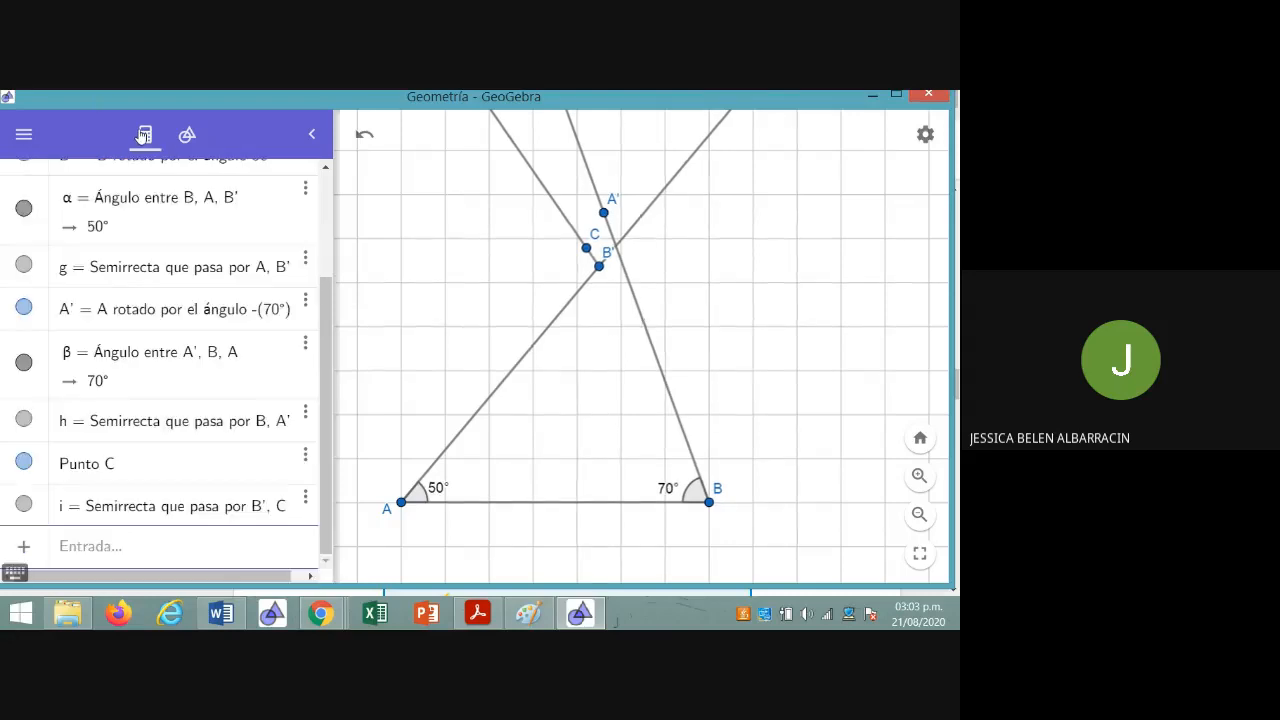
left_click(25, 505)
left_click(25, 505)
left_click(304, 499)
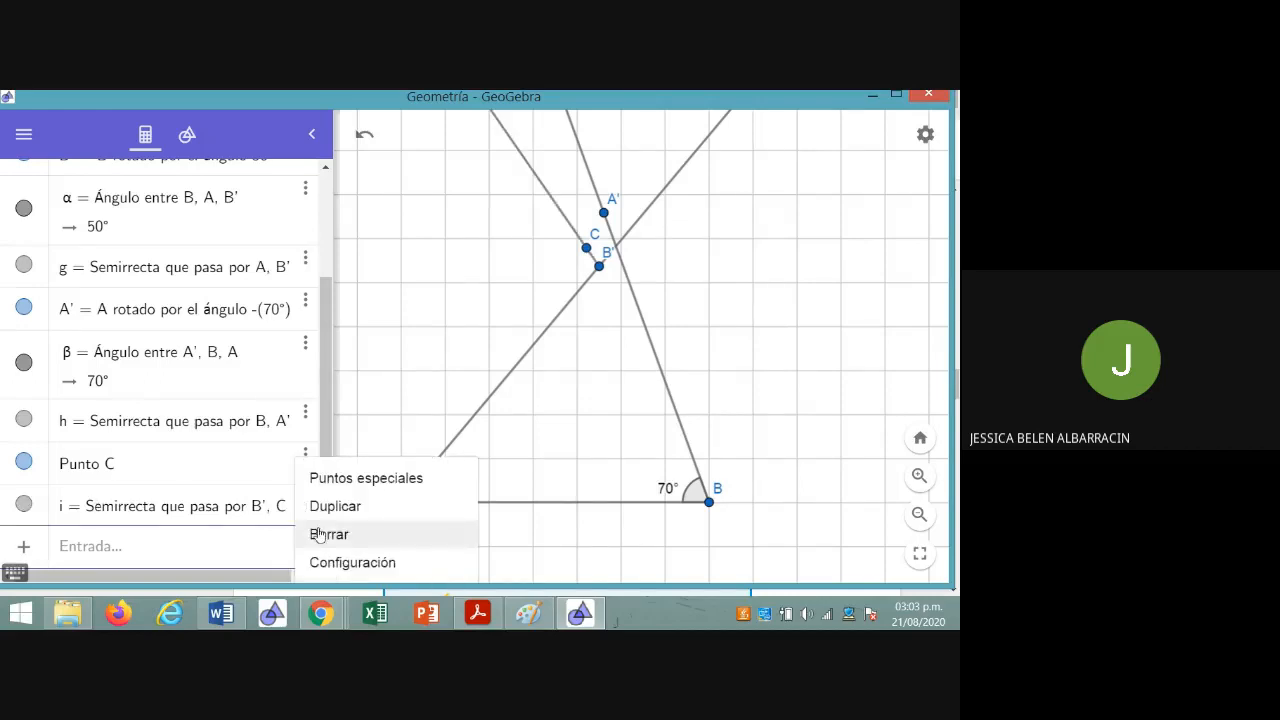
left_click(318, 536)
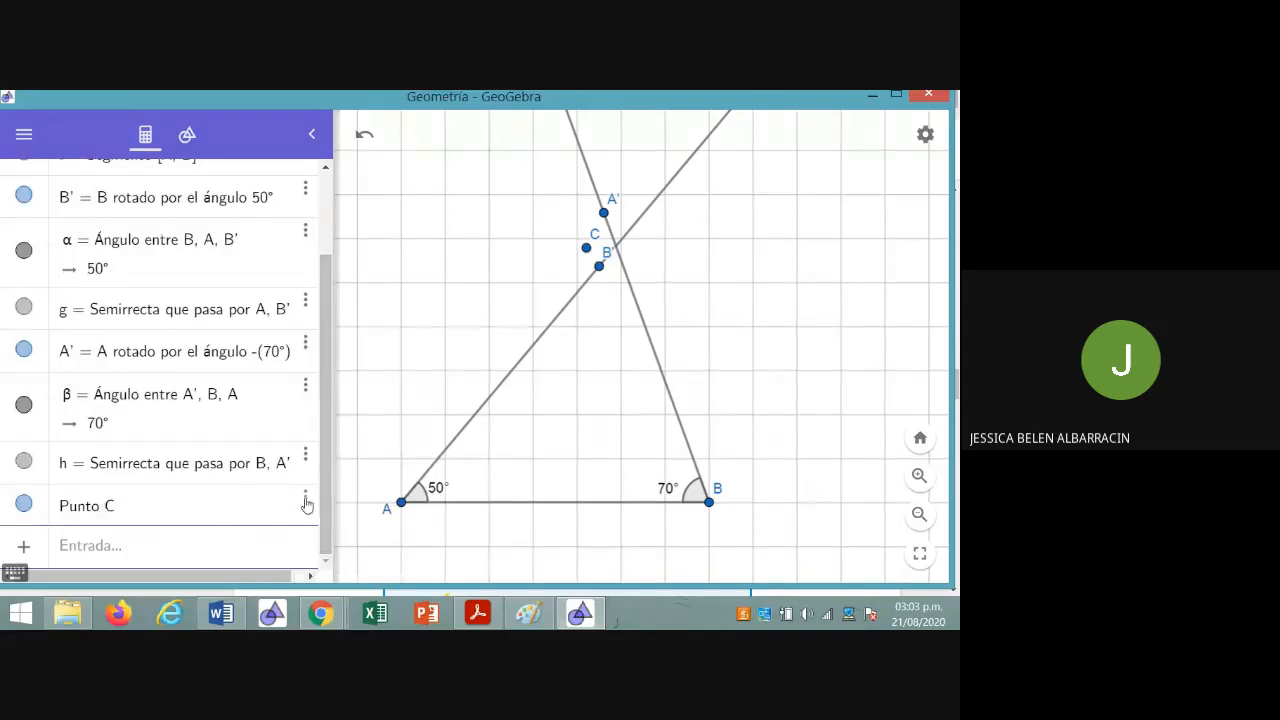
left_click(305, 497)
left_click(318, 531)
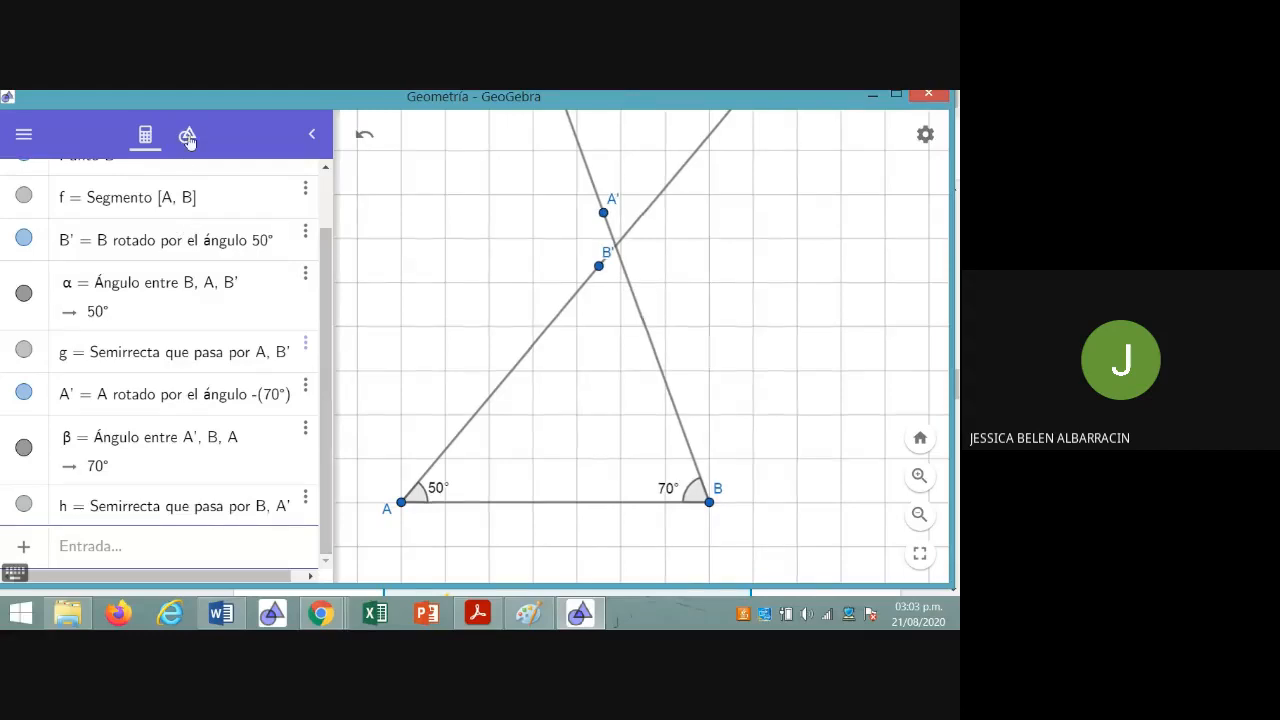
Mark the intersection point (Intersección) of the ray from A through B' and the ray from B through A'
left_click(187, 134)
left_click_drag(328, 320, 330, 342)
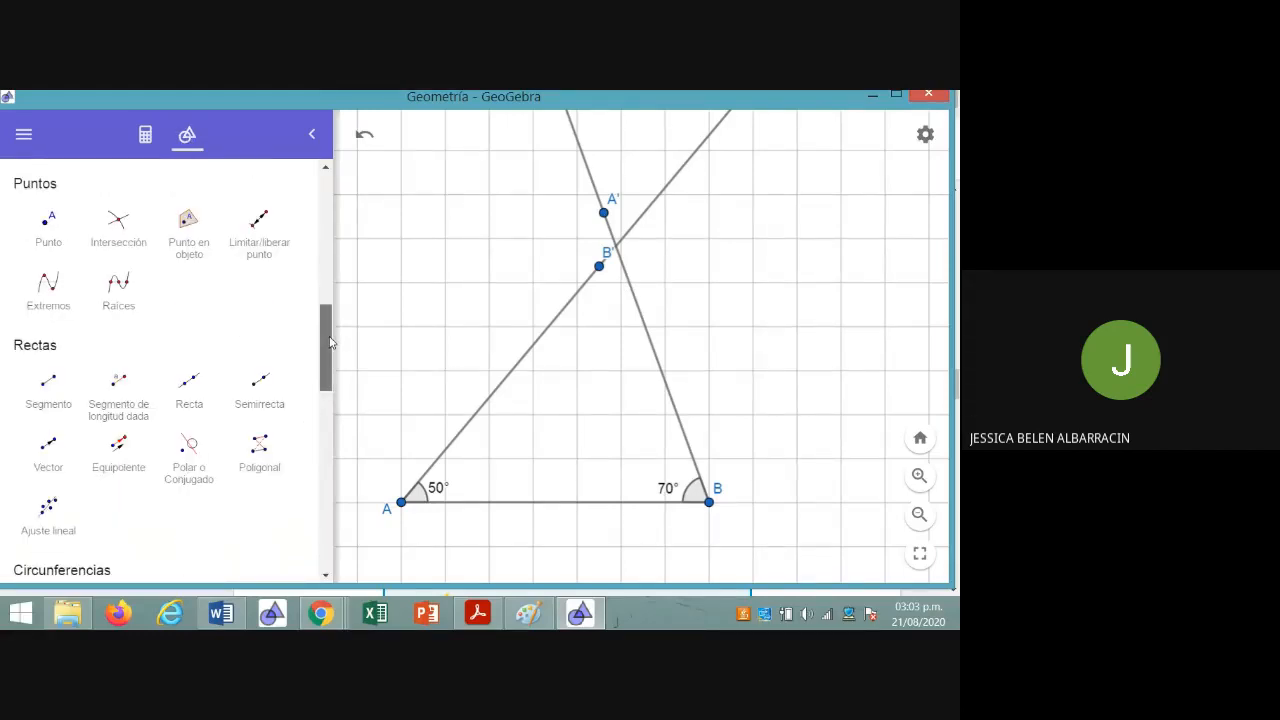
left_click_drag(330, 342, 329, 477)
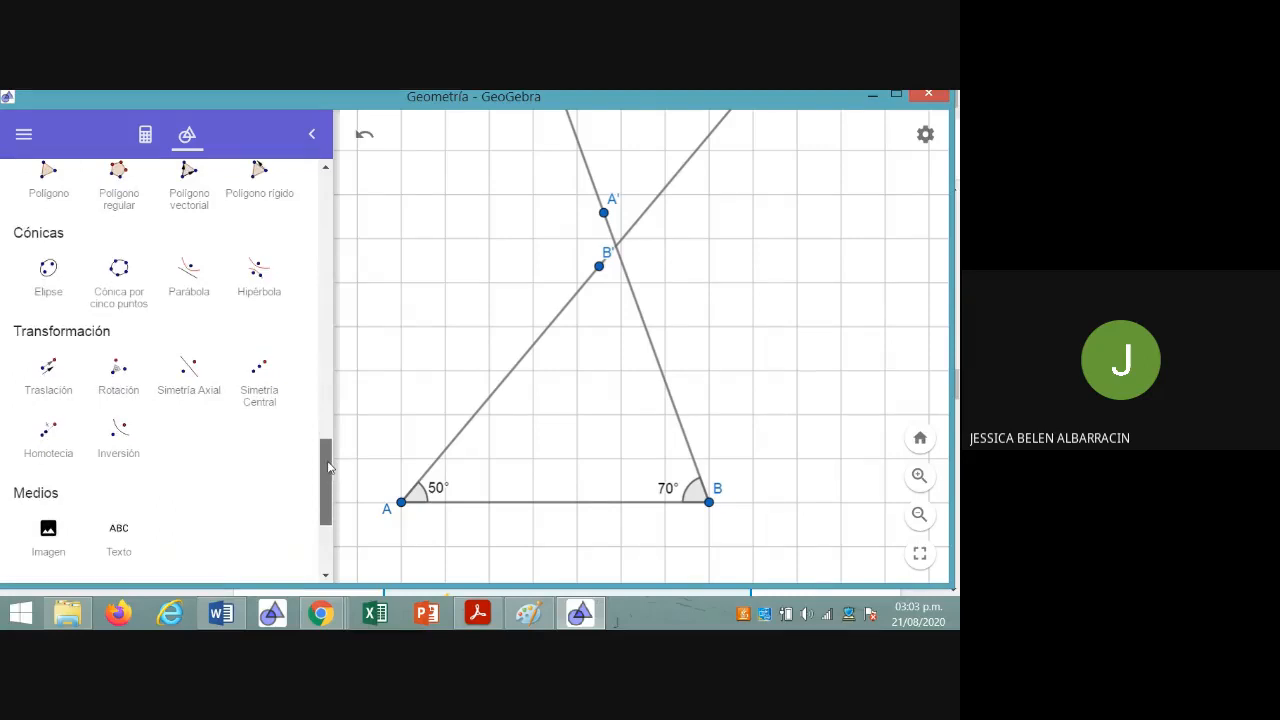
left_click_drag(328, 467, 324, 319)
left_click(120, 312)
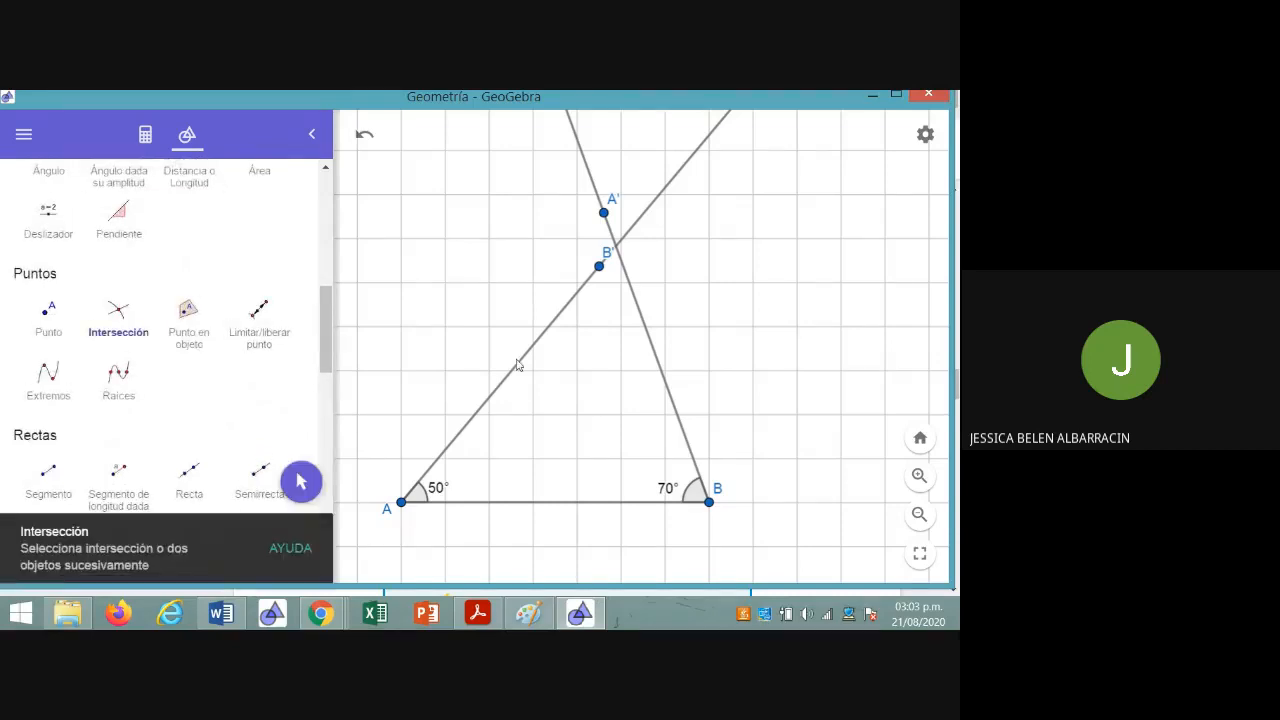
left_click(659, 368)
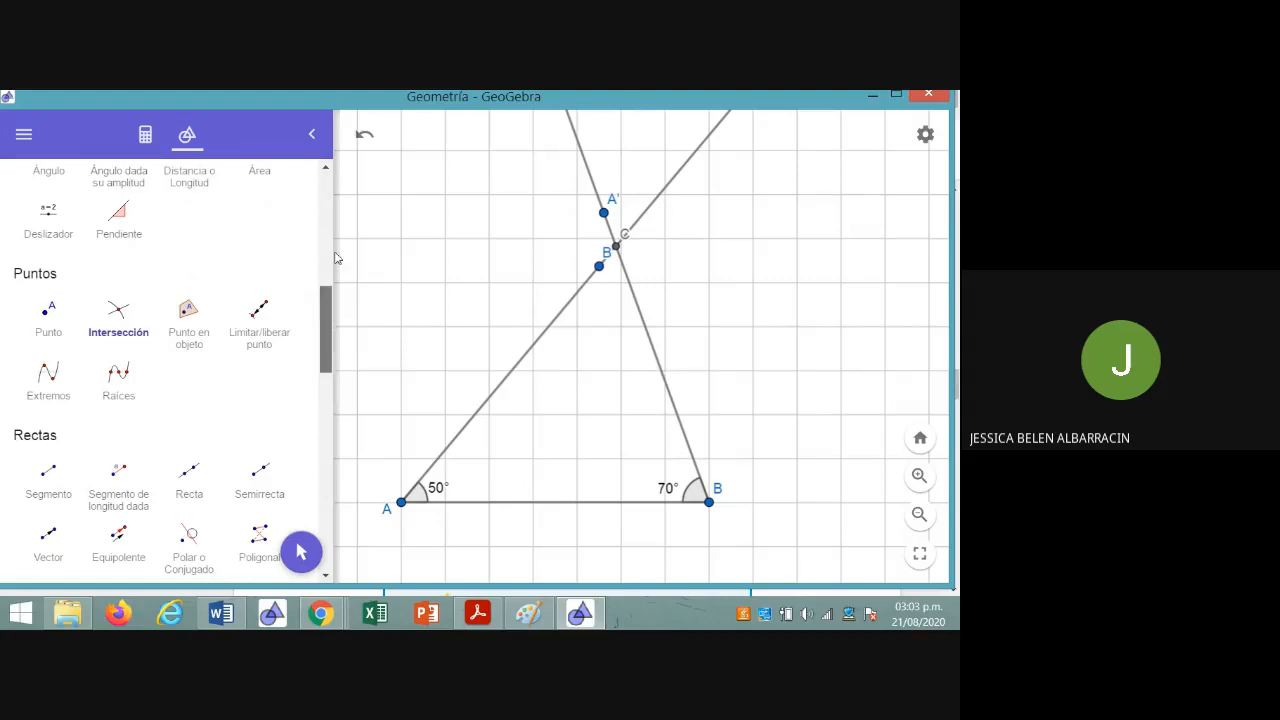
With the Move tool (Mueve), reposition the labels of B', A' and C so that they stand apart around the intersection
scroll(200, 236, "up", 6)
left_click(48, 222)
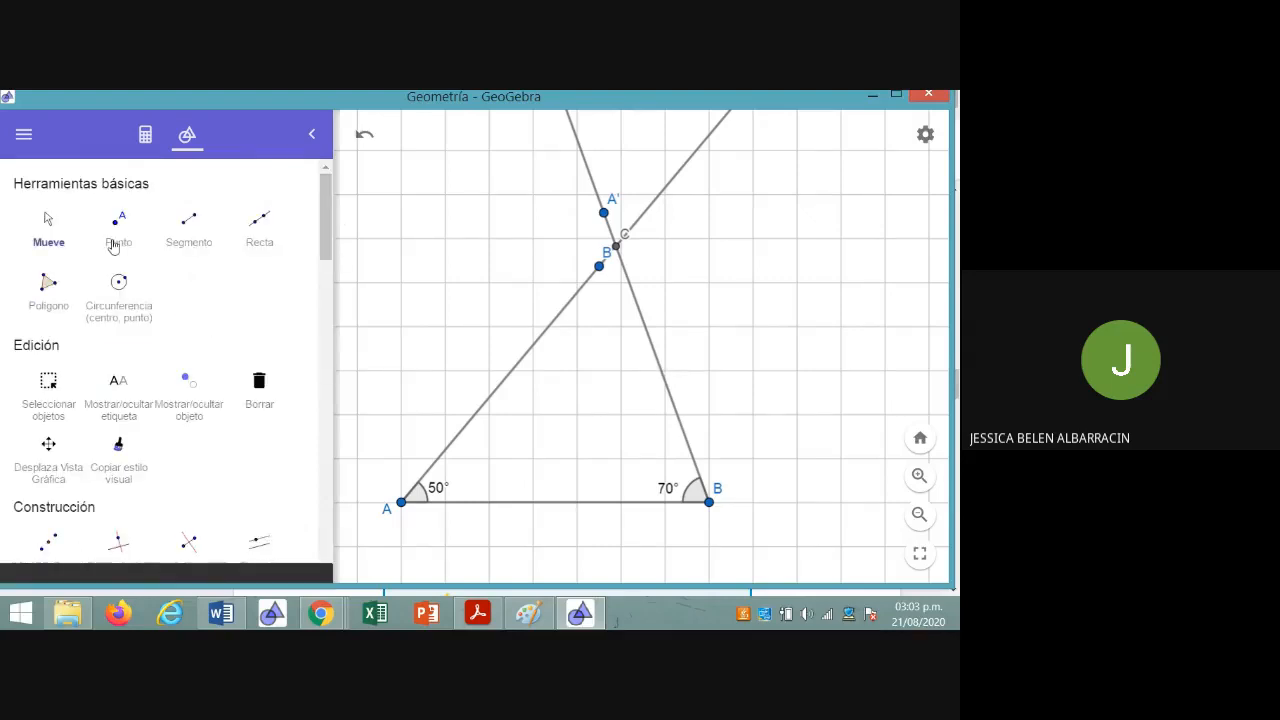
left_click(598, 268)
left_click_drag(584, 256, 548, 266)
left_click(604, 212)
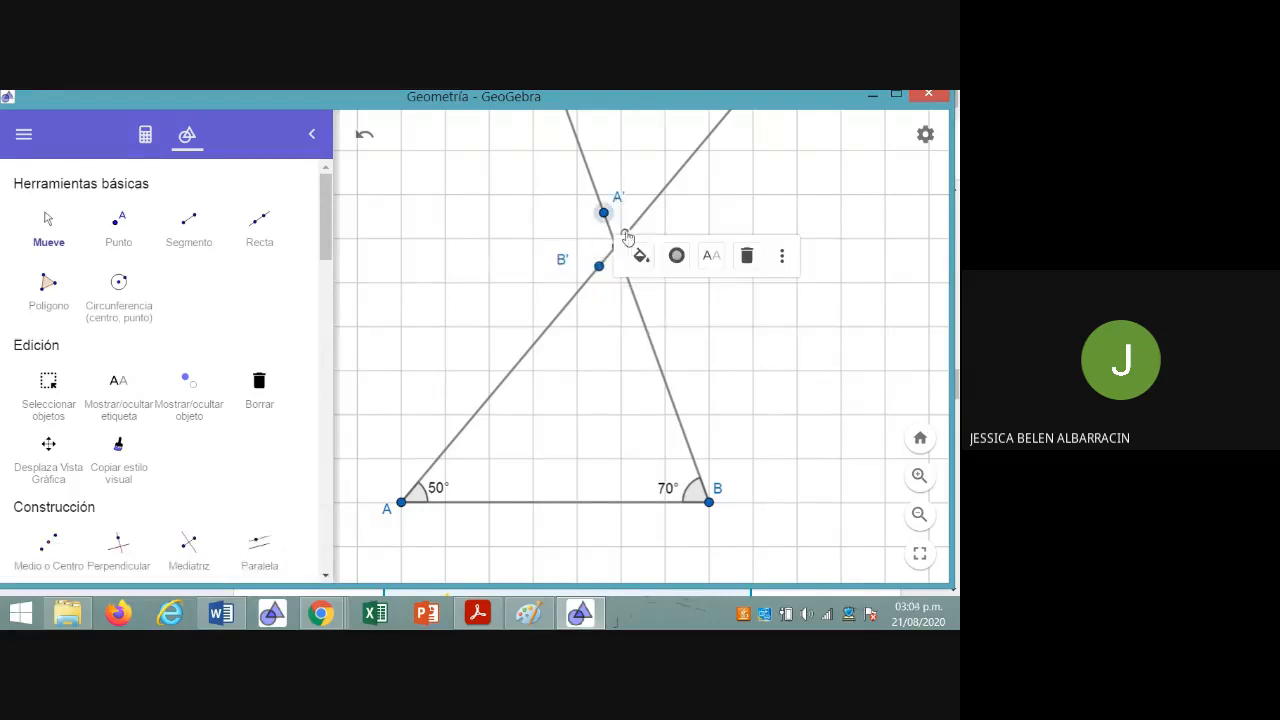
left_click(627, 237)
left_click(627, 237)
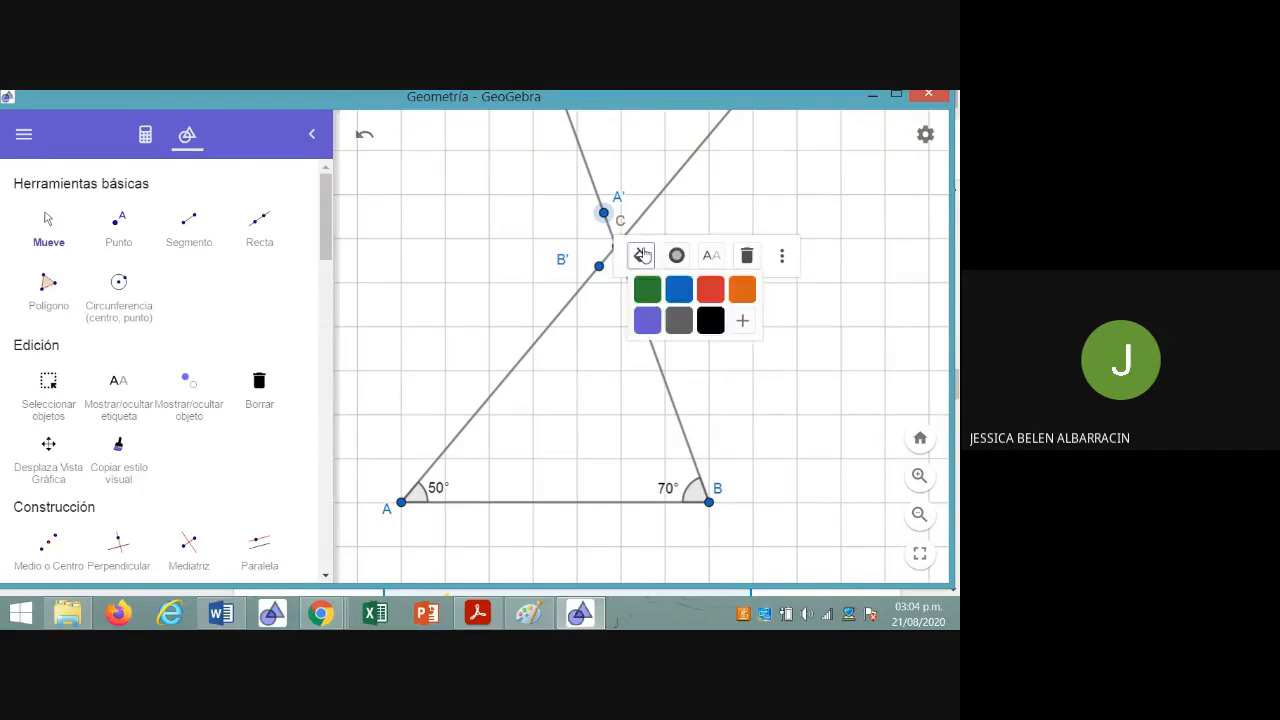
left_click(690, 216)
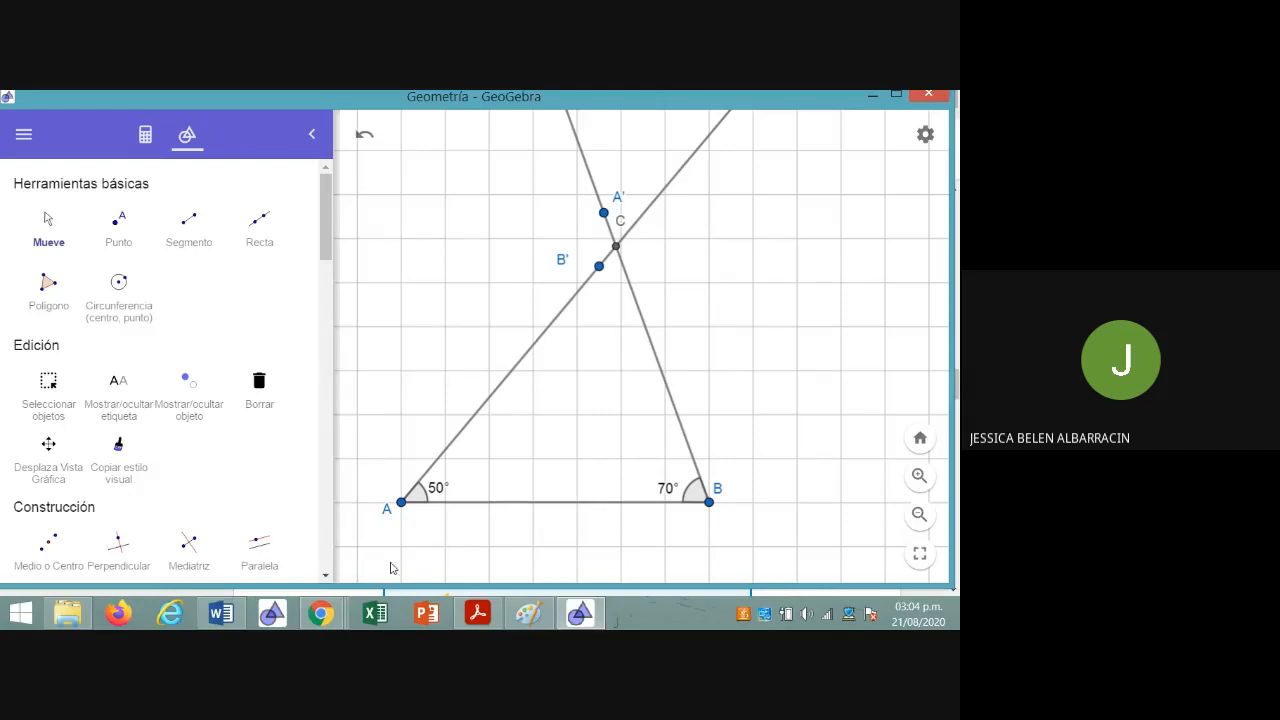
Check the triangle's data in the Chrome exercise, and measure in GeoGebra the angle ACB with the Angle tool (Ángulo)
left_click(317, 620)
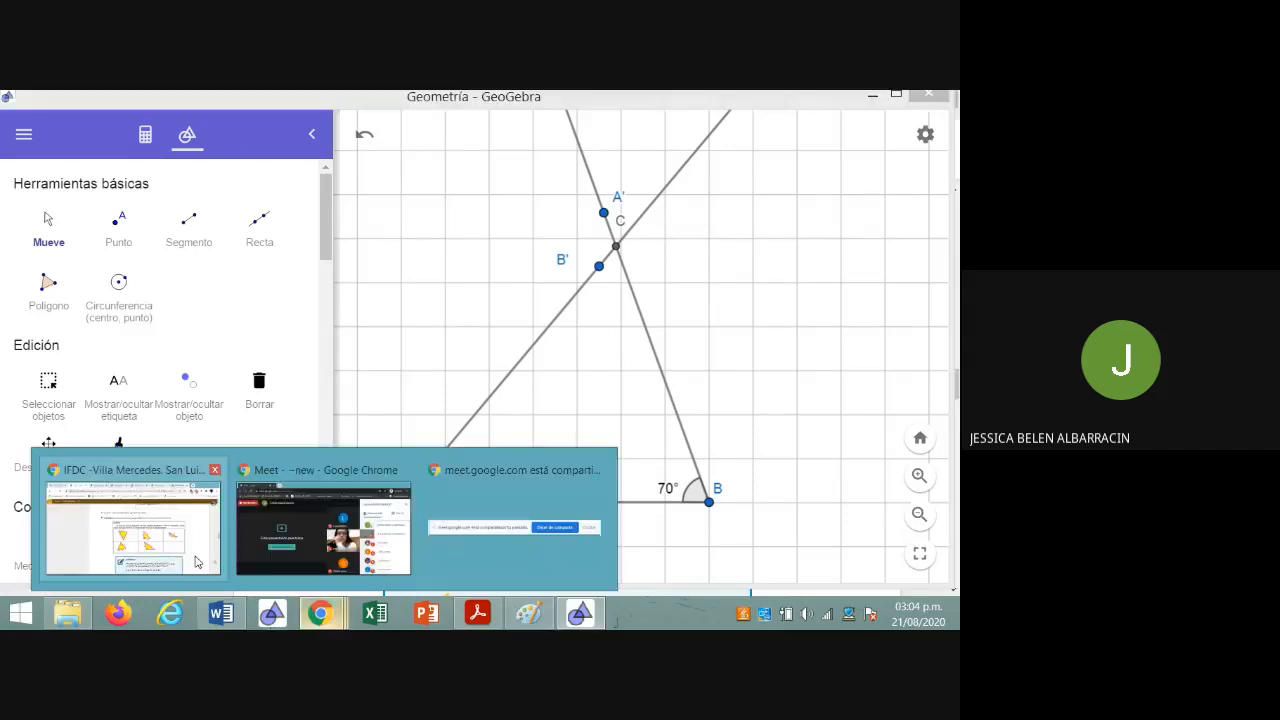
left_click(197, 562)
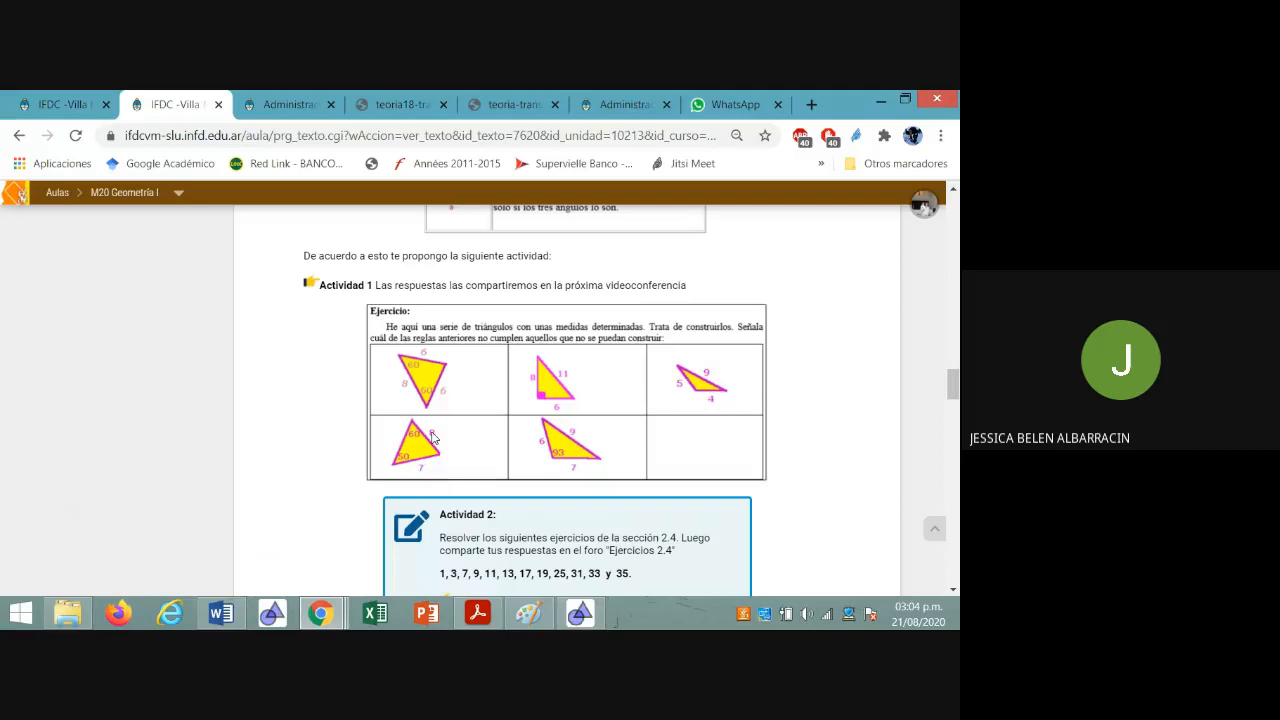
left_click(579, 618)
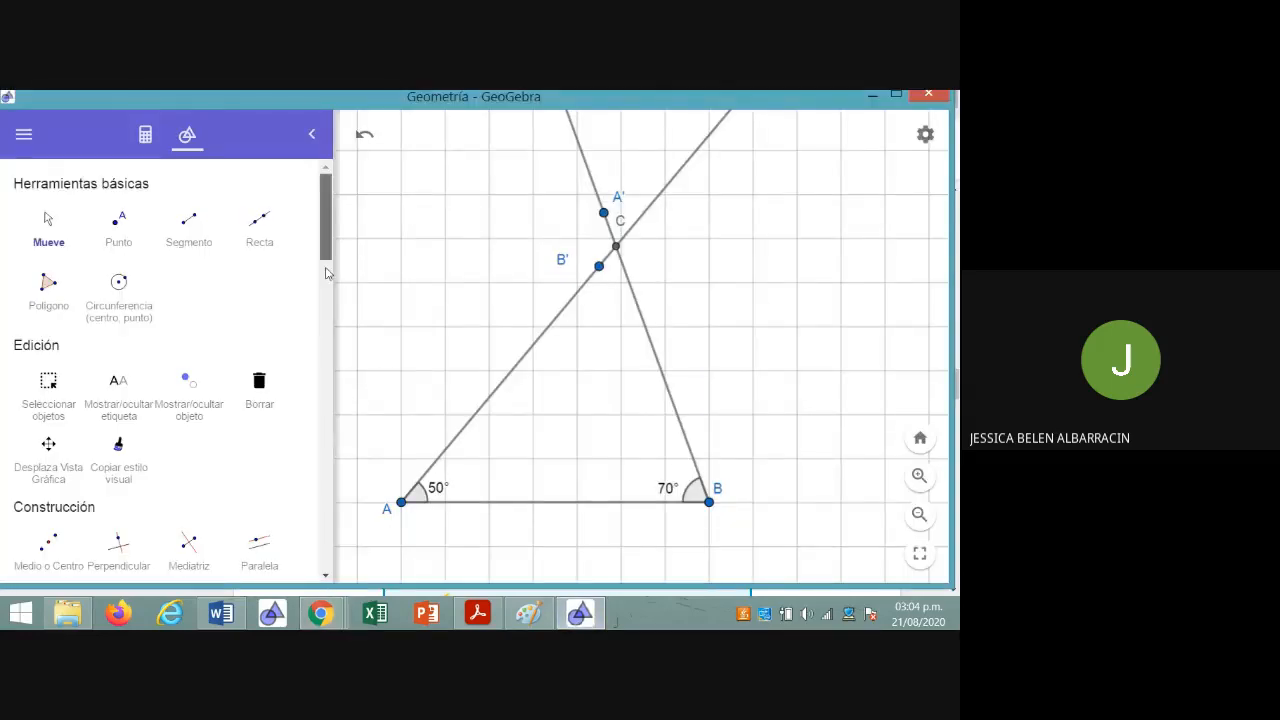
scroll(326, 273, "down", 5)
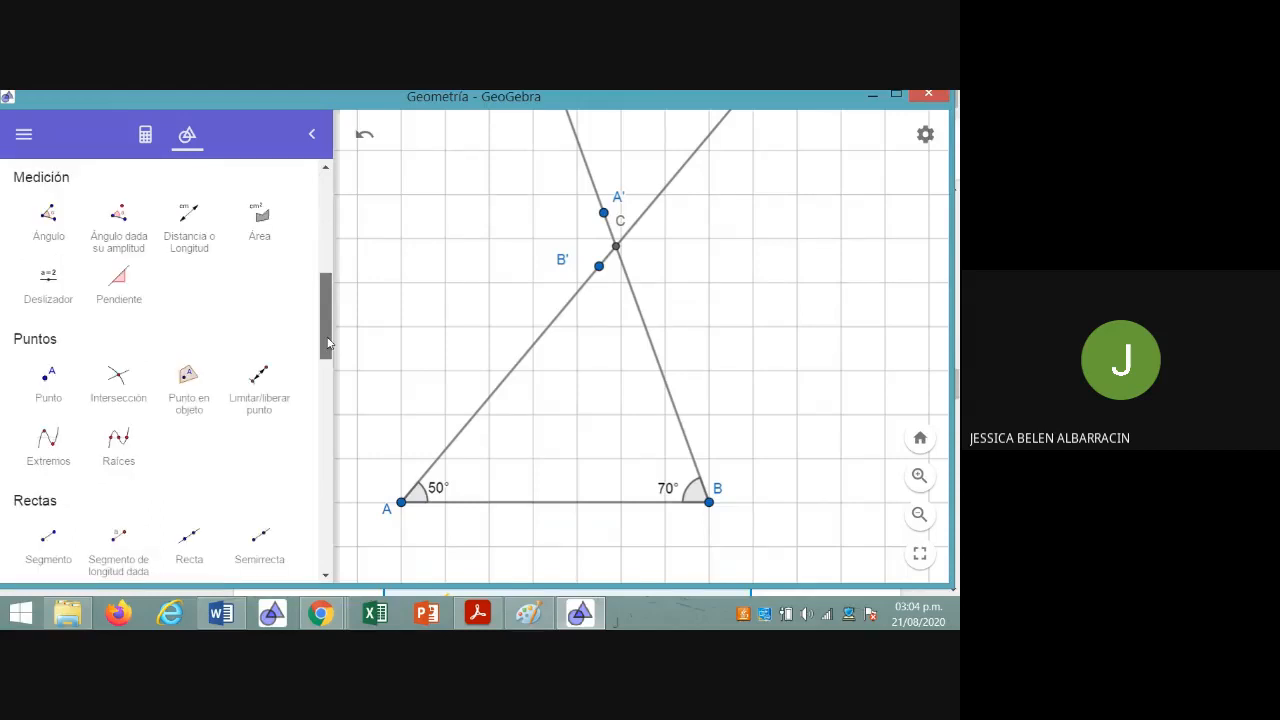
left_click(48, 214)
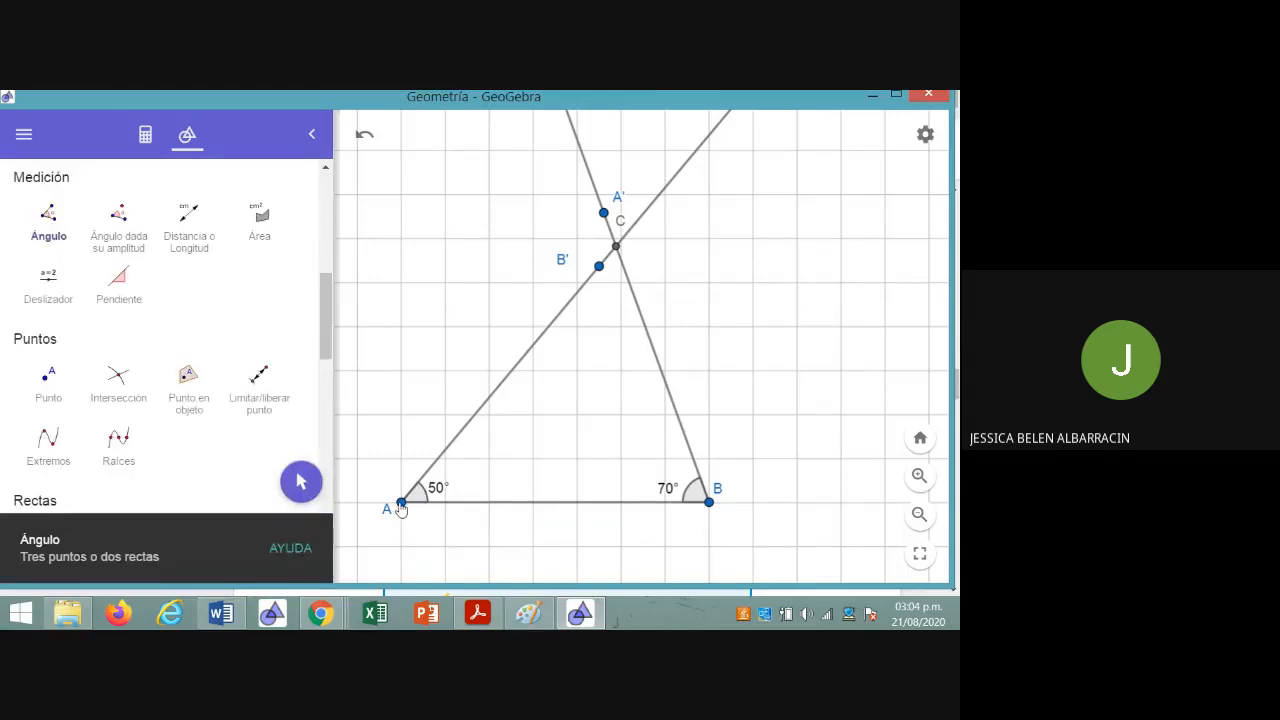
left_click(617, 248)
left_click(709, 503)
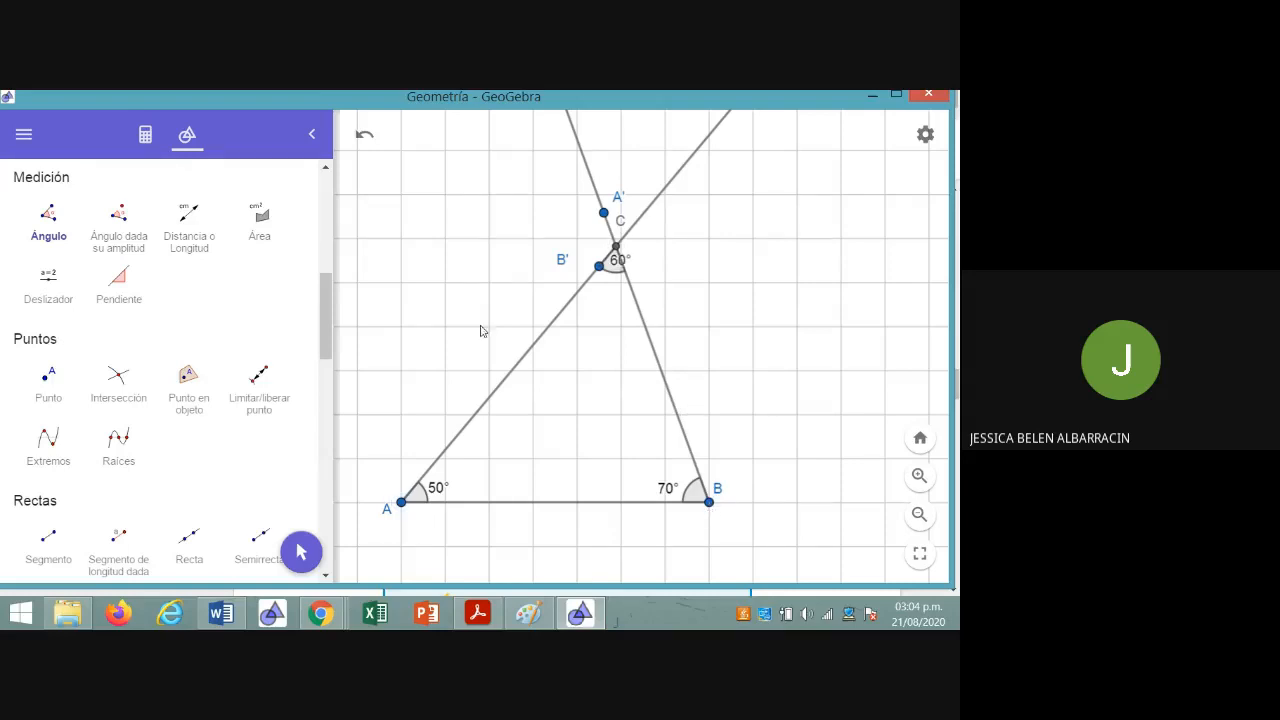
With the Move tool (Mueve), place the angle label at C below its arc, inside the triangle
left_click_drag(327, 339, 327, 236)
left_click(48, 222)
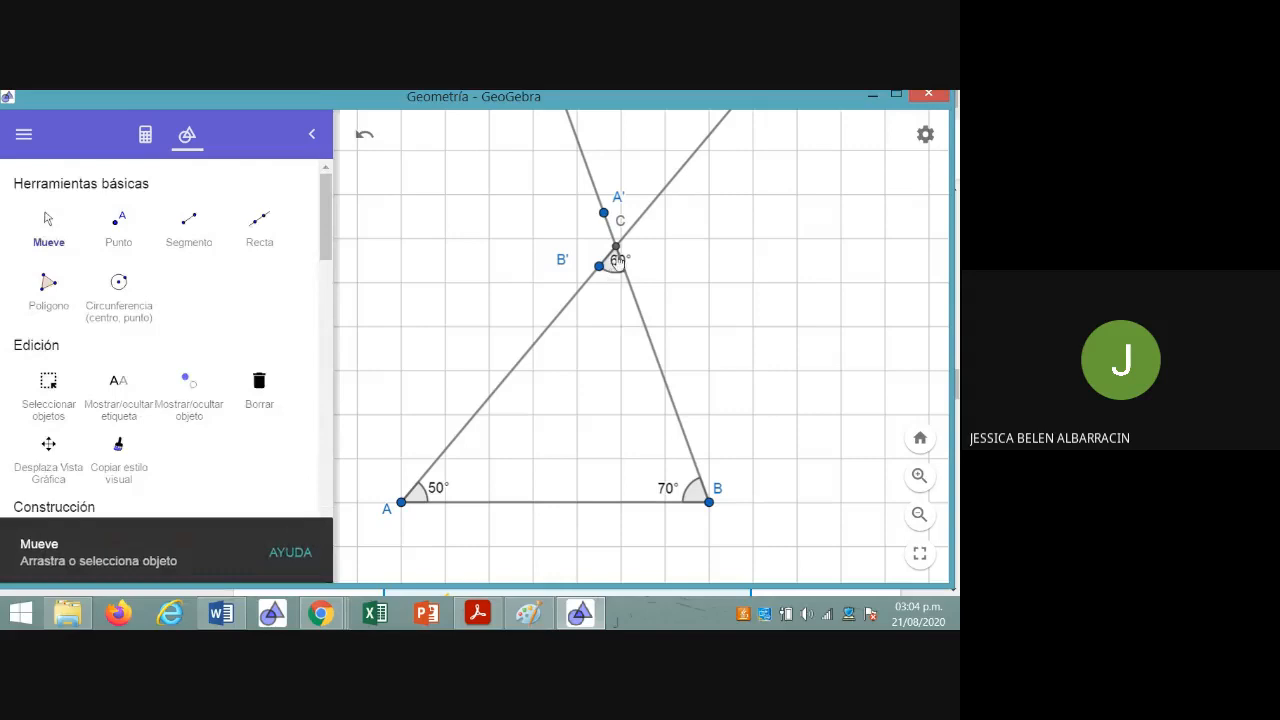
left_click_drag(612, 275, 603, 318)
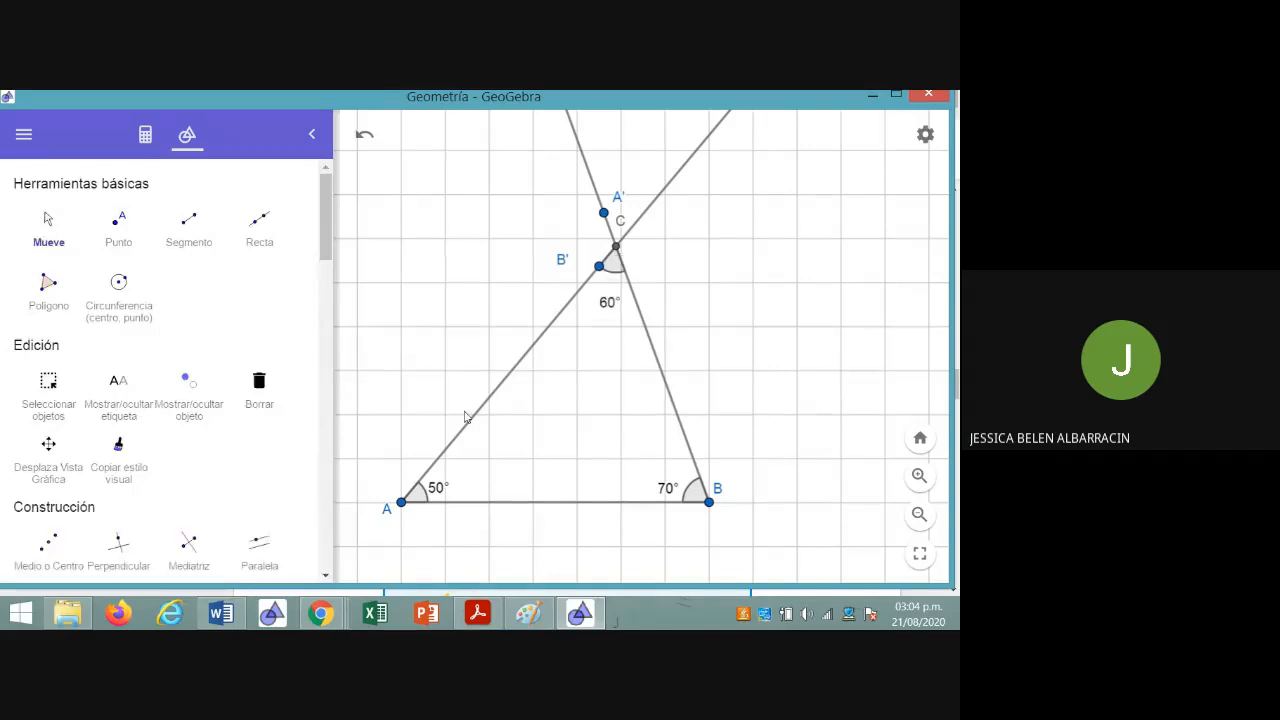
Look up the side lengths in the Chrome exercise, and draw in GeoGebra a segment (Segmento) from C to B
left_click(329, 622)
left_click(150, 530)
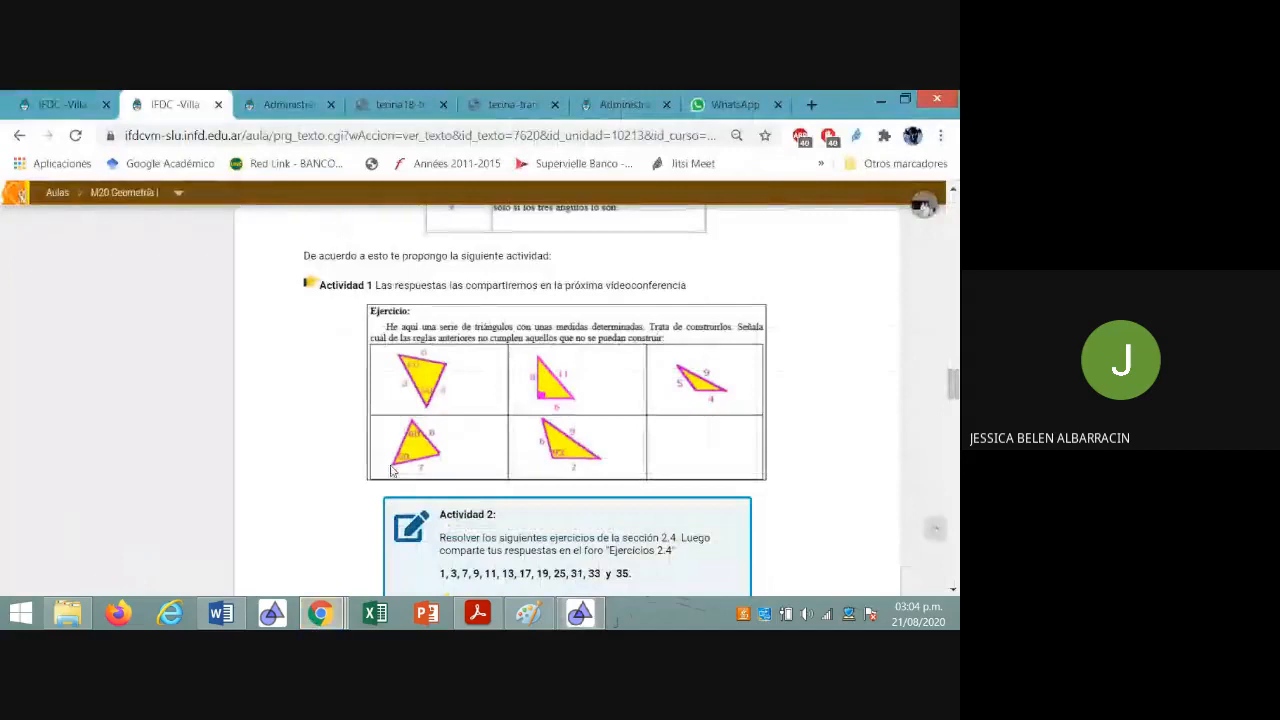
left_click(580, 613)
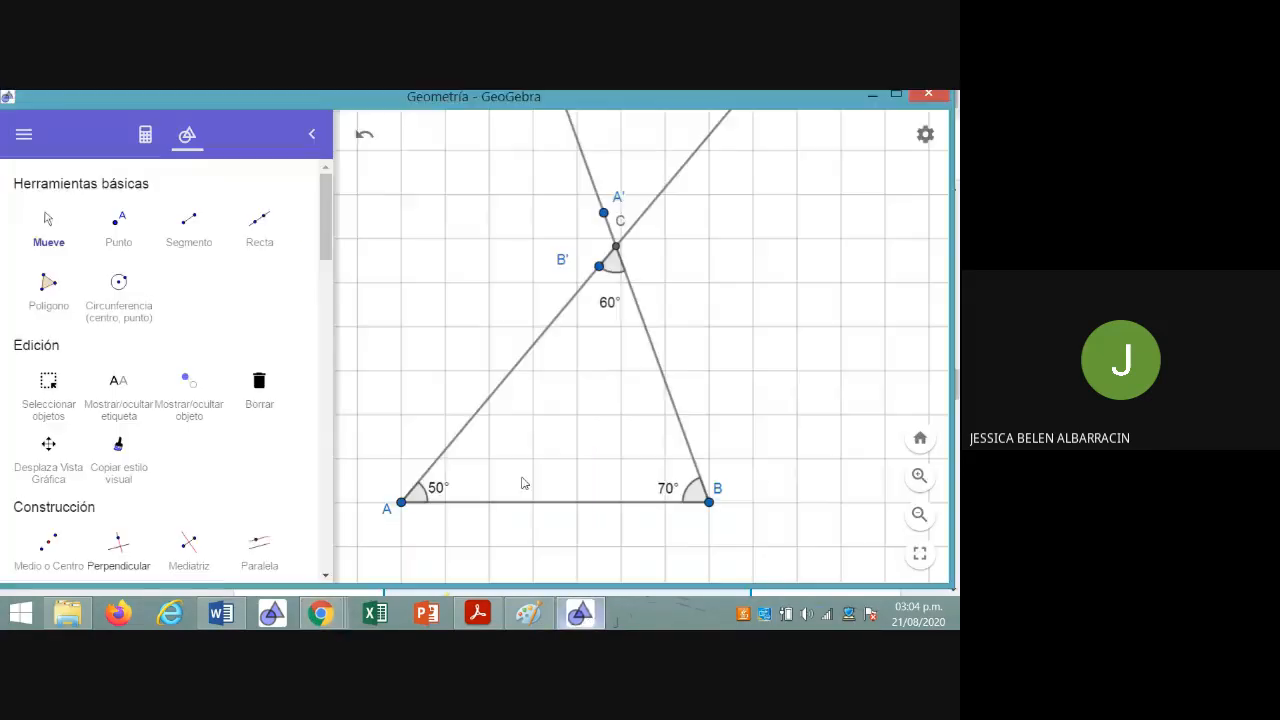
left_click(189, 233)
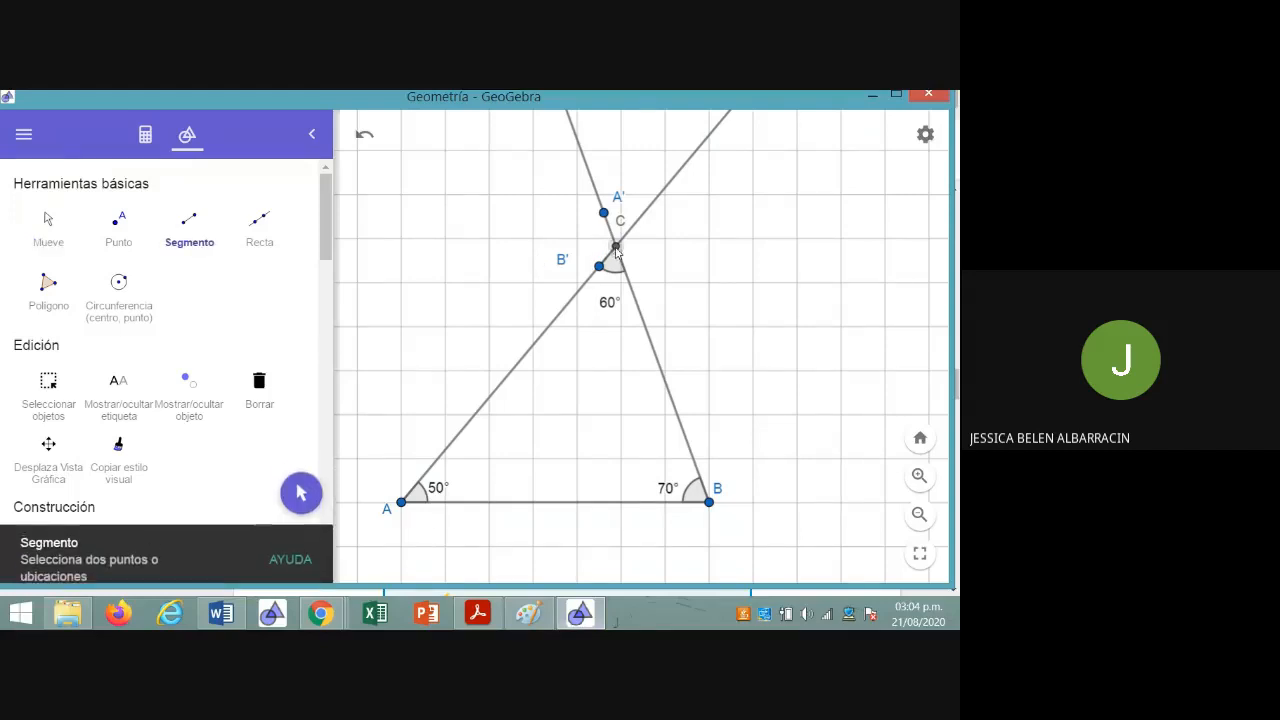
left_click(616, 250)
left_click(709, 503)
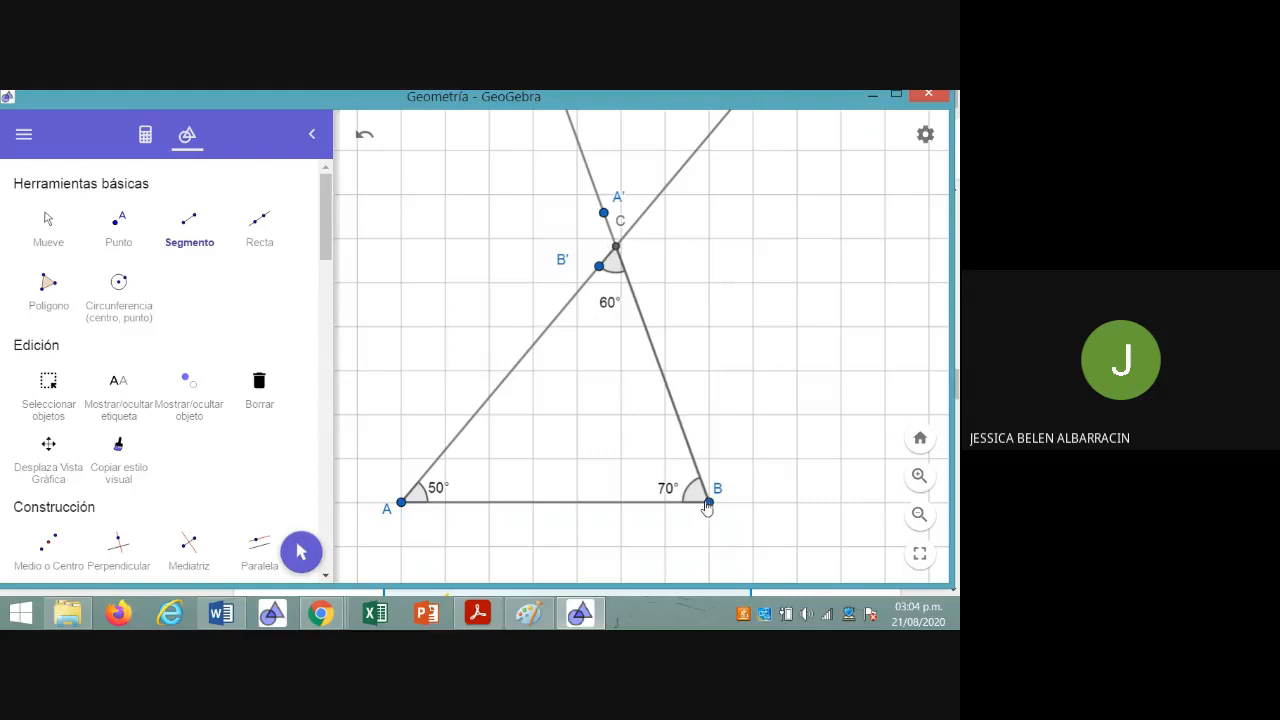
key("Escape")
Open the settings of segment CB and change its colour to yellow-orange (#FFCC33)
left_click(147, 135)
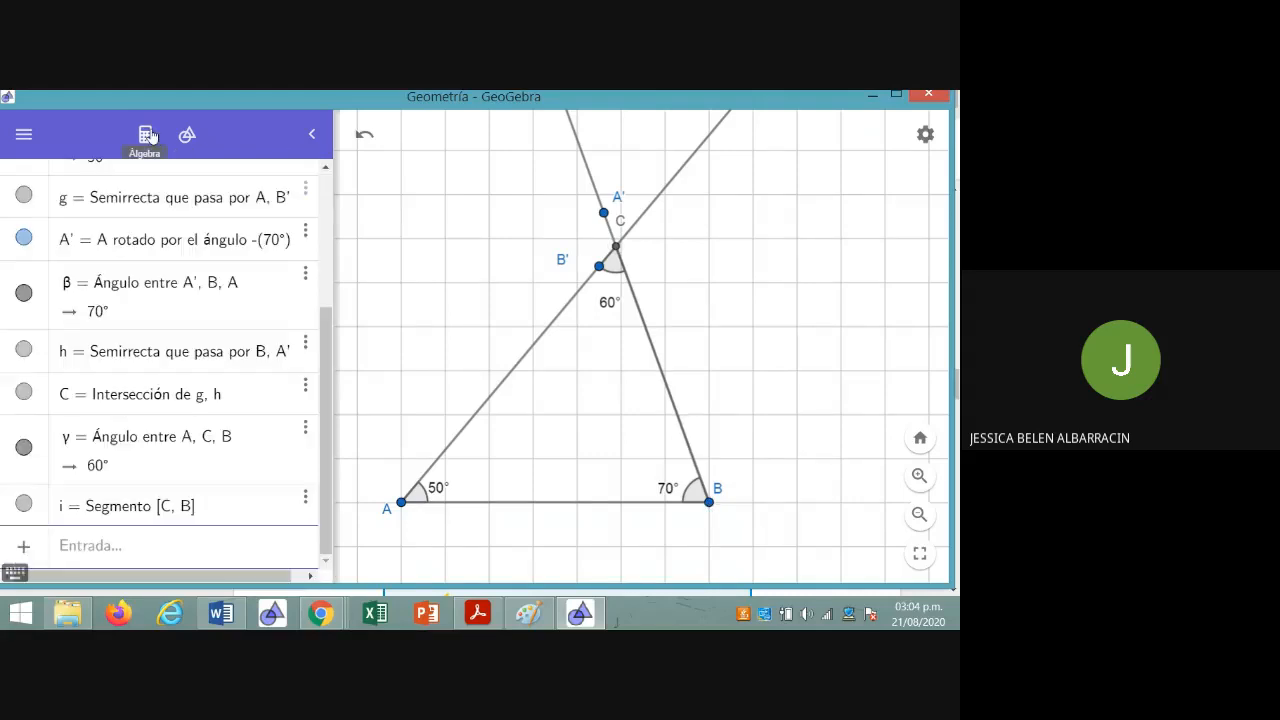
left_click(306, 504)
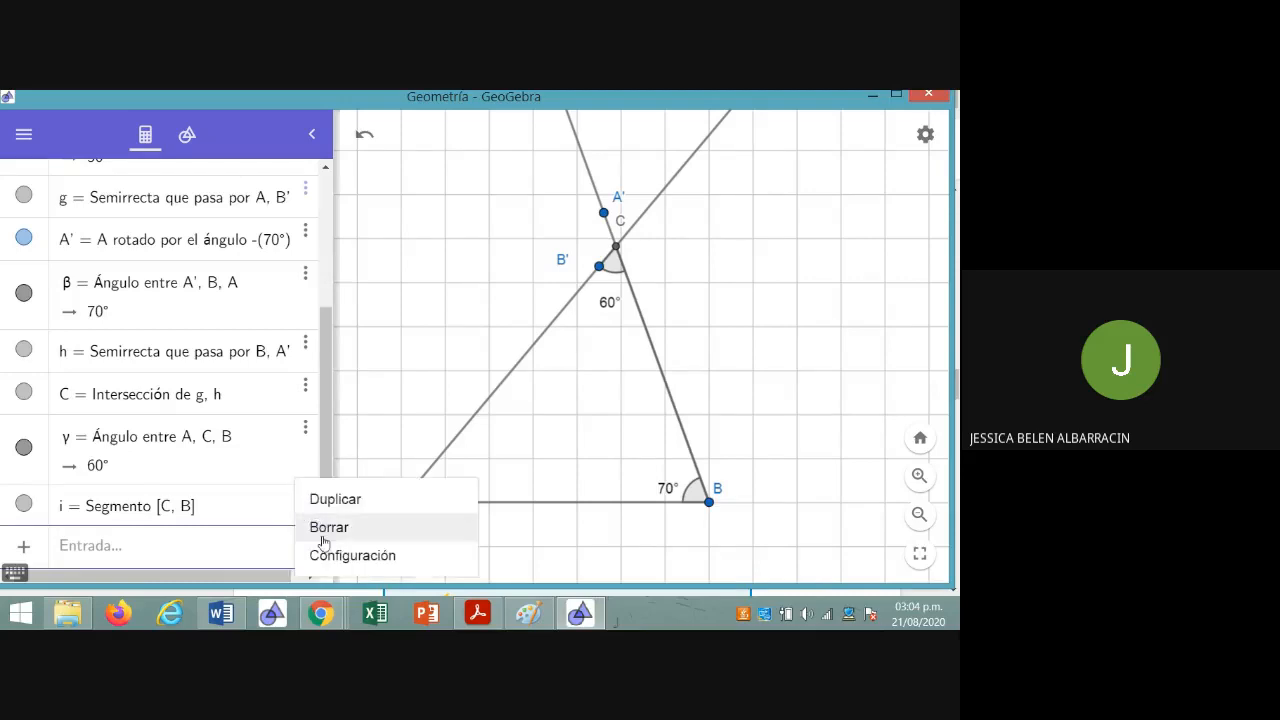
left_click(418, 553)
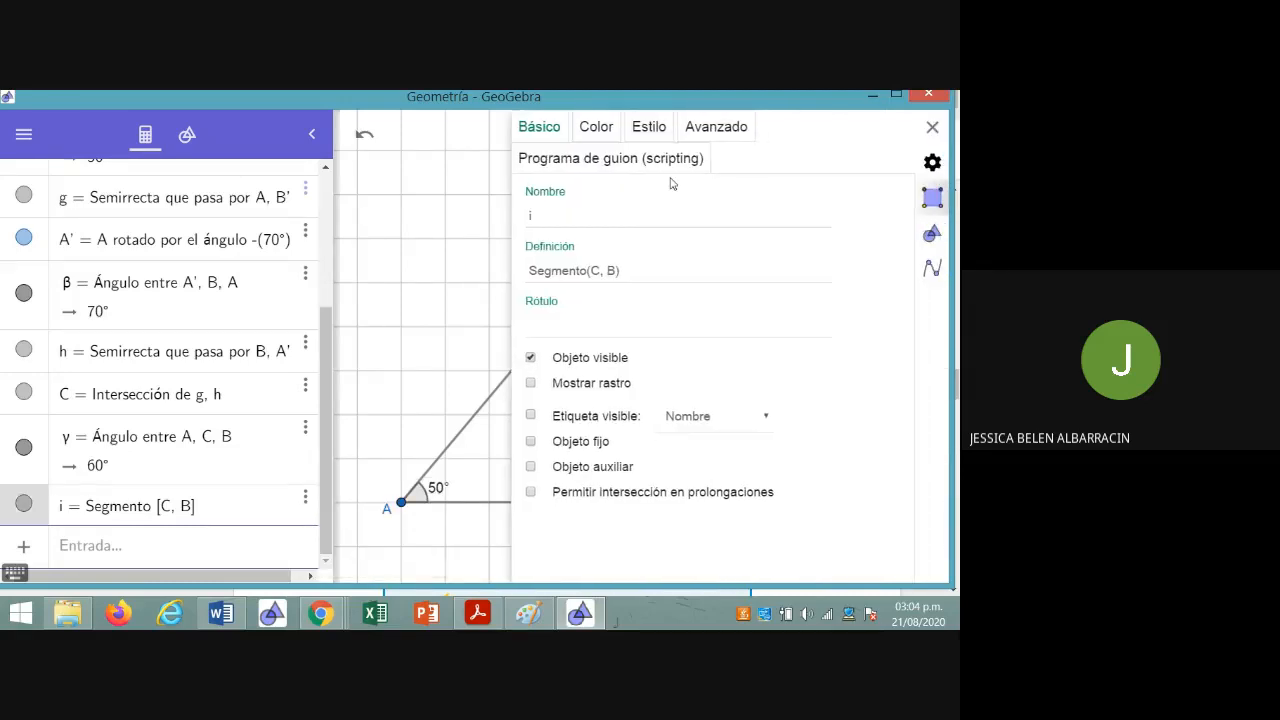
left_click(594, 128)
left_click(601, 227)
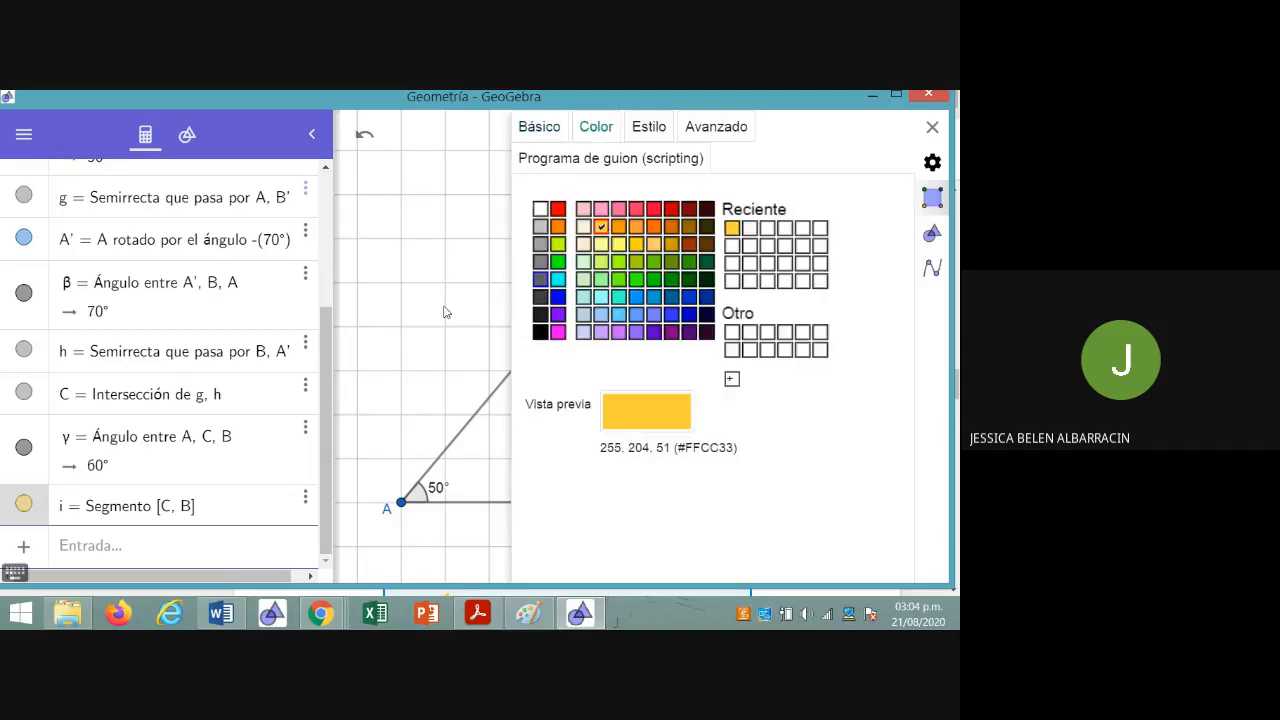
left_click(421, 318)
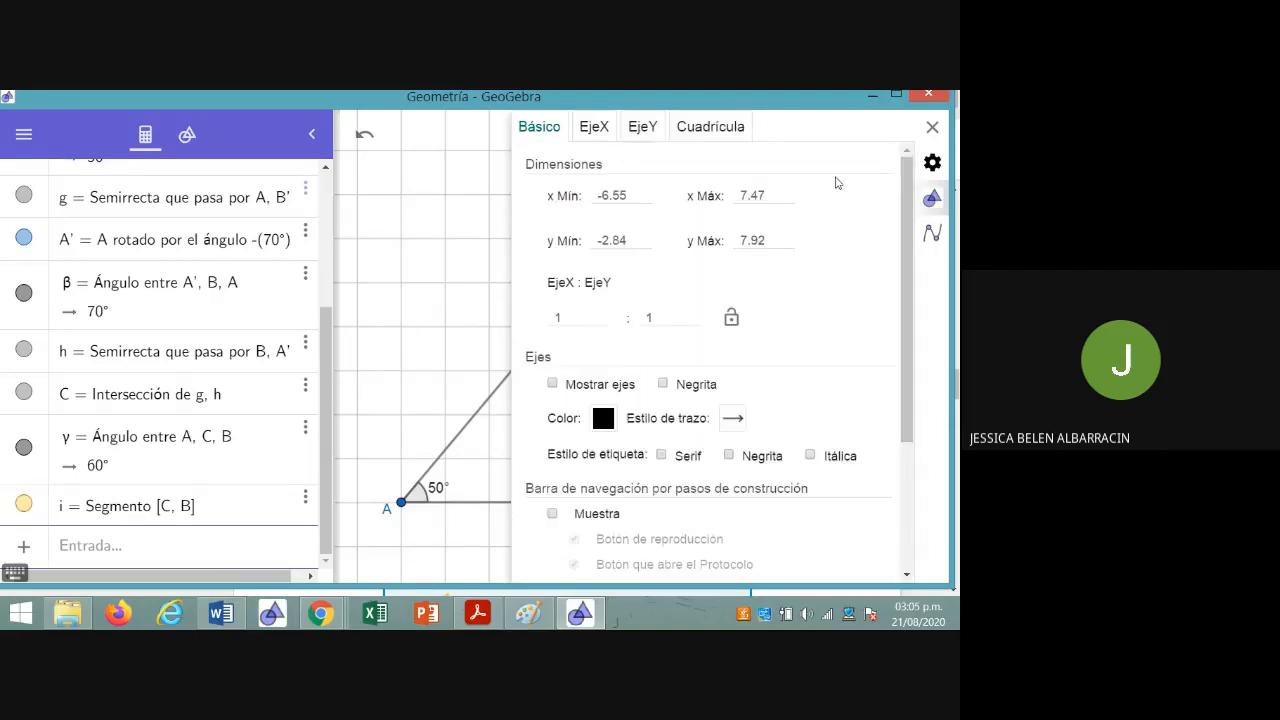
left_click(592, 127)
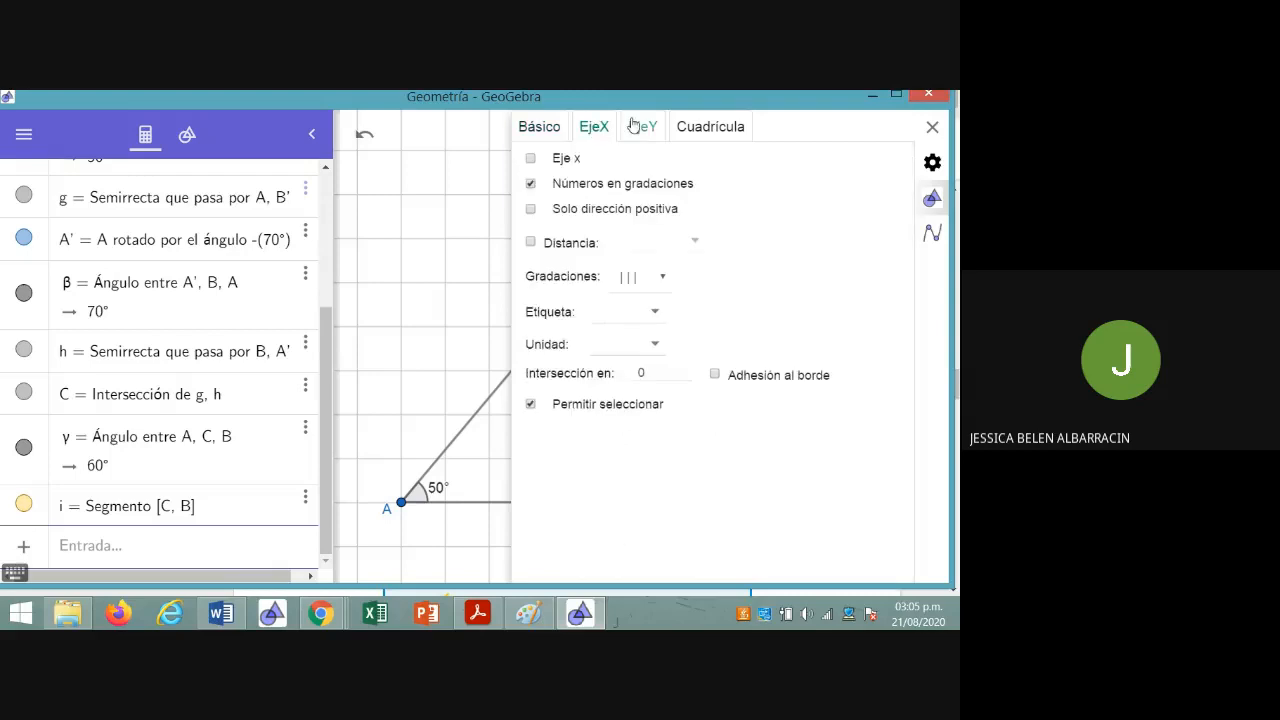
left_click(699, 126)
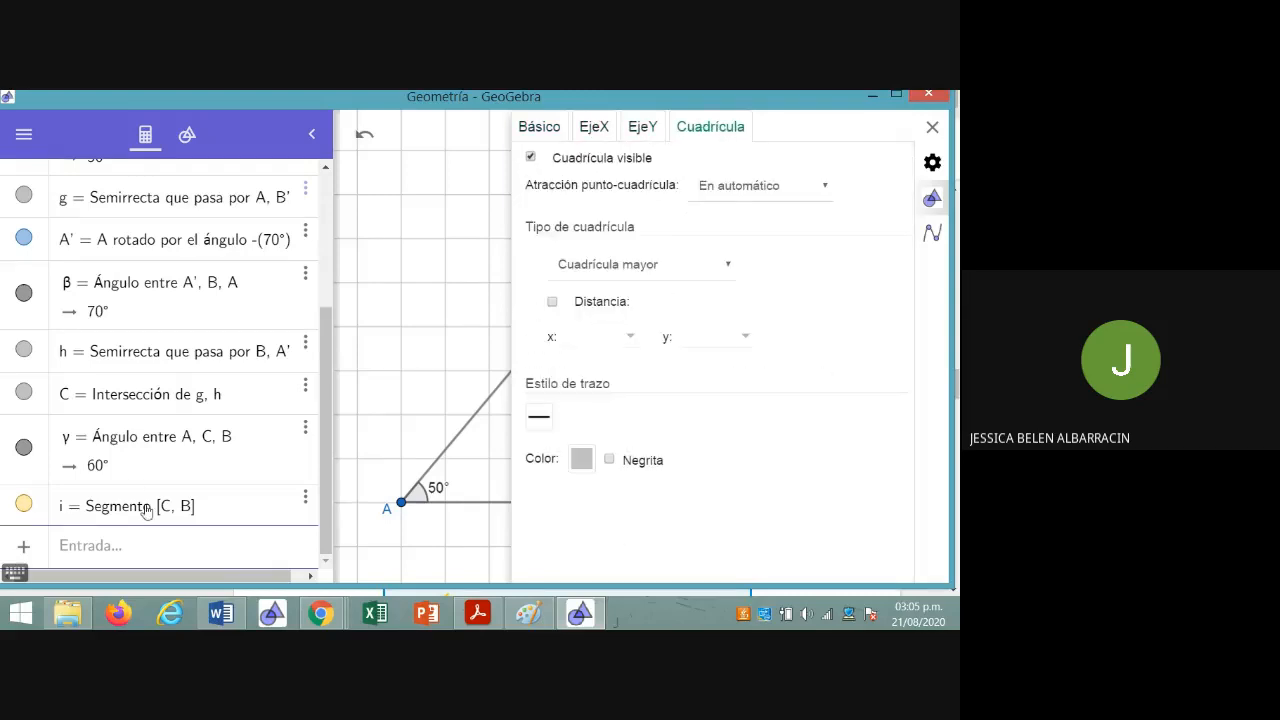
Make the label of segment CB visible and set it to show the value (Valor)
left_click(146, 509)
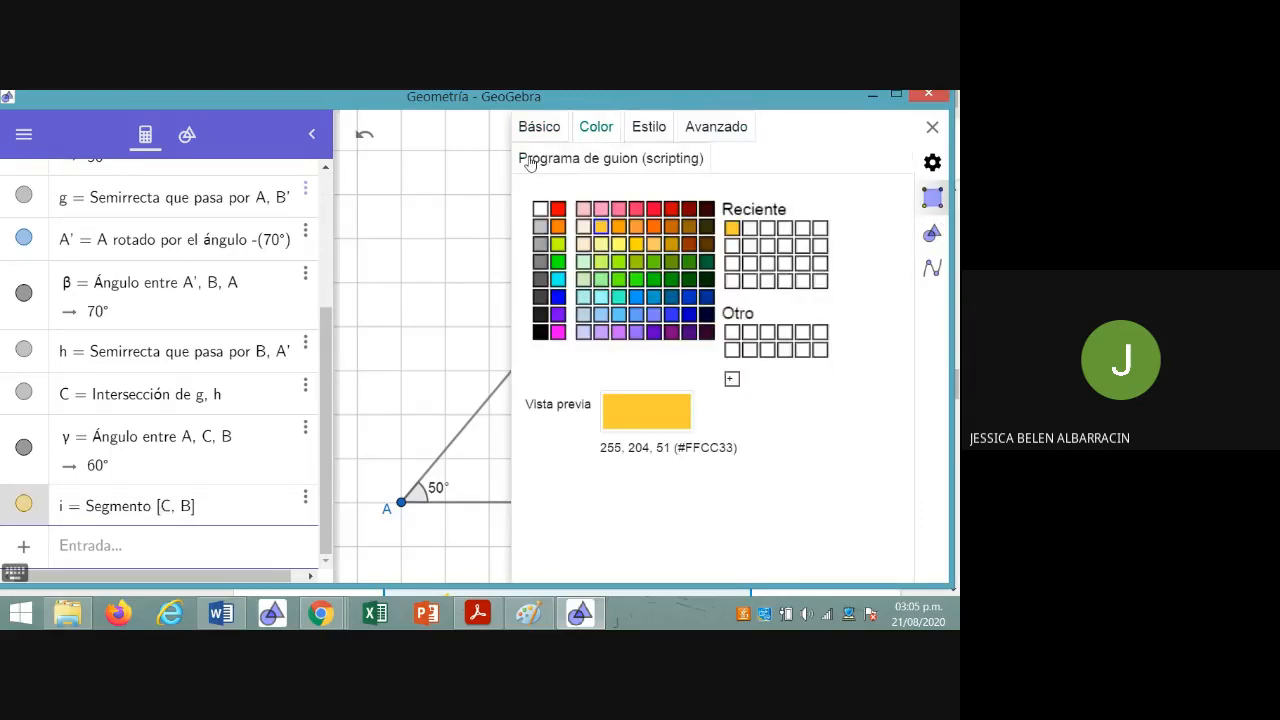
left_click(544, 130)
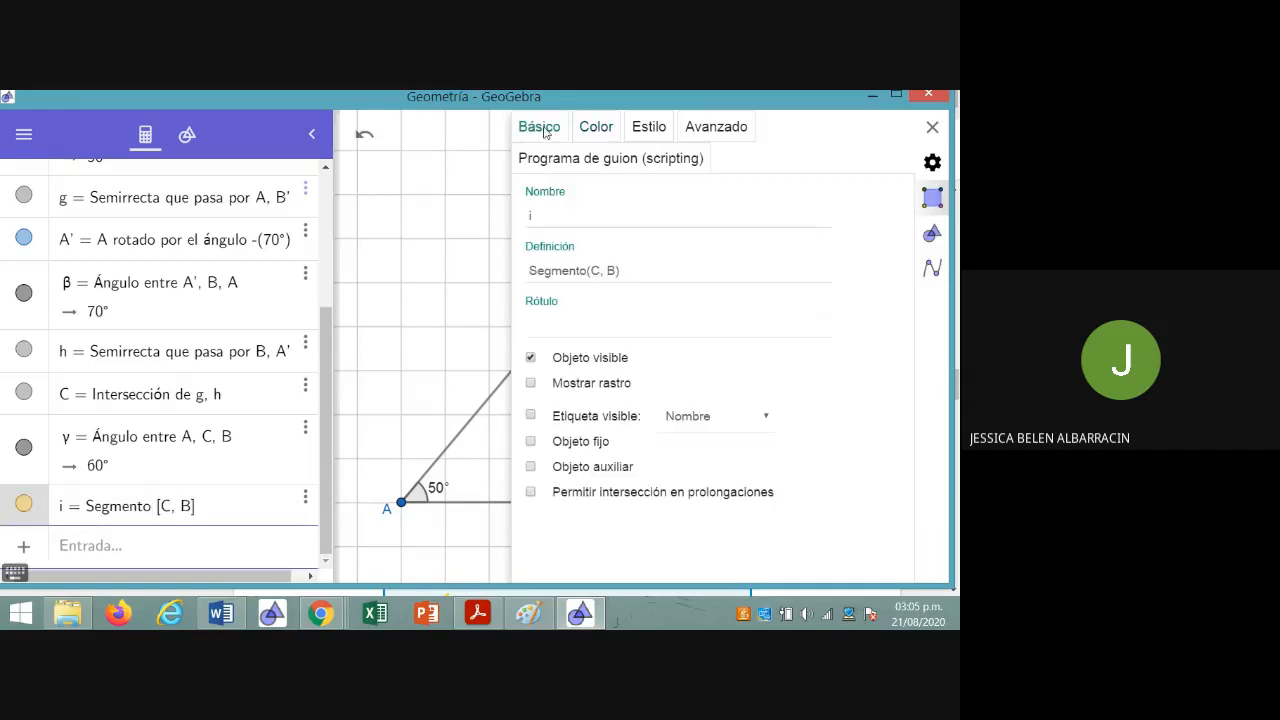
left_click(530, 415)
left_click(688, 418)
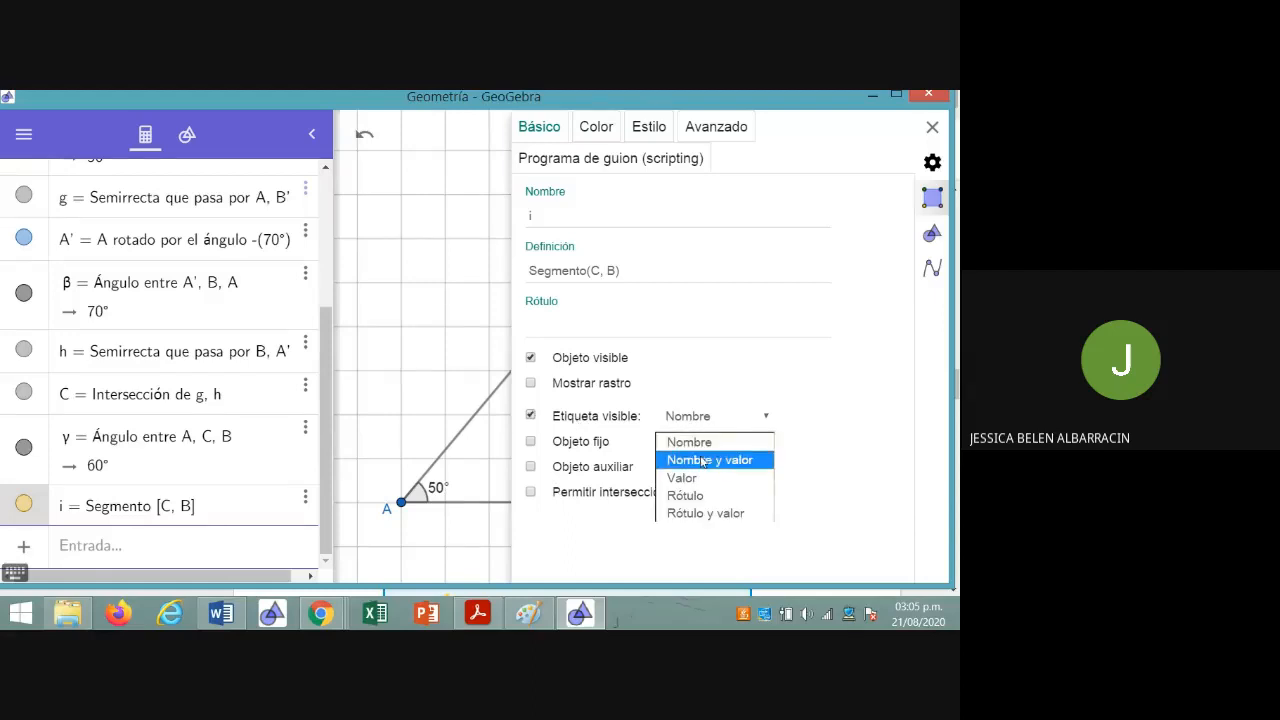
left_click(700, 478)
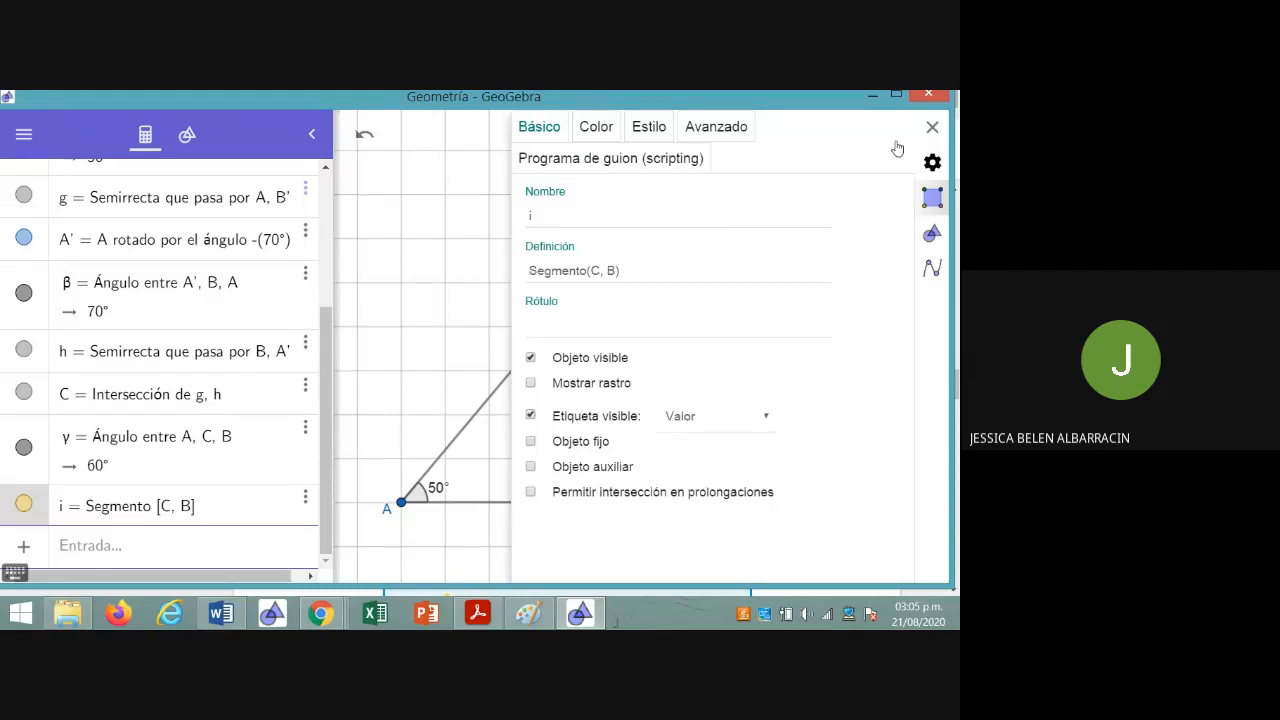
Place the length label of segment CB beside the segment, inside the triangle
left_click(931, 128)
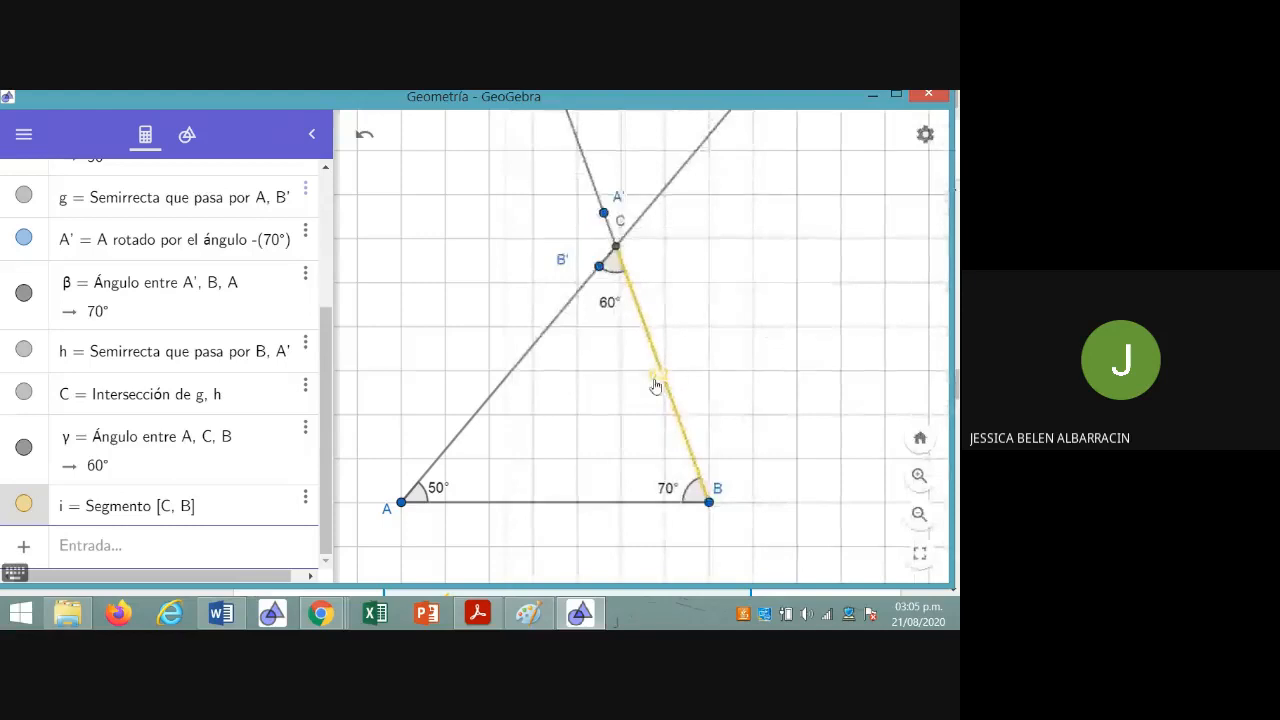
left_click_drag(660, 379, 646, 380)
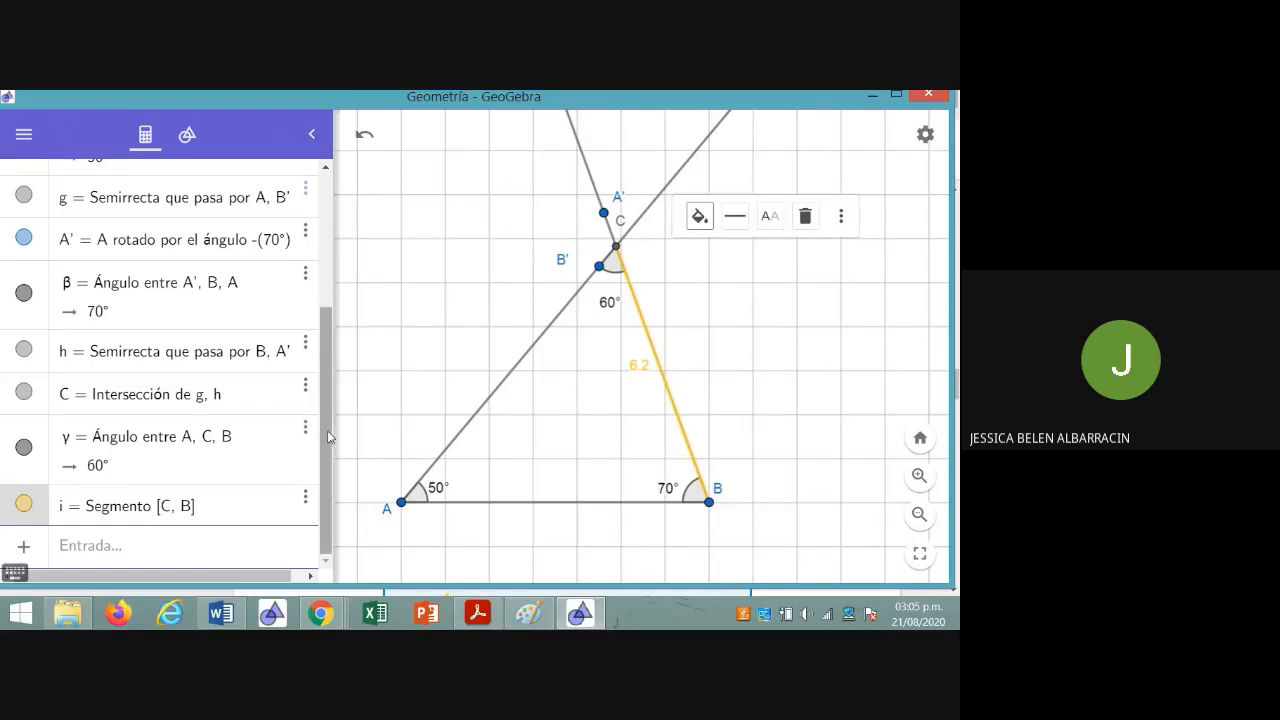
scroll(327, 435, "up", 1)
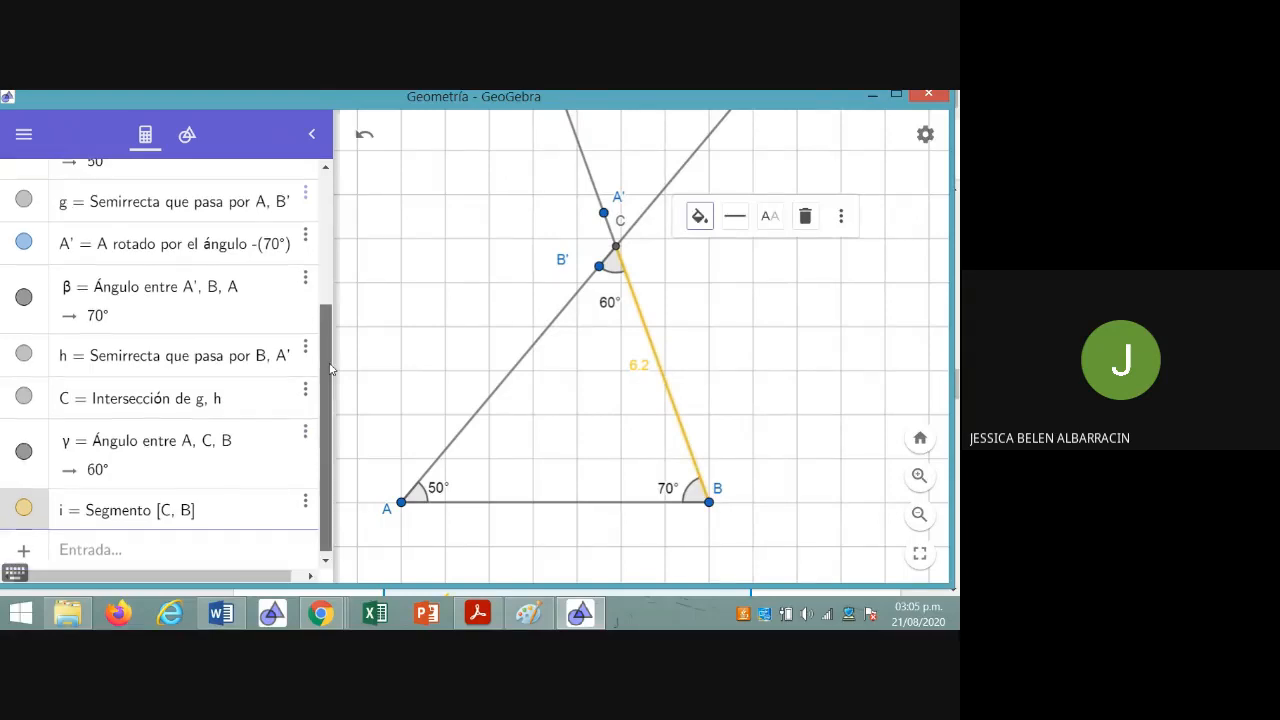
left_click_drag(330, 367, 322, 205)
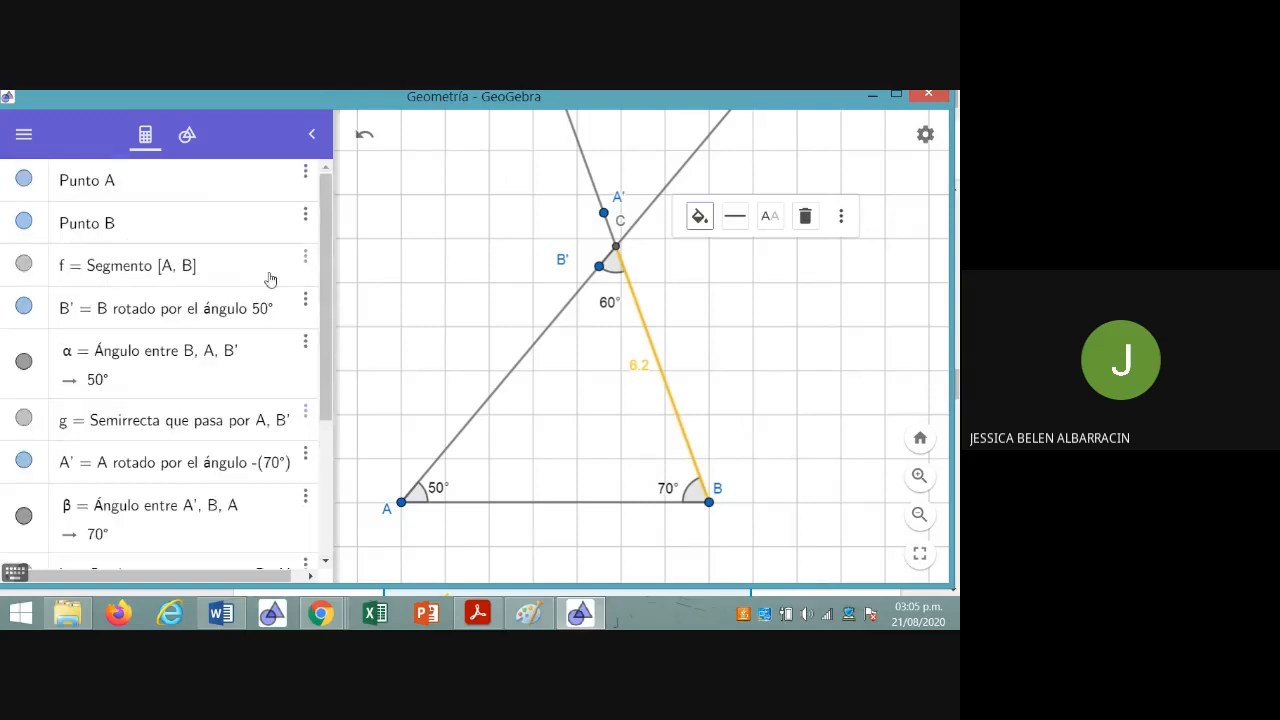
left_click(306, 262)
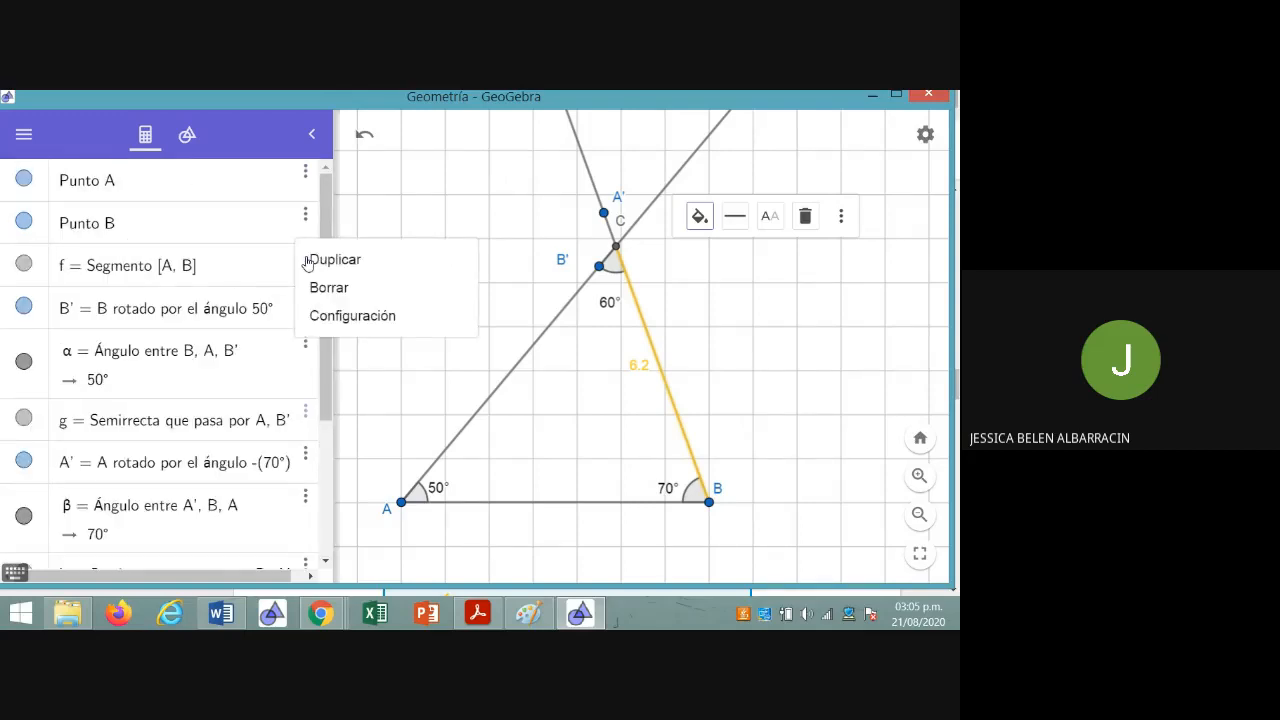
left_click(328, 316)
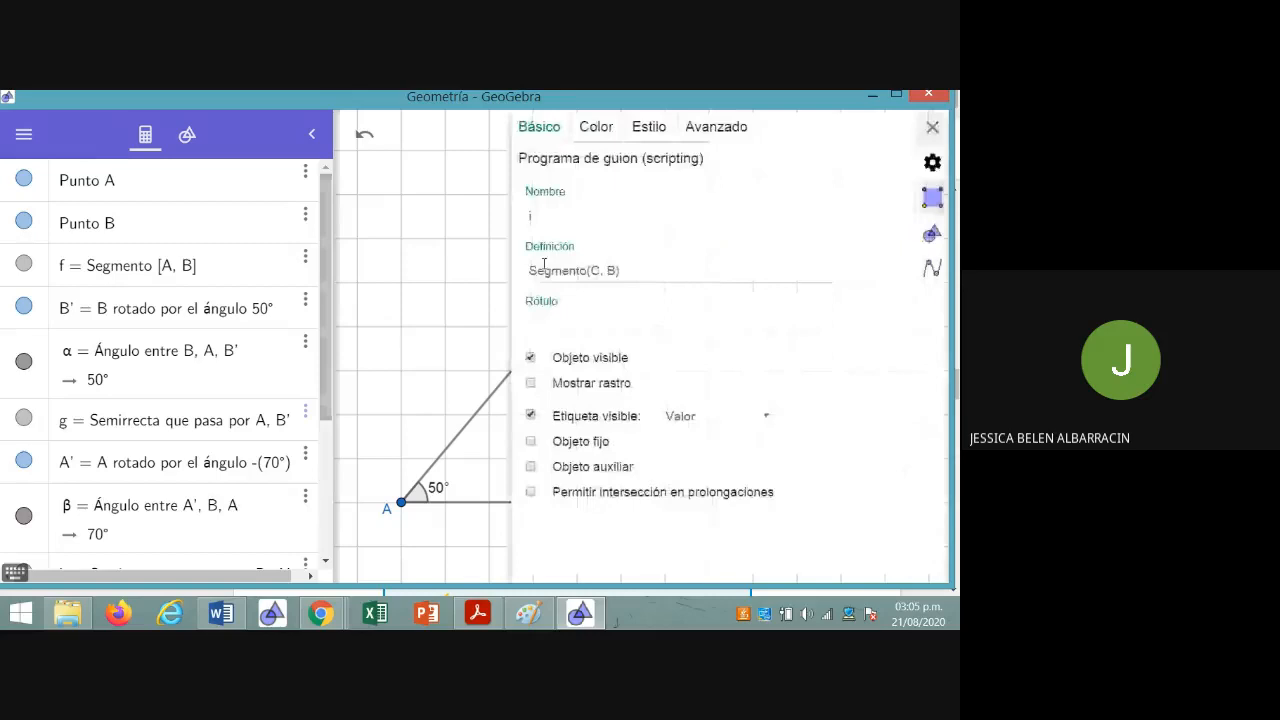
left_click(714, 425)
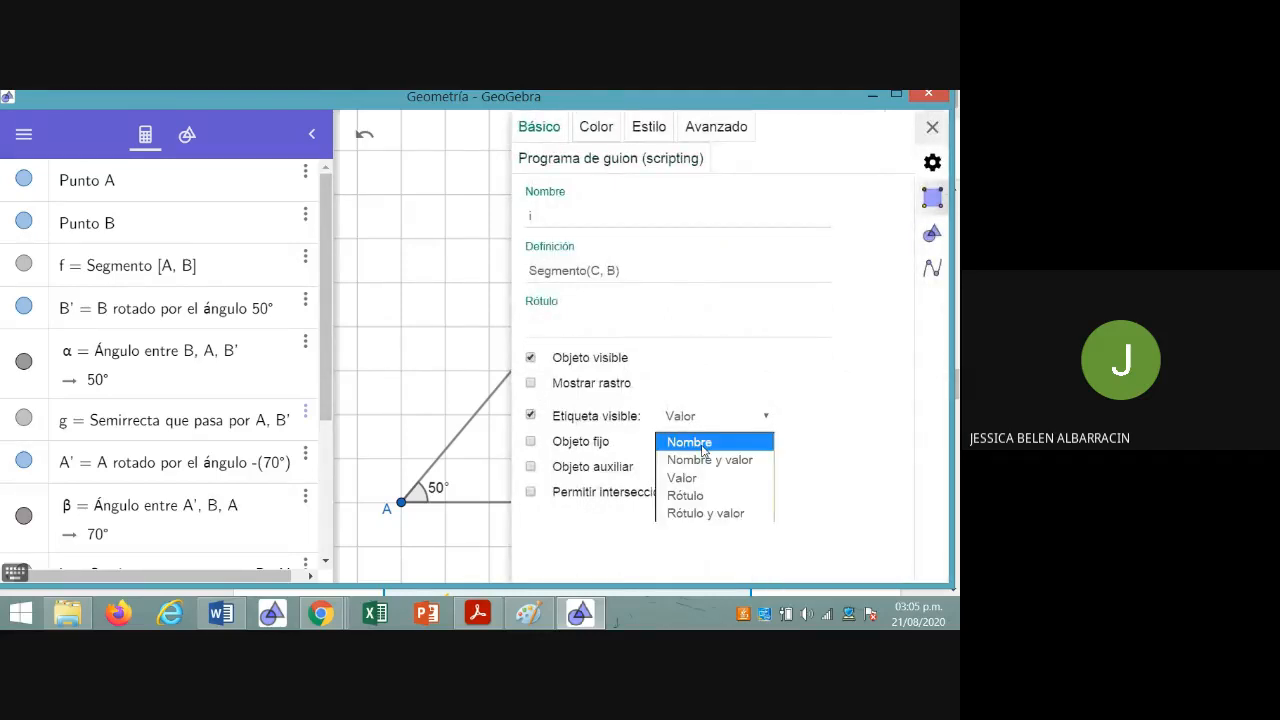
left_click(701, 481)
left_click(417, 397)
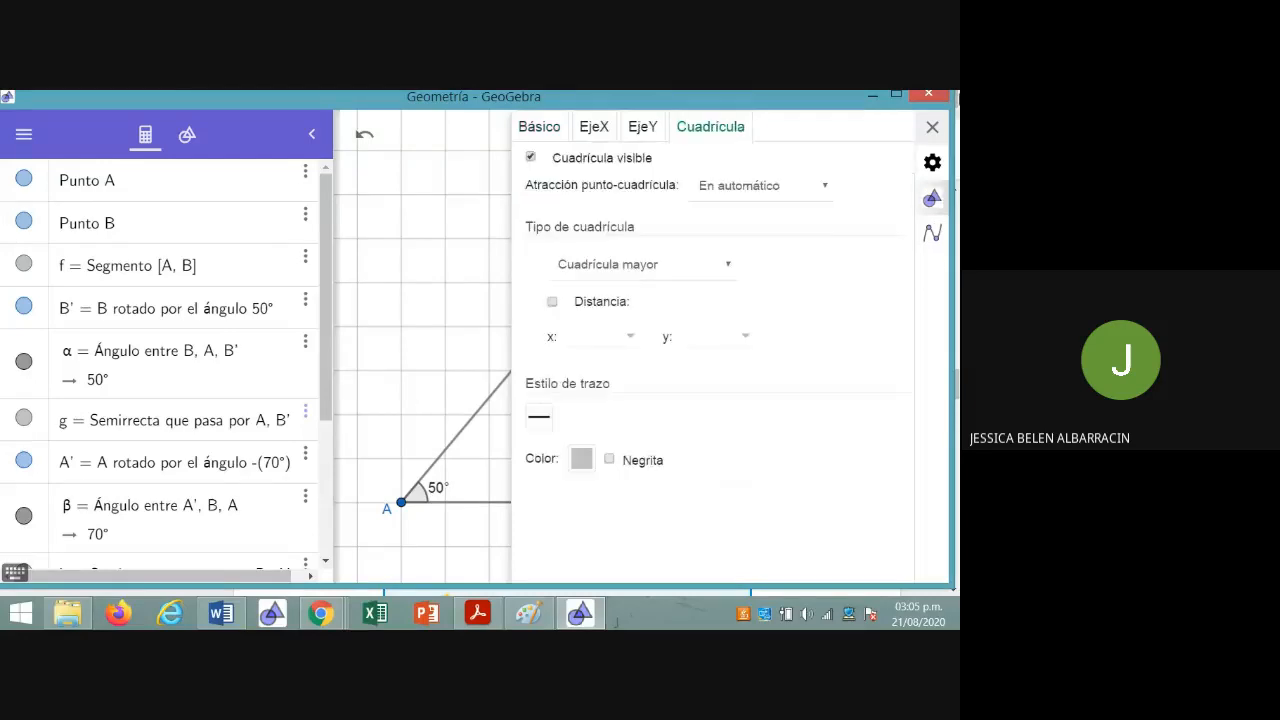
left_click(932, 128)
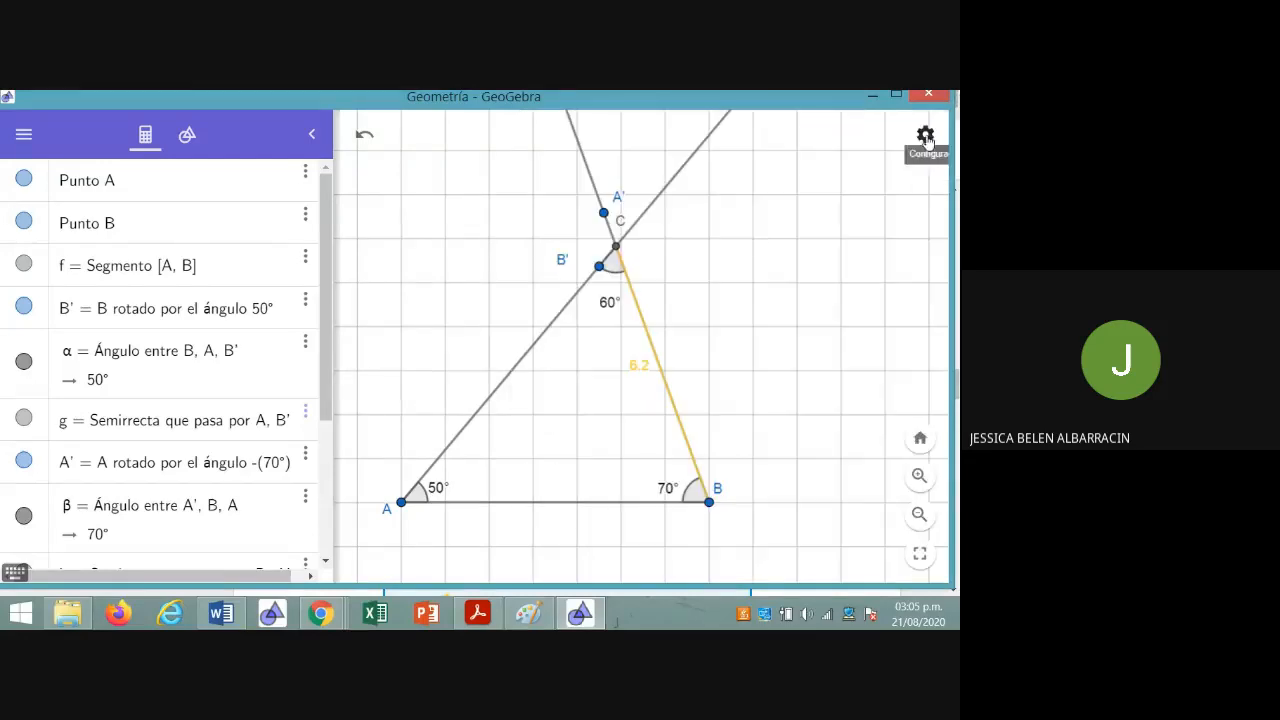
Make the label of segment AB visible and set it to show the value (Valor)
left_click(304, 262)
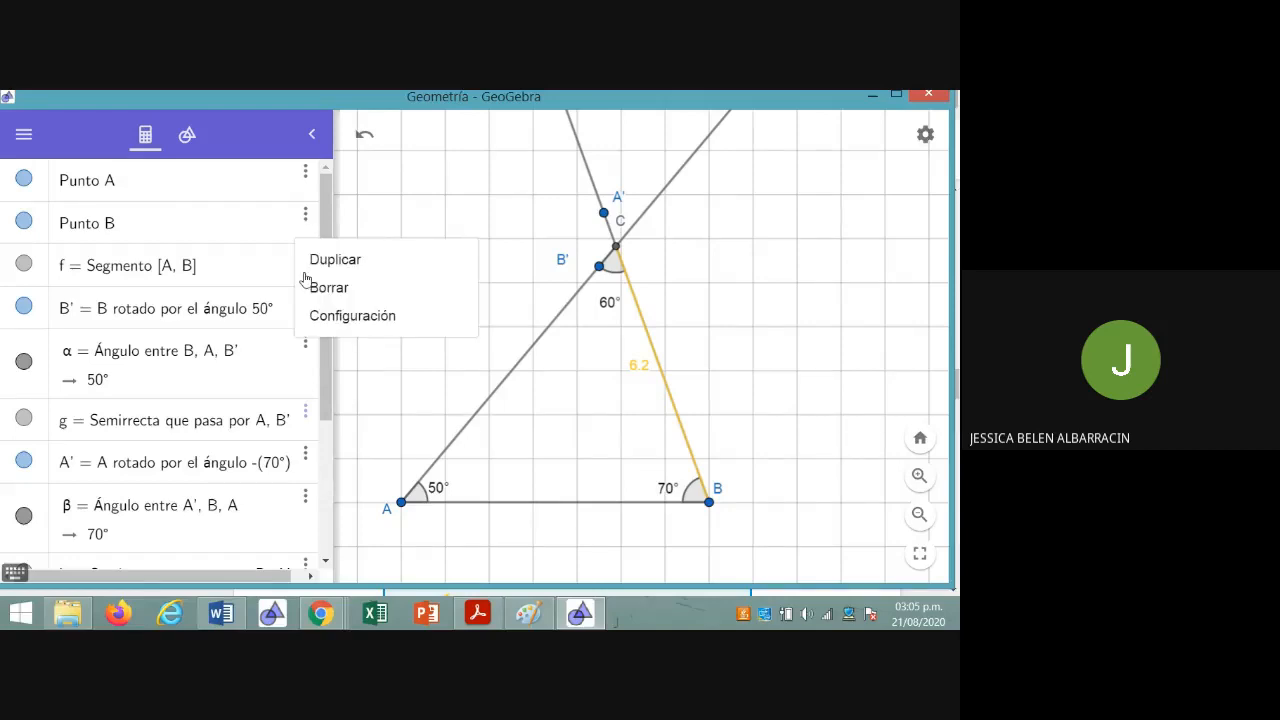
left_click(237, 280)
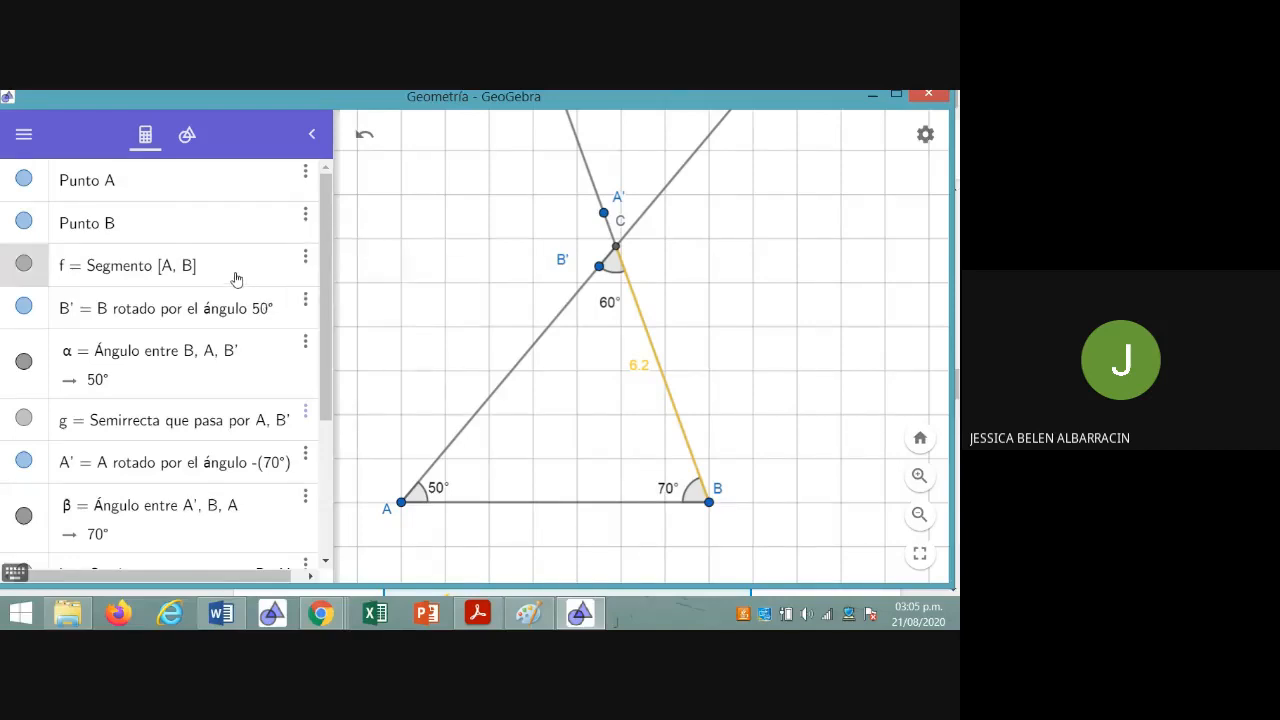
left_click(307, 266)
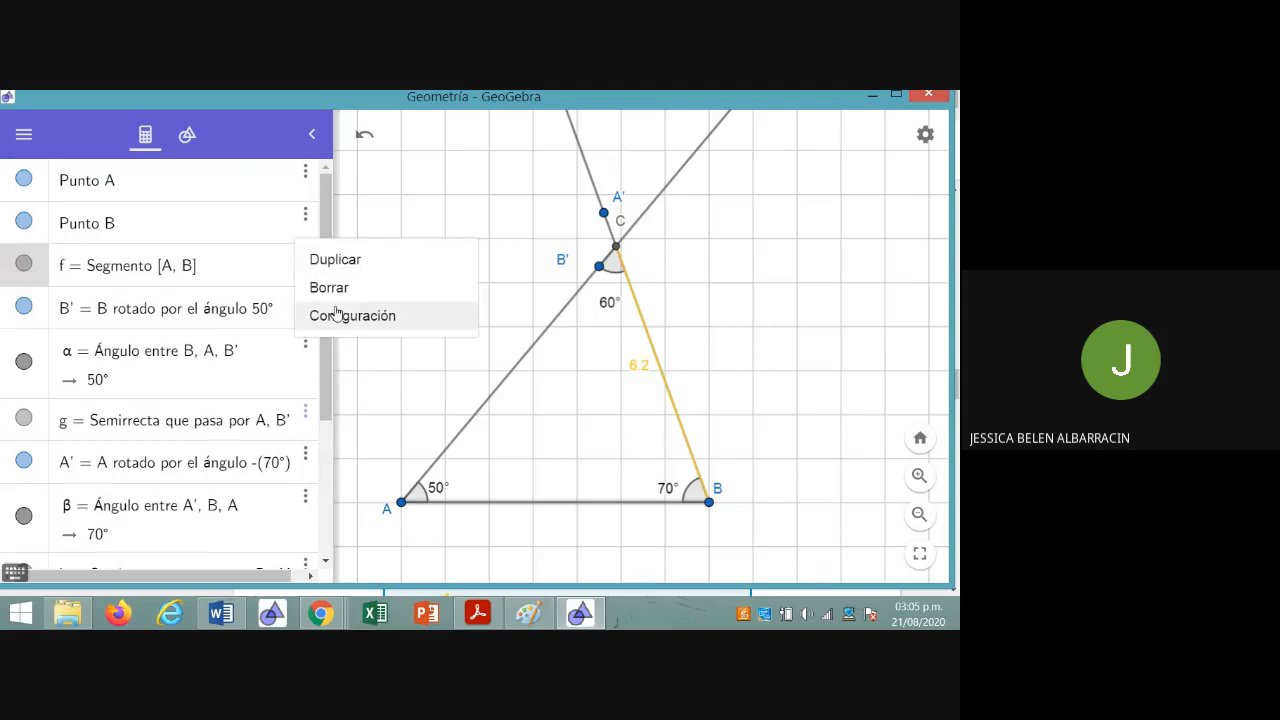
left_click(338, 318)
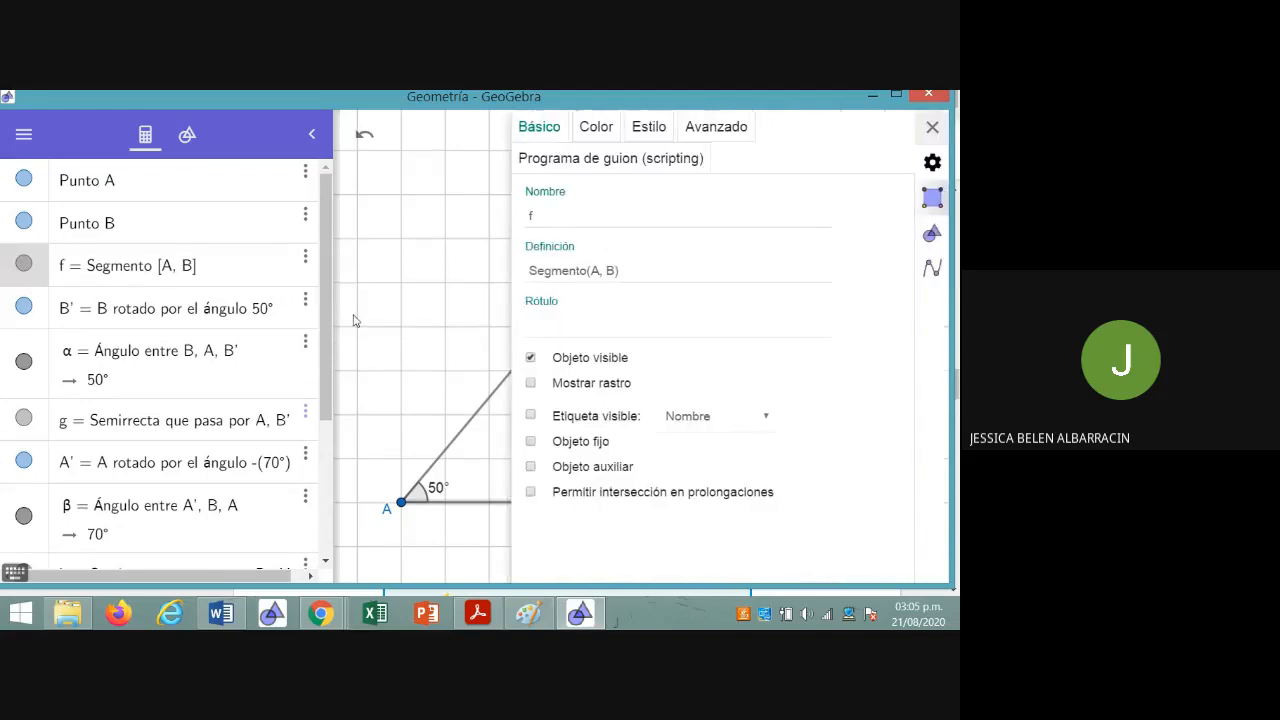
left_click(530, 415)
left_click(700, 418)
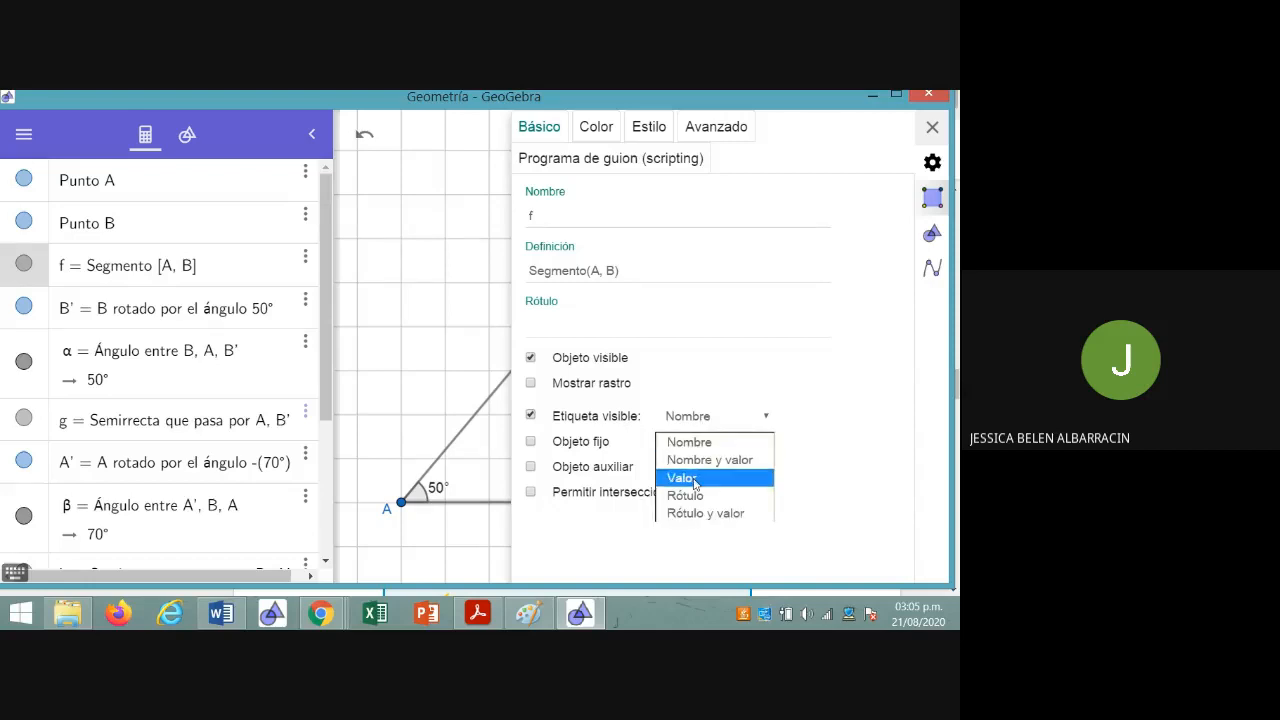
left_click(695, 479)
left_click(931, 128)
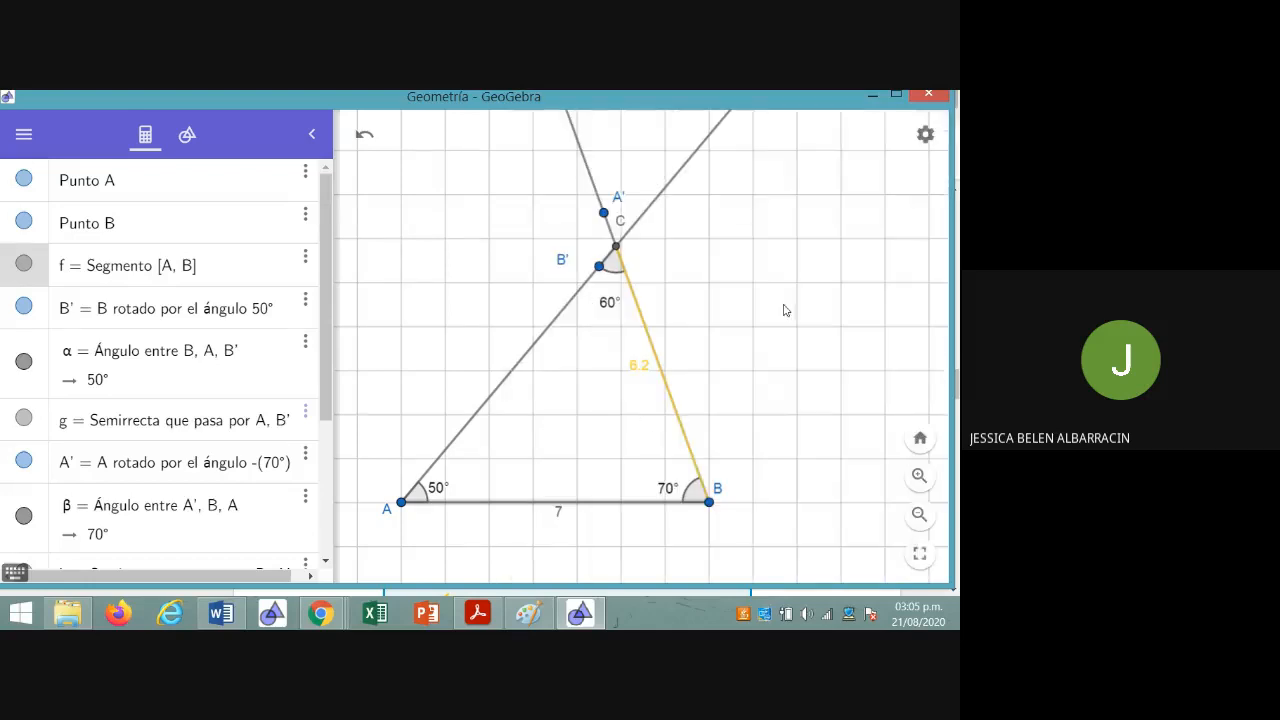
left_click(561, 514)
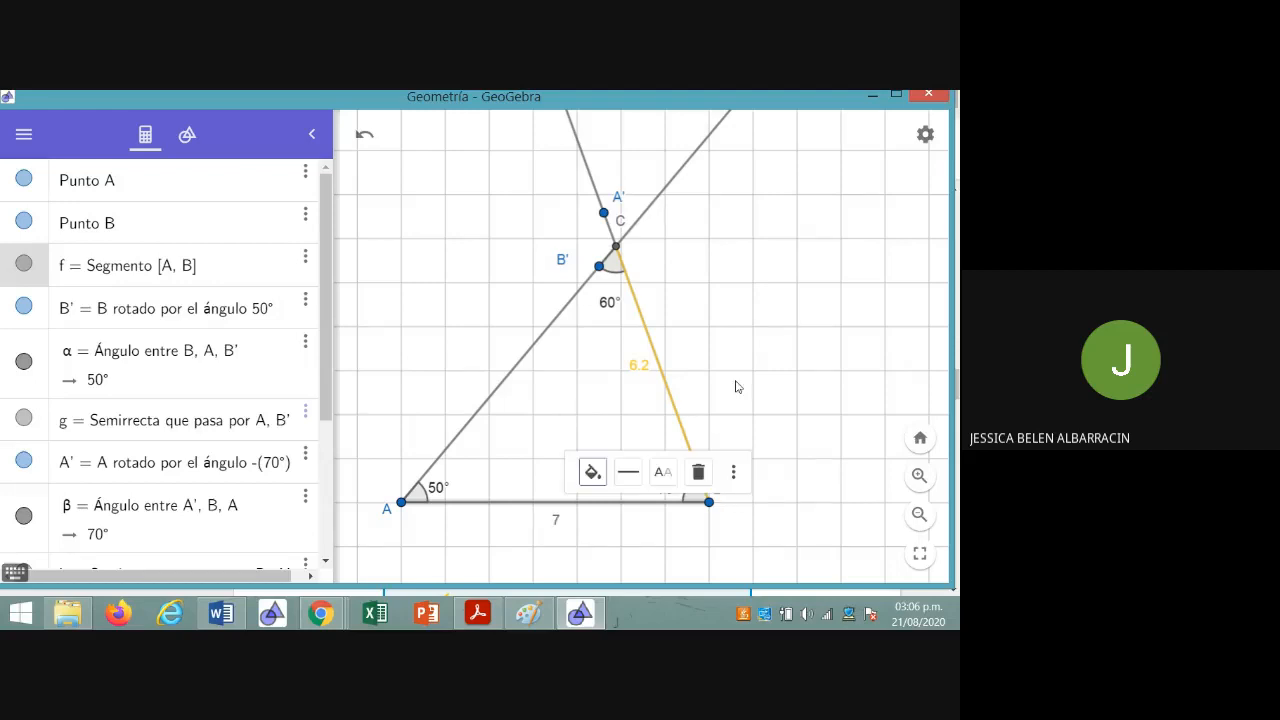
left_click(815, 374)
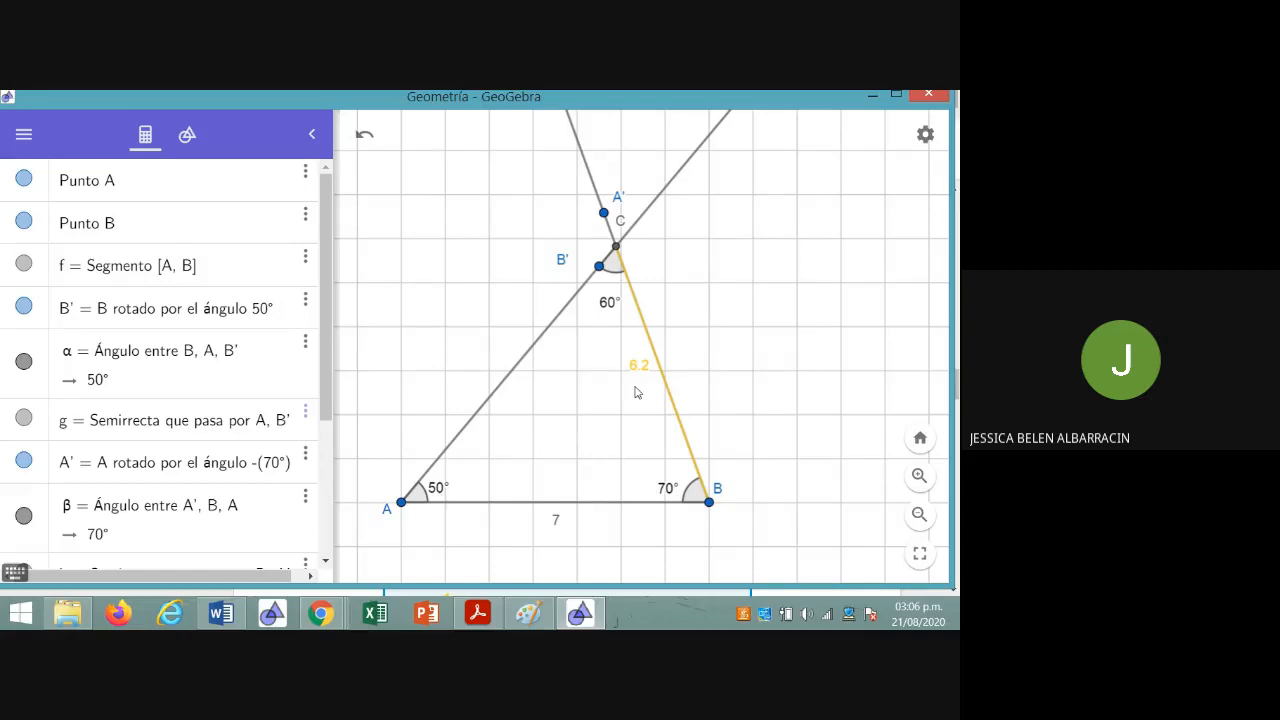
Compare the drawn side lengths with the Actividad 1 triangles in Chrome, and return to GeoGebra
mouse_move(320, 613)
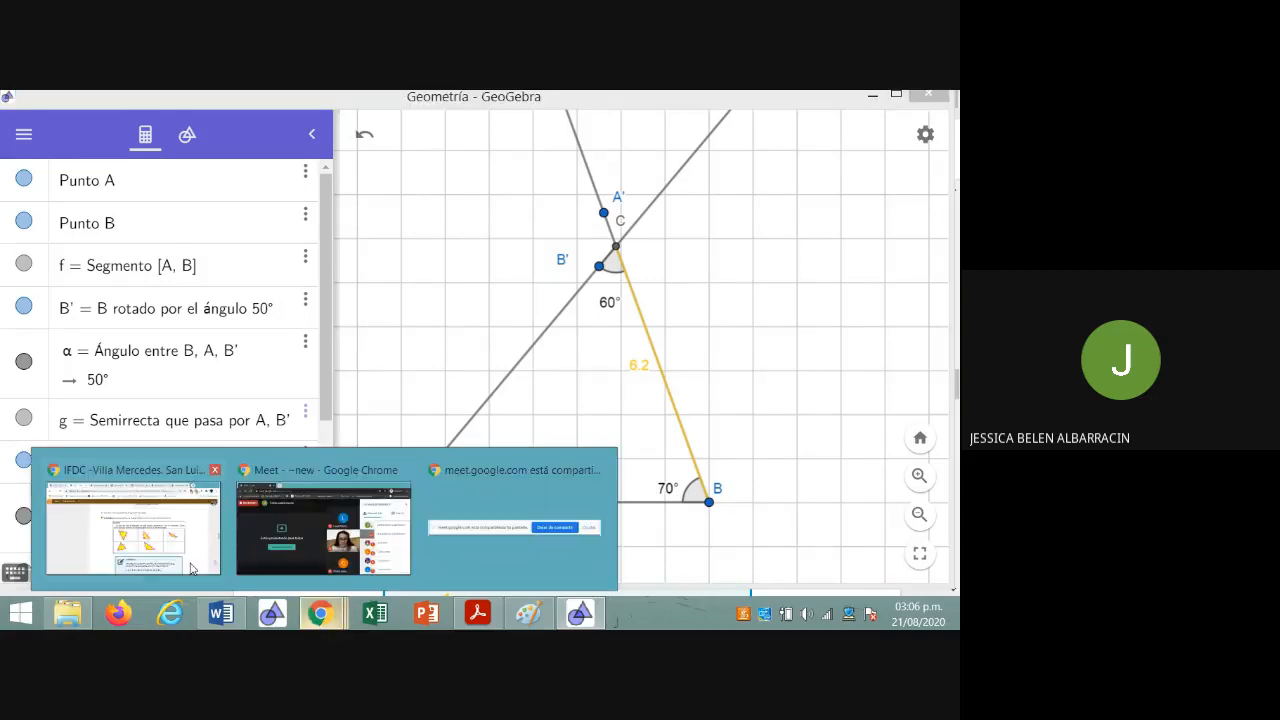
left_click(190, 568)
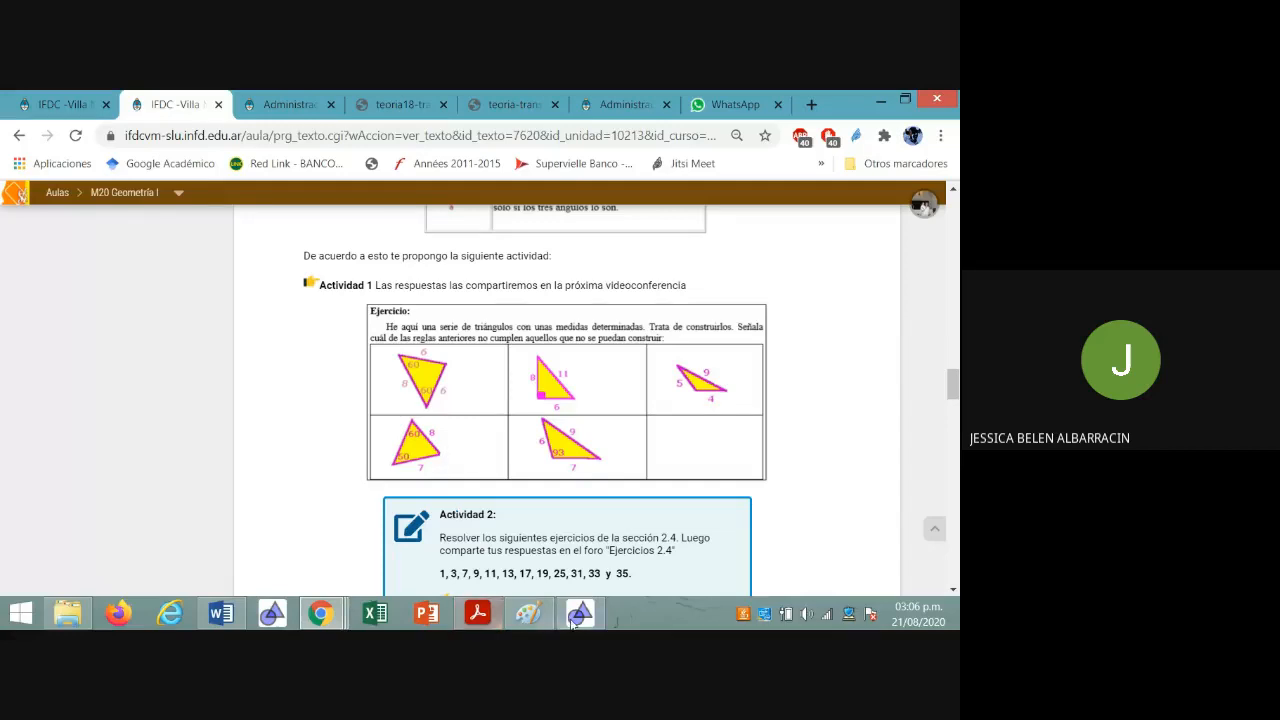
mouse_move(580, 620)
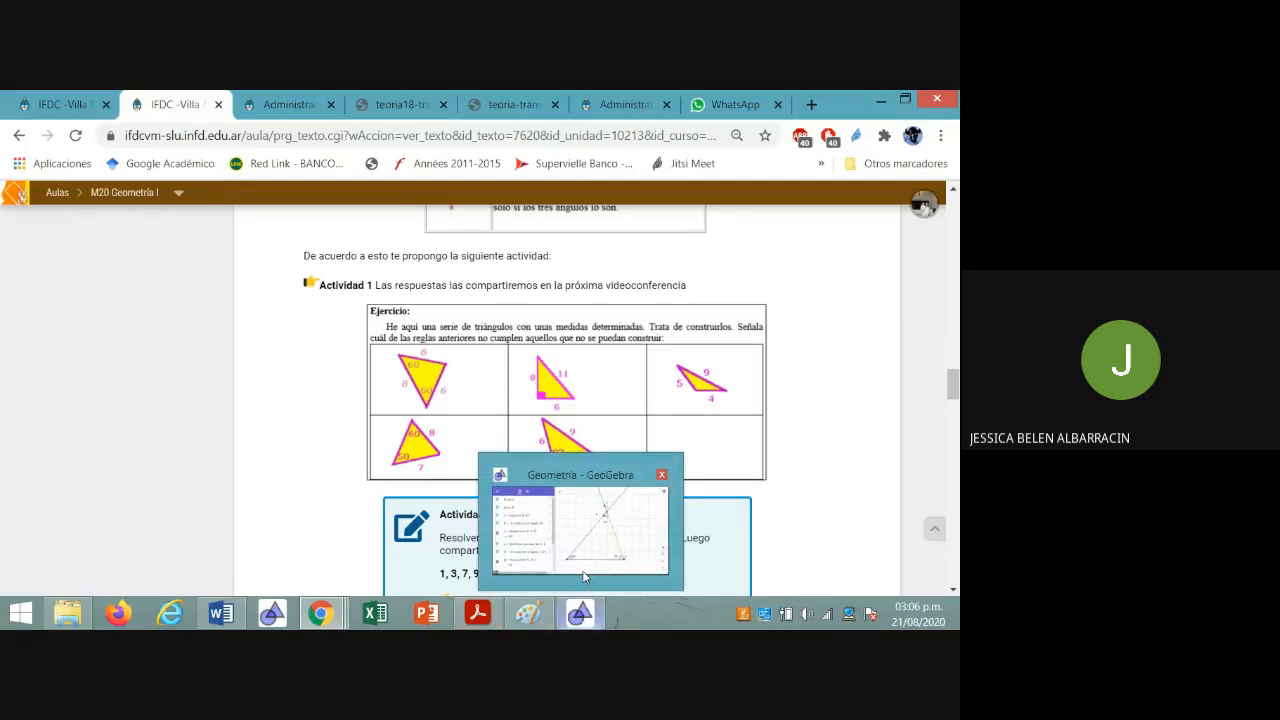
left_click(585, 540)
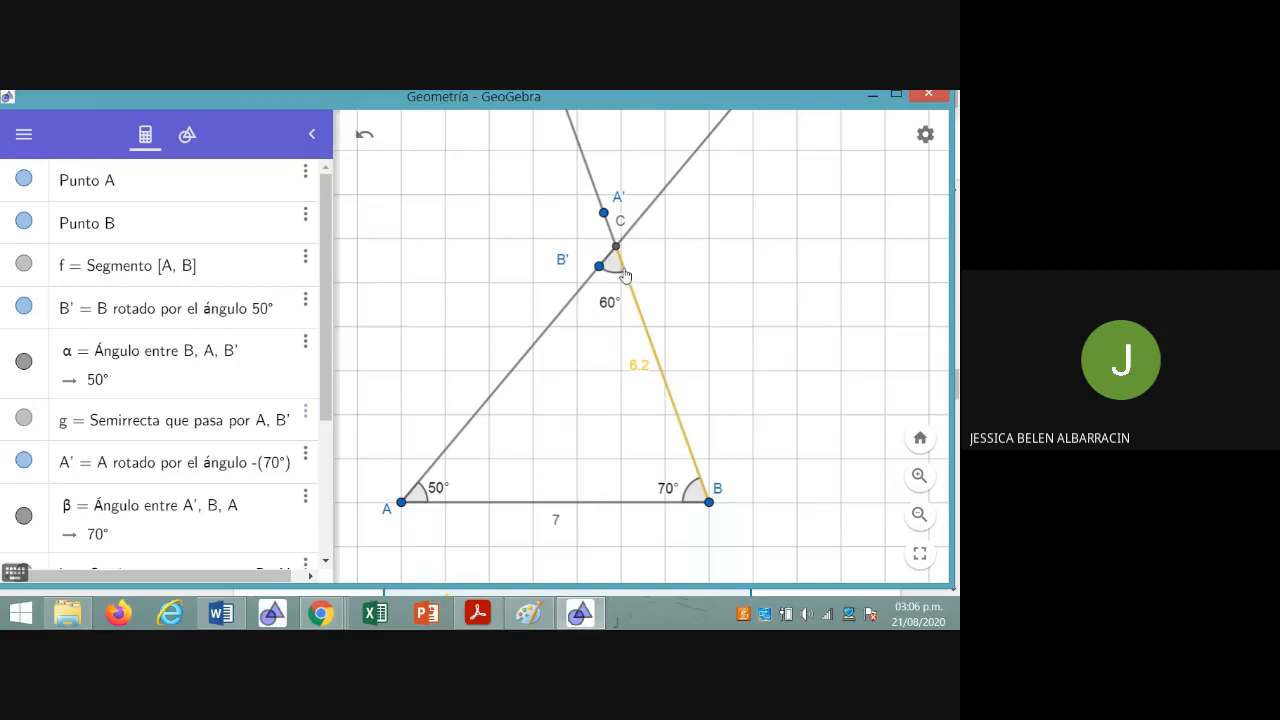
Change the colour of segment CB to green
left_click(663, 377)
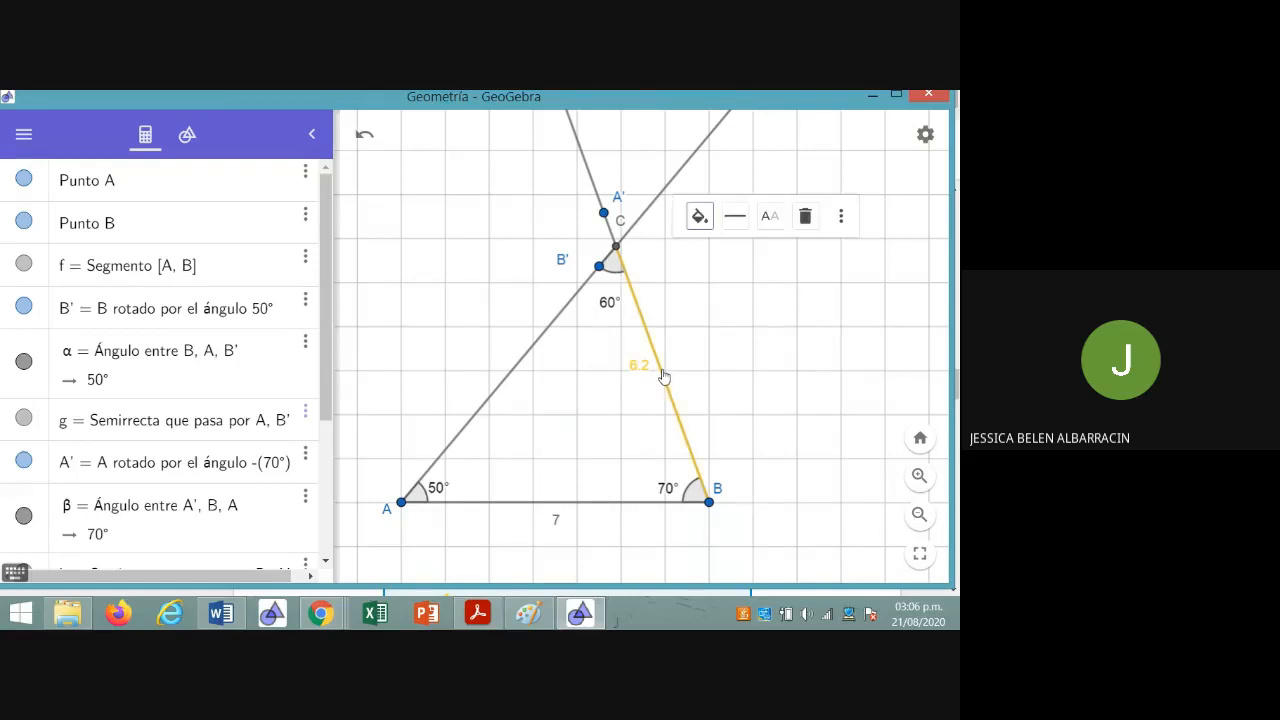
left_click(699, 218)
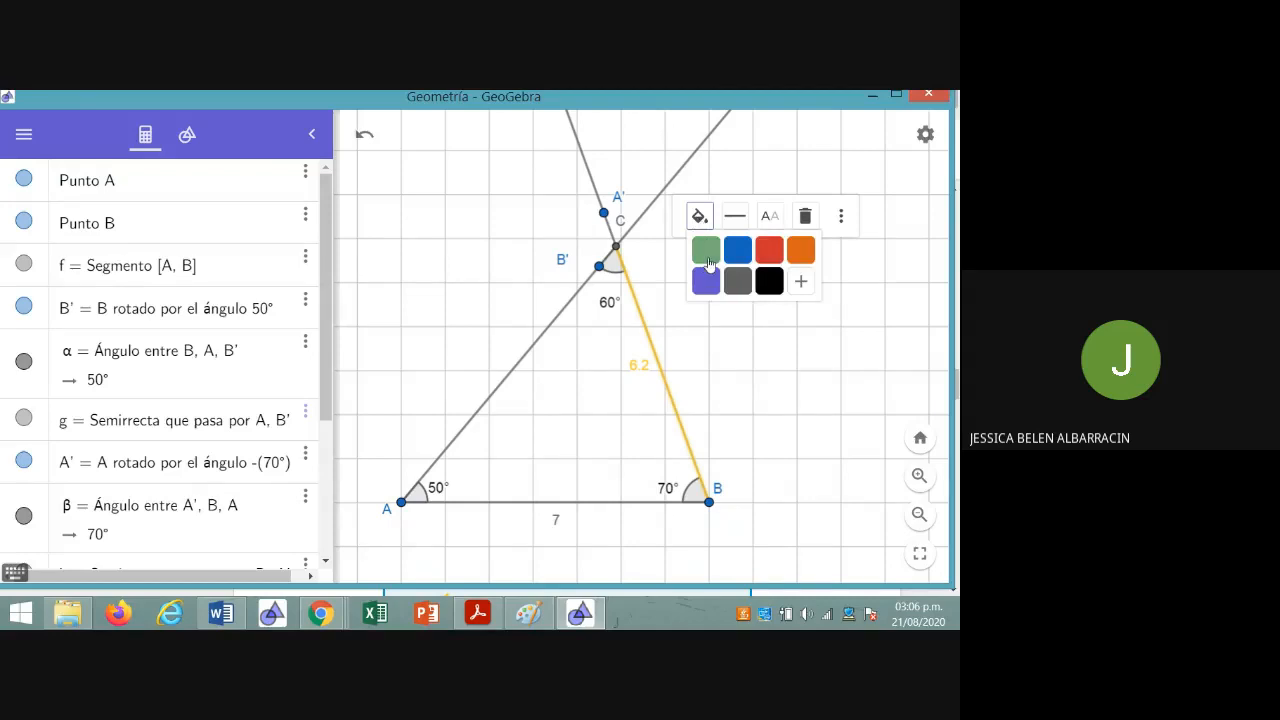
left_click(706, 250)
left_click(706, 318)
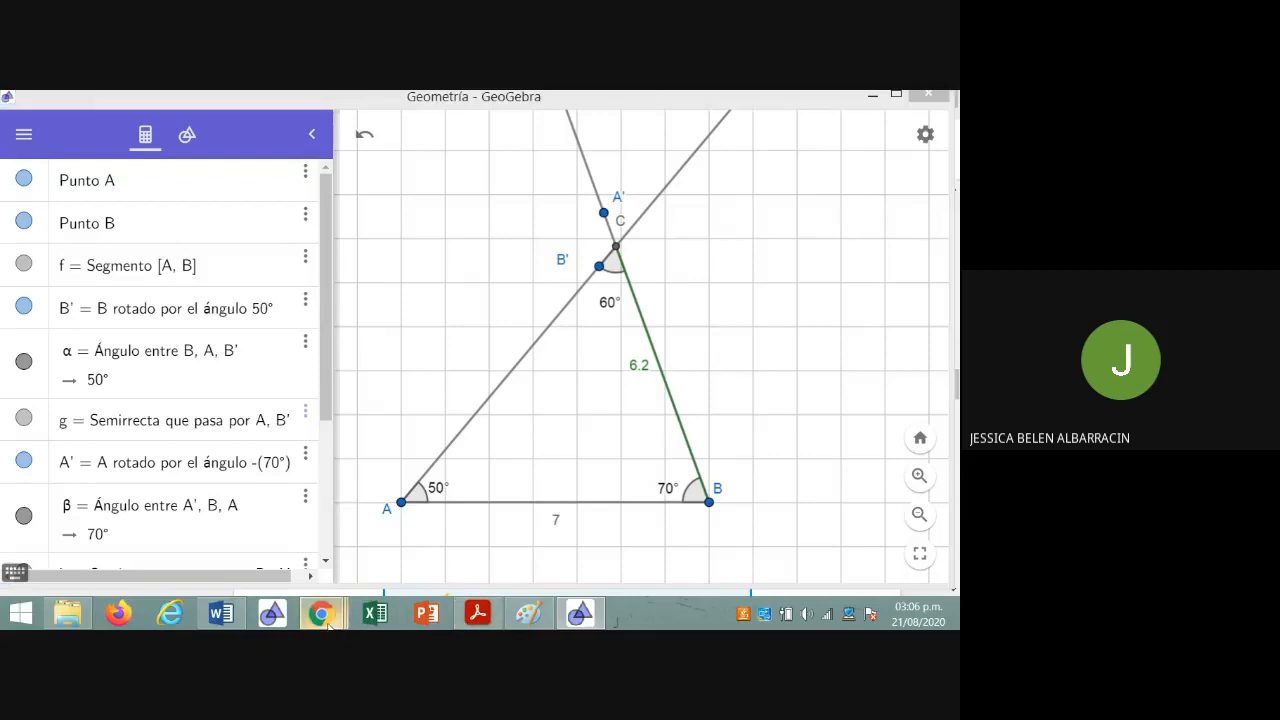
Switch to Chrome and review the triangle rules above Actividad 1 against the exercise's triangles
mouse_move(328, 624)
left_click(176, 553)
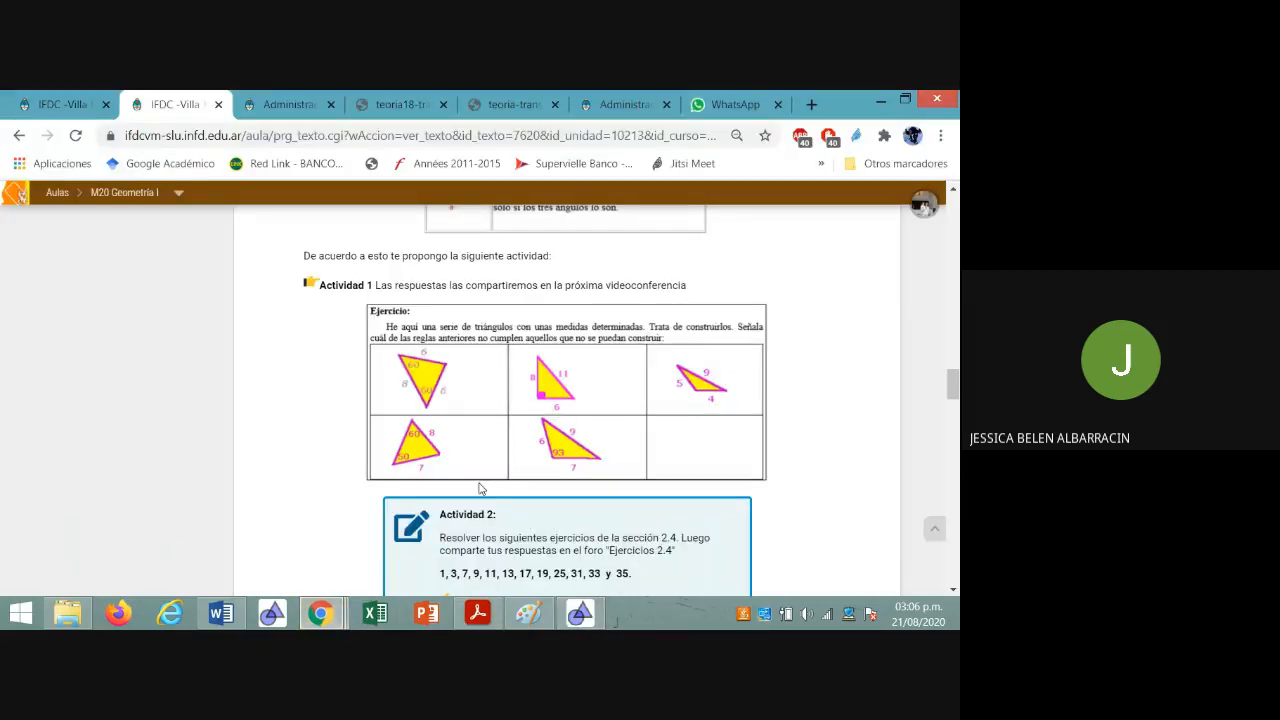
scroll(479, 460, "up", 3)
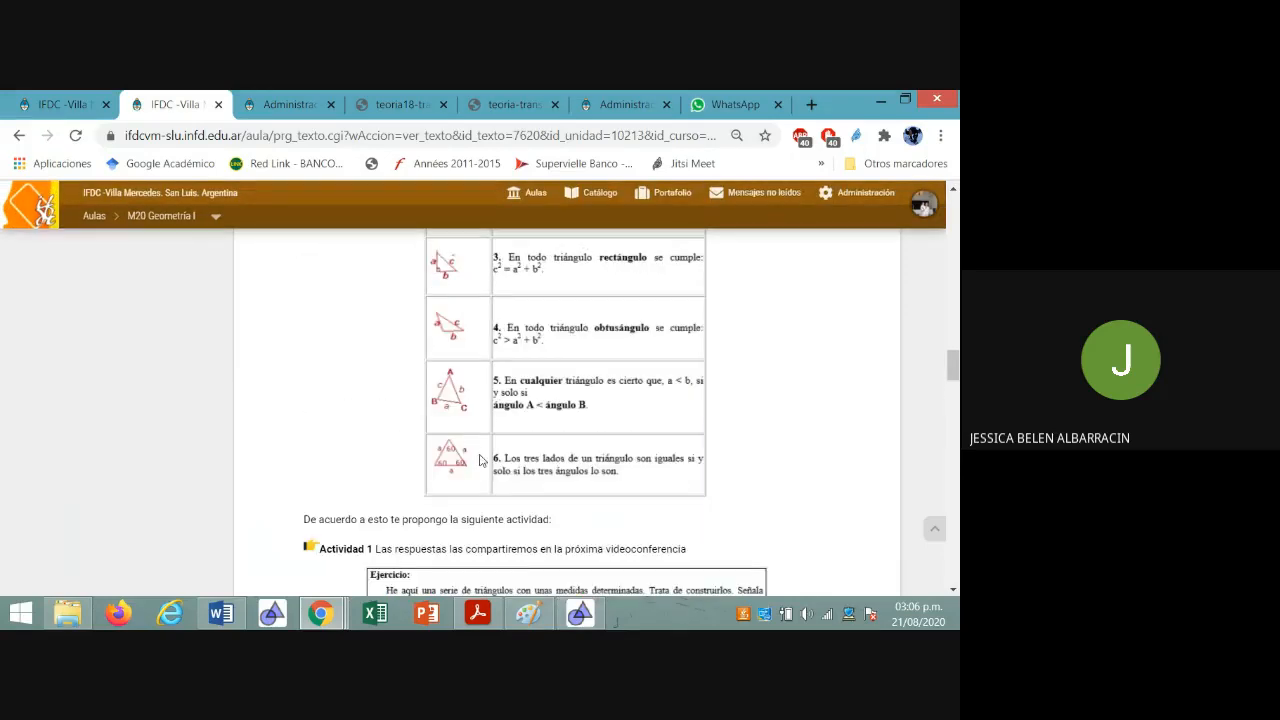
scroll(479, 460, "down", 2)
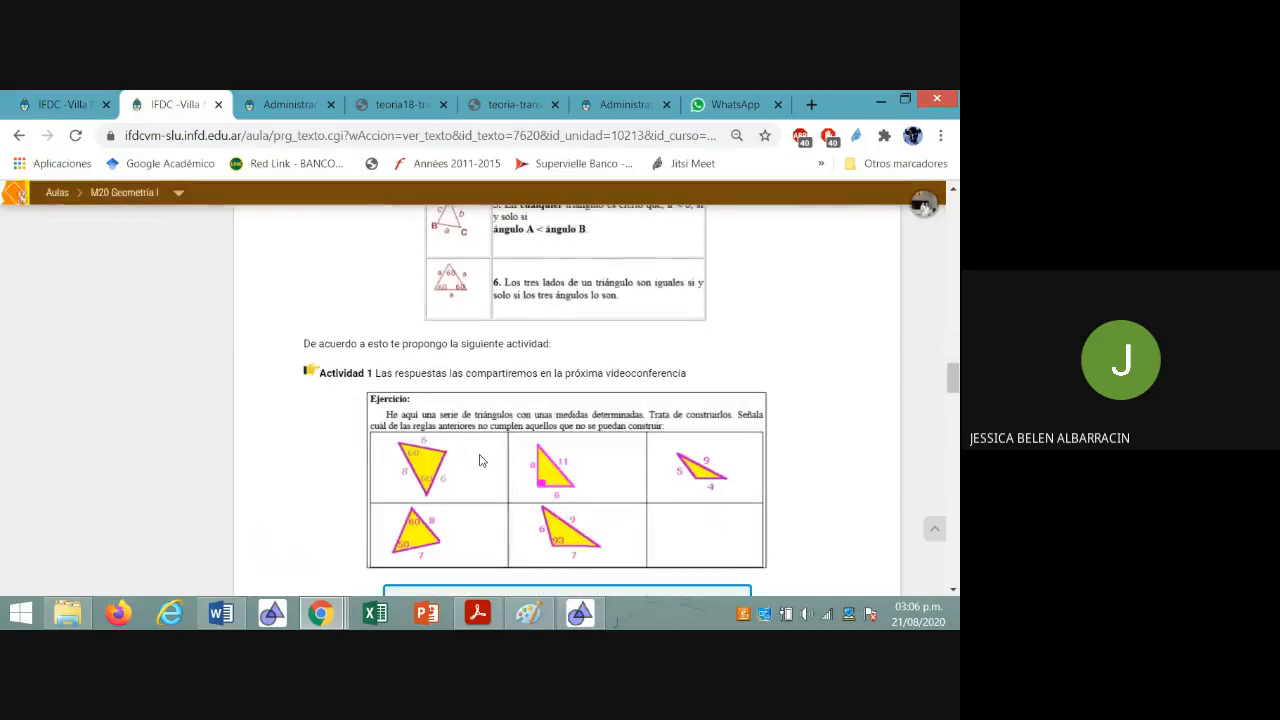
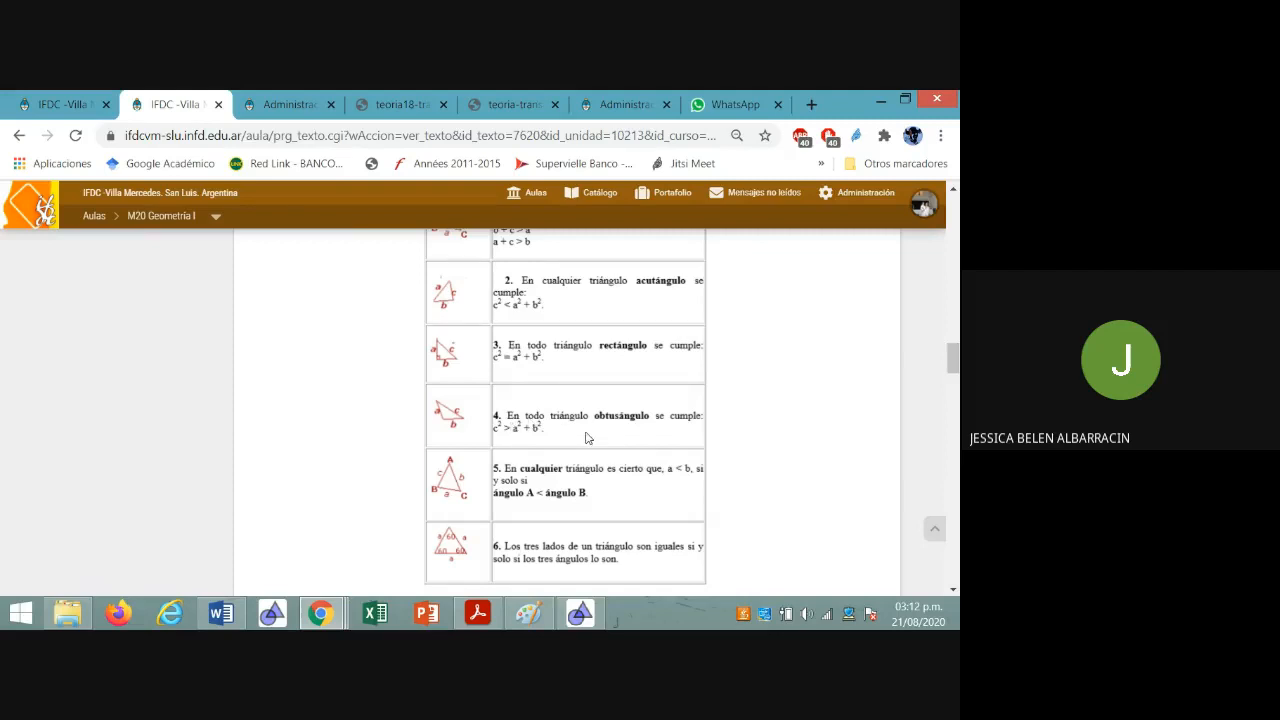
Compare the triangle rules, particularly rule 4 on obtuse triangles, with the 93° triangle in the Actividad 1 exercise
scroll(587, 438, "down", 5)
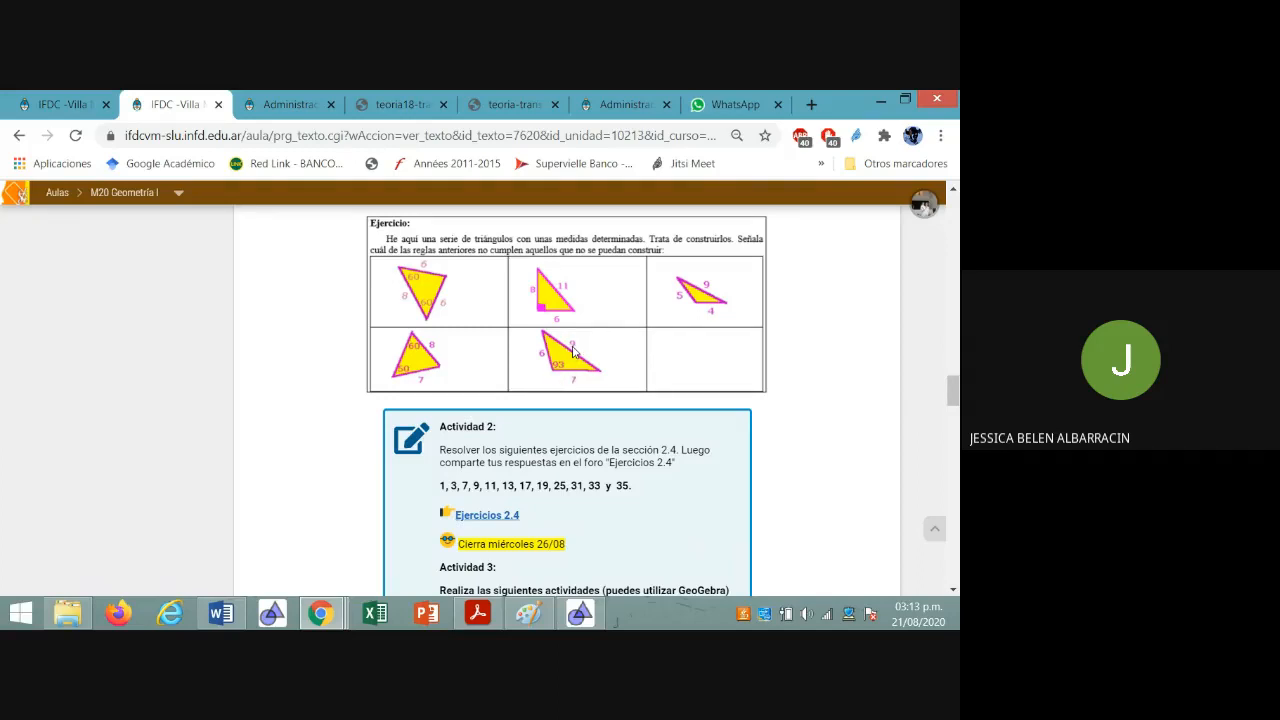
scroll(568, 351, "up", 4)
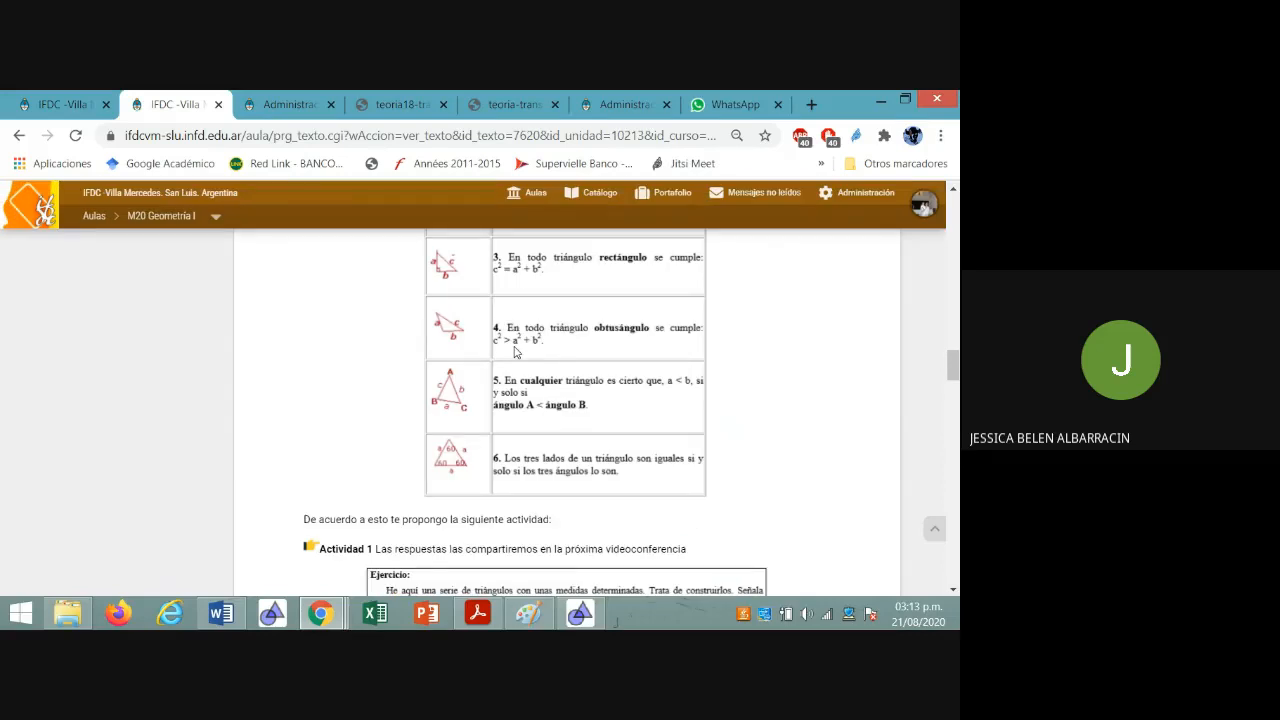
scroll(518, 380, "down", 3)
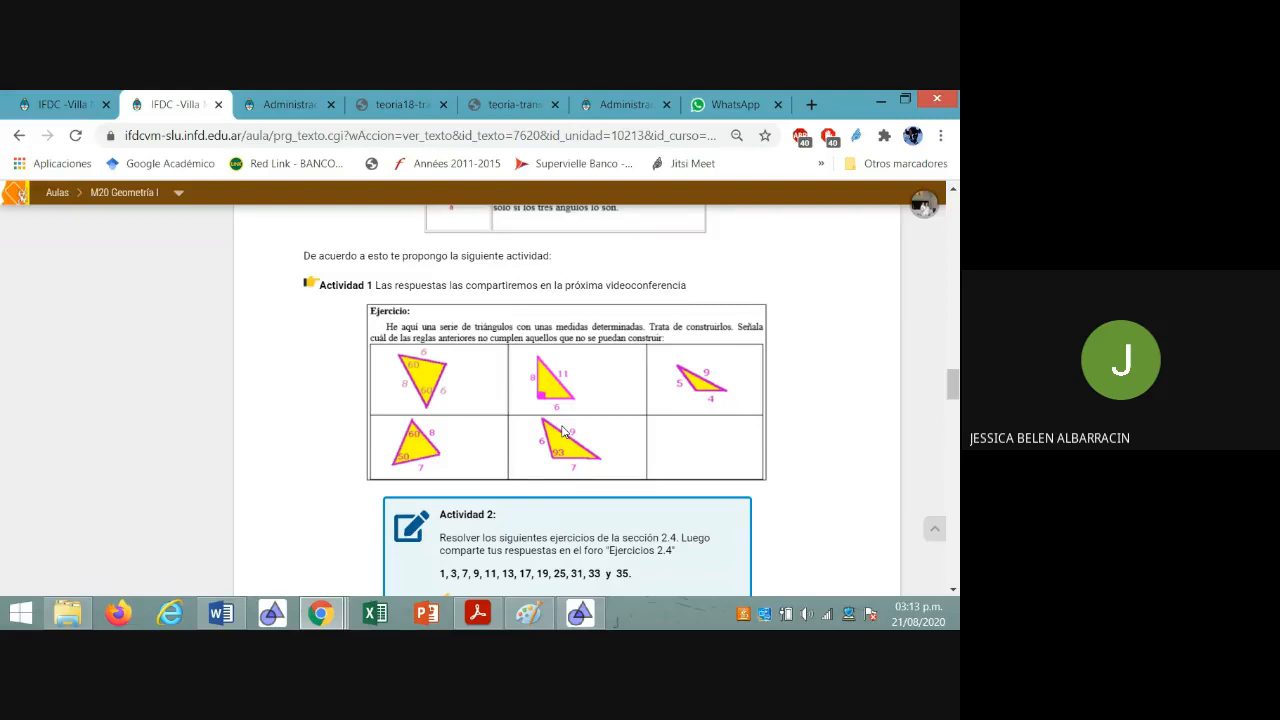
scroll(562, 428, "up", 2)
scroll(559, 411, "up", 1)
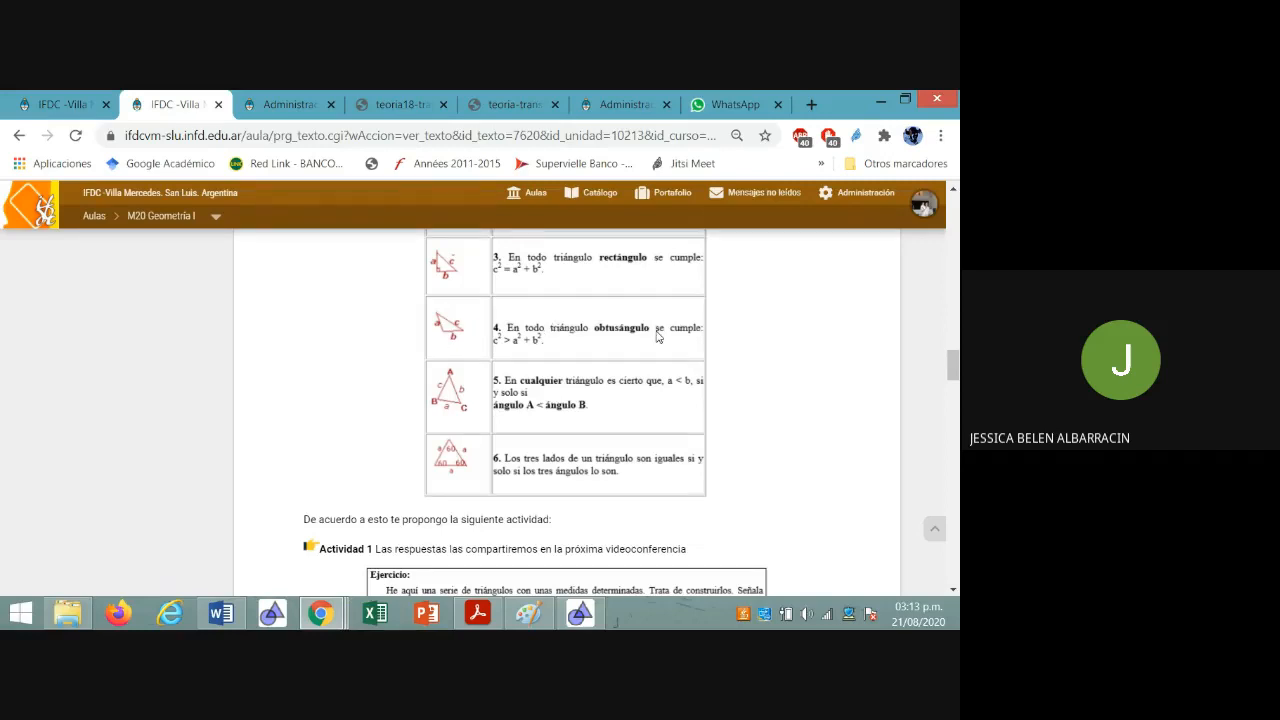
scroll(657, 337, "down", 3)
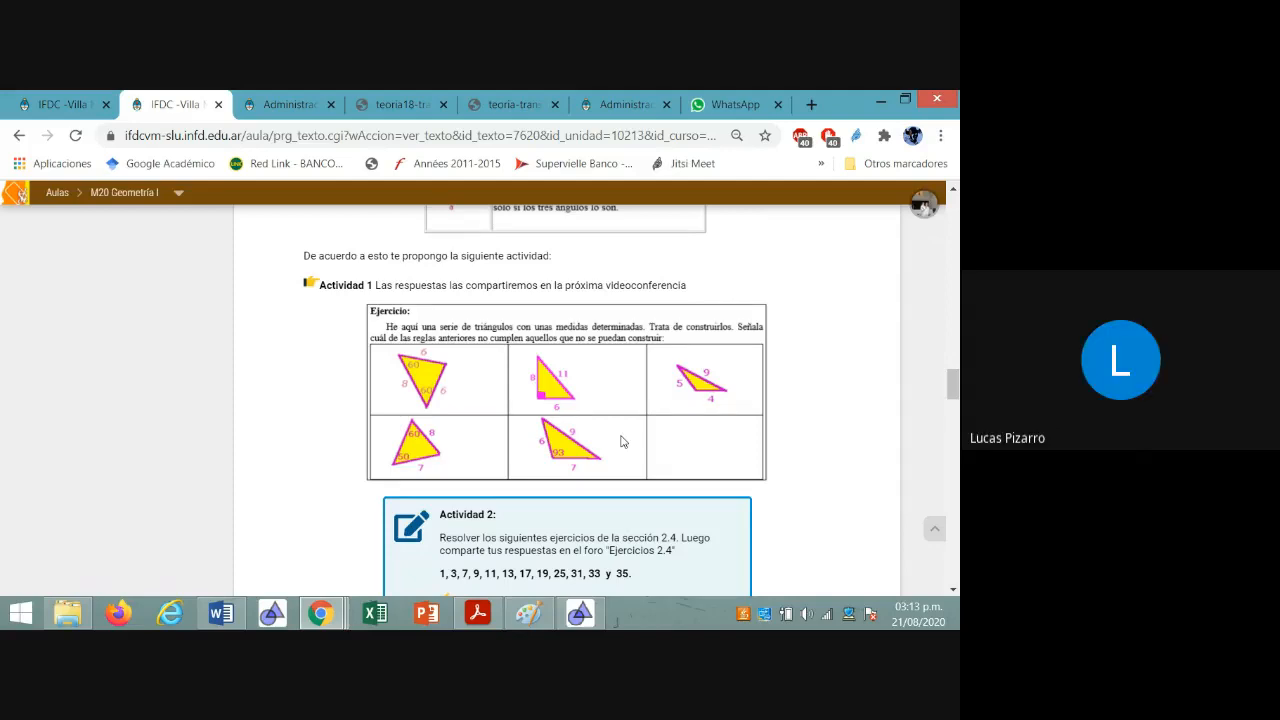
Switch to GeoGebra, start a new construction and show the grid in the graphics view
left_click(581, 615)
left_click(24, 135)
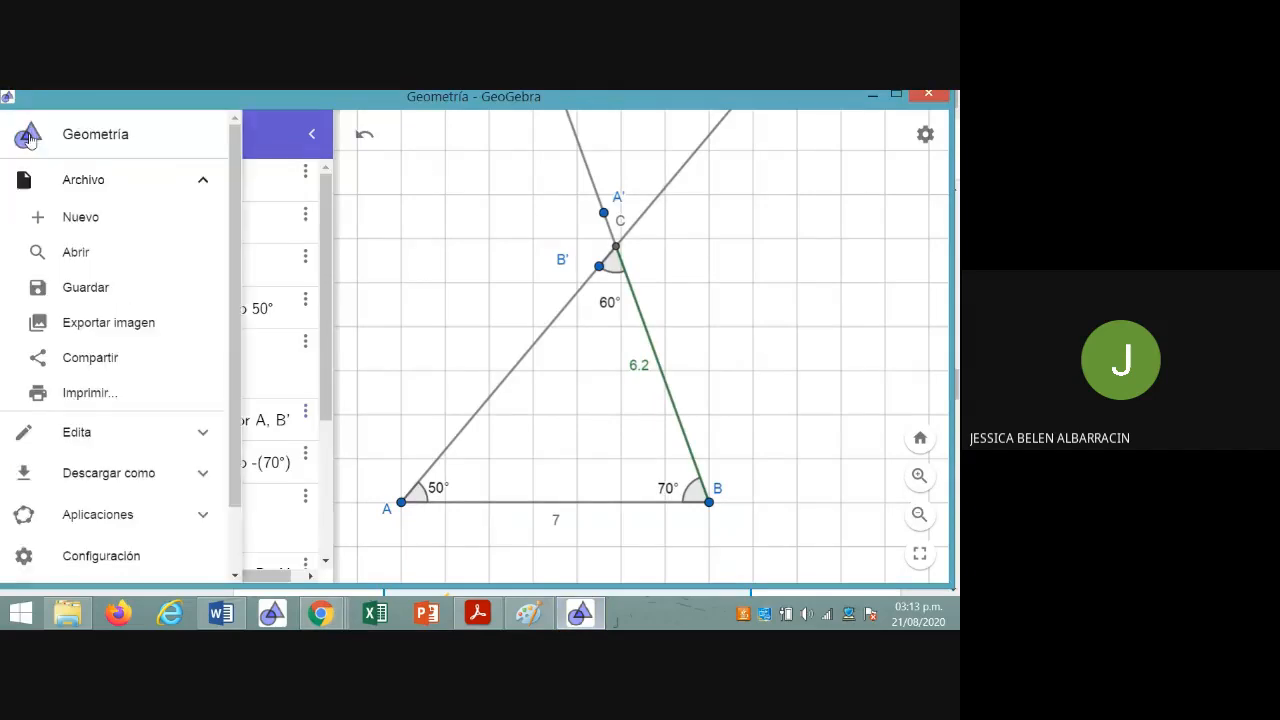
left_click(72, 216)
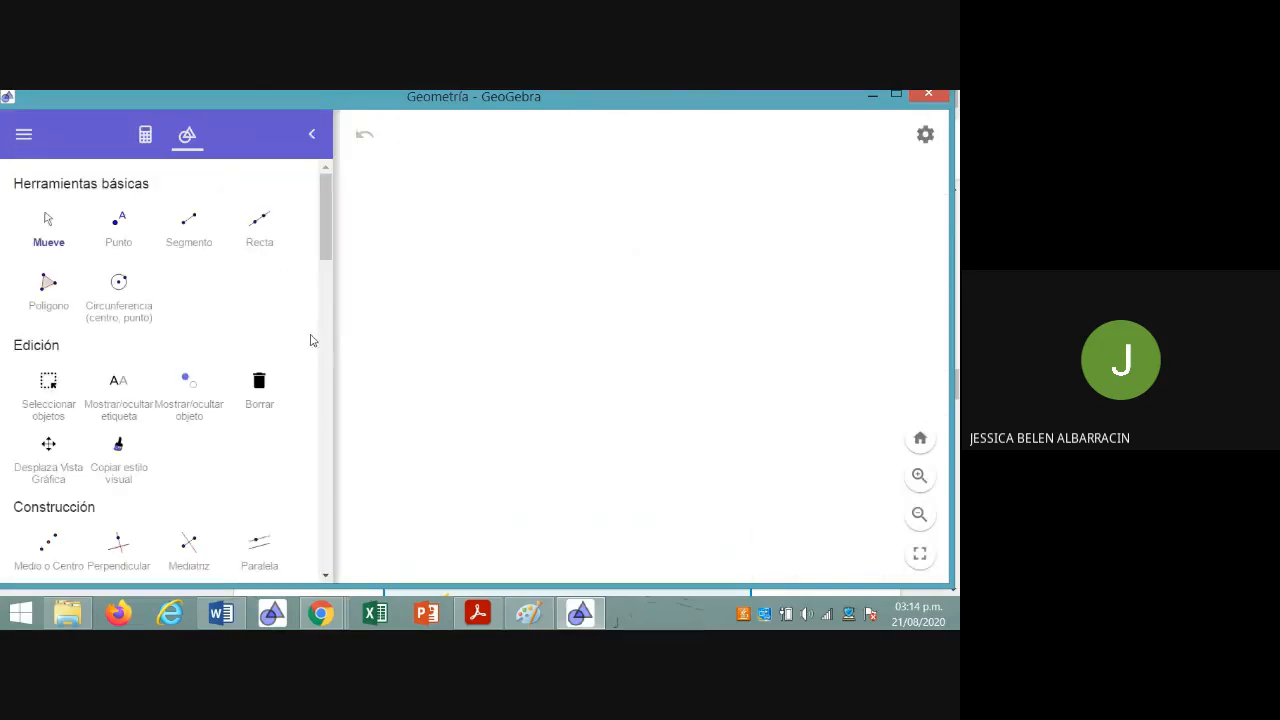
left_click(922, 138)
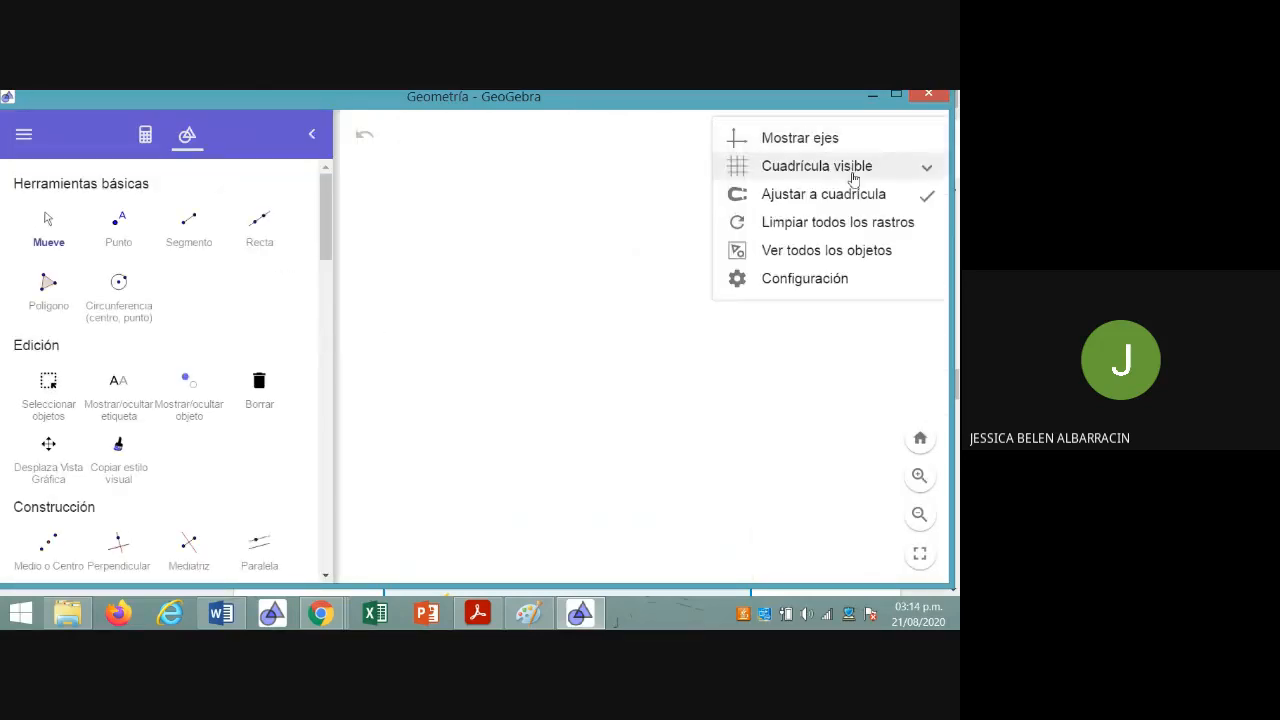
left_click(810, 166)
left_click(829, 220)
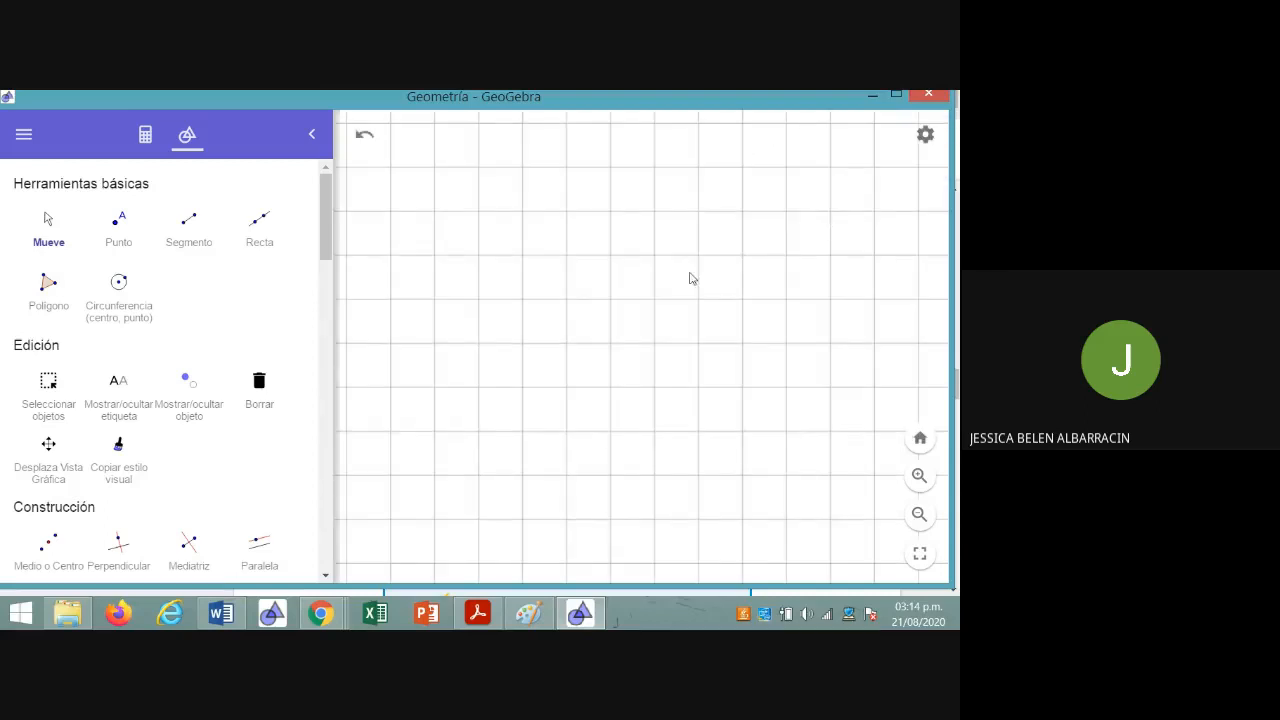
Check the exercise in Chrome, and draw a horizontal segment AB seven grid squares long in GeoGebra
left_click(318, 618)
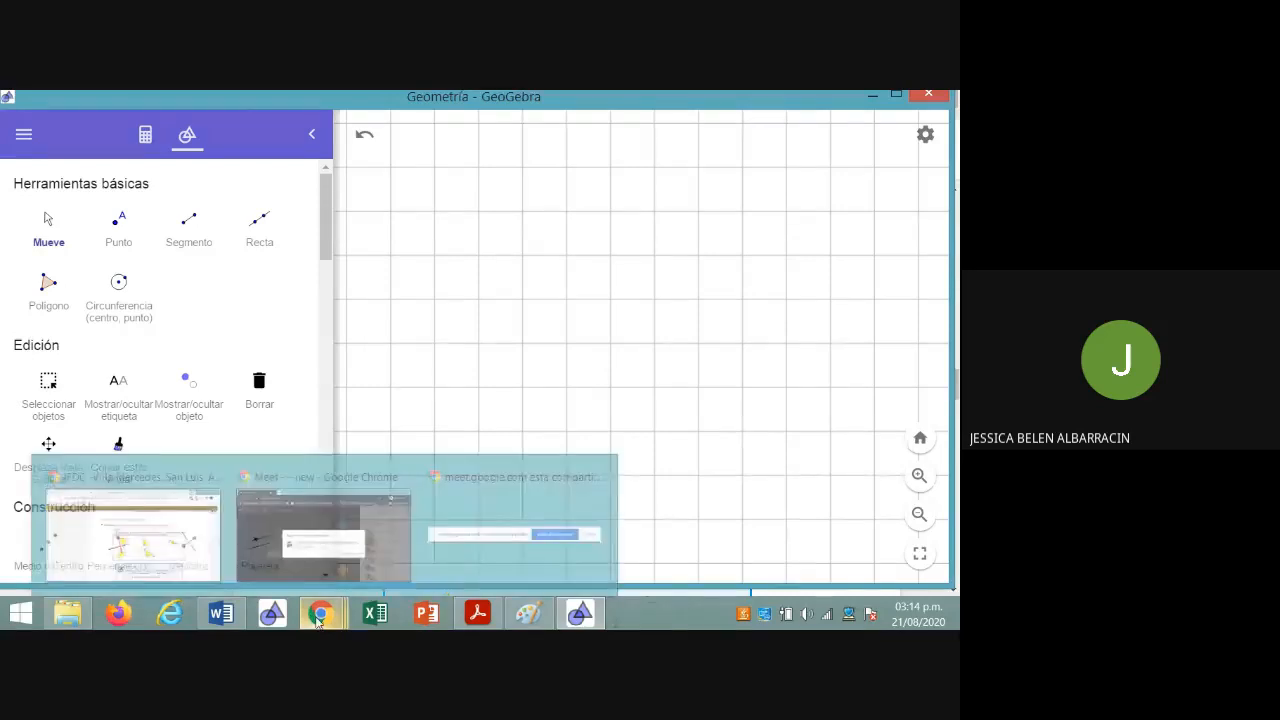
left_click(178, 560)
left_click(588, 616)
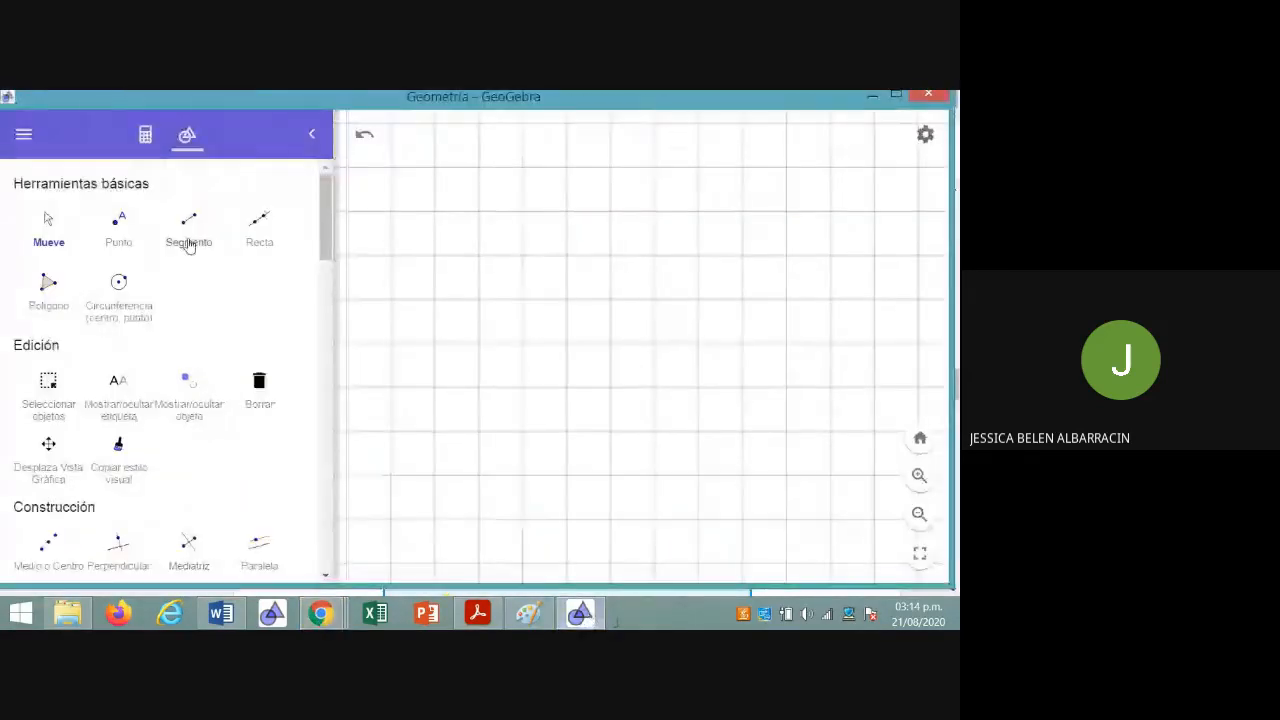
left_click(188, 228)
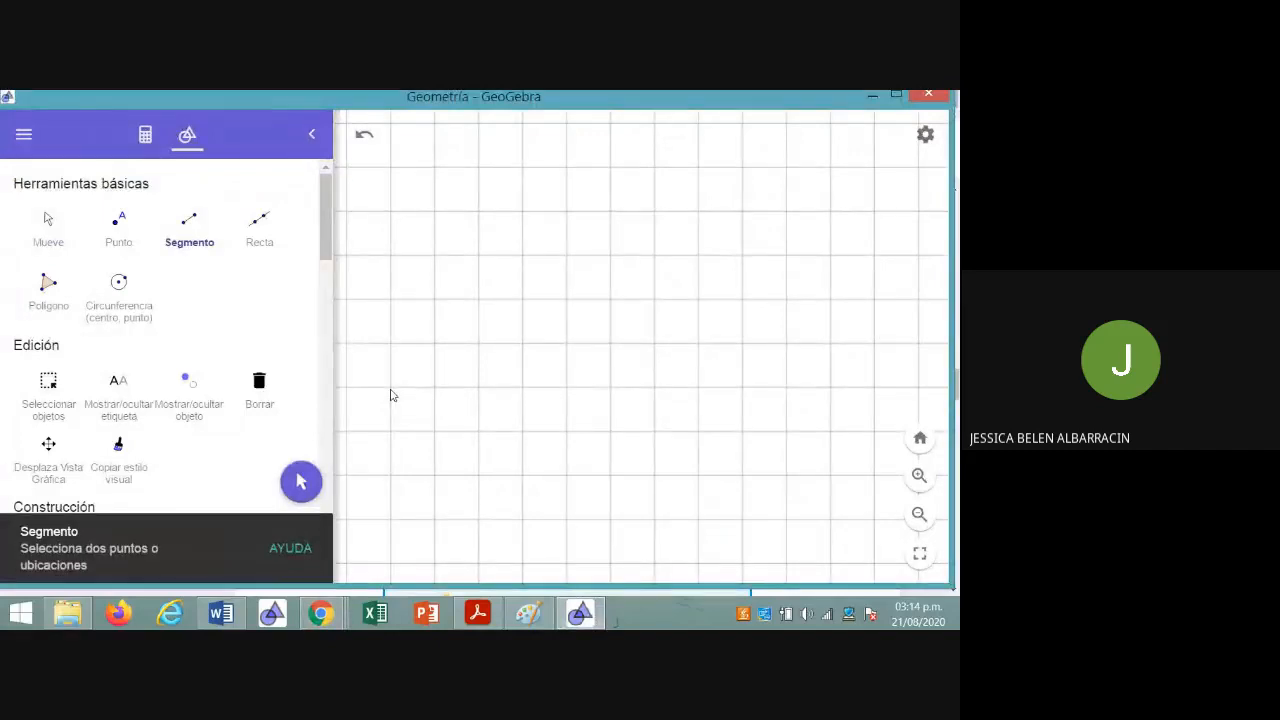
left_click(390, 387)
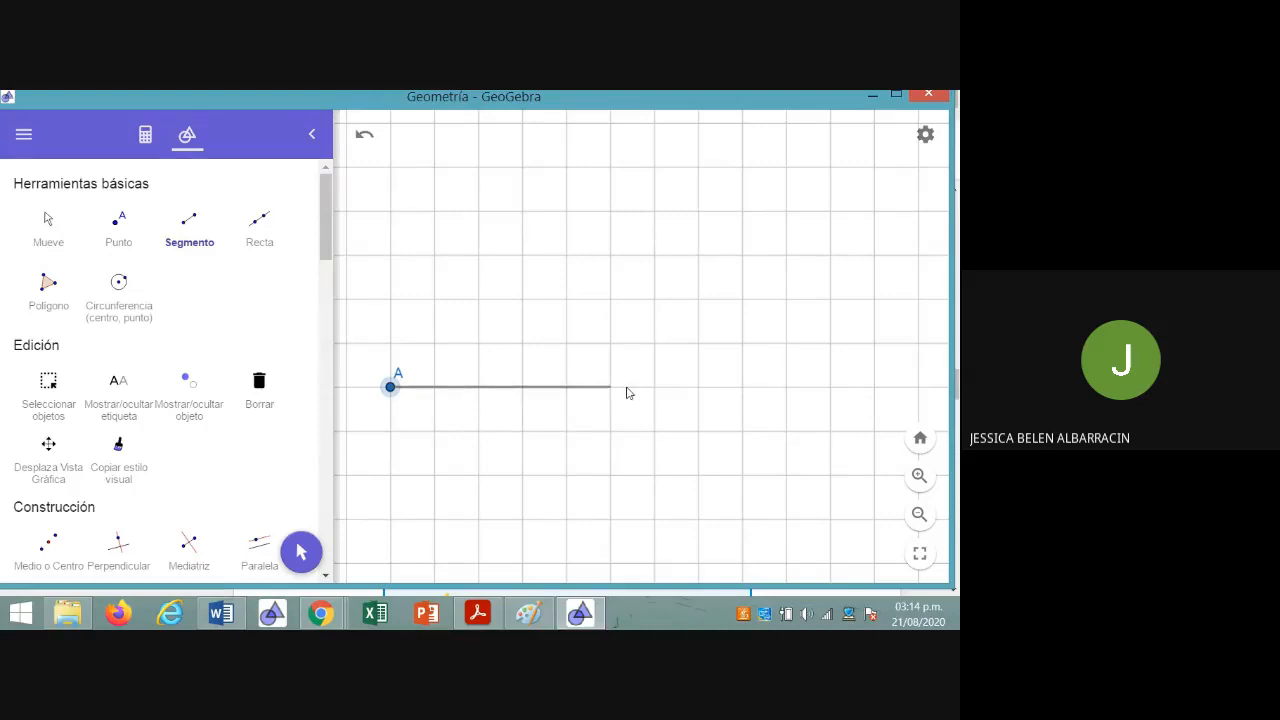
left_click(698, 386)
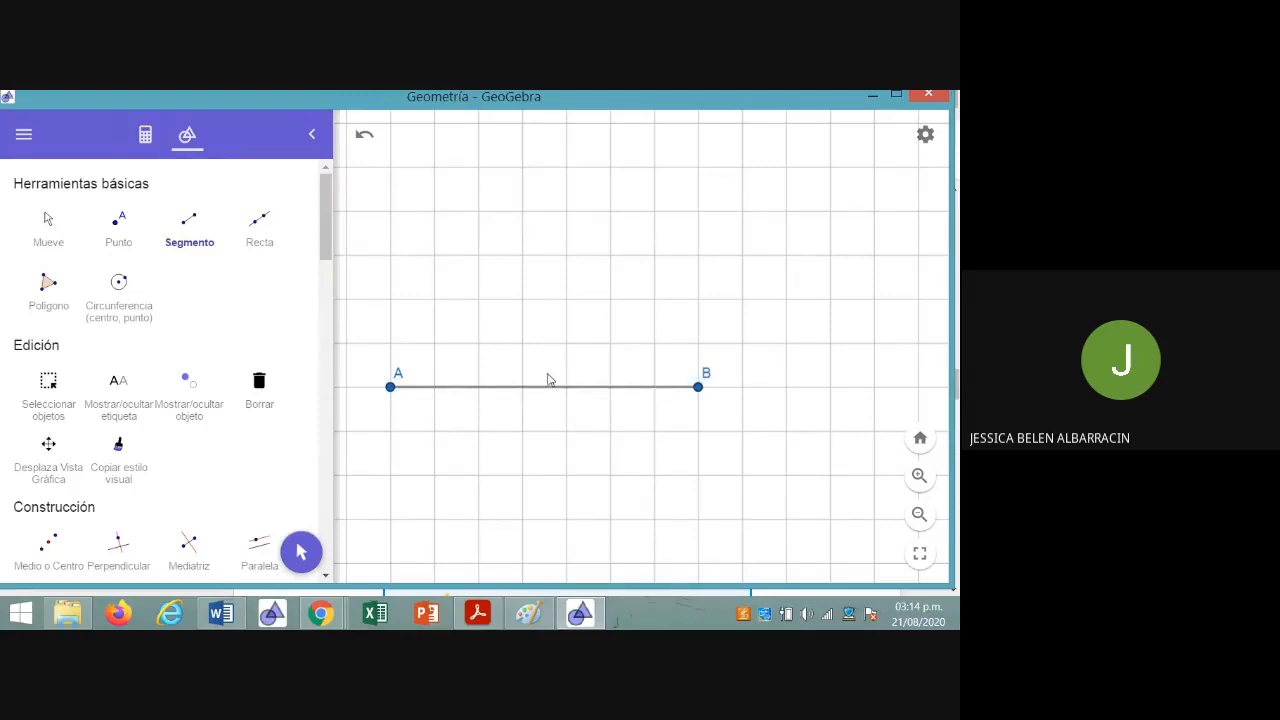
Construct a 93° counterclockwise angle with vertex A, measured from point B, using Ángulo dada su amplitud
left_click_drag(326, 248, 326, 308)
left_click(128, 425)
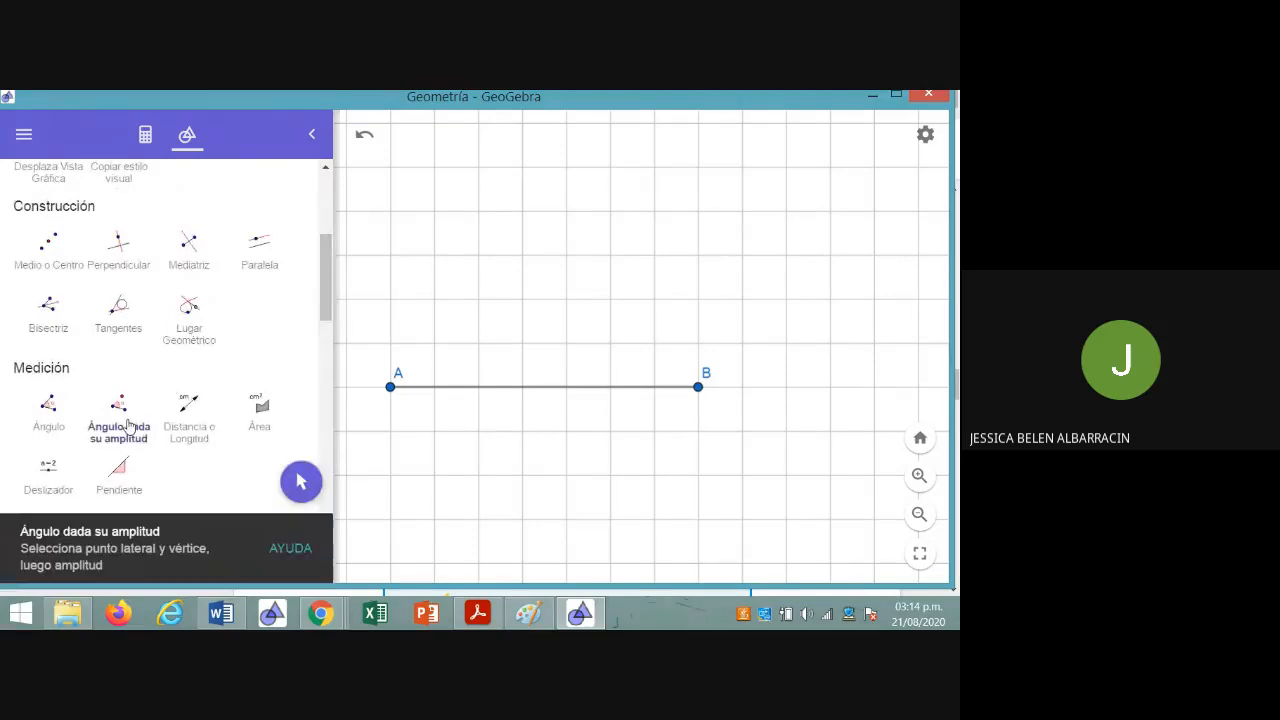
left_click(701, 387)
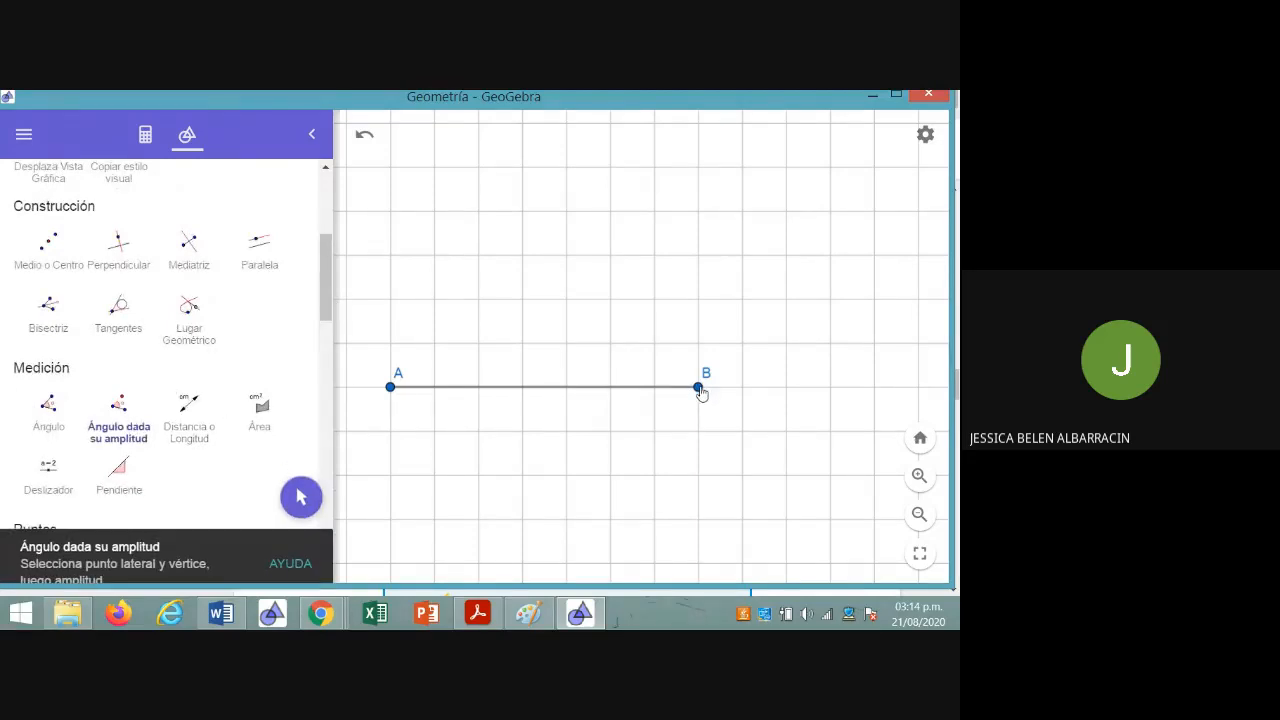
left_click(390, 388)
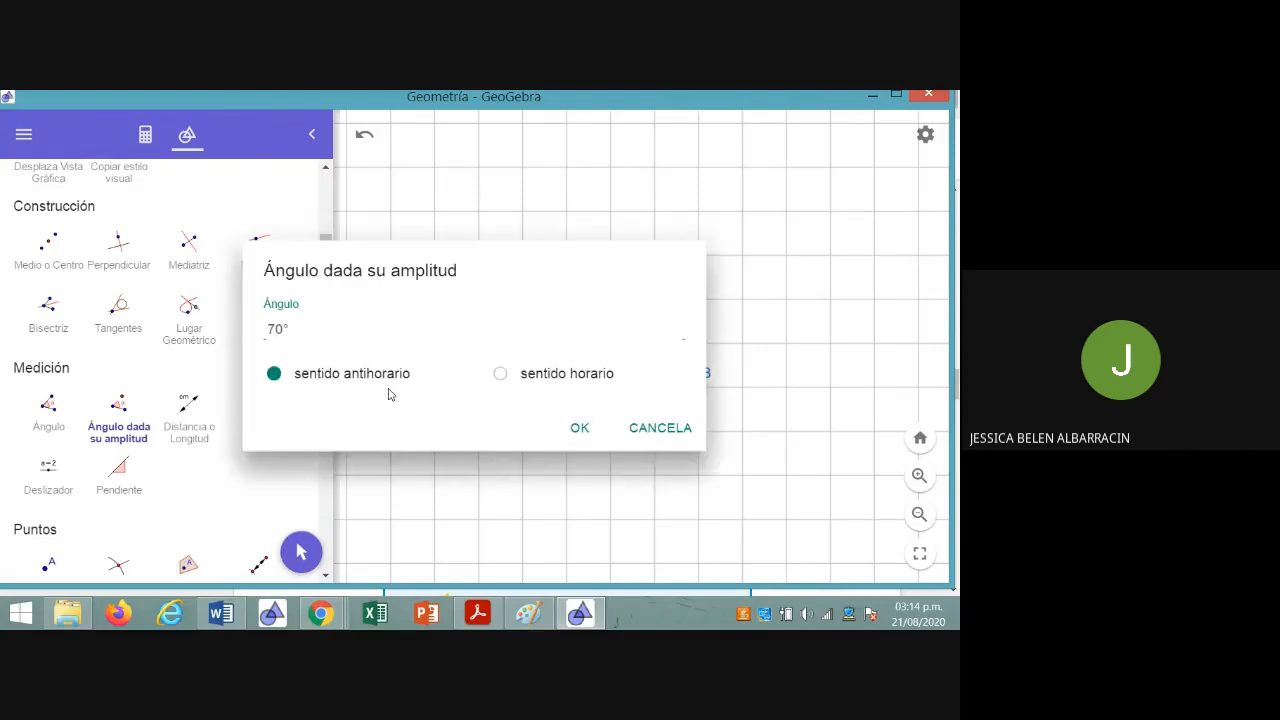
key("BackSpace")
key("BackSpace")
type("93")
left_click(577, 436)
left_click(425, 363)
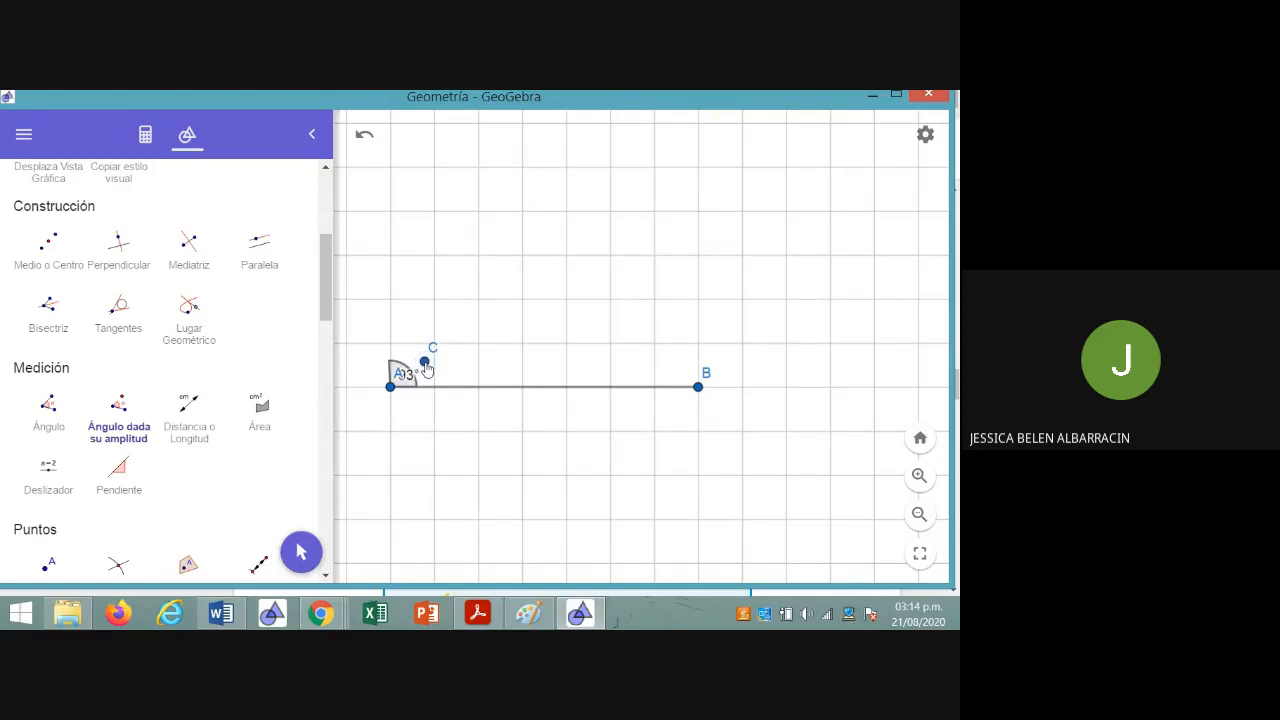
left_click(145, 134)
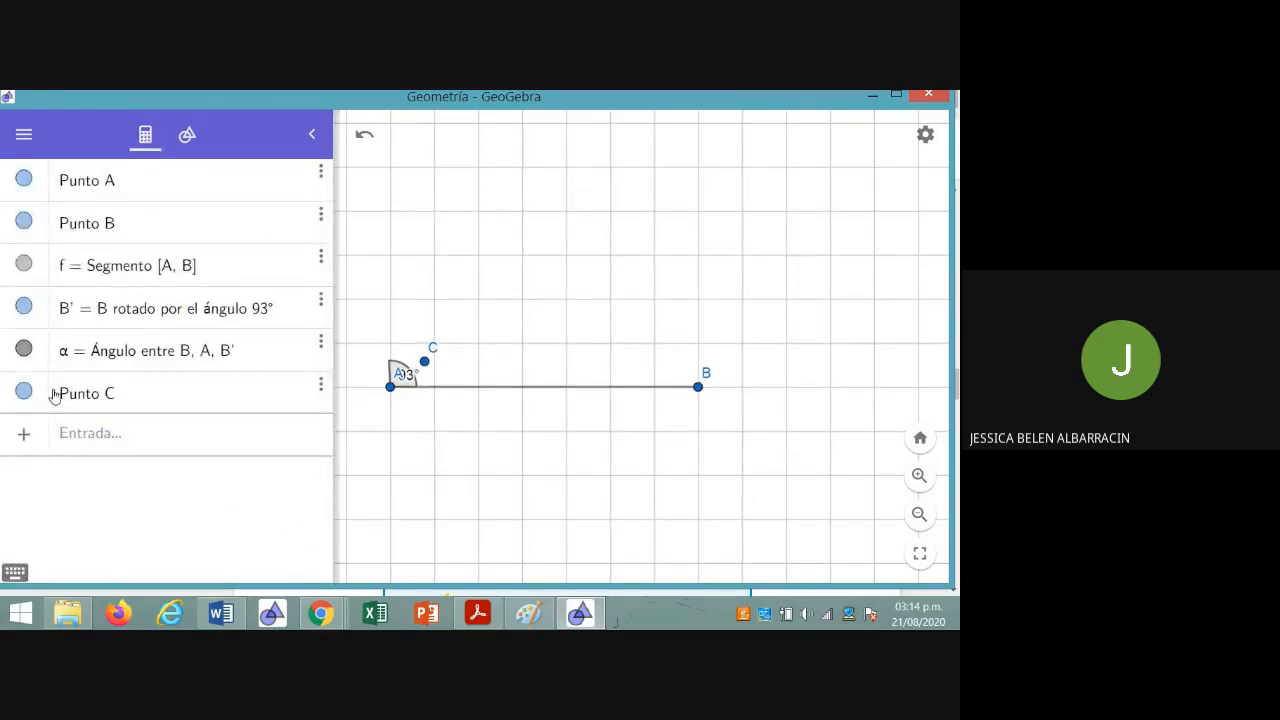
left_click(321, 385)
left_click(326, 414)
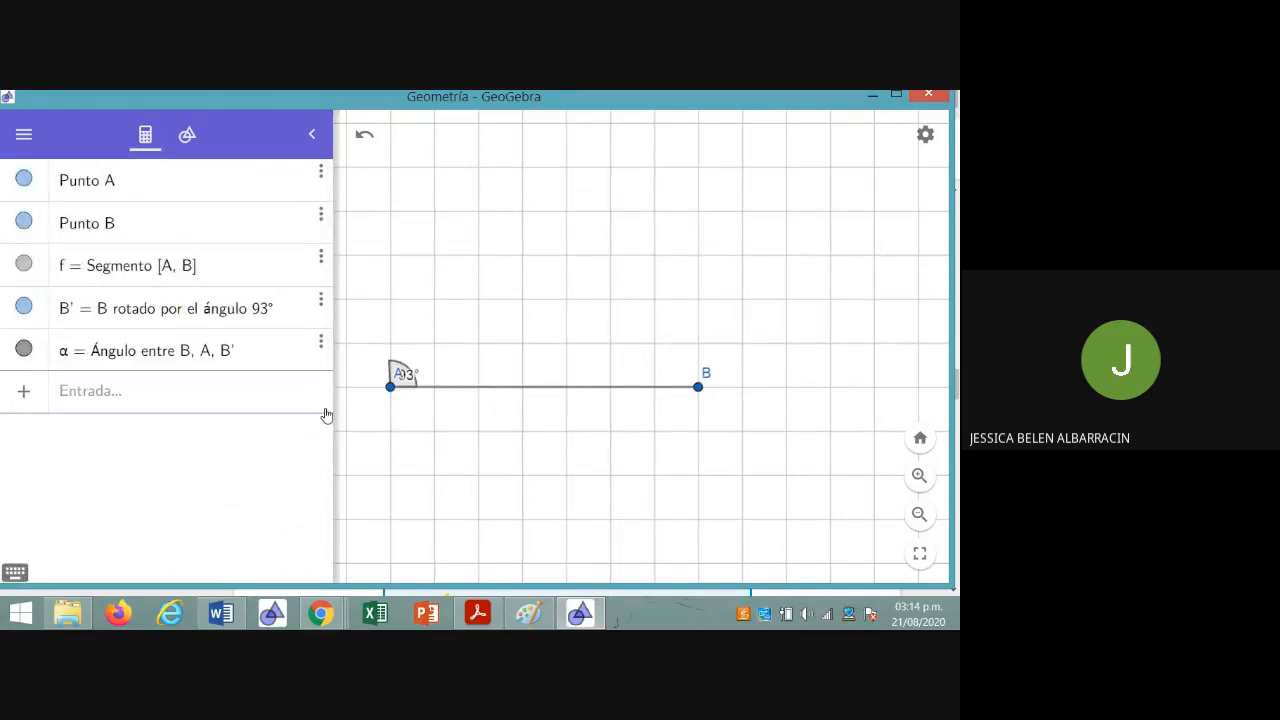
left_click(22, 137)
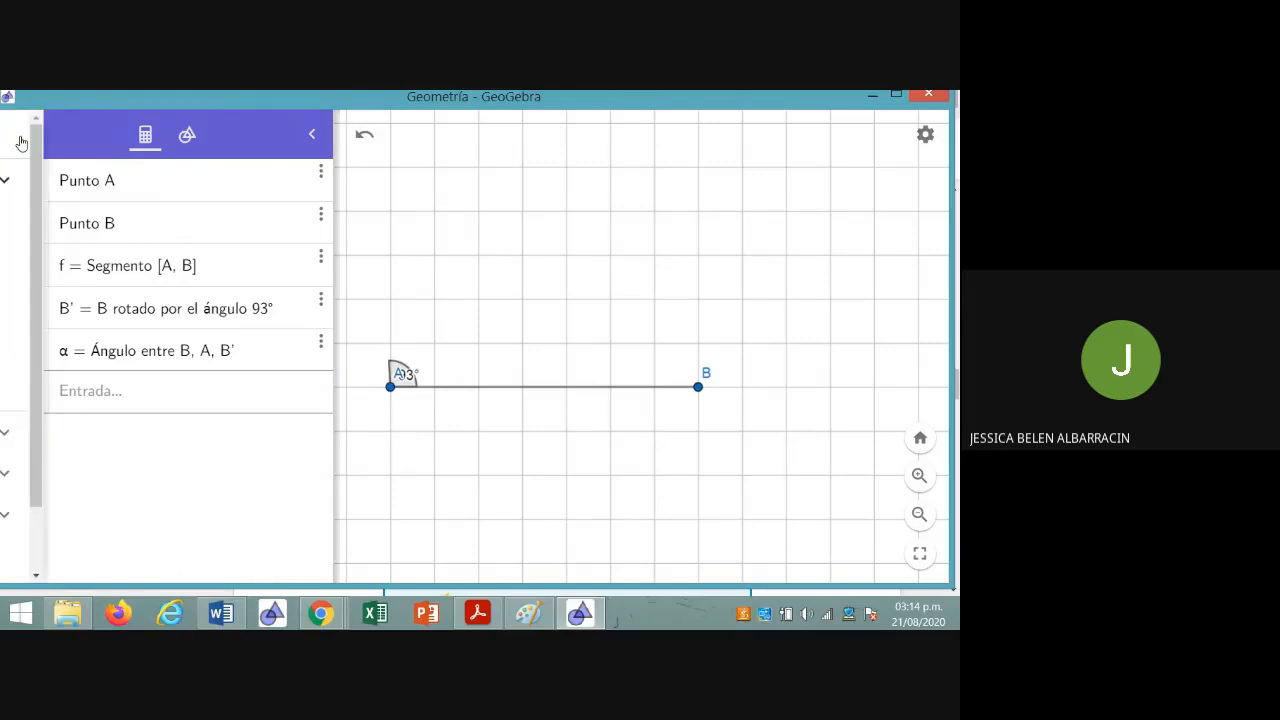
left_click(283, 134)
left_click(187, 134)
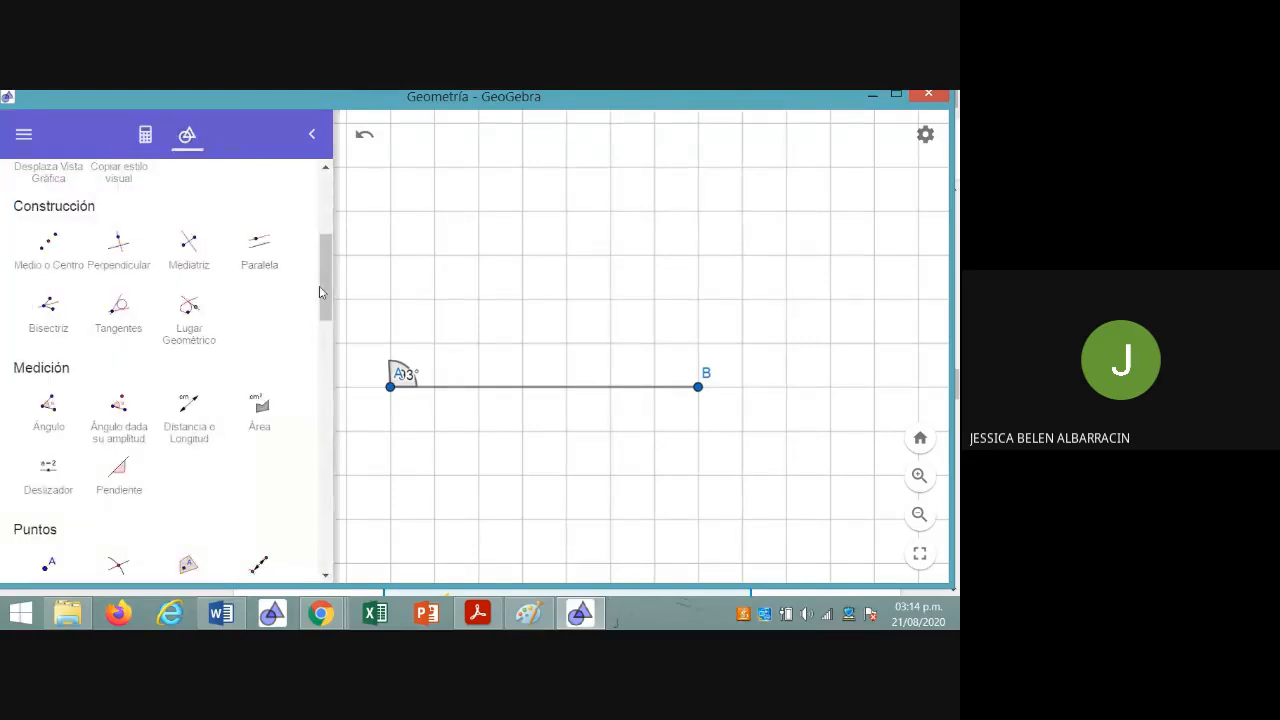
Move the label of point A below its point and separate the 93° label from the angle mark
scroll(326, 278, "up", 3)
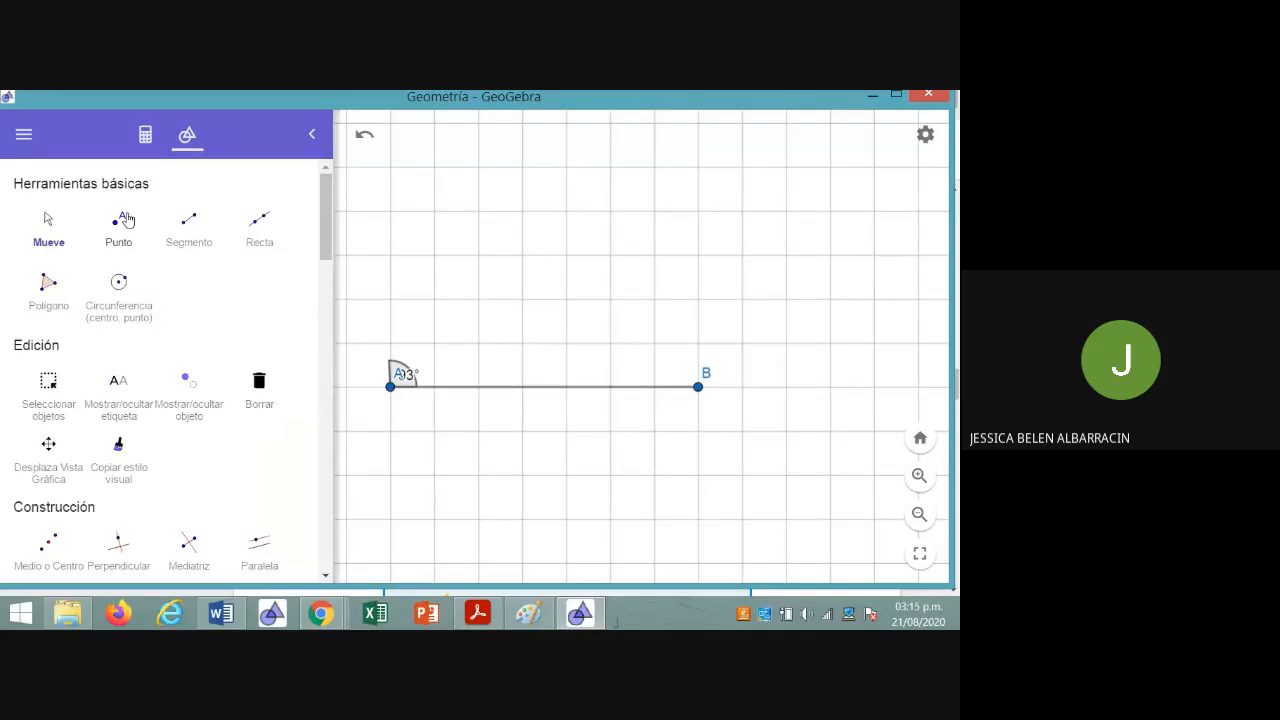
left_click(51, 243)
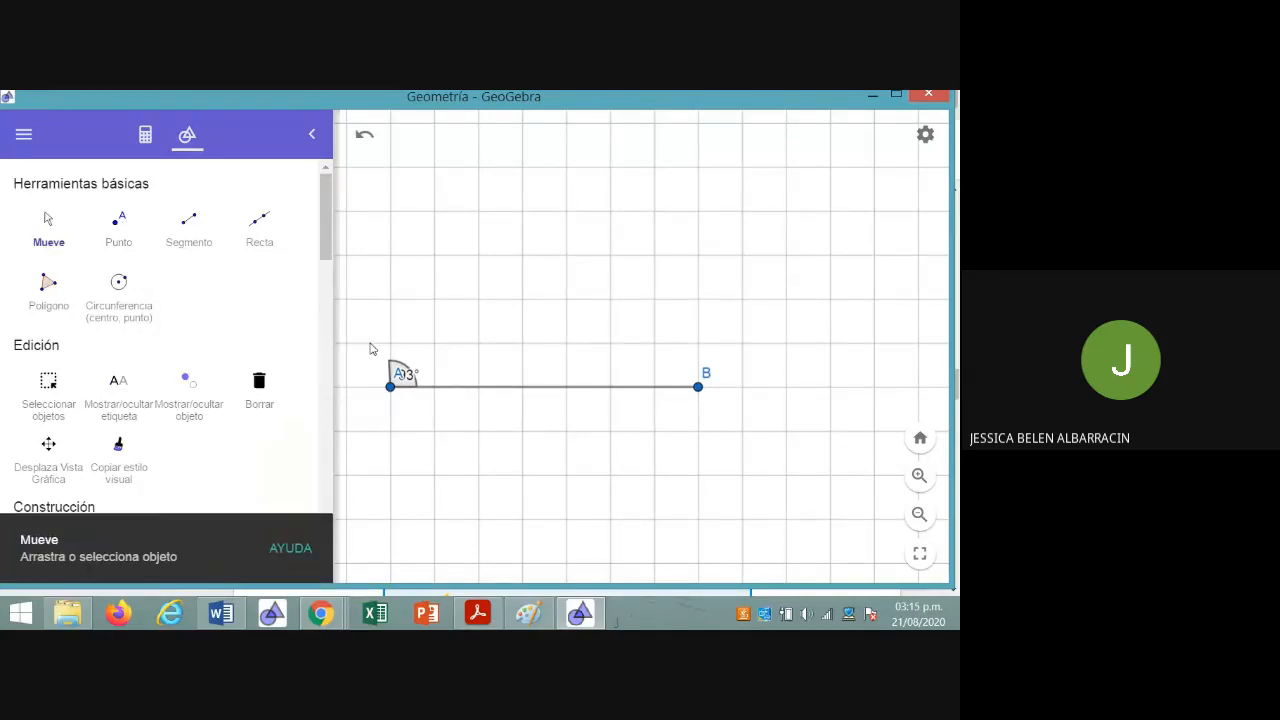
left_click_drag(408, 378, 380, 412)
left_click_drag(500, 287, 546, 365)
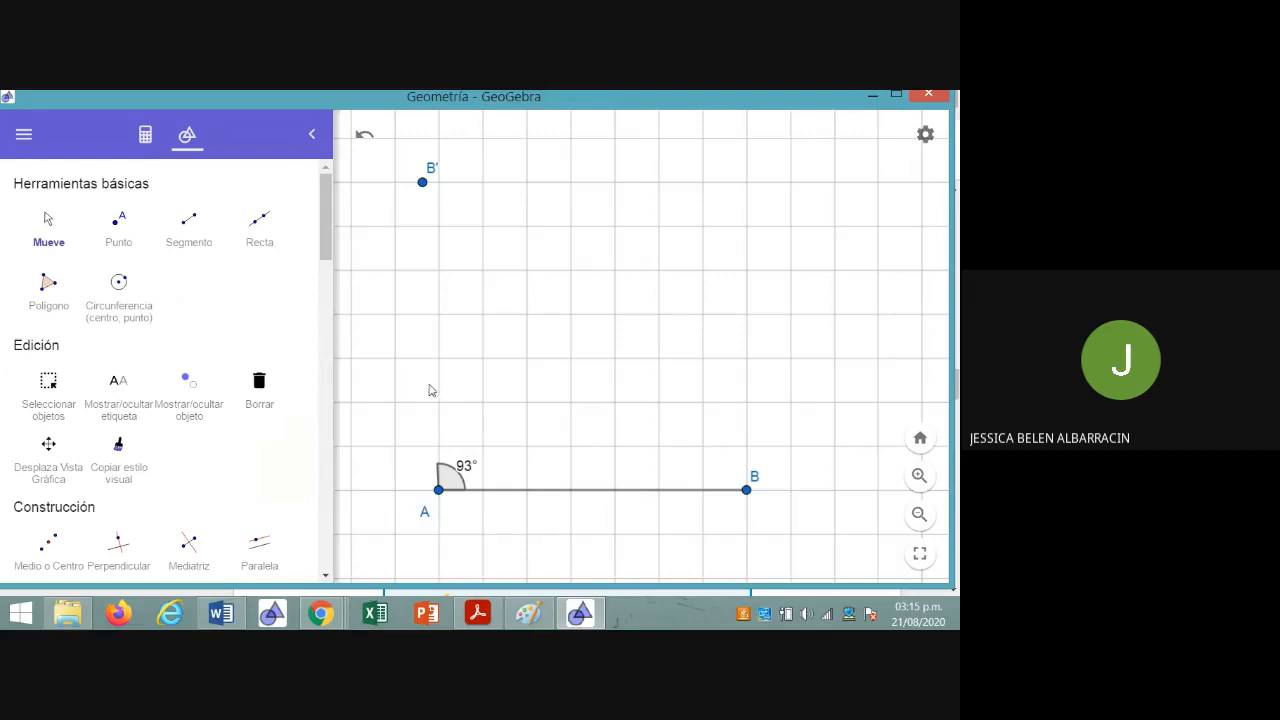
Draw a ray (Semirrecta) starting at A and passing through B'
left_click_drag(323, 237, 323, 360)
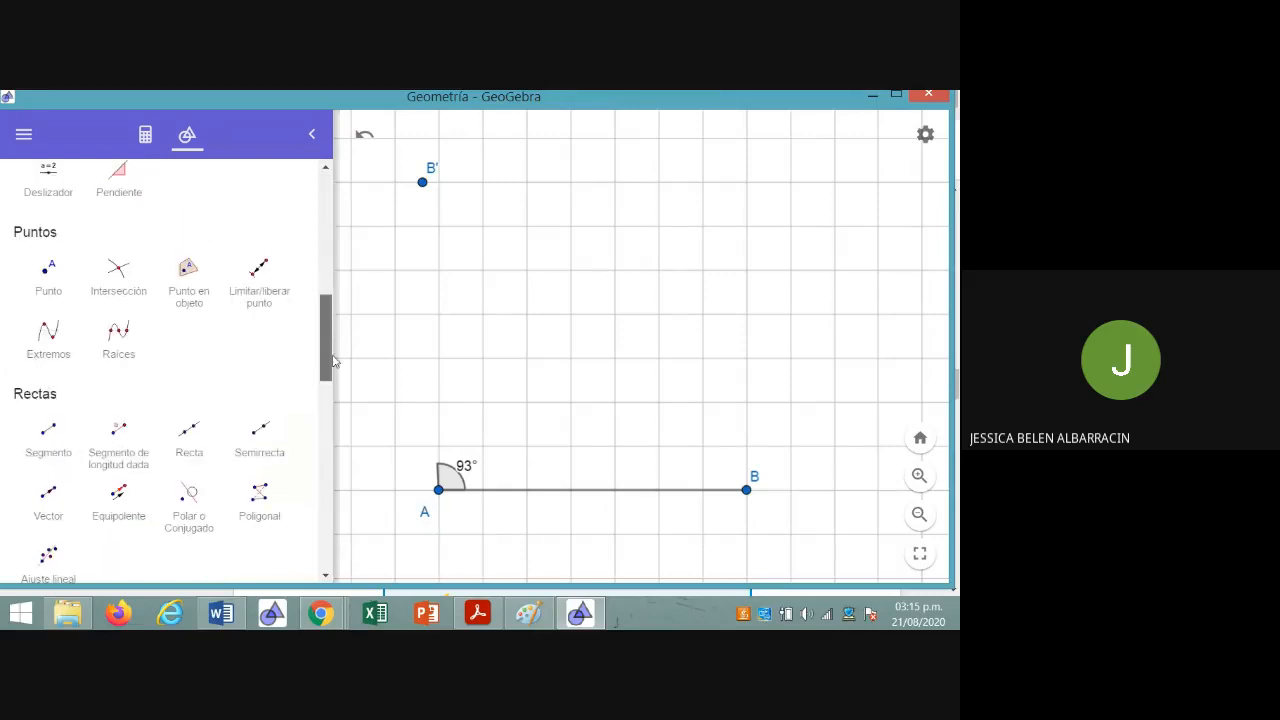
left_click(270, 436)
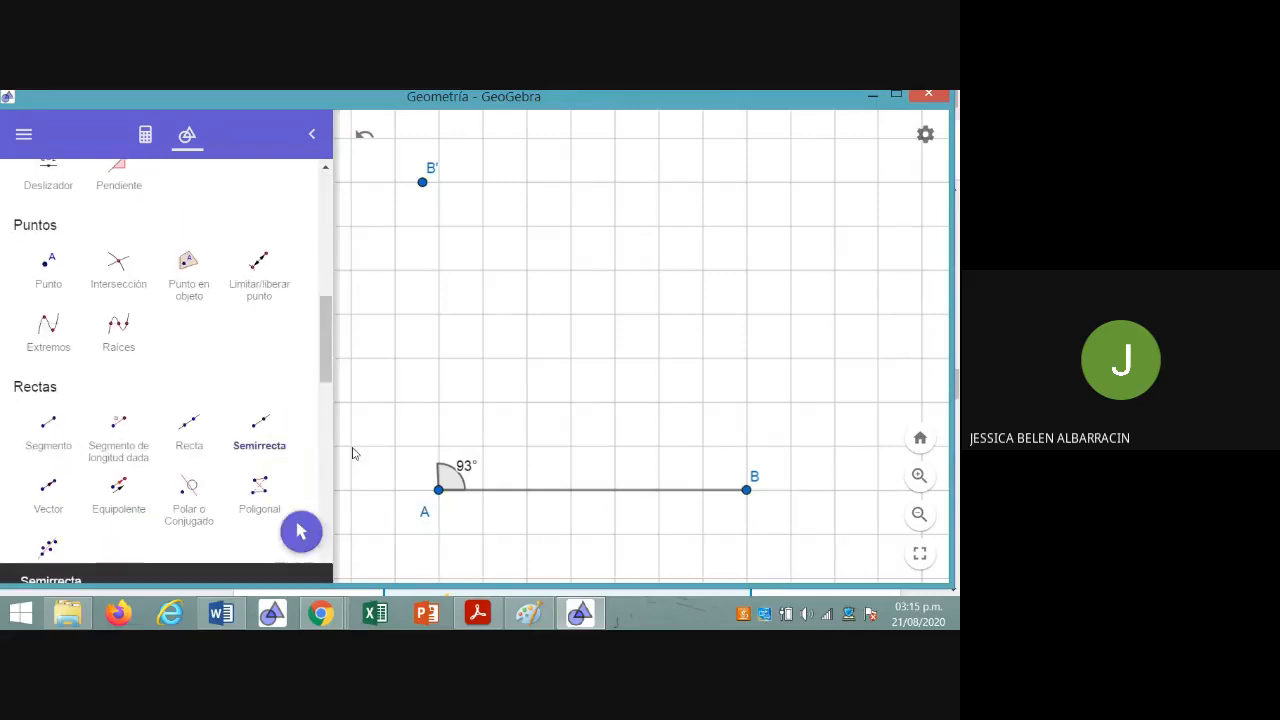
left_click(438, 489)
left_click(422, 183)
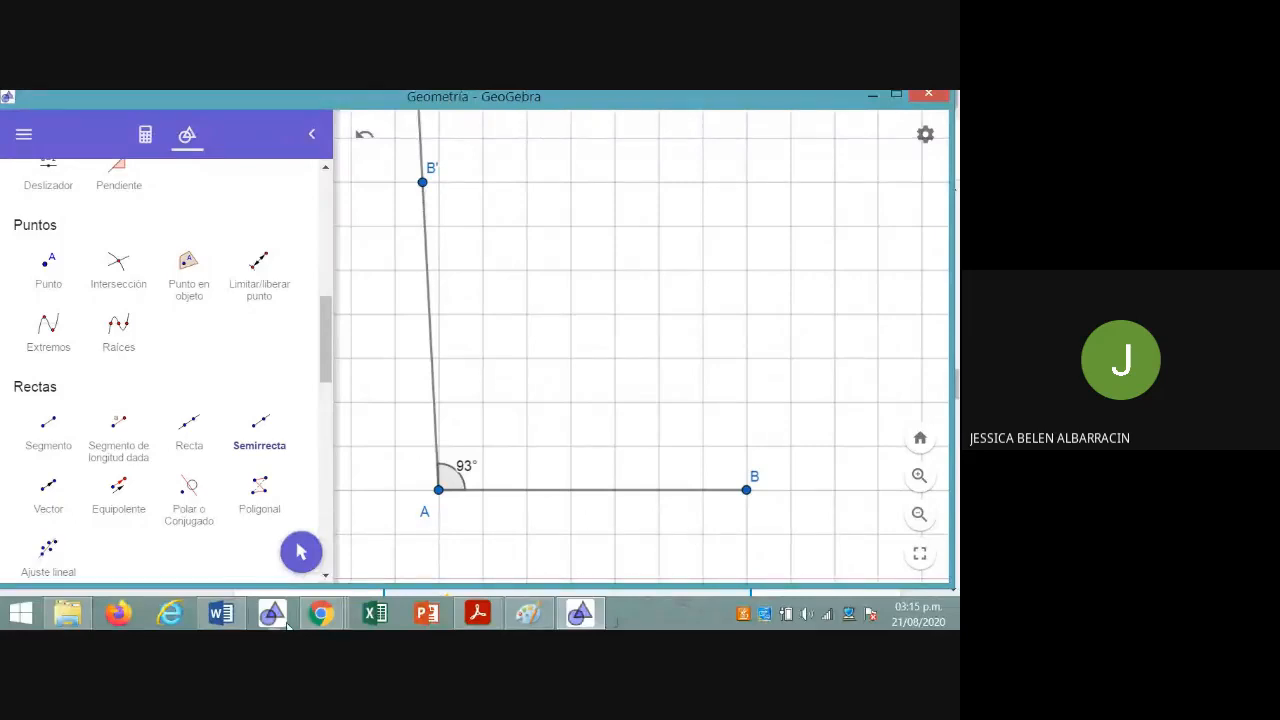
Check the side lengths of the 93° triangle in Chrome, and draw a circle centred at A with radius 6 in GeoGebra
mouse_move(318, 623)
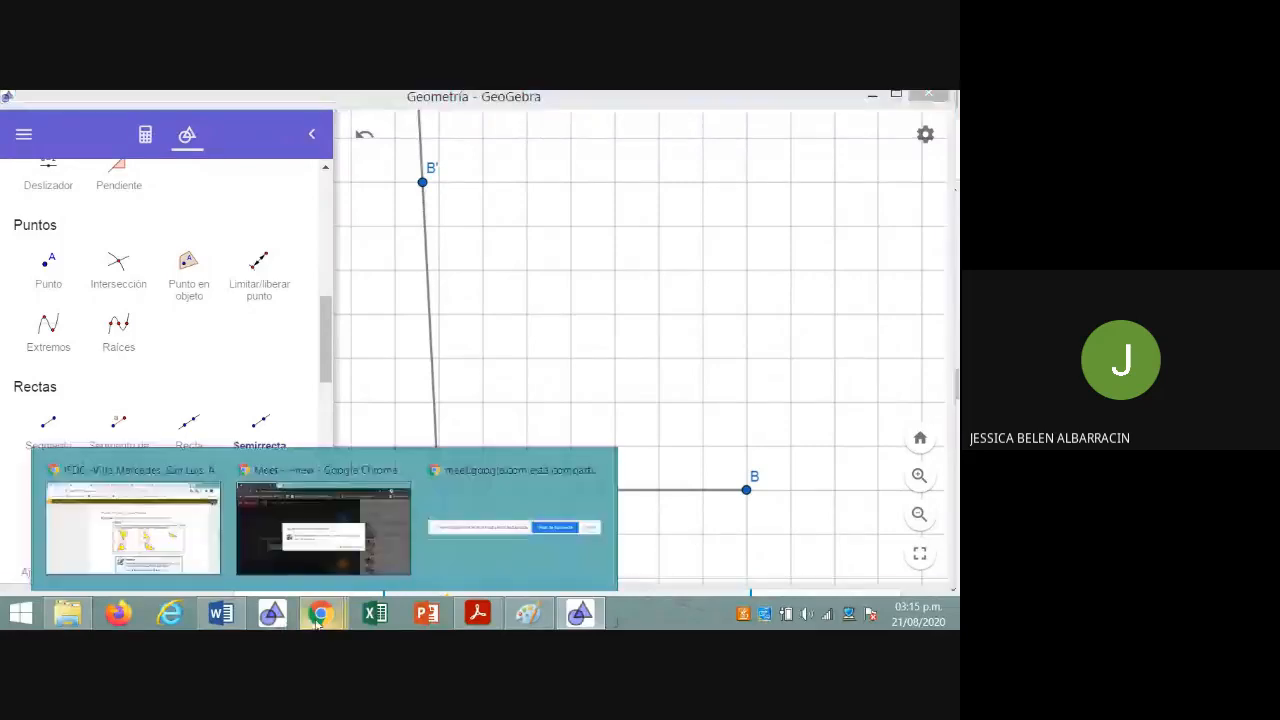
left_click(198, 560)
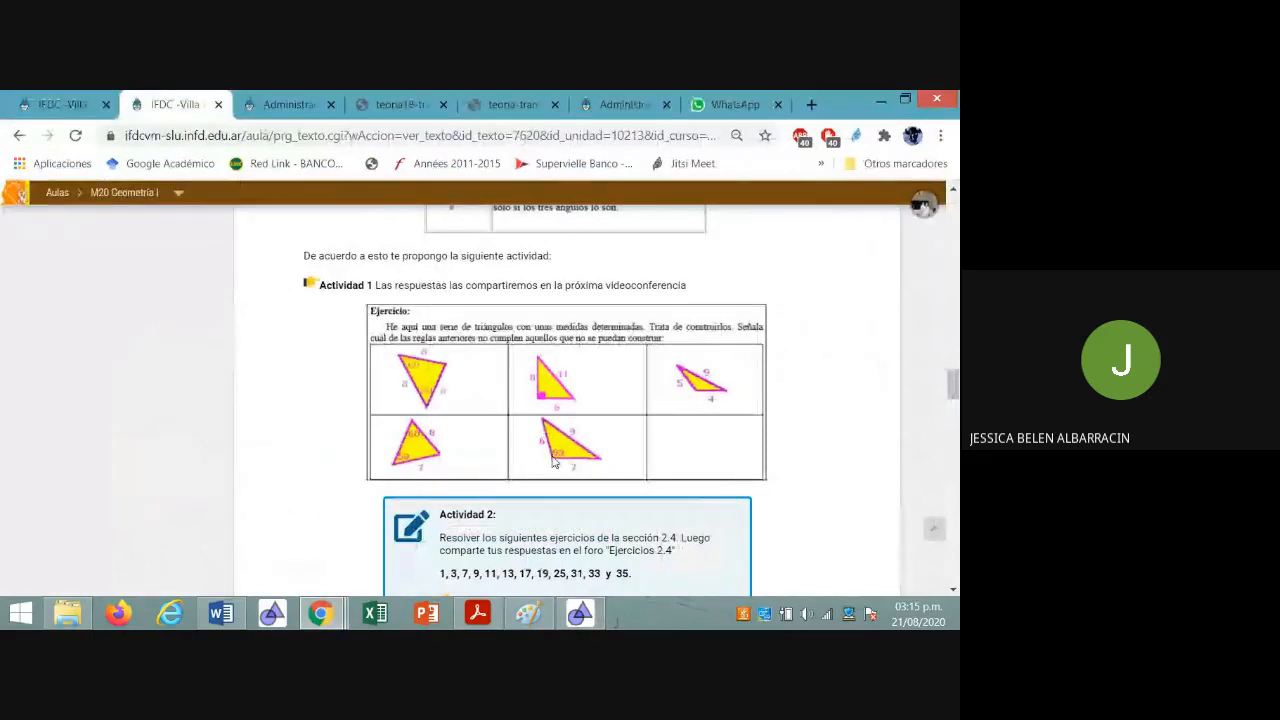
left_click(579, 613)
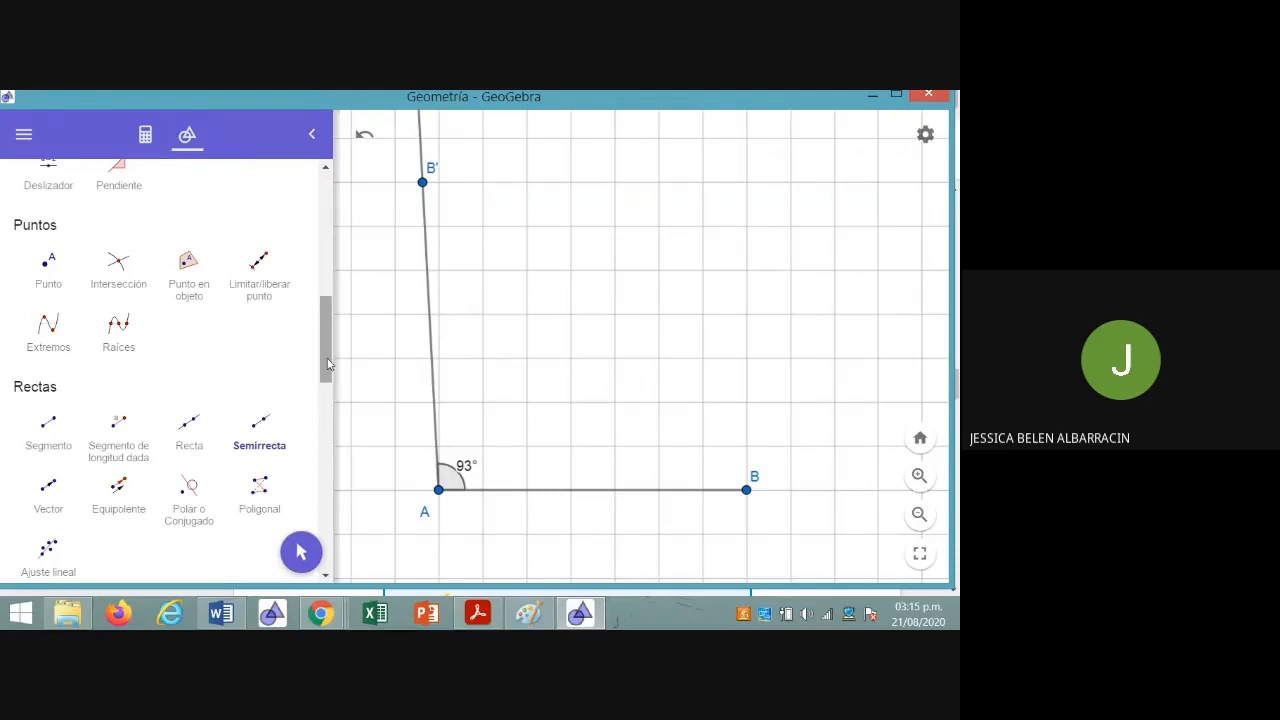
left_click_drag(326, 361, 328, 397)
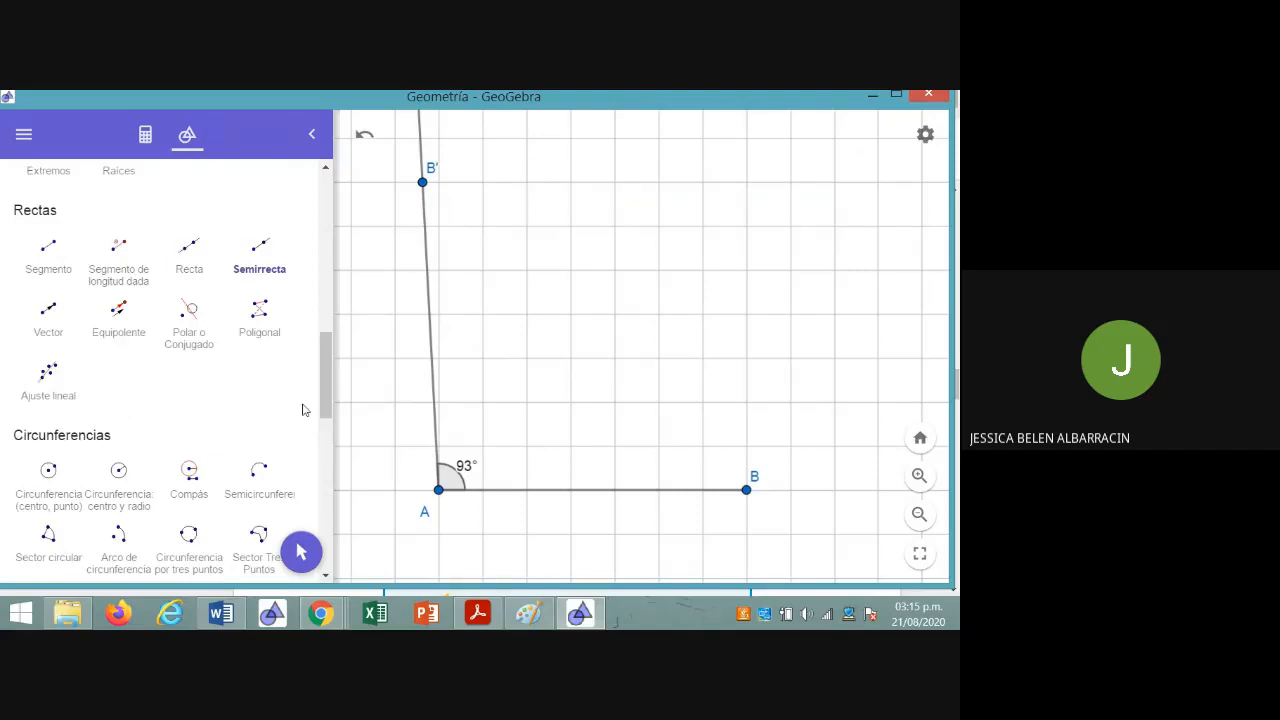
left_click(140, 488)
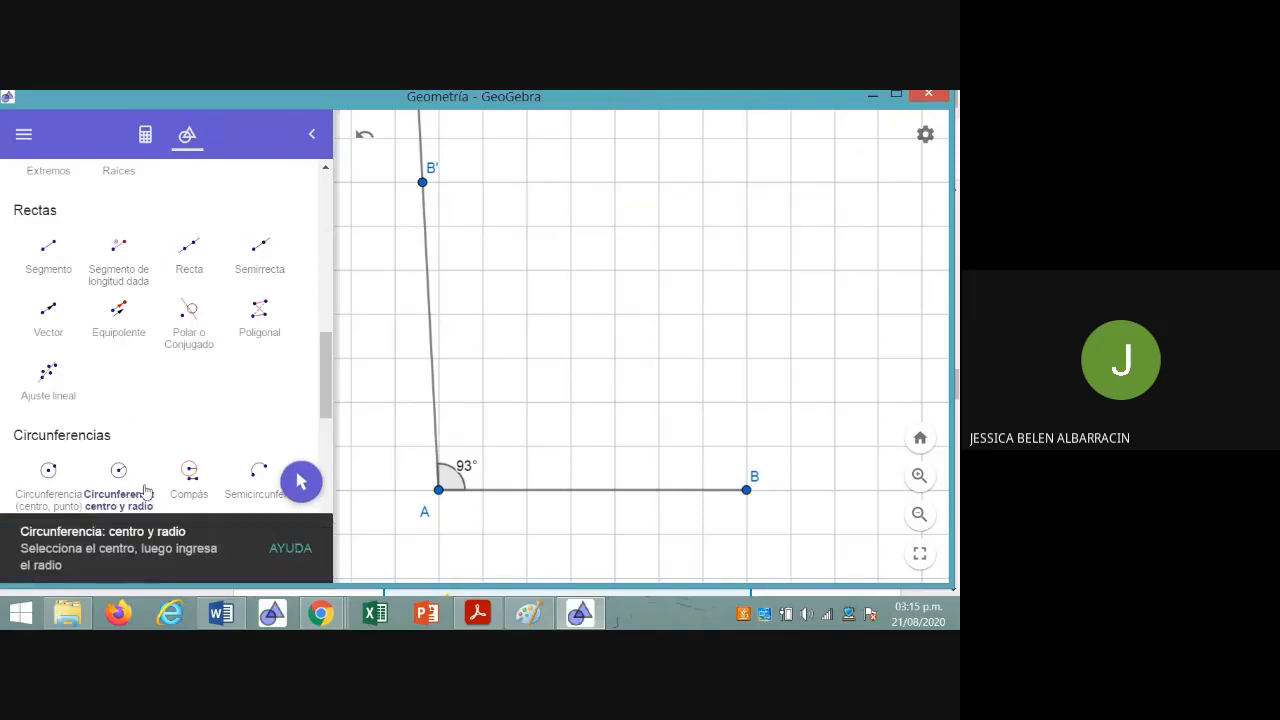
left_click(438, 491)
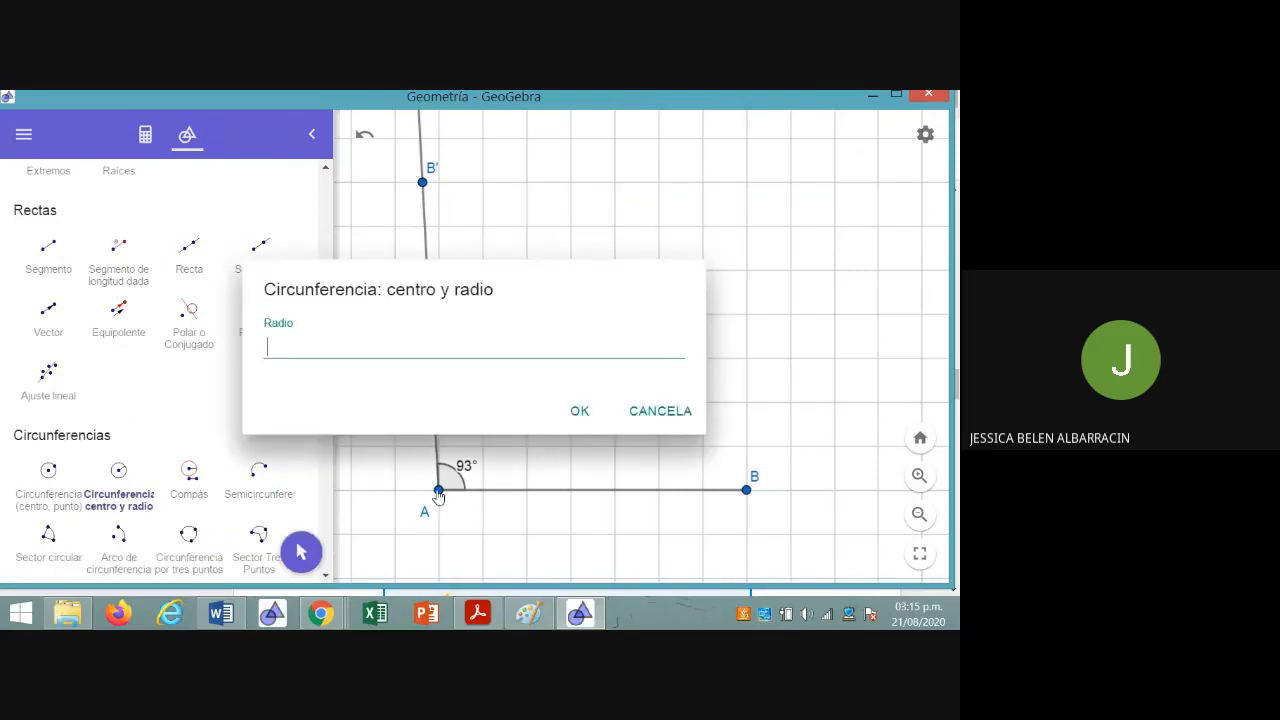
left_click(320, 613)
left_click(186, 568)
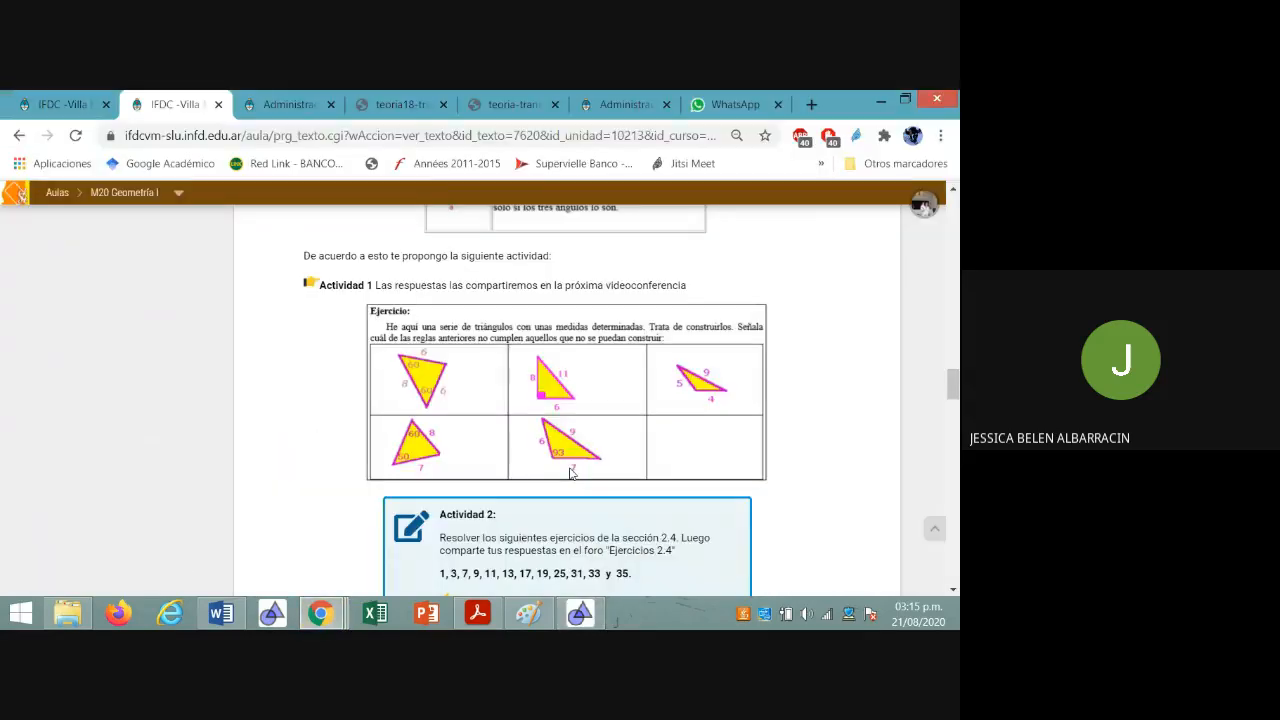
left_click(579, 613)
type("6")
left_click(578, 412)
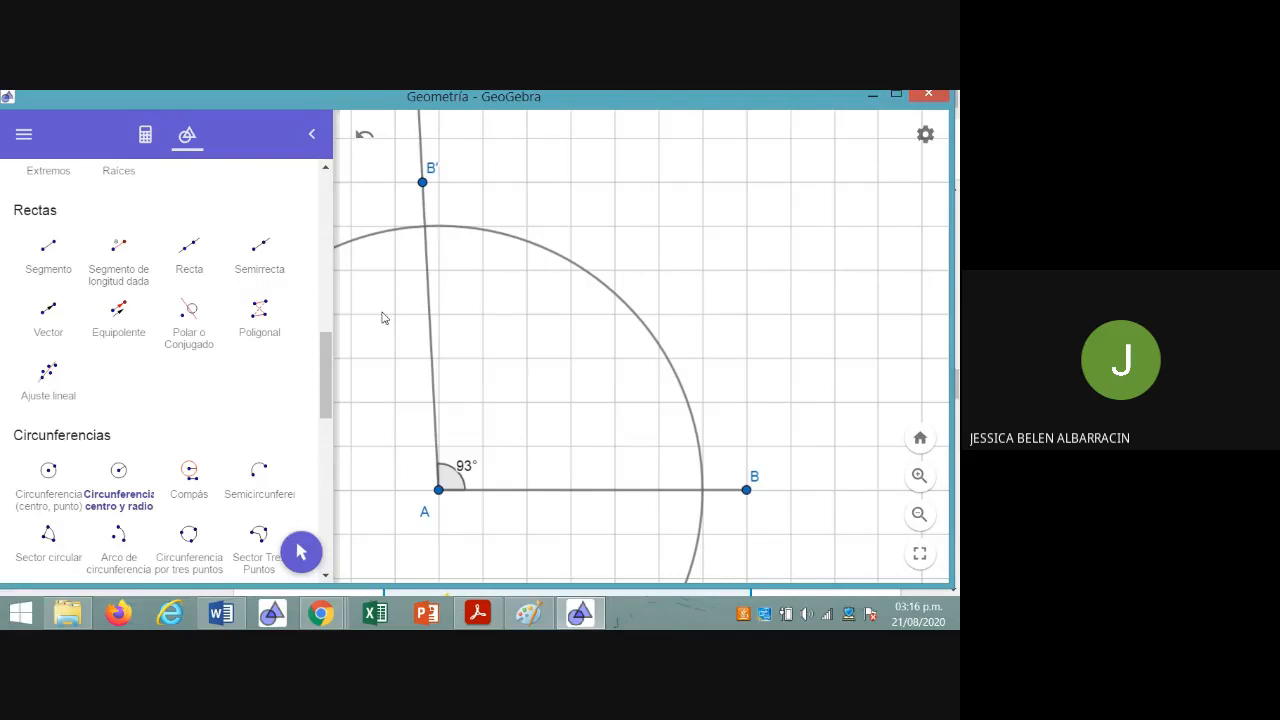
Mark the intersection point of the circle and the ray through B' using Intersección
left_click_drag(323, 368, 320, 510)
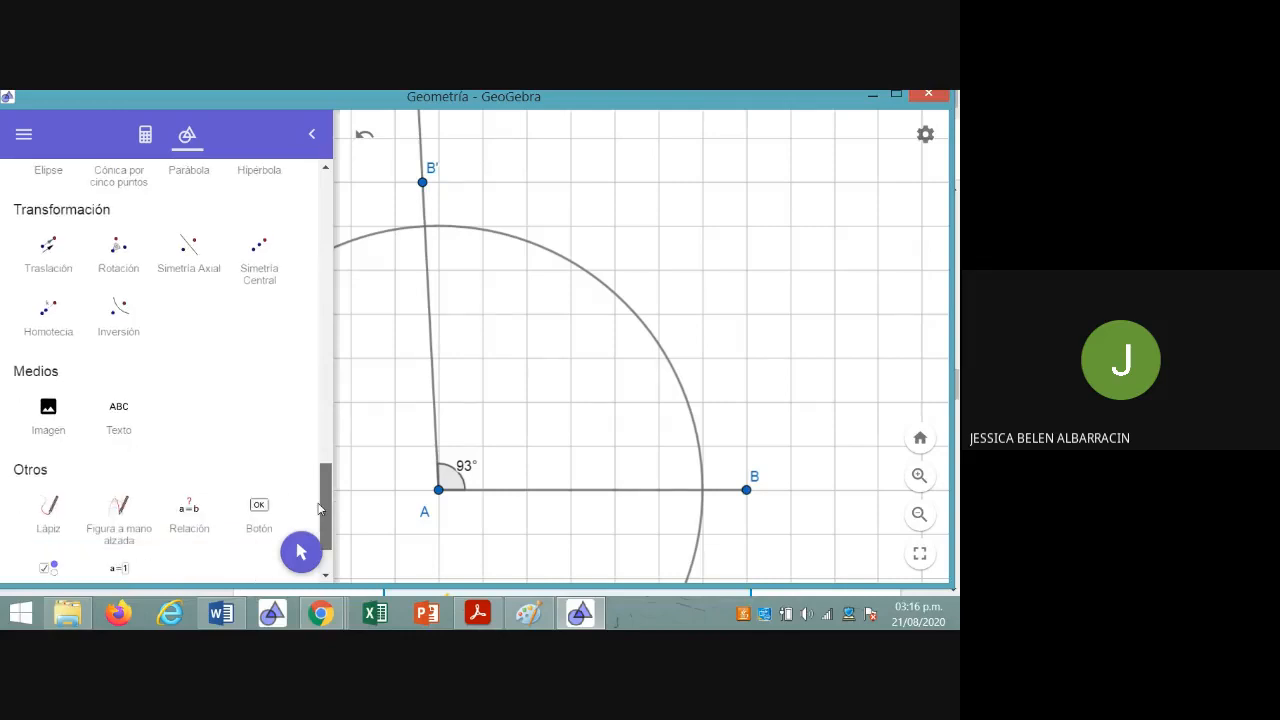
left_click_drag(320, 510, 312, 330)
left_click(117, 298)
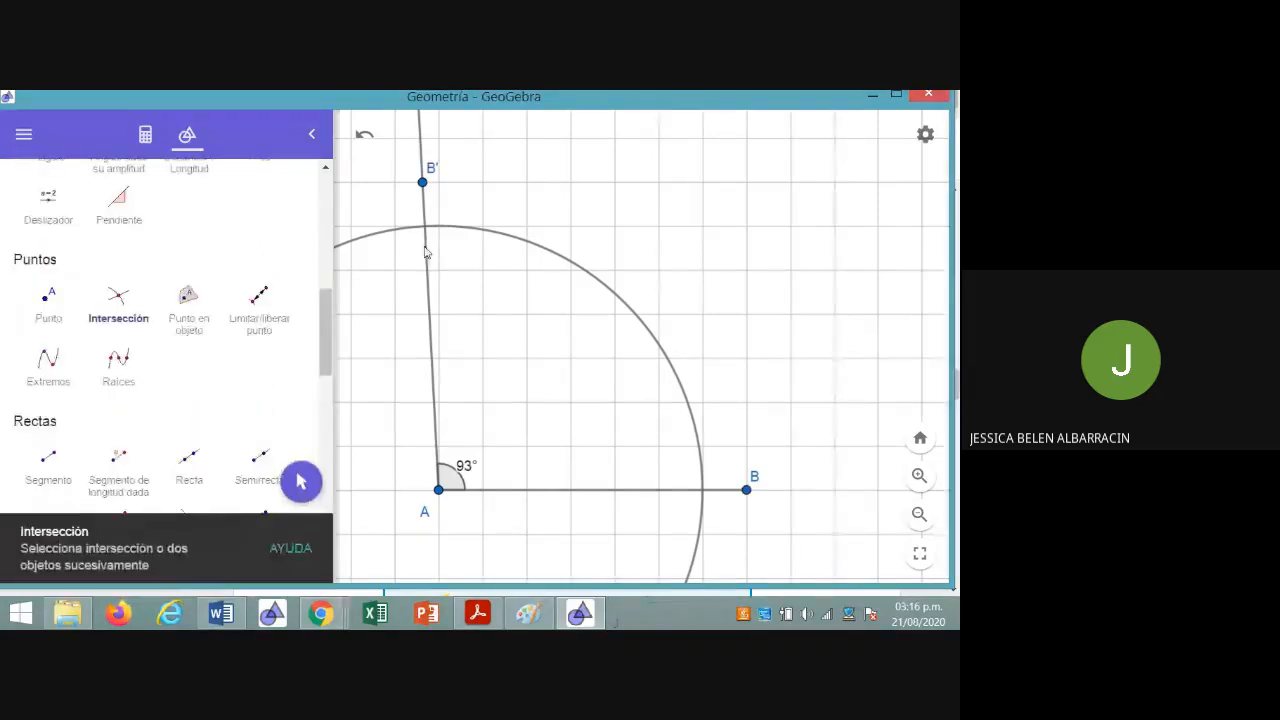
left_click(424, 228)
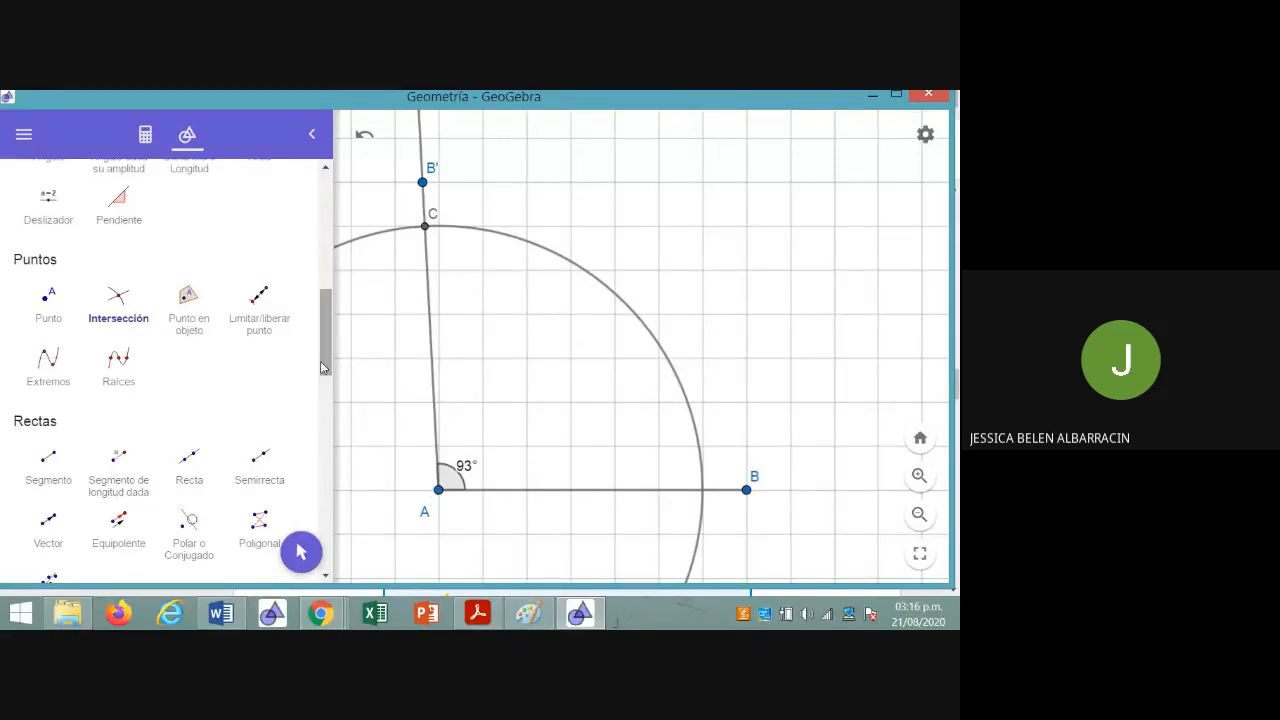
Add the text 6 beside side AC and the text 7 below segment AB
scroll(322, 367, "down", 10)
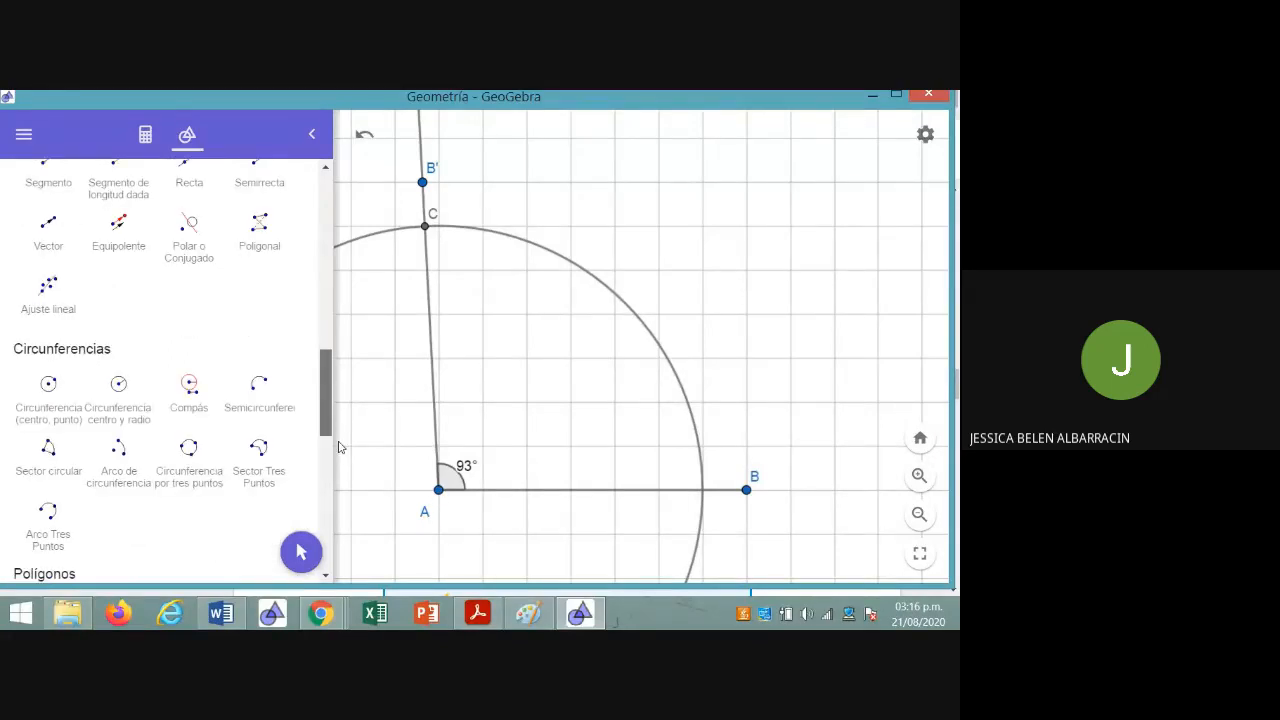
left_click(118, 463)
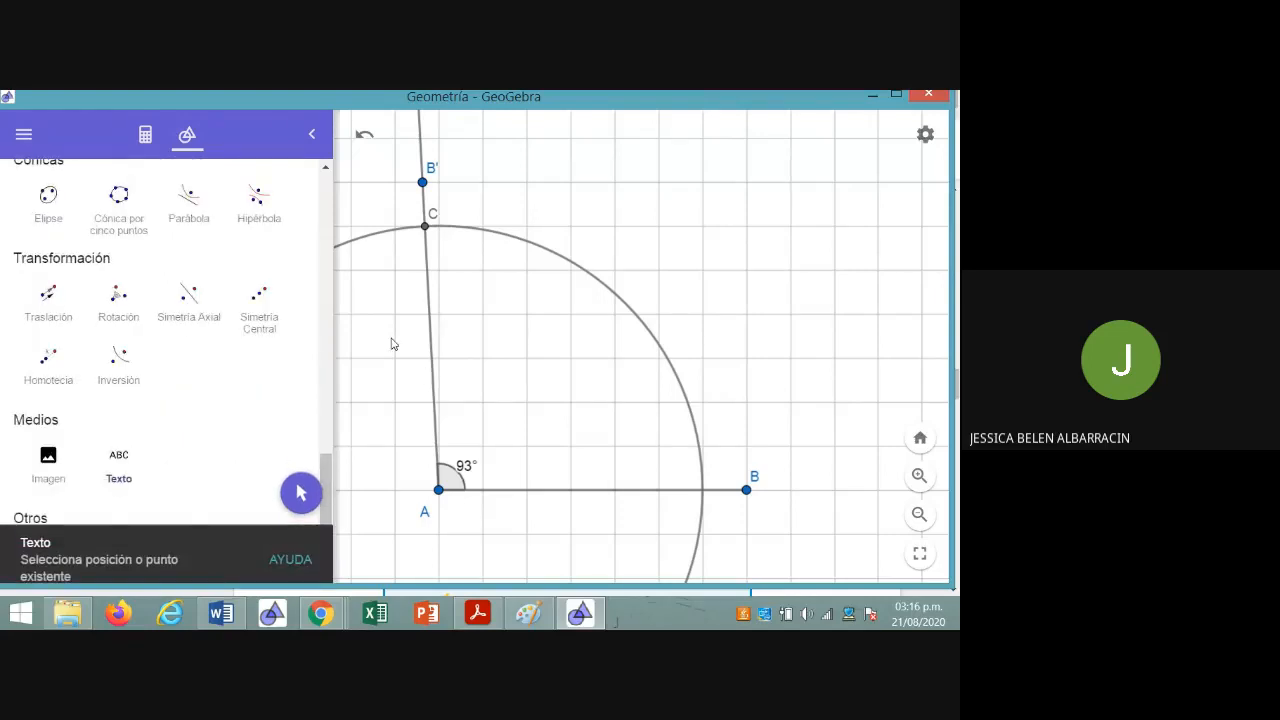
left_click(394, 343)
type("6")
left_click(530, 456)
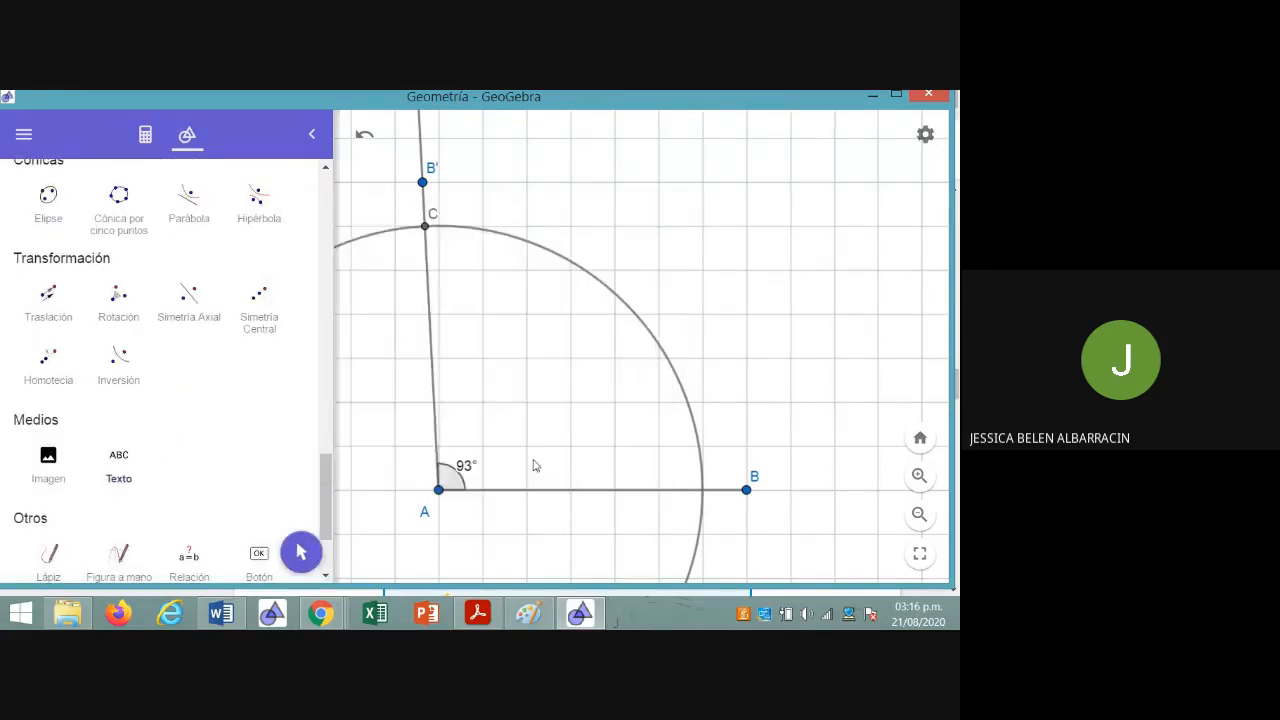
left_click(560, 518)
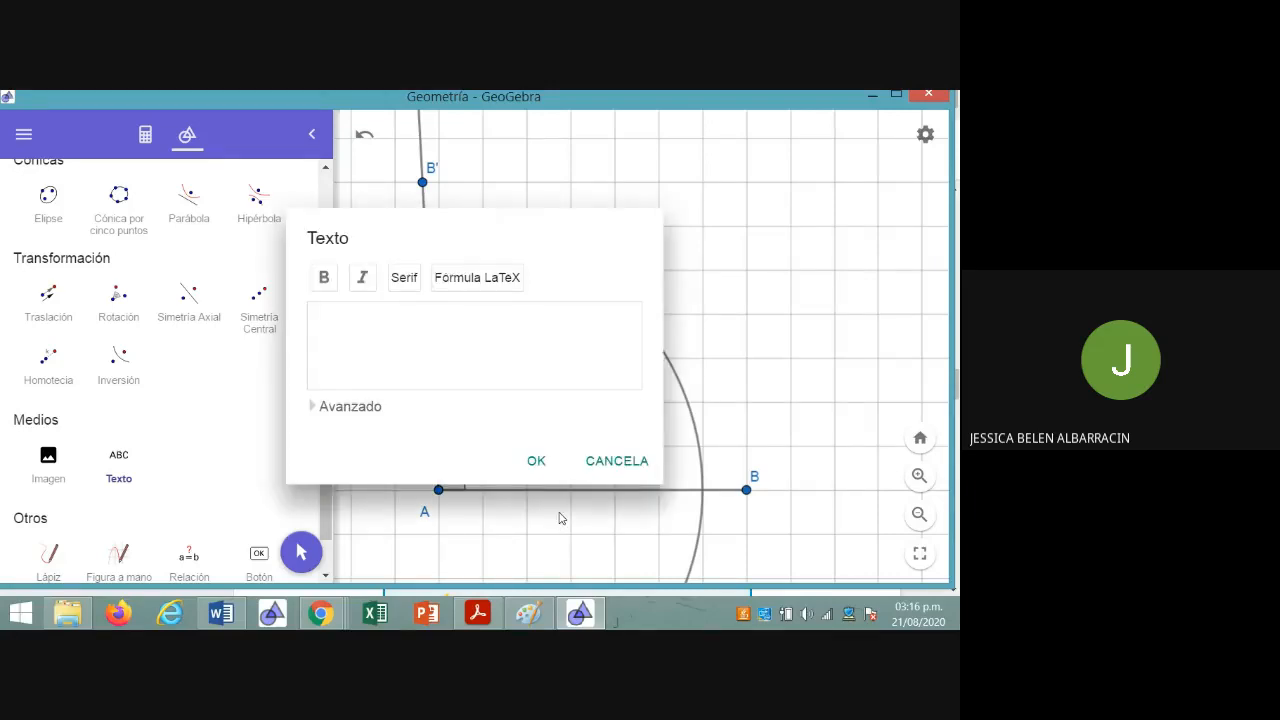
type("7")
left_click(536, 460)
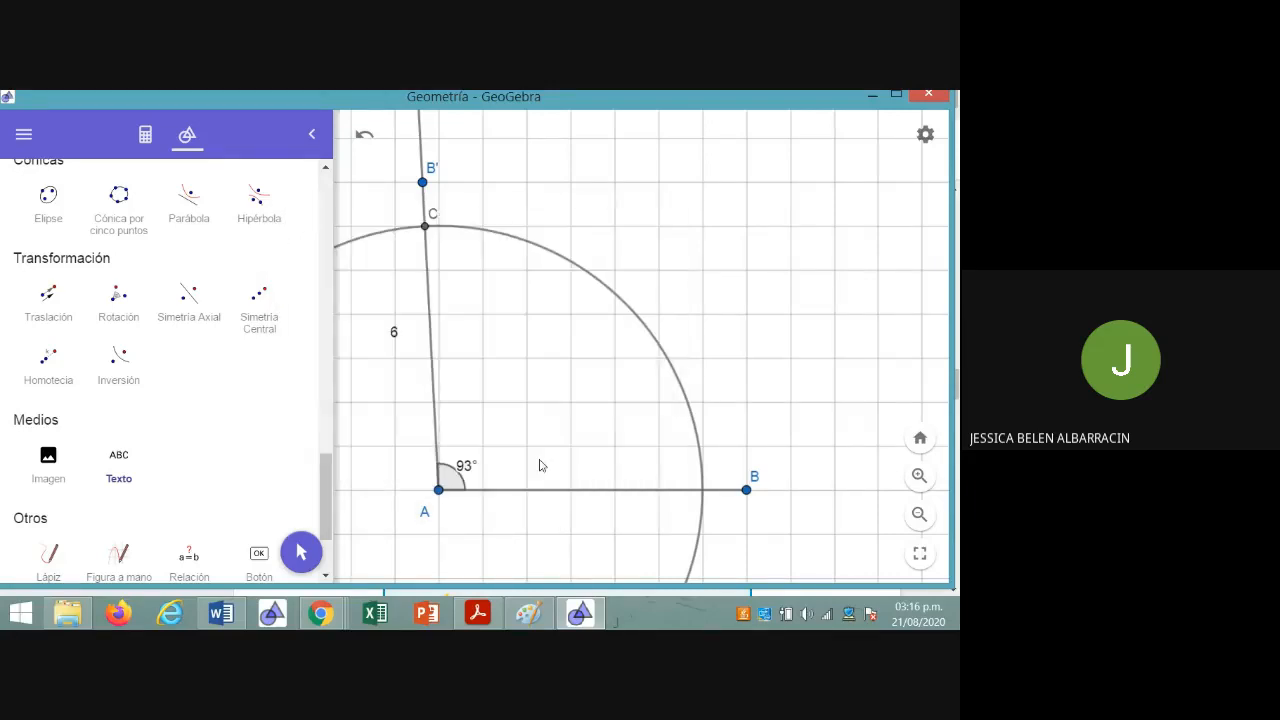
Hide the circle centred at A and draw a segment from C to B to close the triangle
left_click(145, 137)
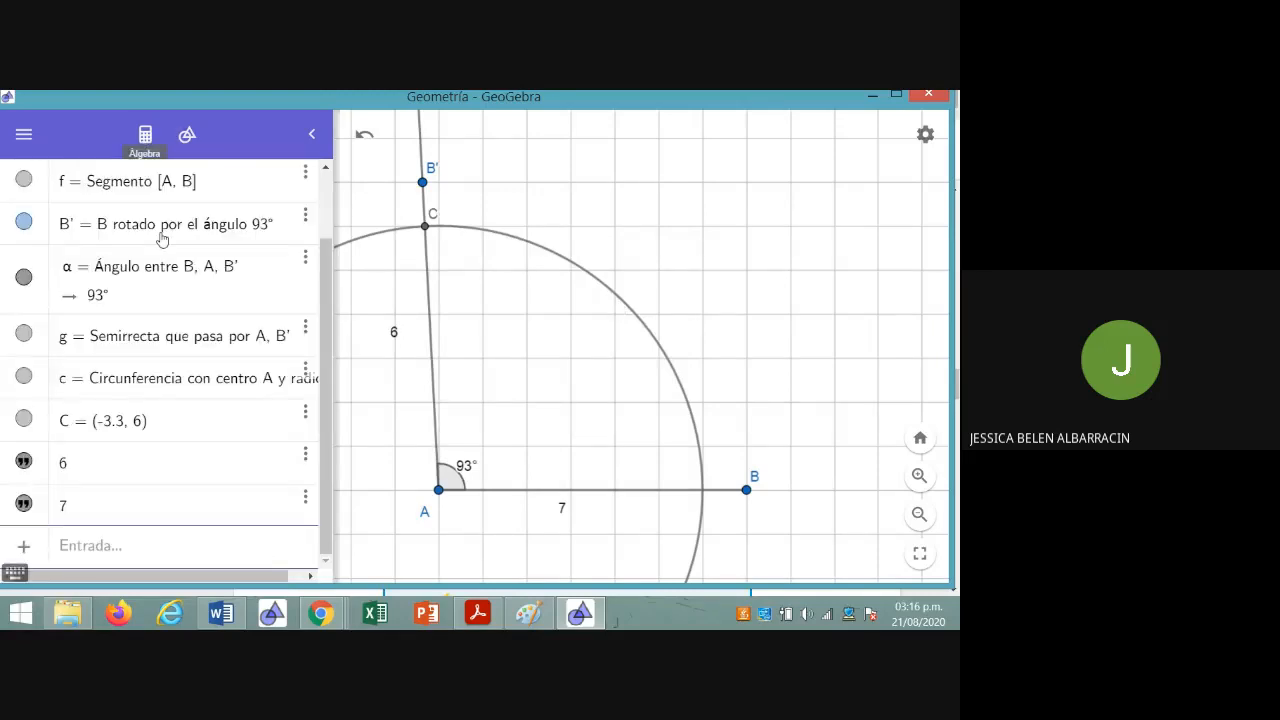
left_click(24, 378)
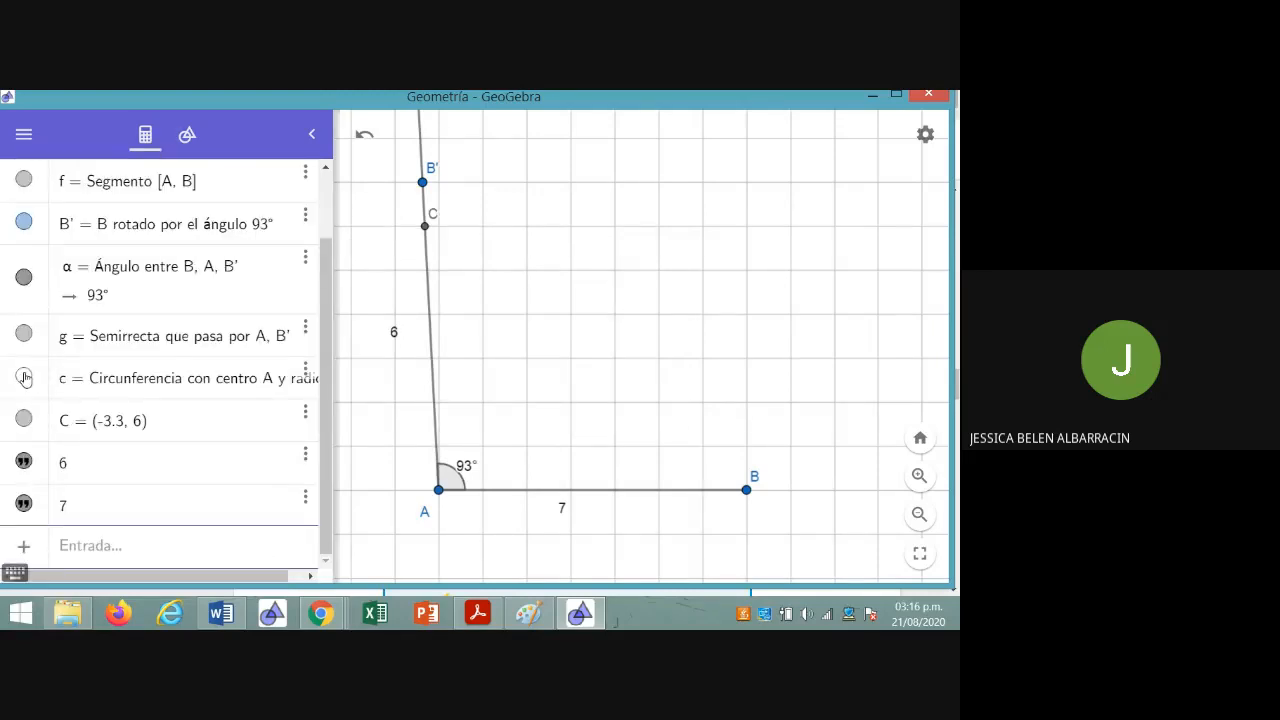
left_click(185, 138)
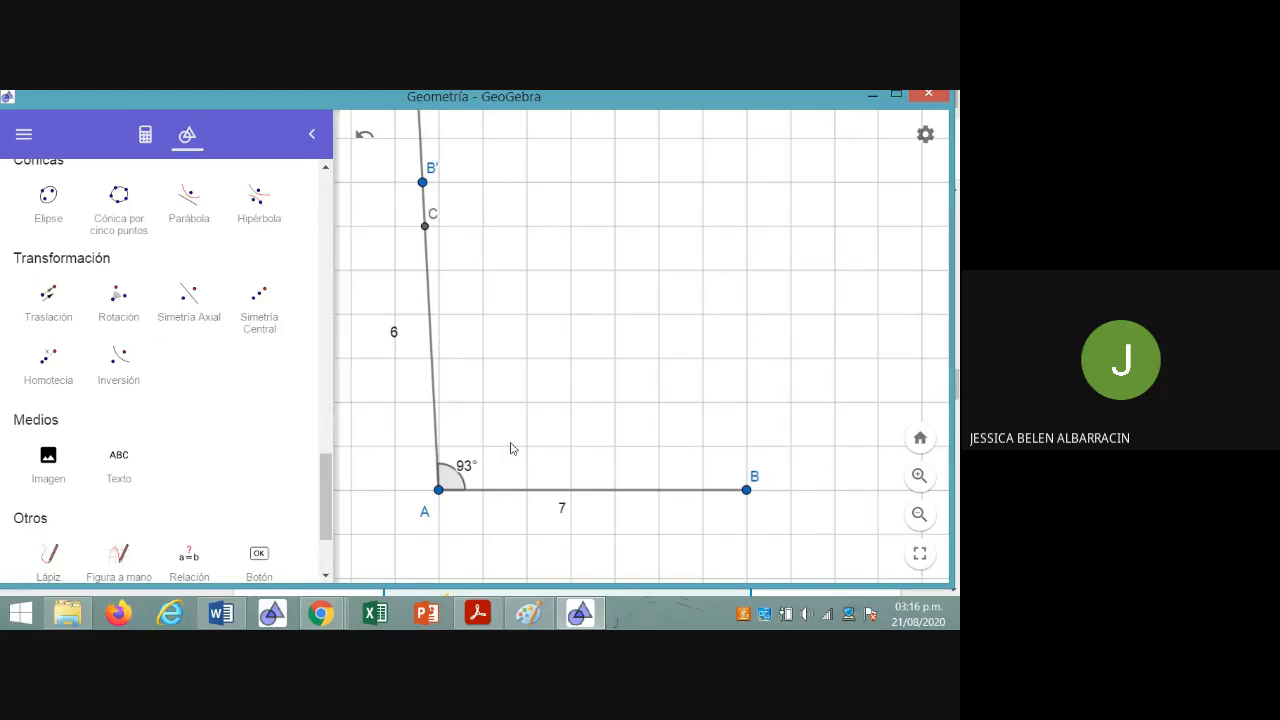
left_click_drag(329, 502, 329, 336)
left_click(48, 370)
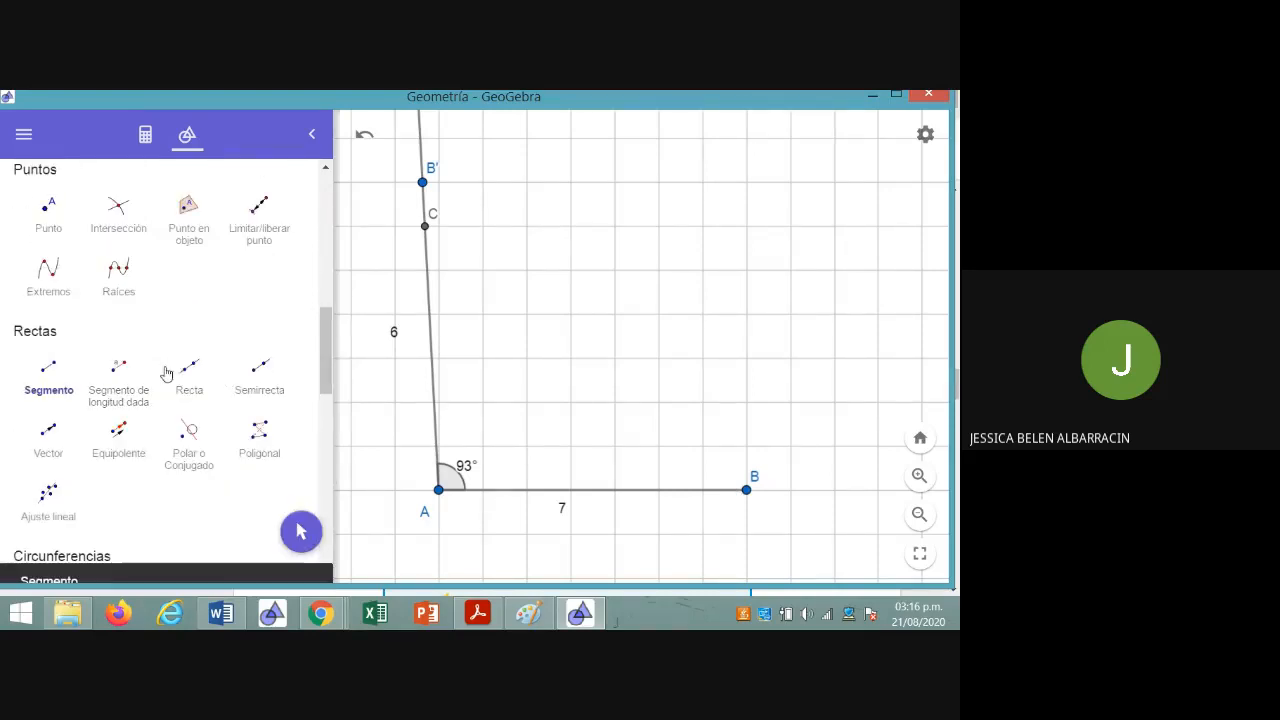
left_click(425, 226)
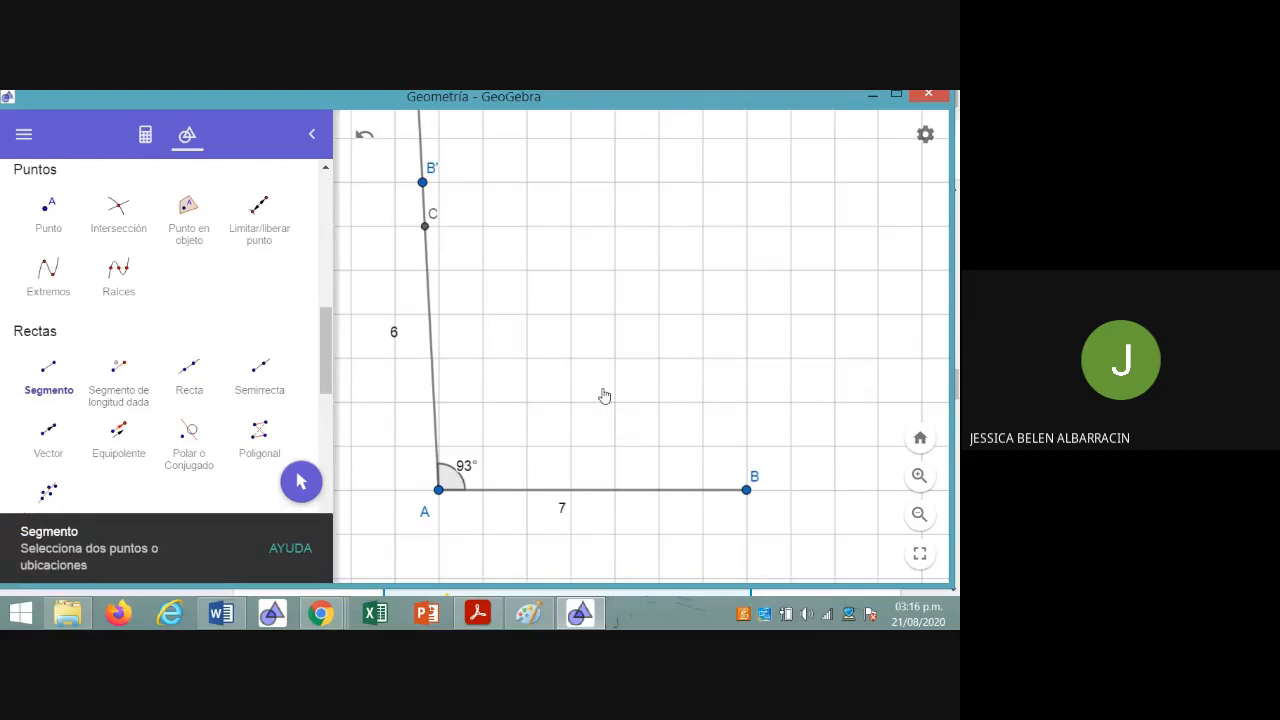
left_click(746, 490)
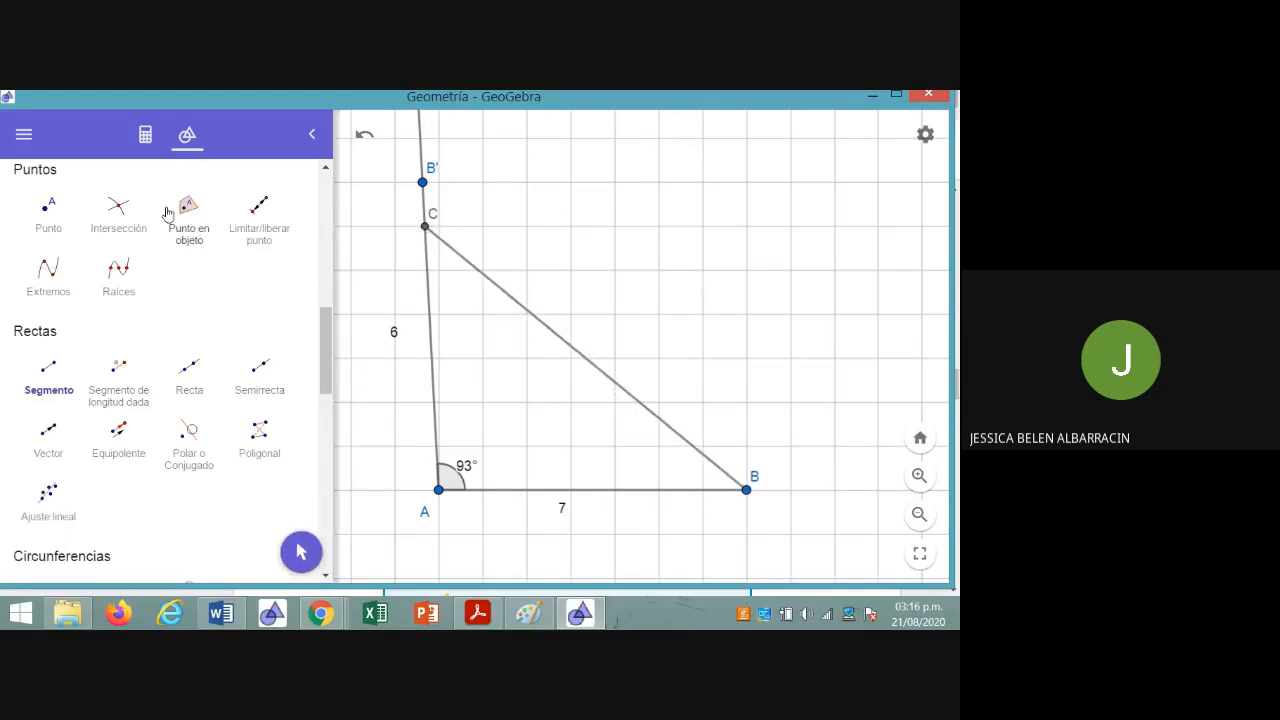
Make the label of segment CB visible and set it to show Valor
left_click(146, 138)
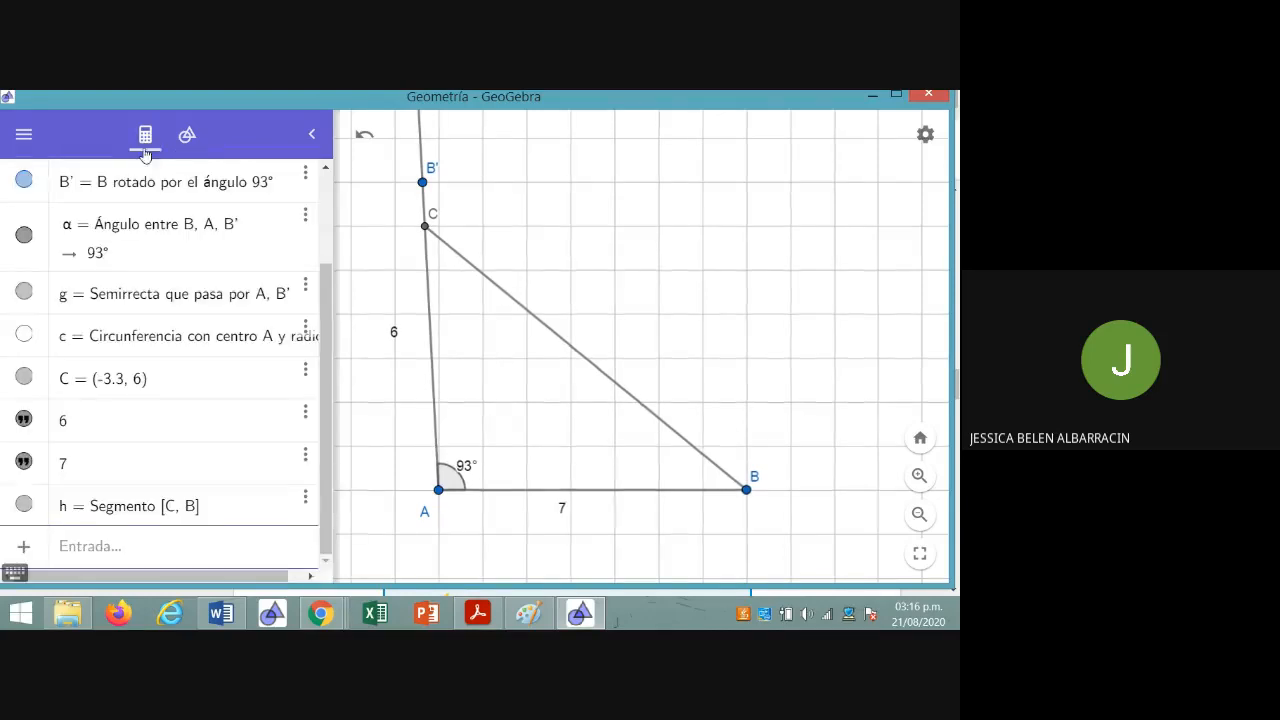
left_click(311, 507)
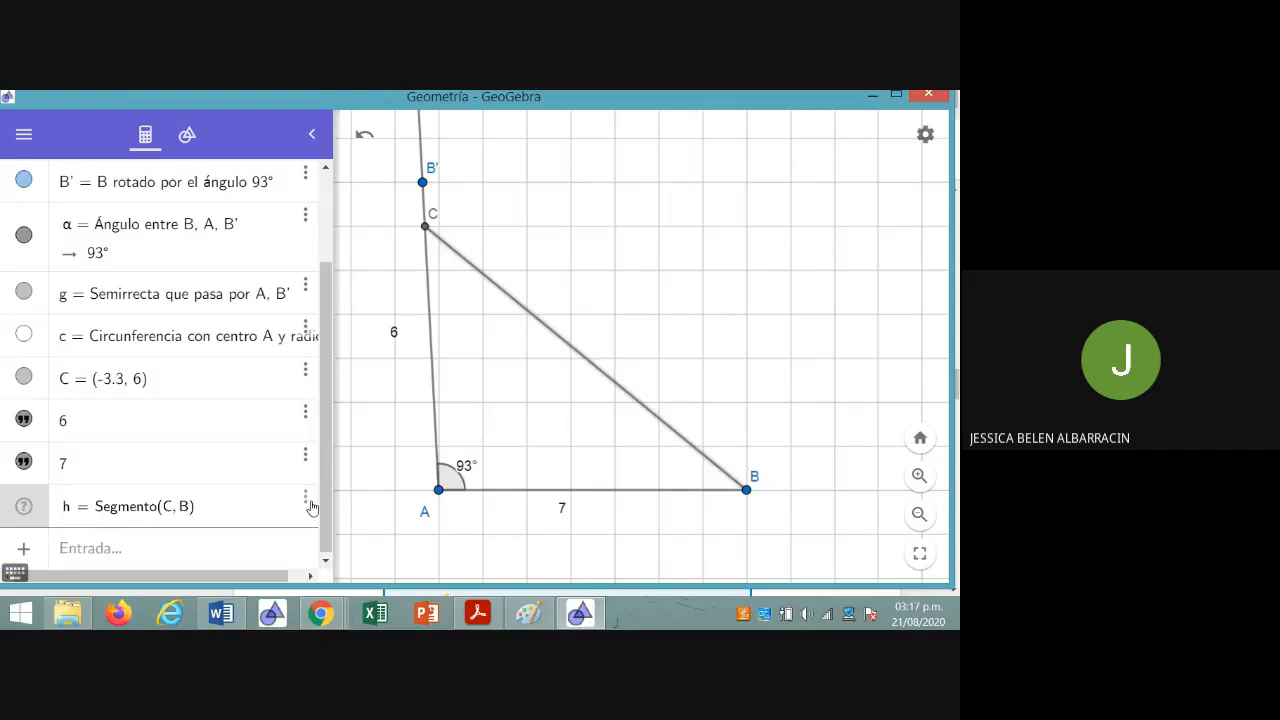
left_click(306, 500)
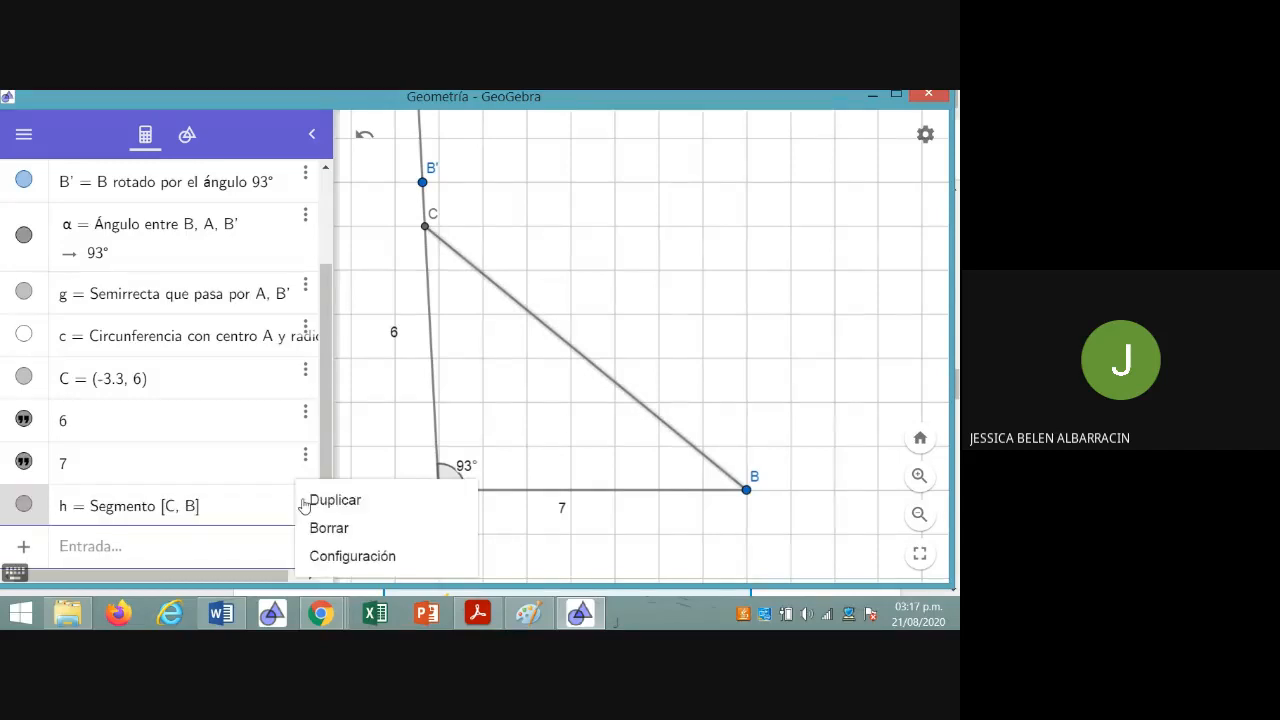
left_click(345, 556)
left_click(530, 414)
left_click(672, 421)
left_click(680, 476)
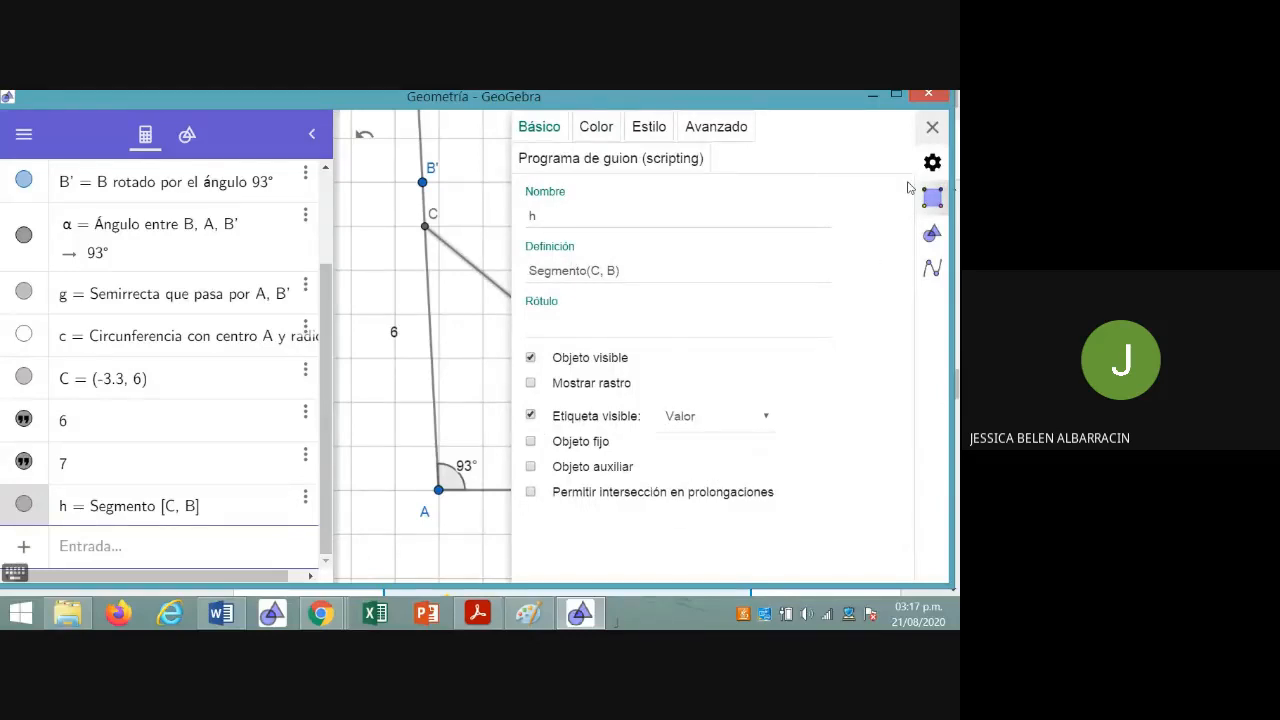
left_click(933, 127)
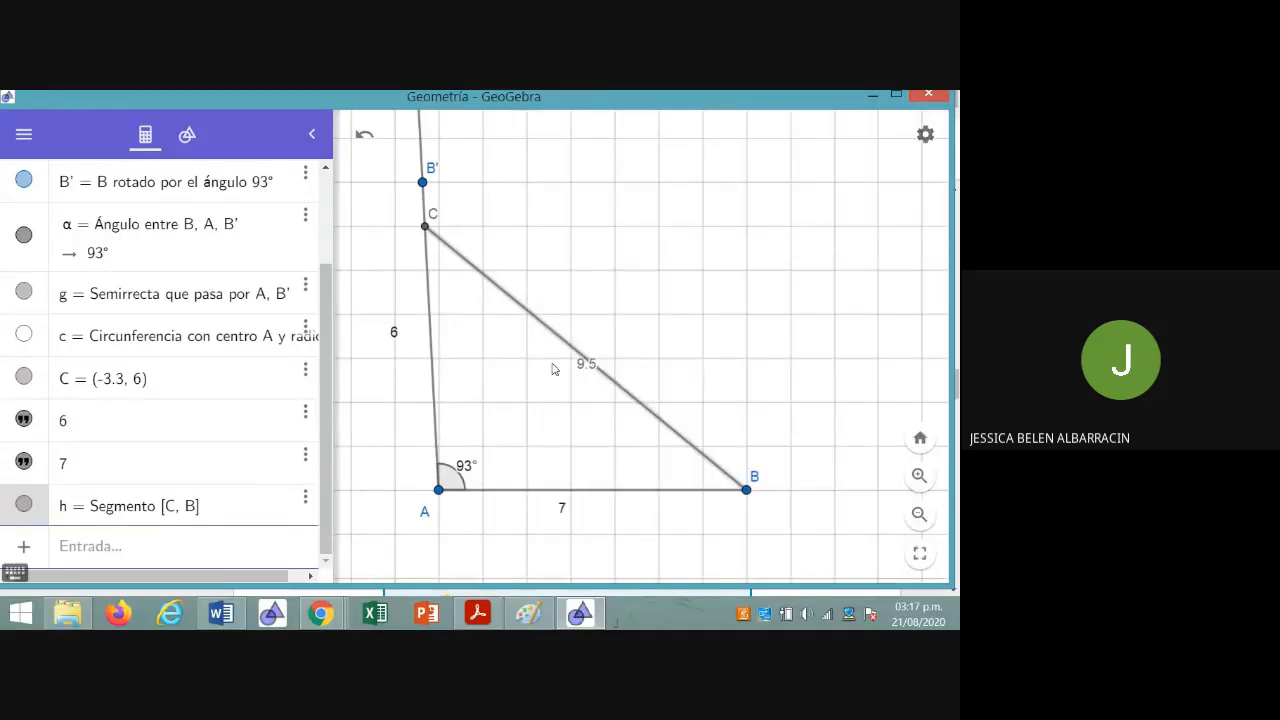
Move the length label of segment CB off the line to just above the segment, and deselect it
left_click(186, 136)
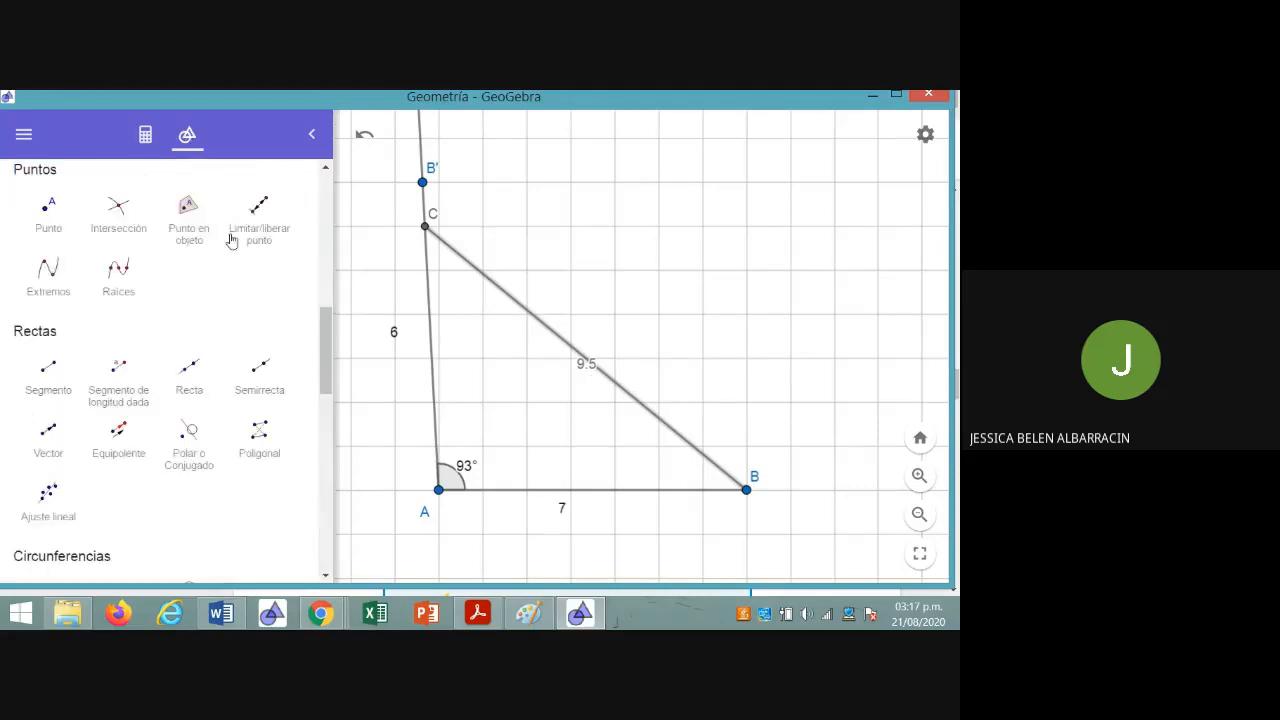
left_click_drag(326, 341, 326, 206)
left_click(48, 228)
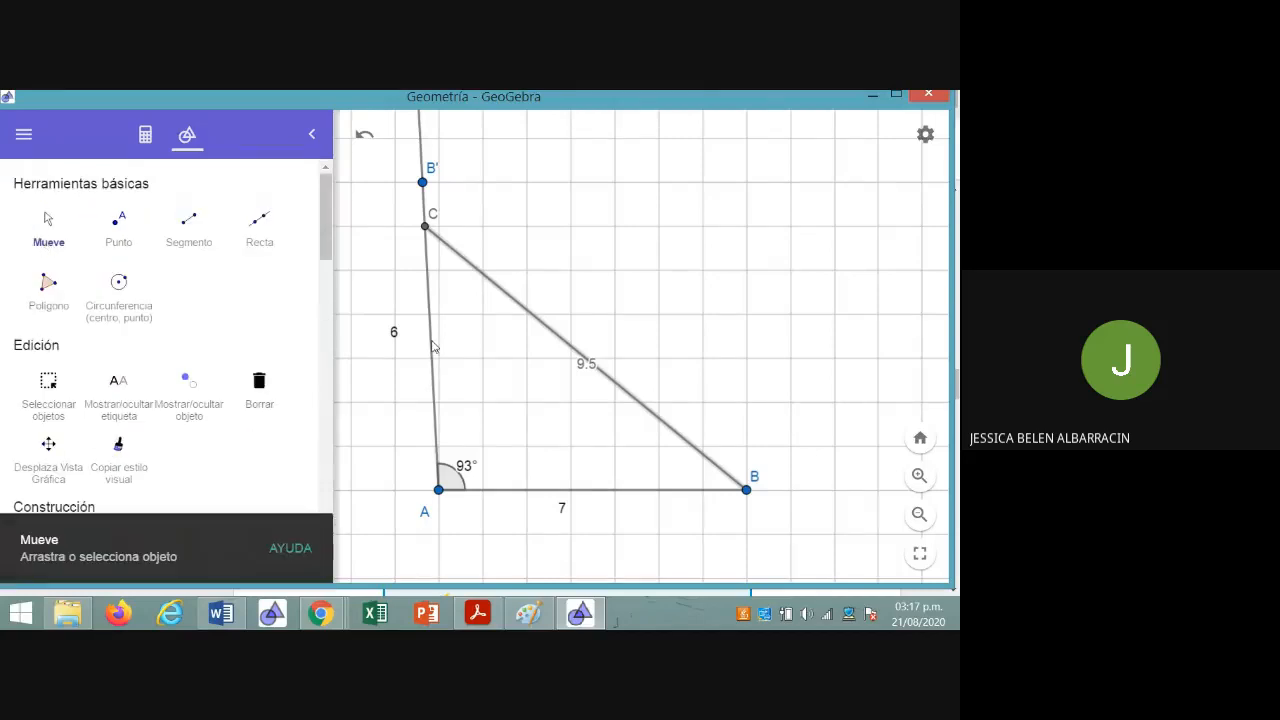
left_click_drag(586, 371, 582, 327)
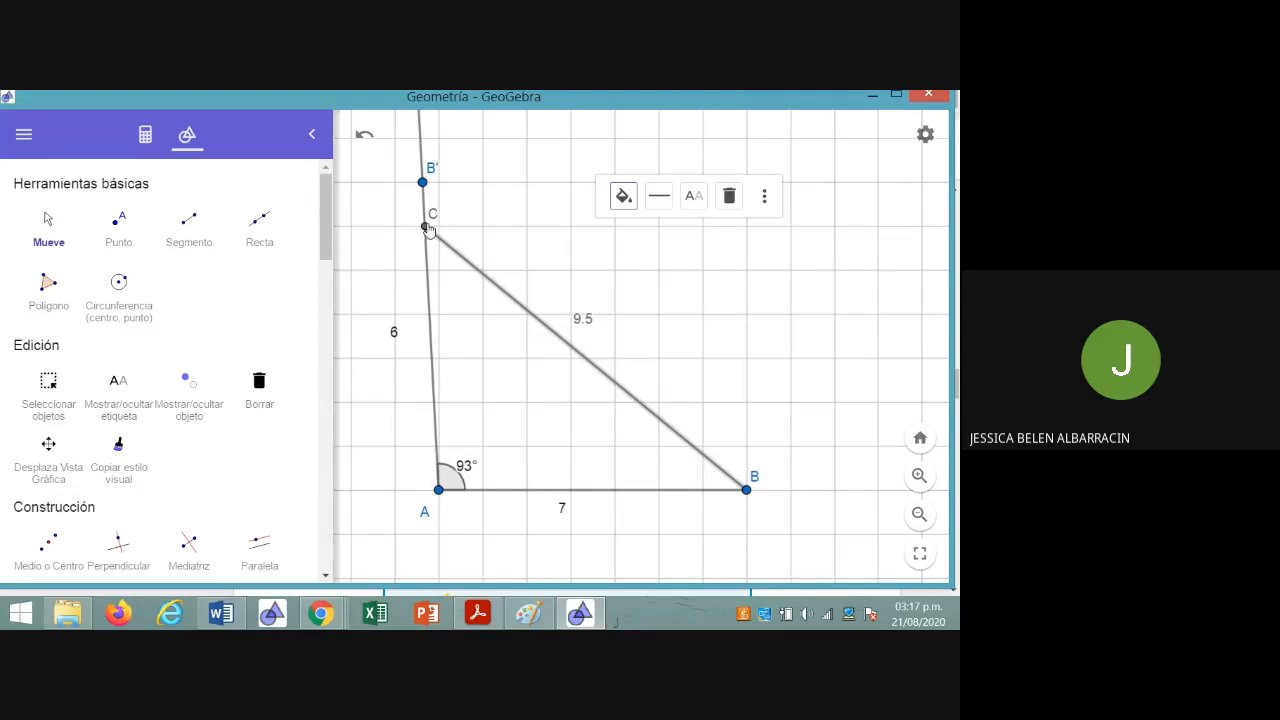
left_click(690, 386)
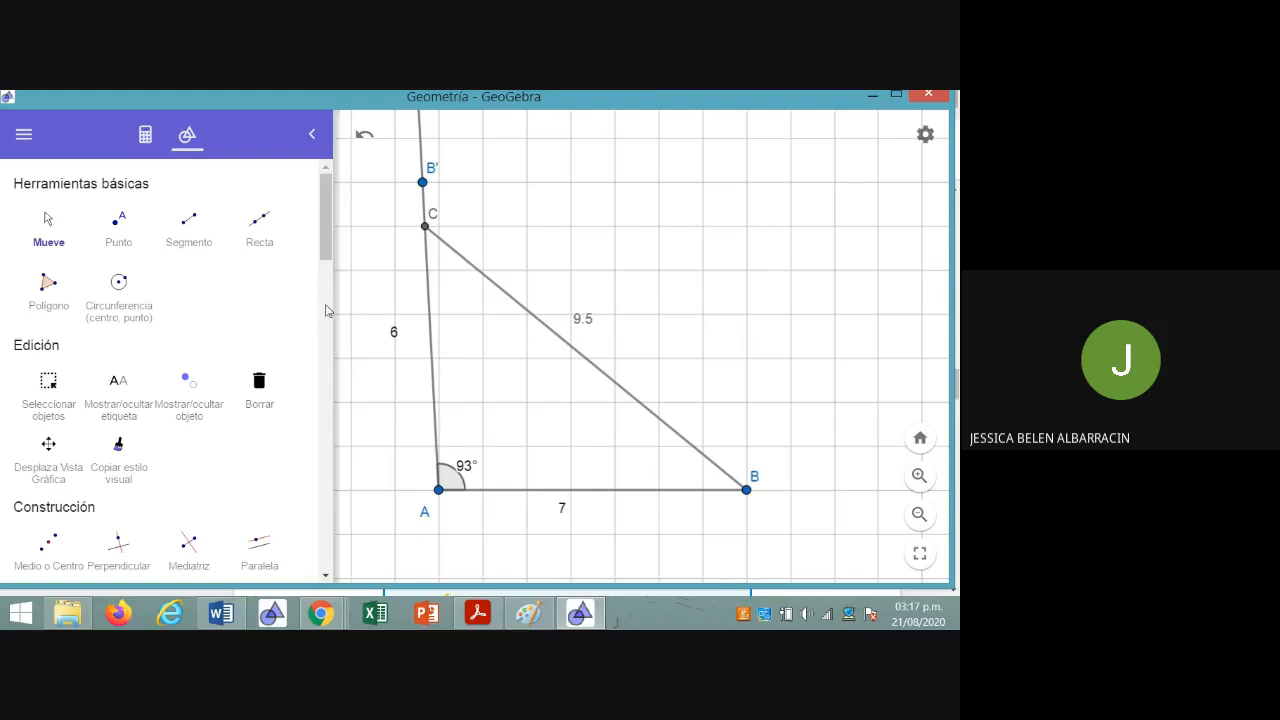
Add the text 90.25>85 and place it just above the length label of segment CB
left_click_drag(325, 242, 327, 524)
left_click(121, 452)
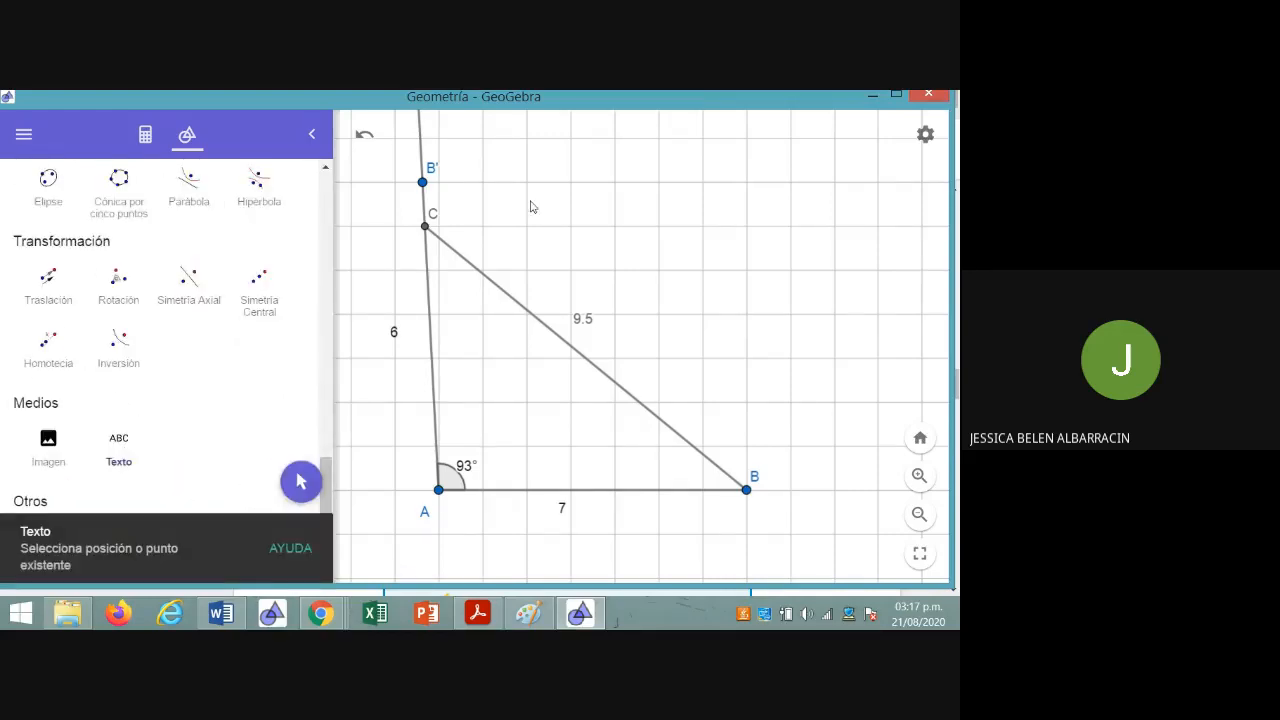
left_click(530, 204)
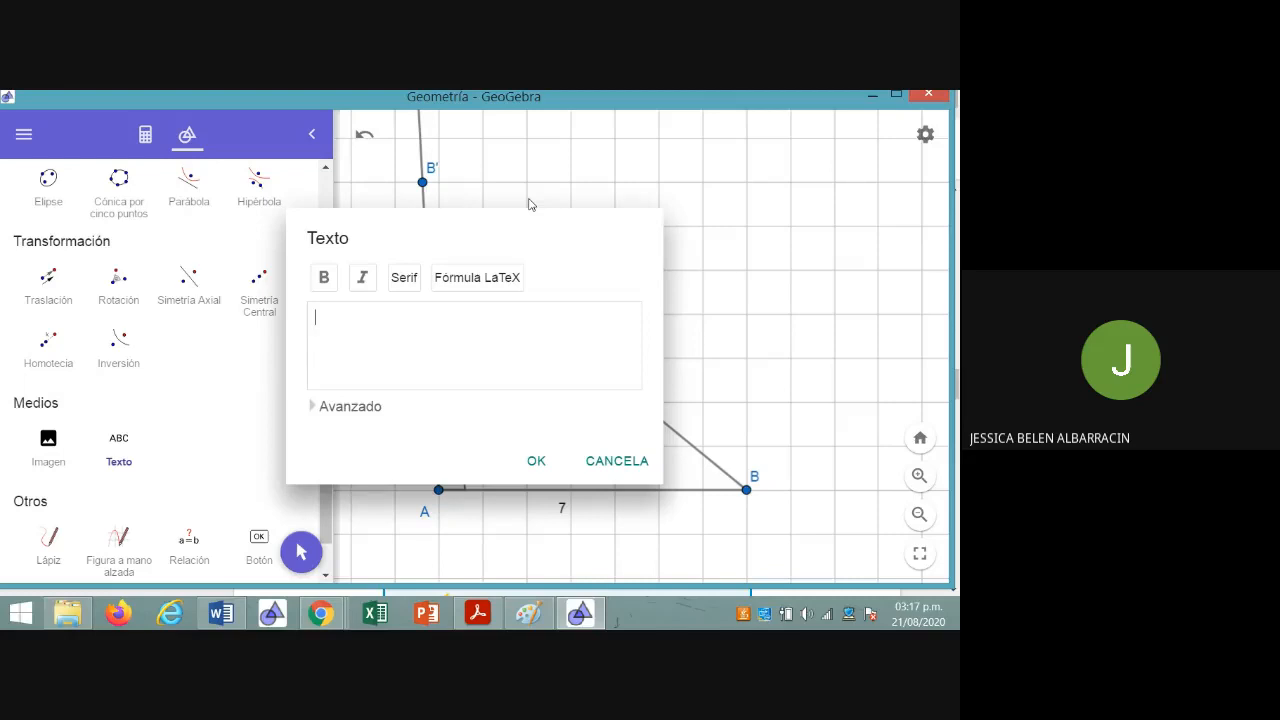
type("90.25>")
type("85")
left_click(537, 476)
left_click_drag(571, 203, 591, 277)
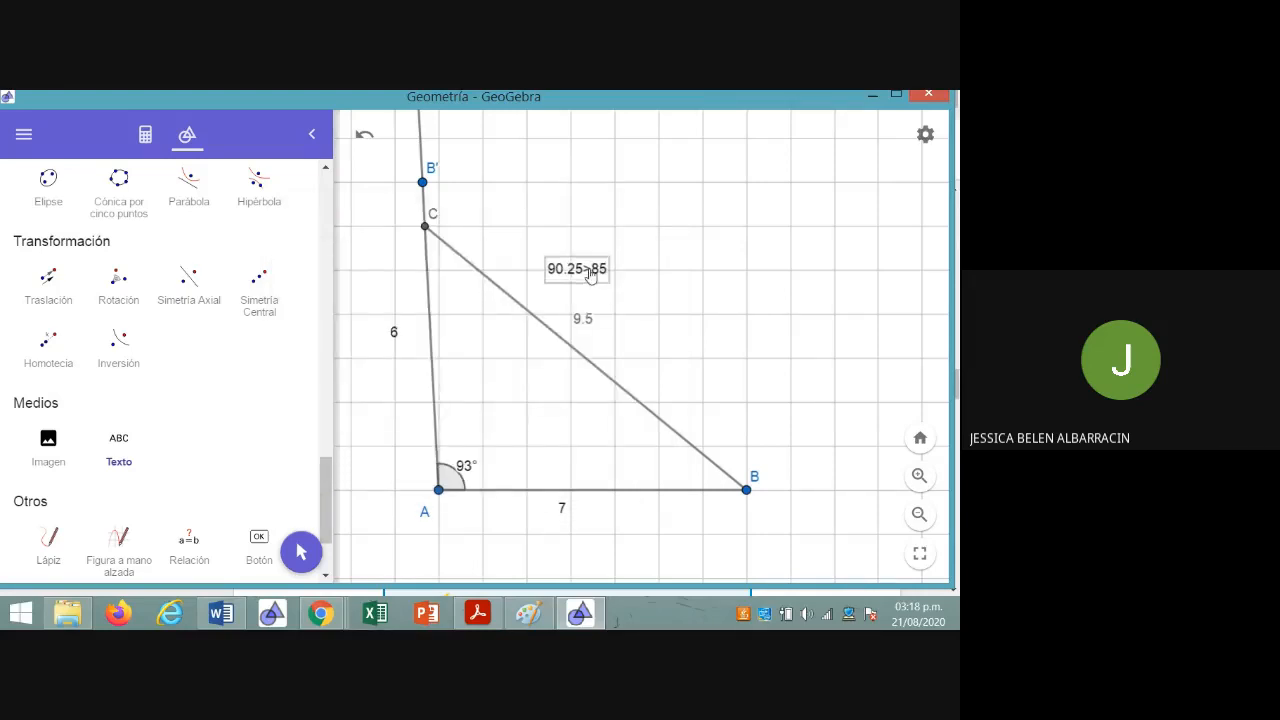
Add the text "81... no es mayor 85" beside segment CB, just below and beyond its length label
left_click(617, 345)
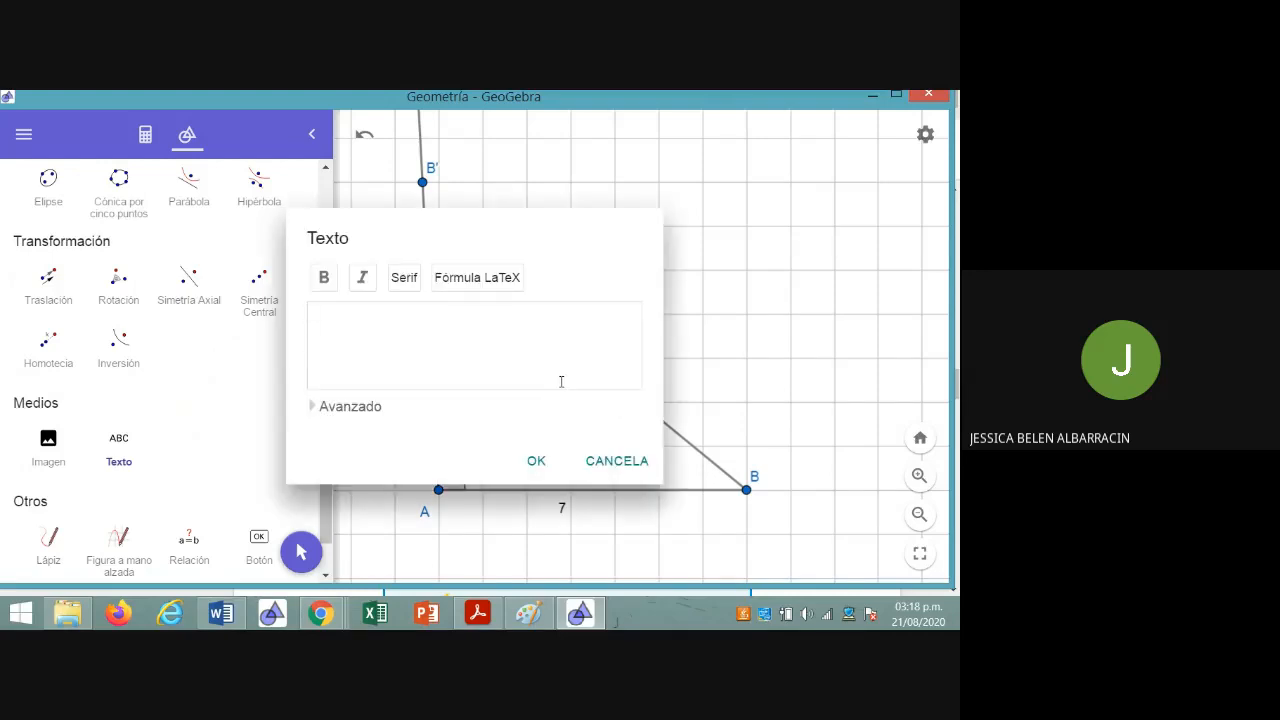
type("81... no es mayor")
type("85")
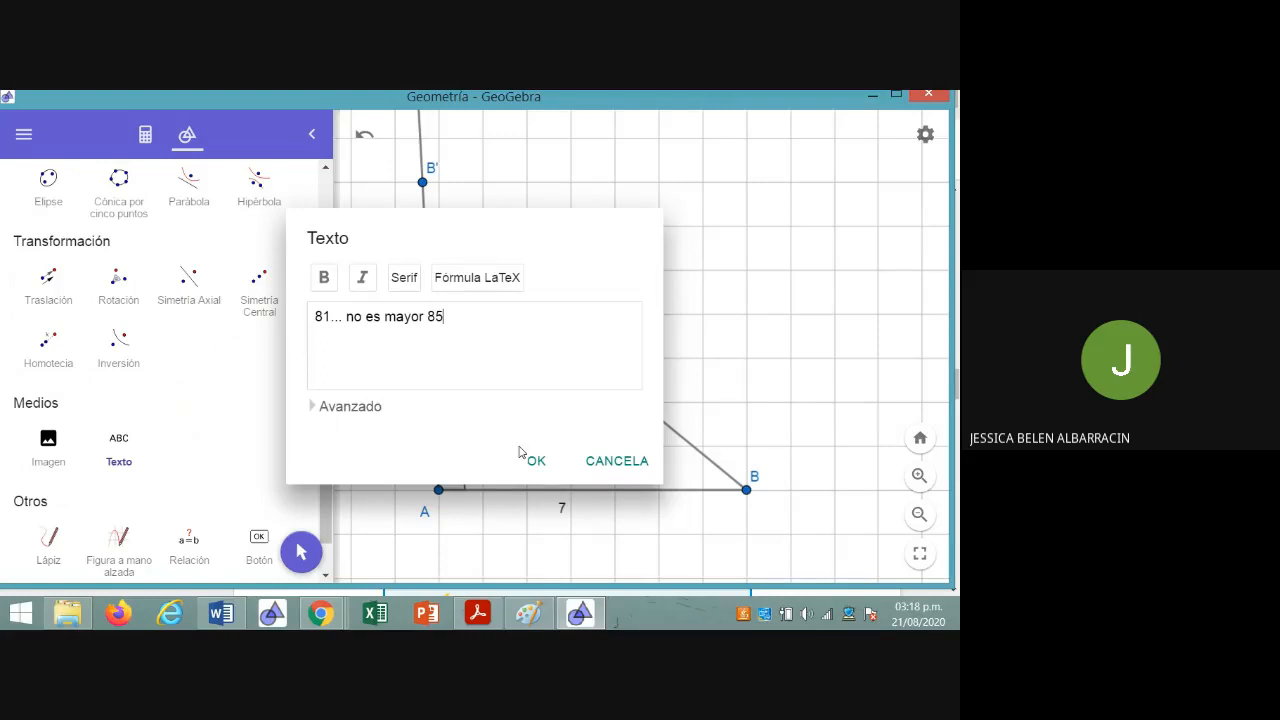
left_click(531, 460)
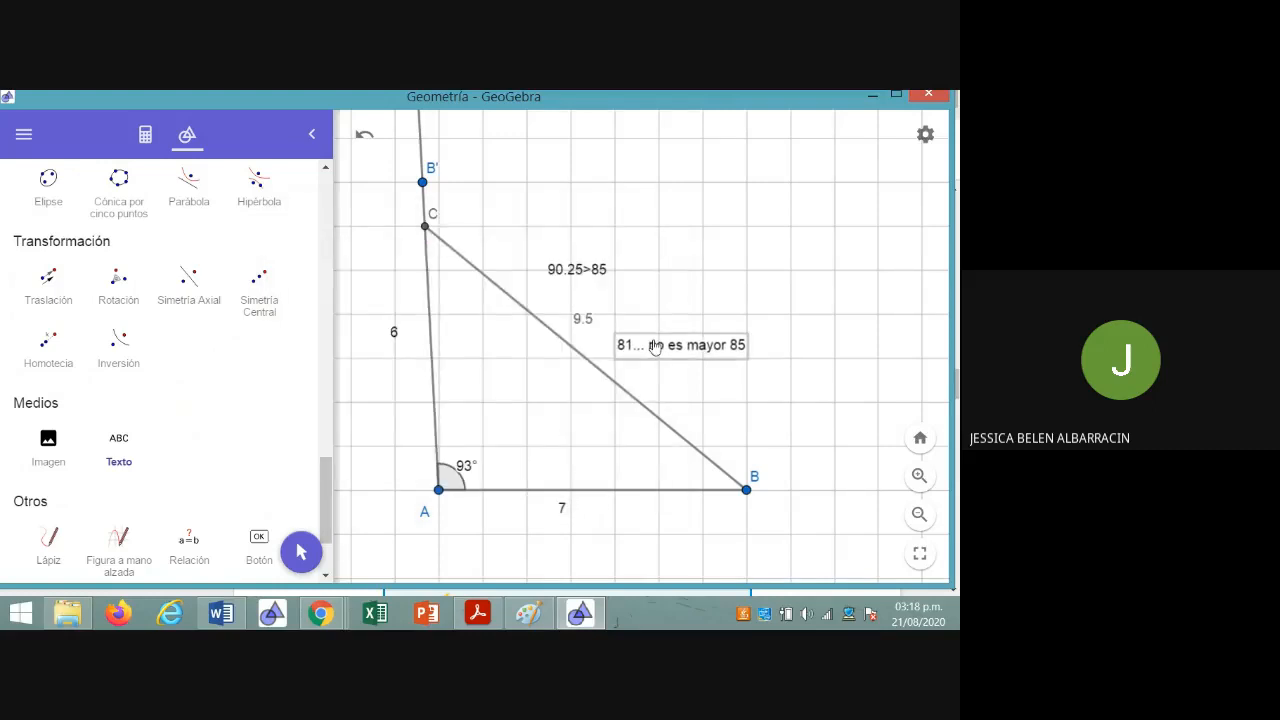
left_click(686, 387)
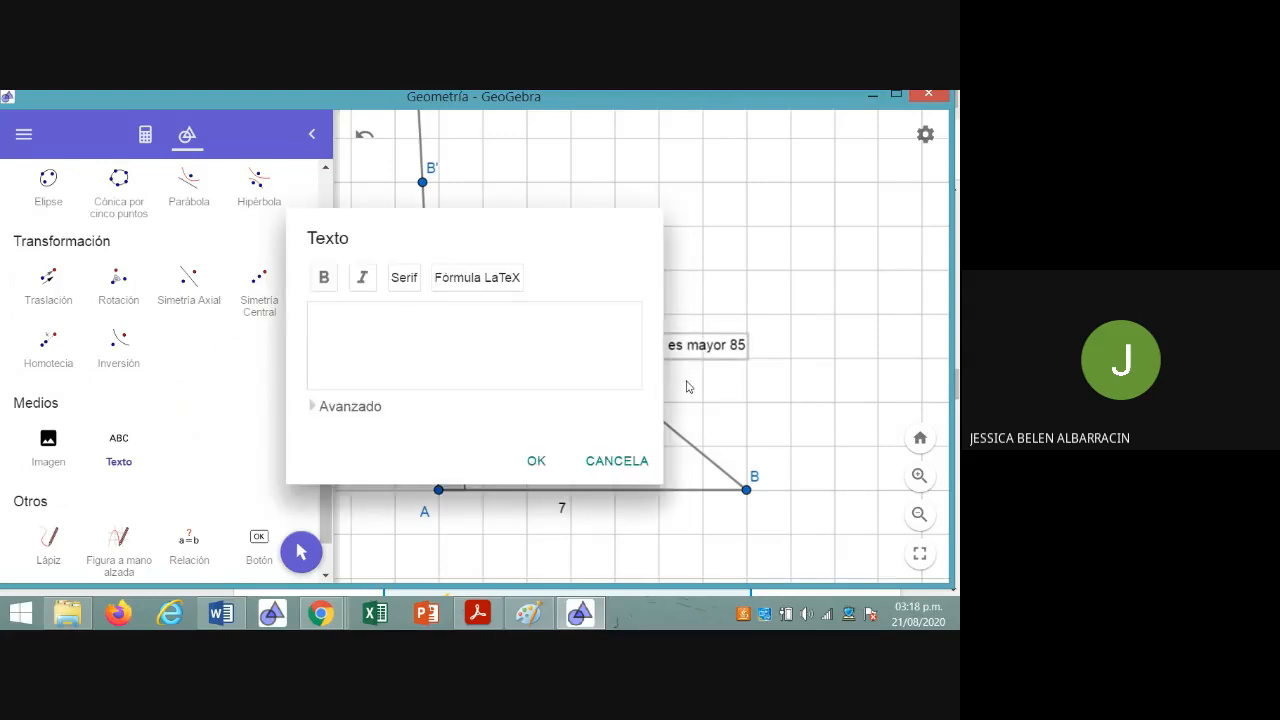
left_click(620, 460)
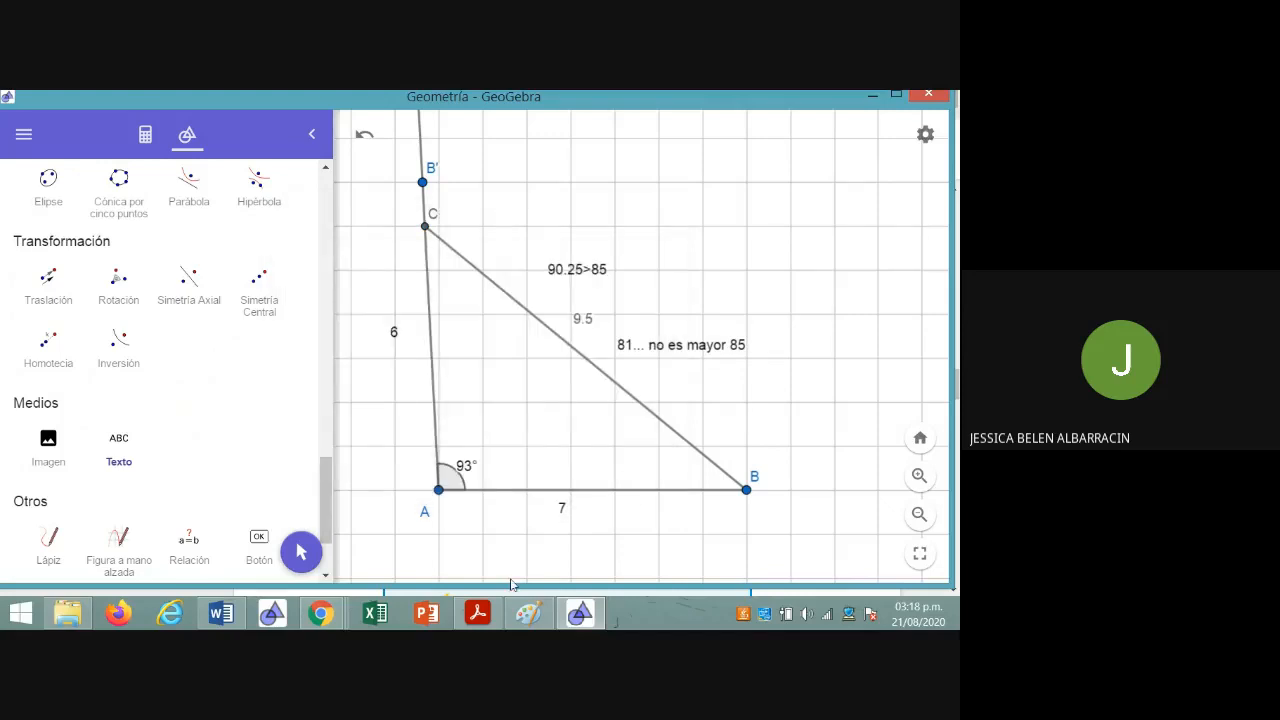
Switch to the course page in Chrome and compare the Actividad 1 triangles with the six triangle rules in the table above them
mouse_move(315, 620)
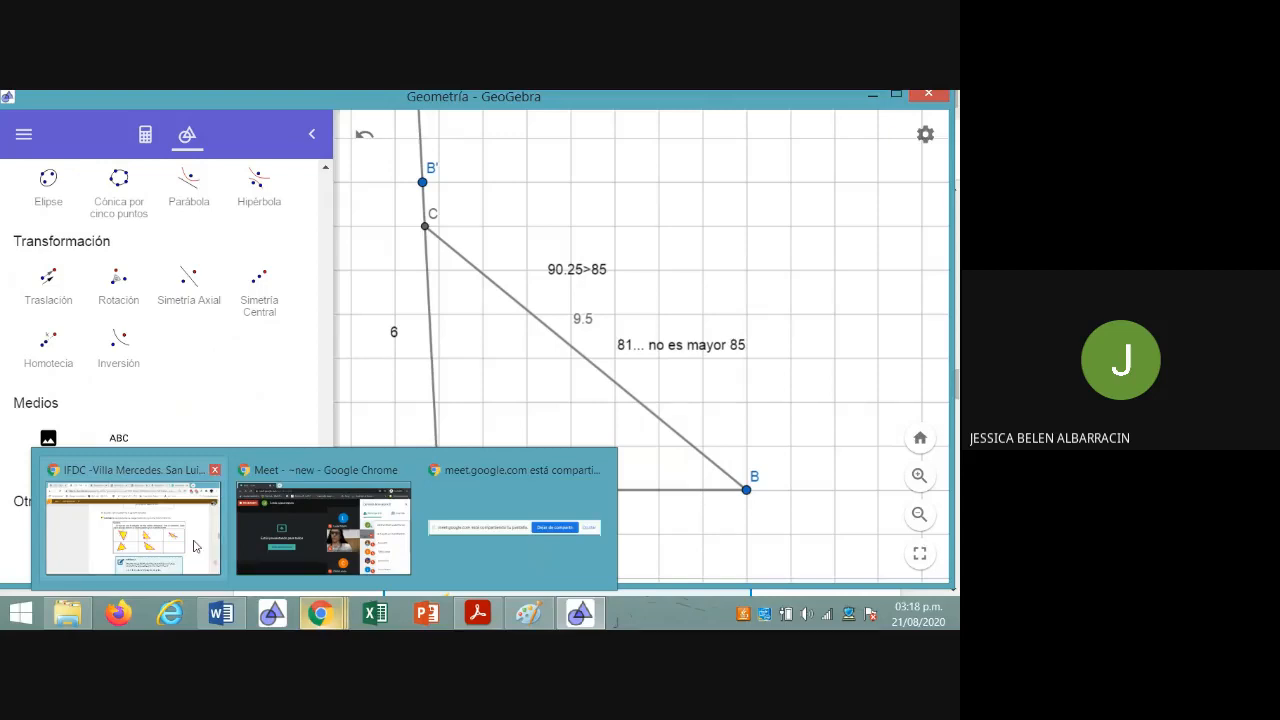
left_click(196, 546)
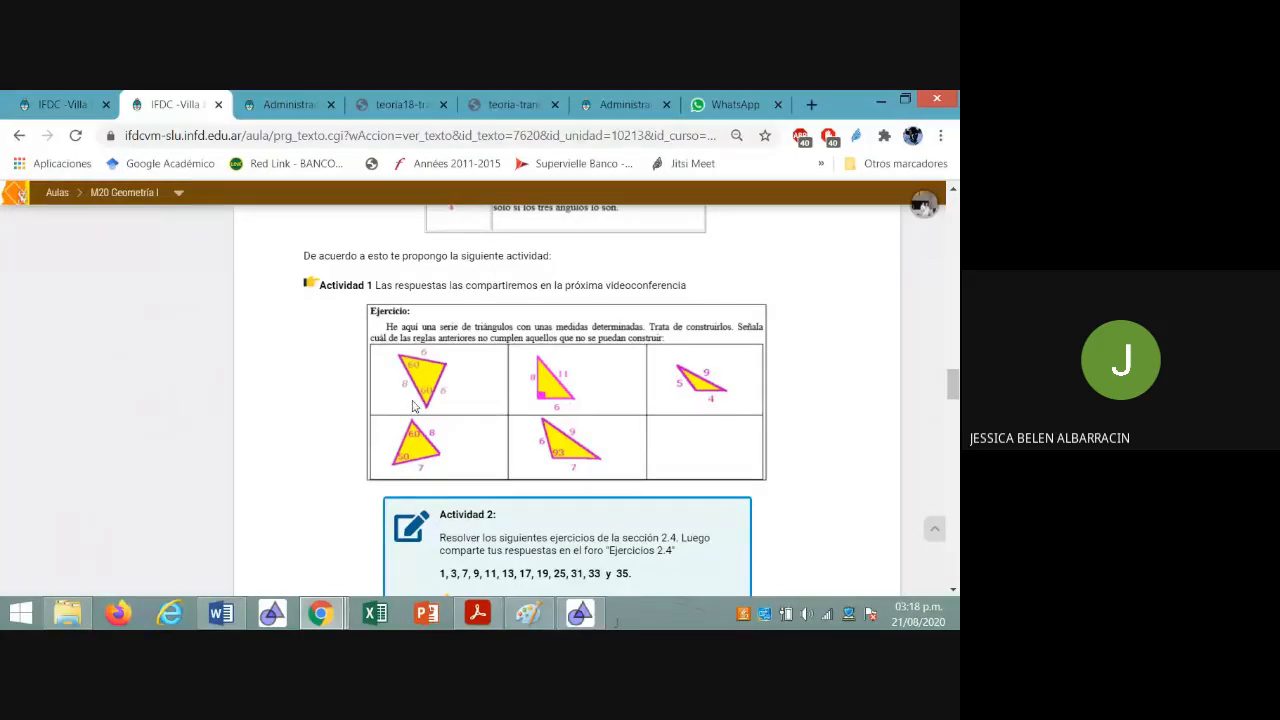
scroll(412, 405, "up", 2)
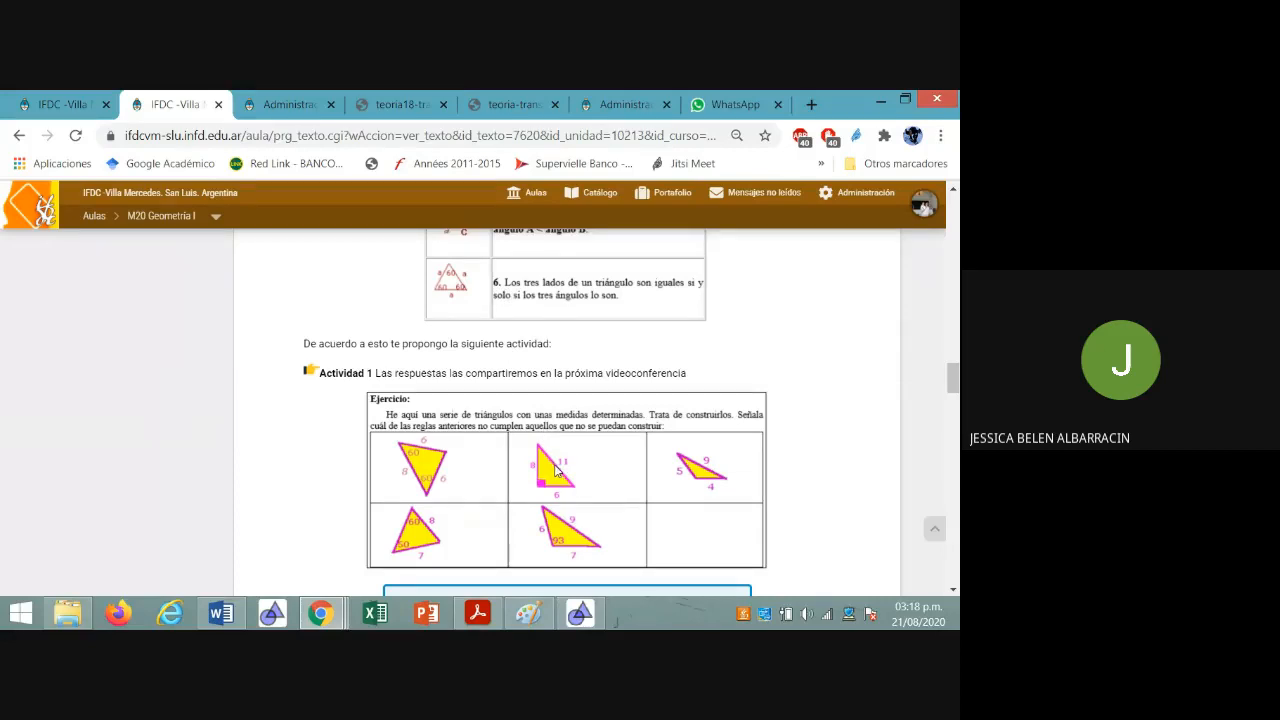
scroll(557, 470, "up", 5)
scroll(557, 470, "up", 2)
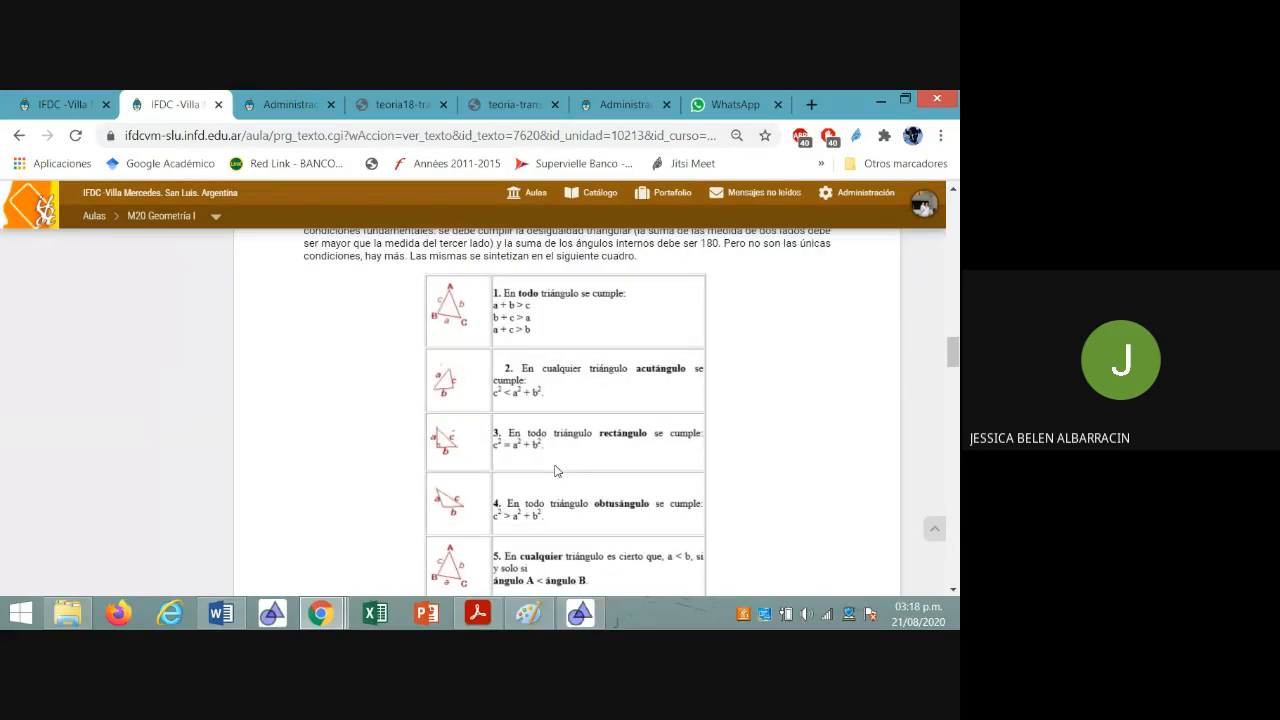
scroll(521, 452, "down", 5)
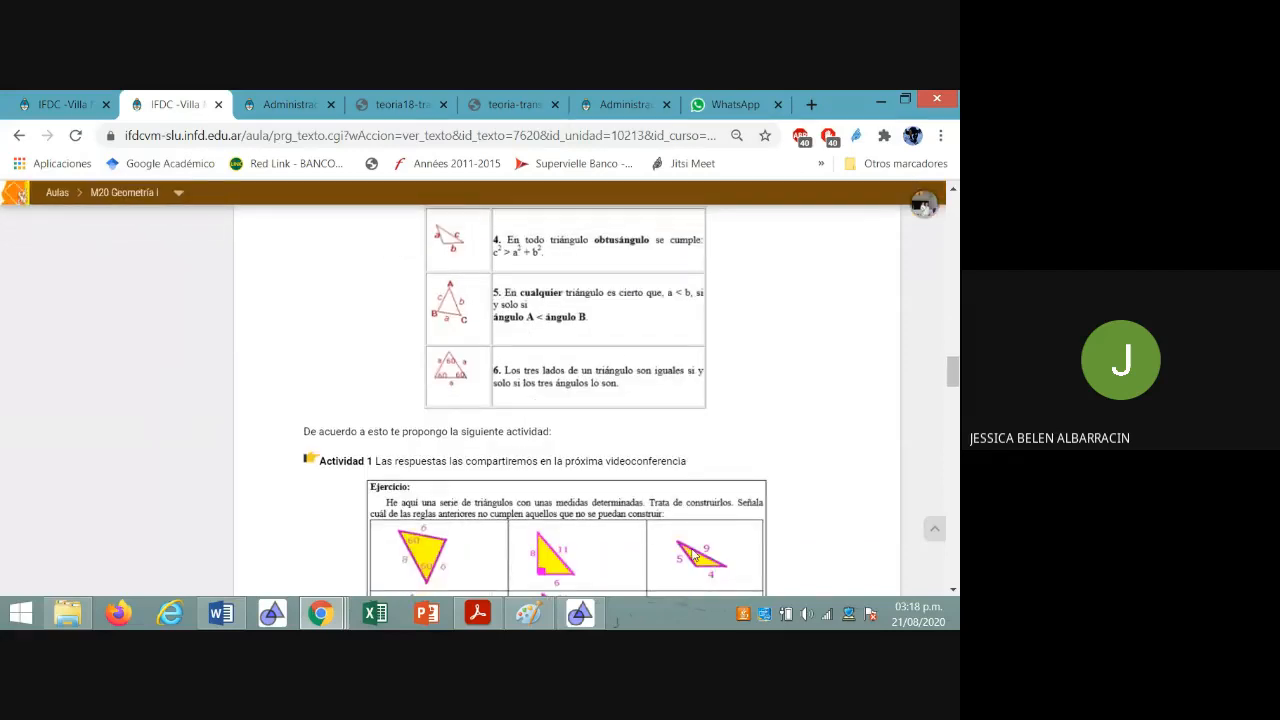
scroll(604, 325, "up", 5)
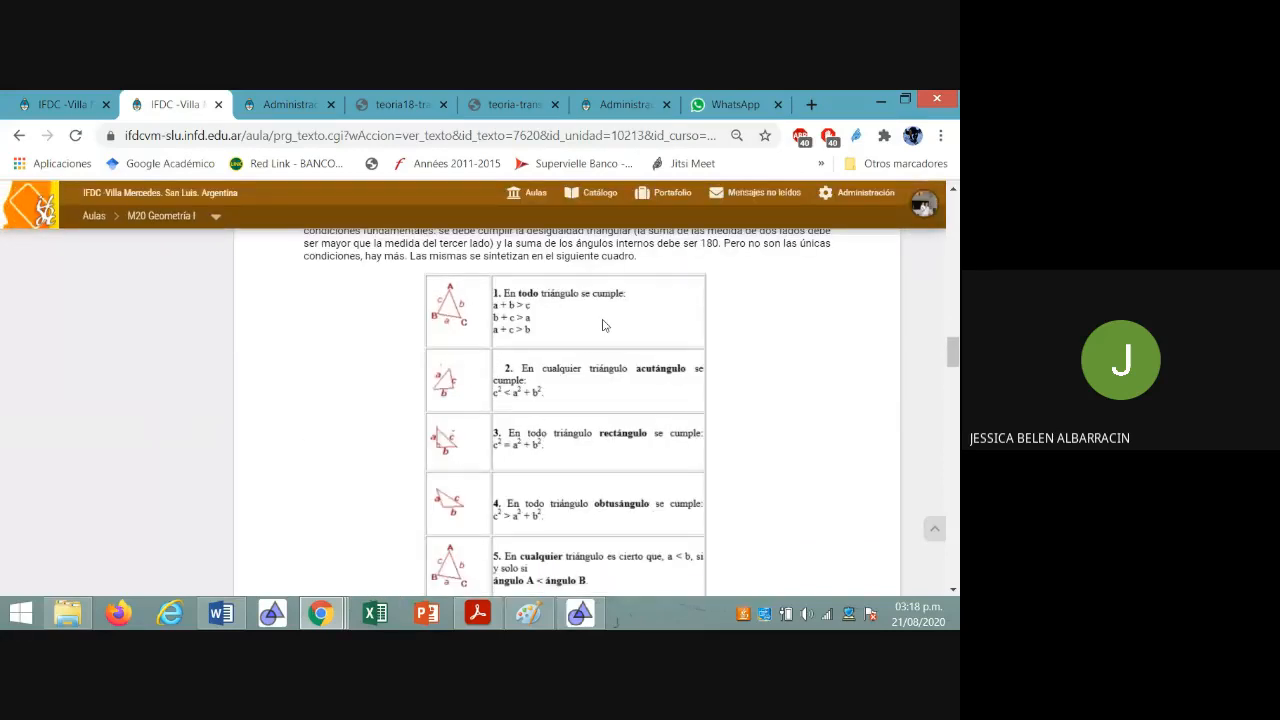
scroll(604, 325, "down", 6)
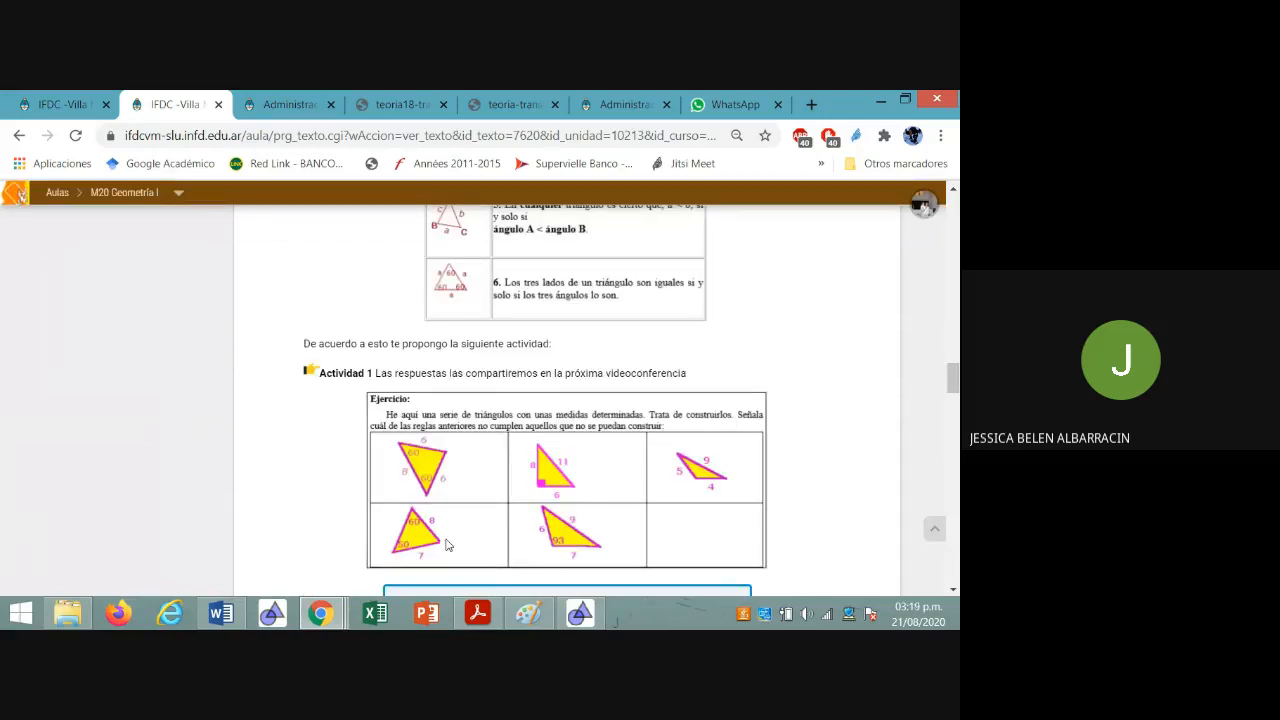
scroll(447, 530, "up", 3)
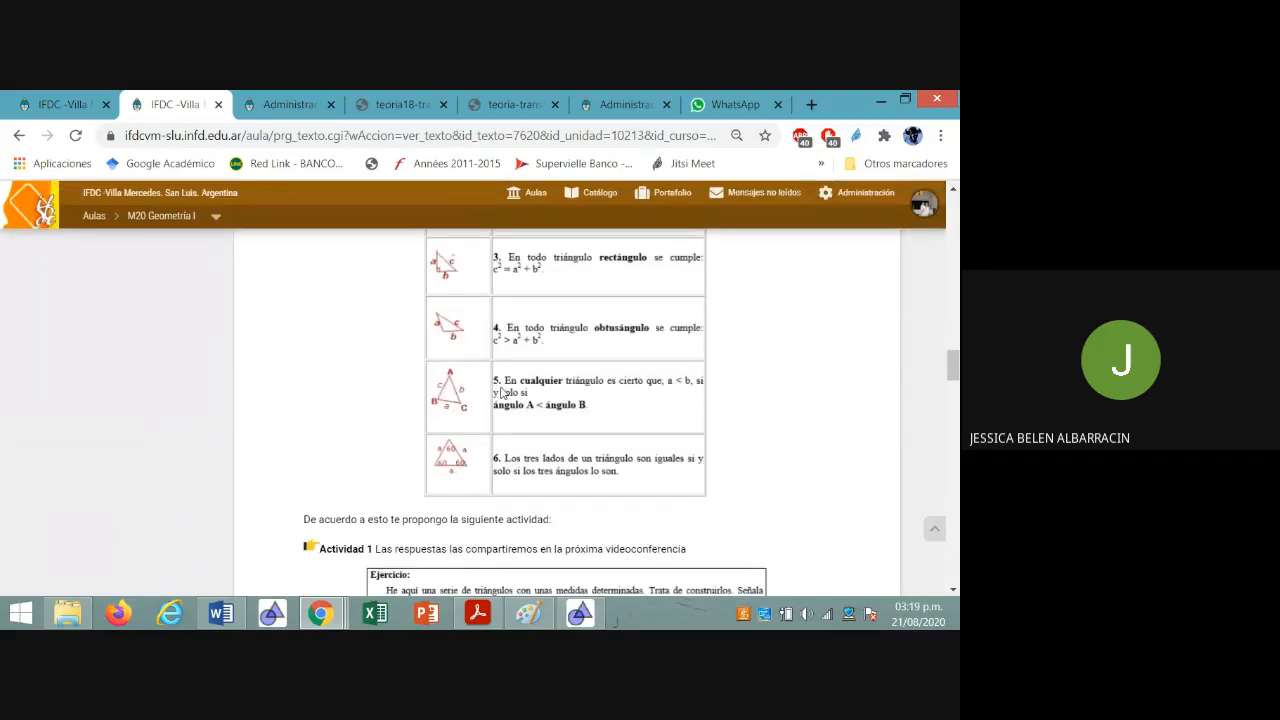
scroll(502, 393, "down", 5)
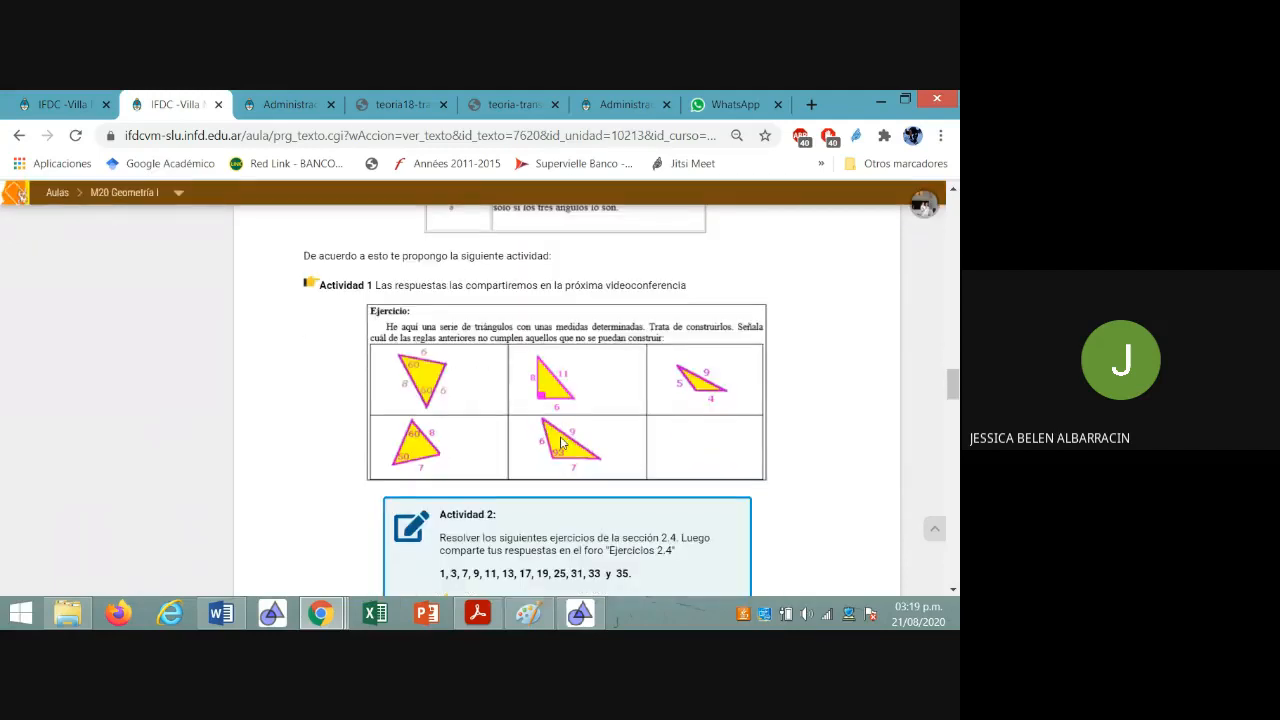
scroll(586, 455, "up", 5)
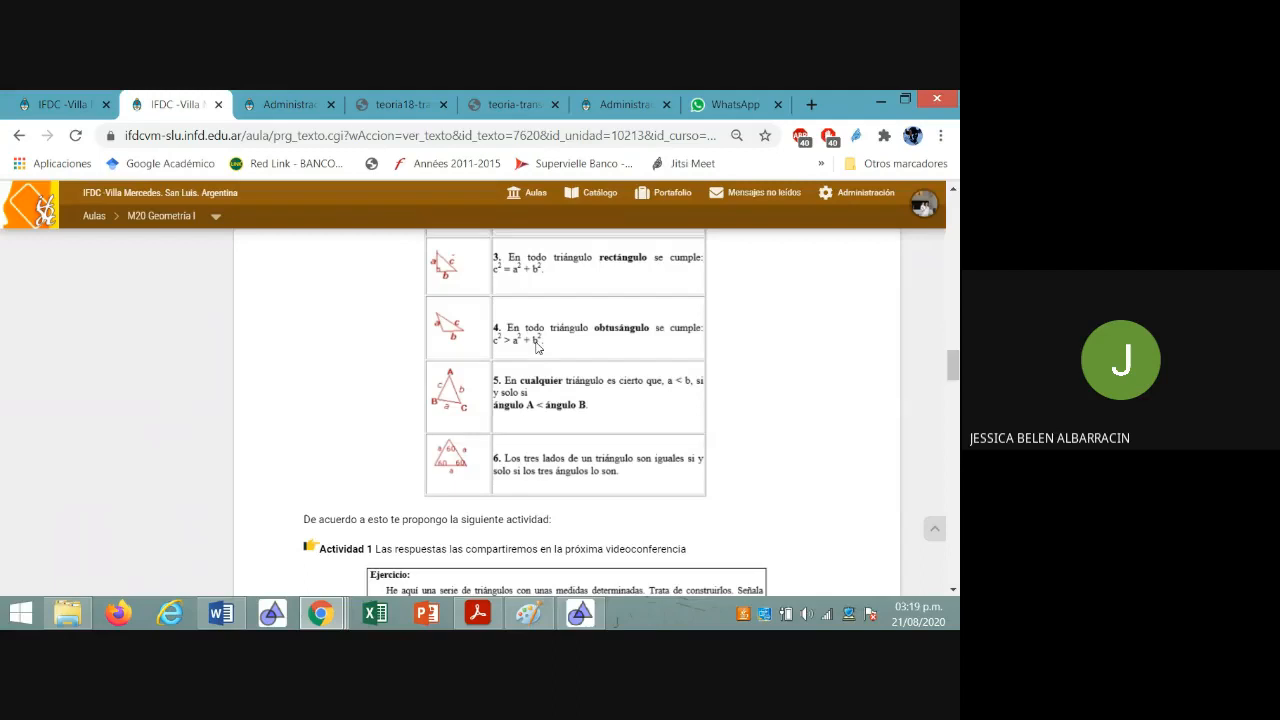
scroll(537, 347, "down", 6)
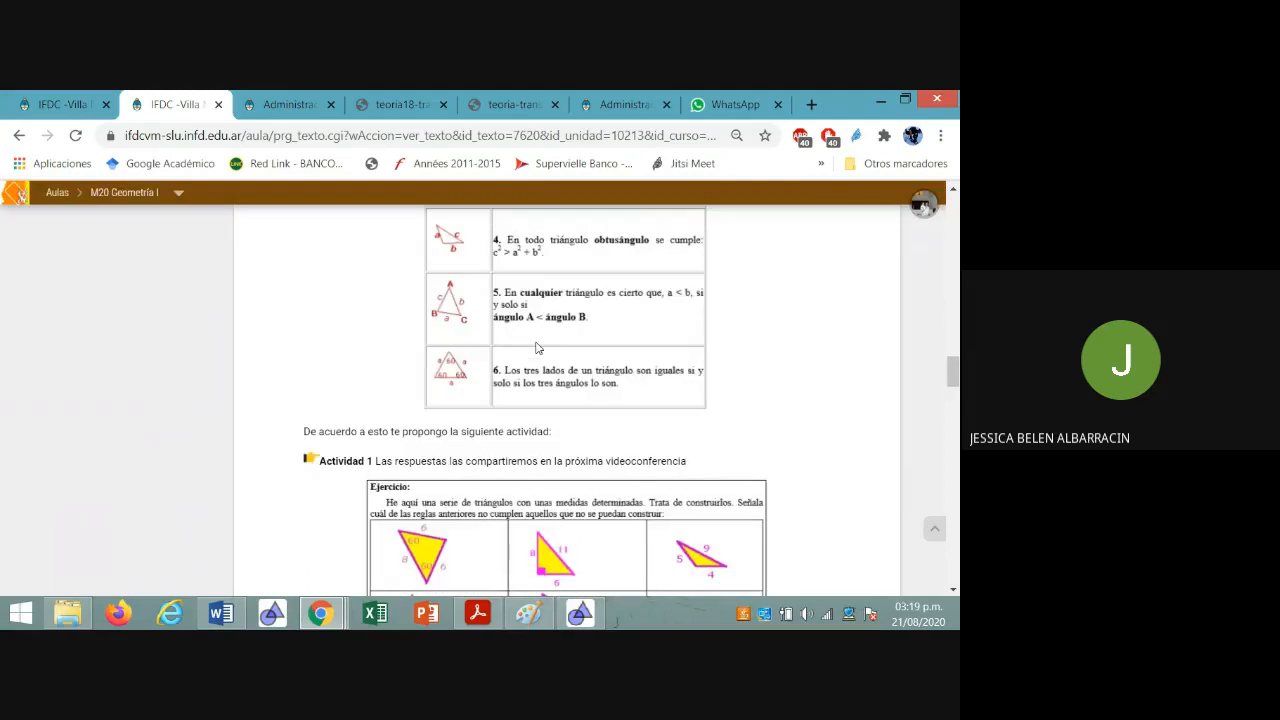
Switch to the Google Meet call and open the meeting's additional options
left_click(337, 621)
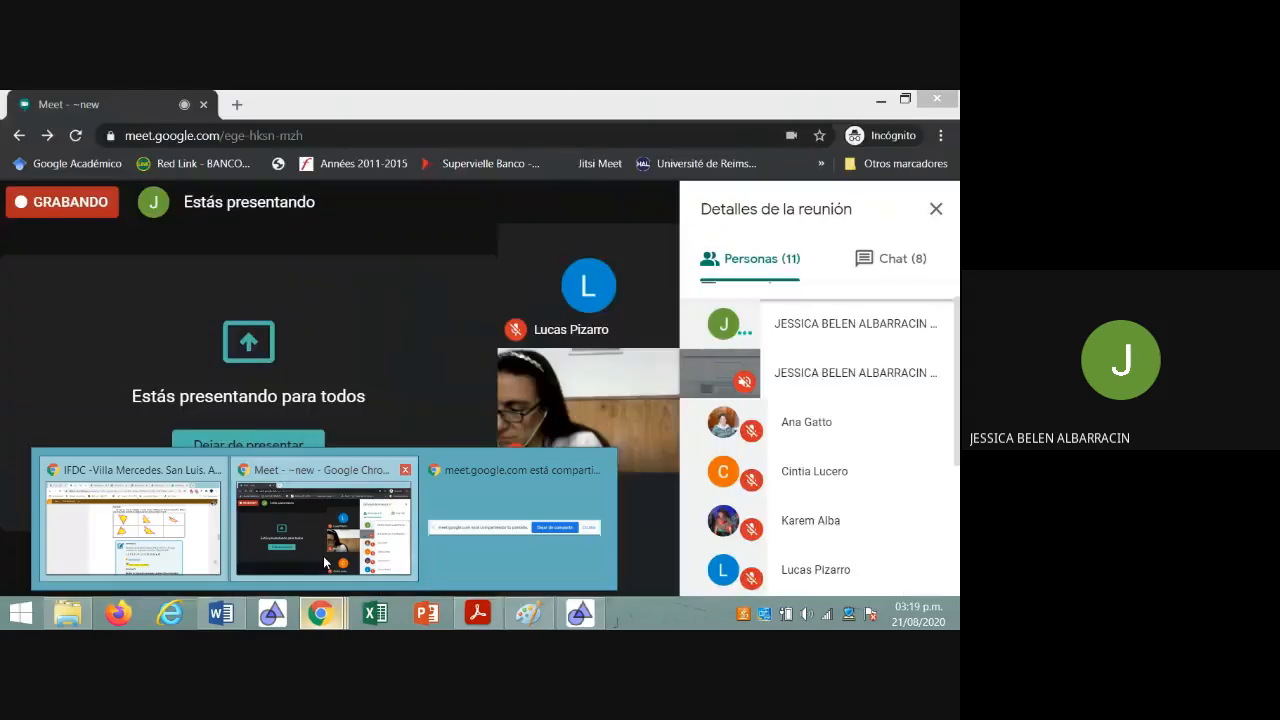
left_click(324, 563)
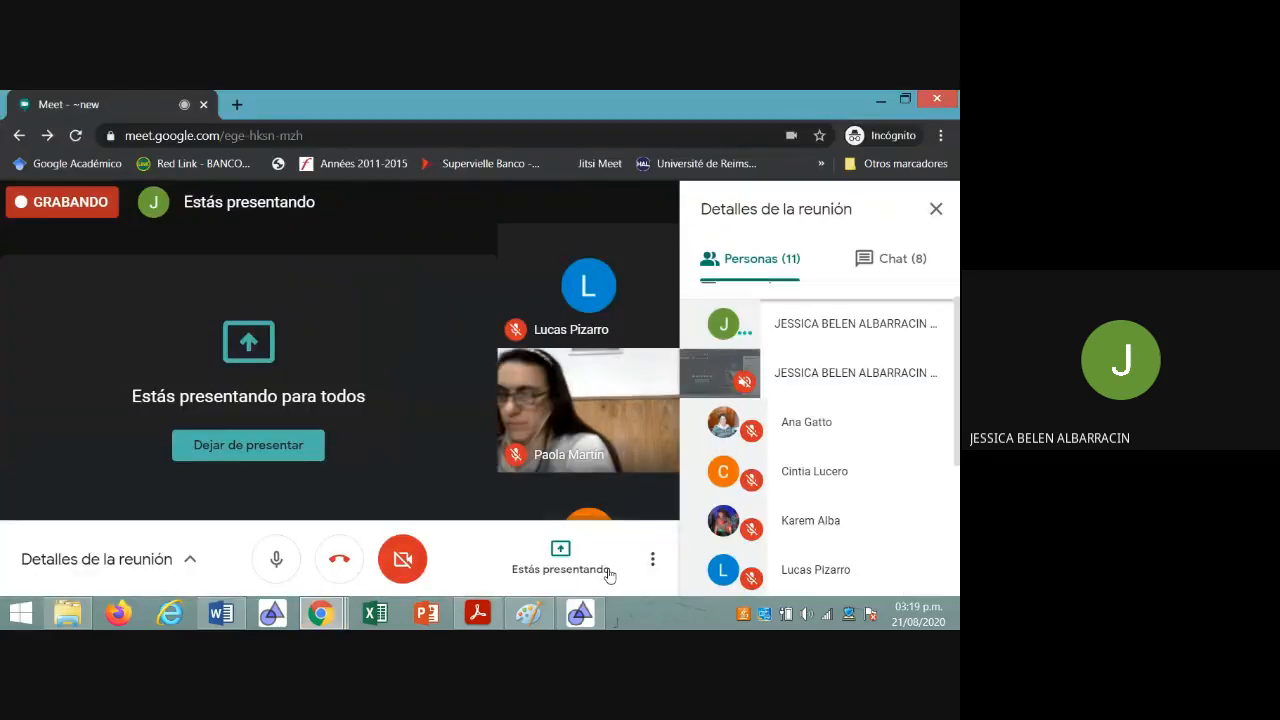
left_click(650, 556)
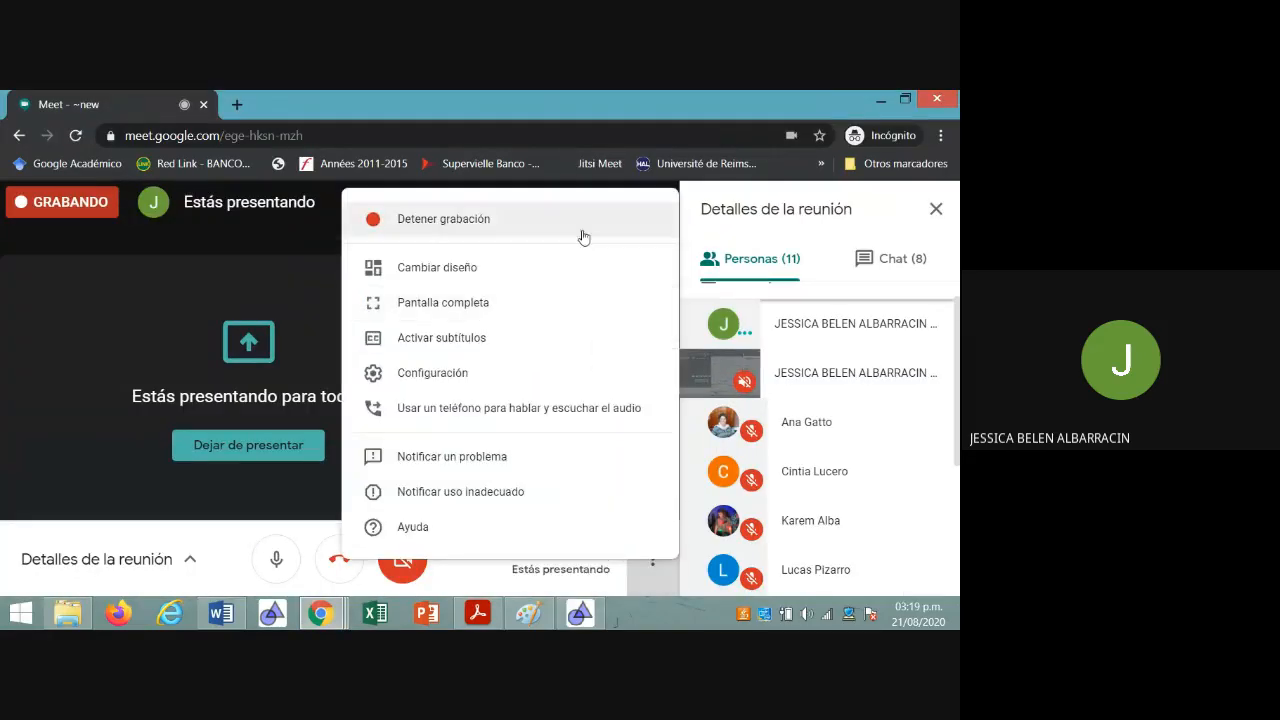